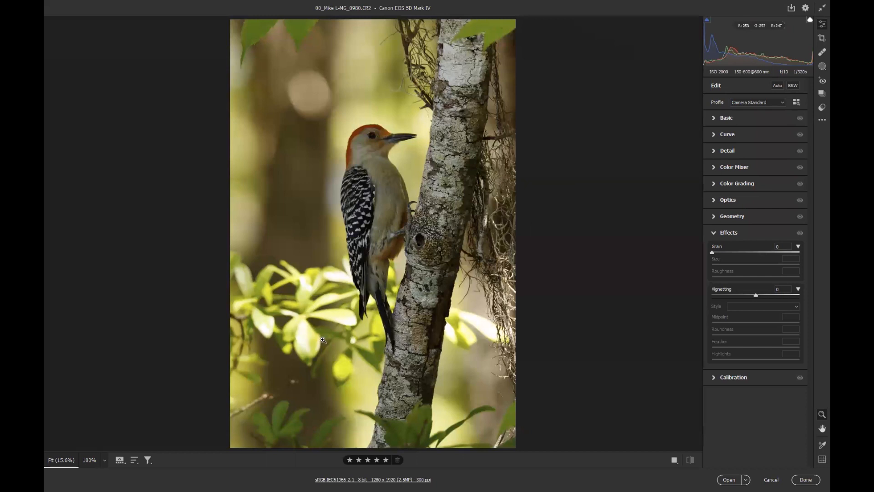
Apply Auto tone adjustments to the photo and collapse the Effects section
{"action": "left_click", "coordinate": [777, 87]}
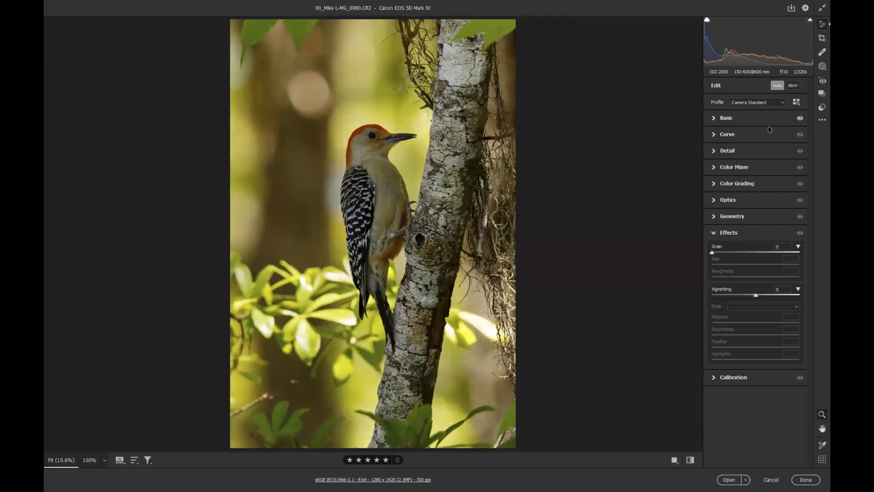
{"action": "left_click", "coordinate": [716, 234]}
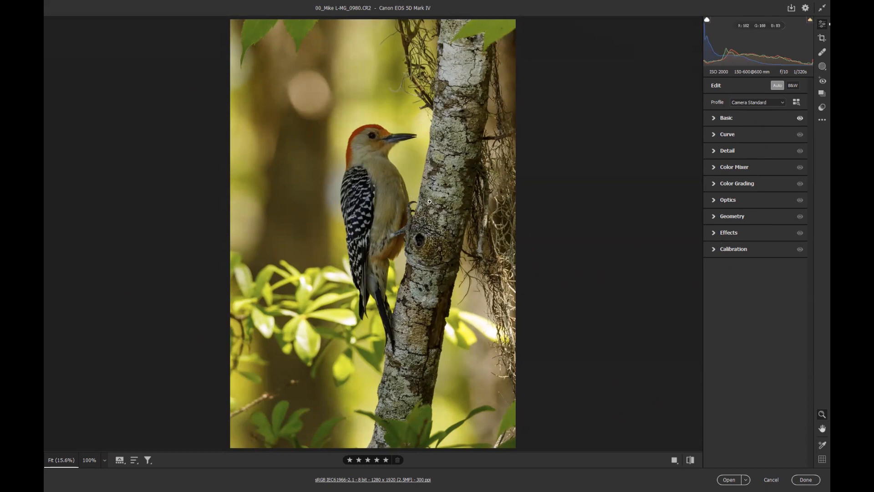
Create a Select Subject mask on the woodpecker and set its exposure to +0.80 and shadows to +14
{"action": "left_click", "coordinate": [820, 68]}
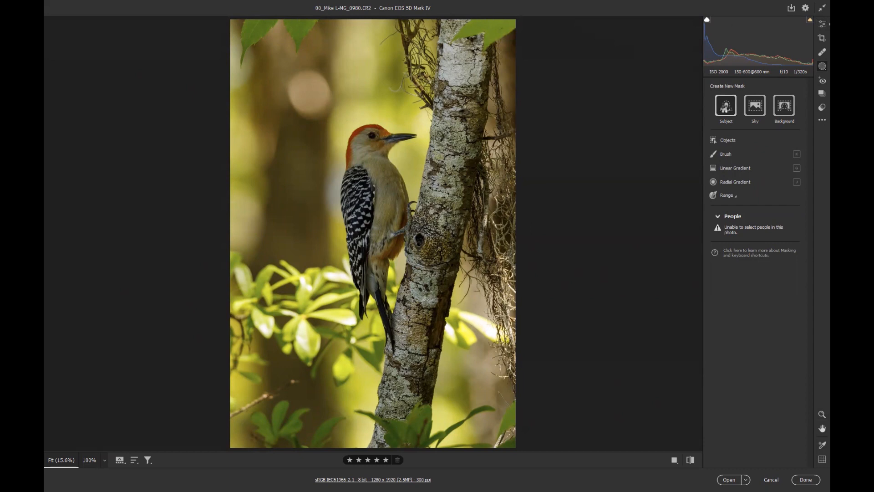
{"action": "left_click", "coordinate": [725, 109]}
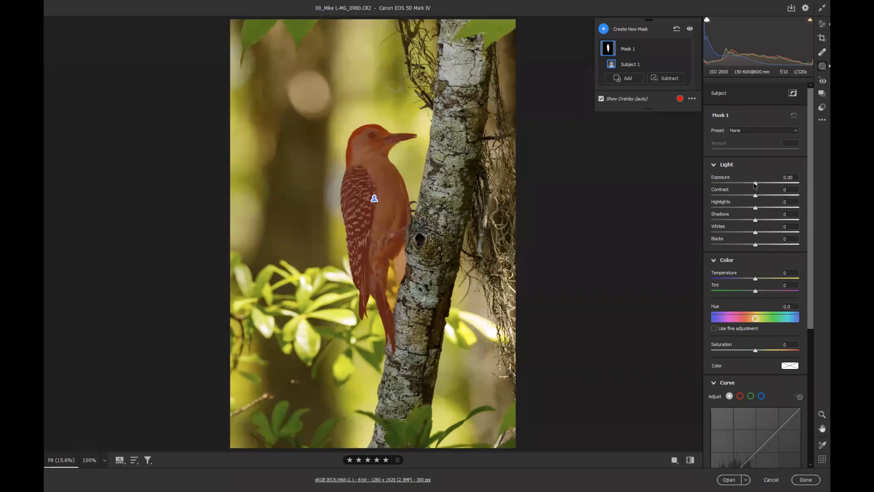
{"action": "left_click_drag", "start_coordinate": [757, 185], "coordinate": [765, 181]}
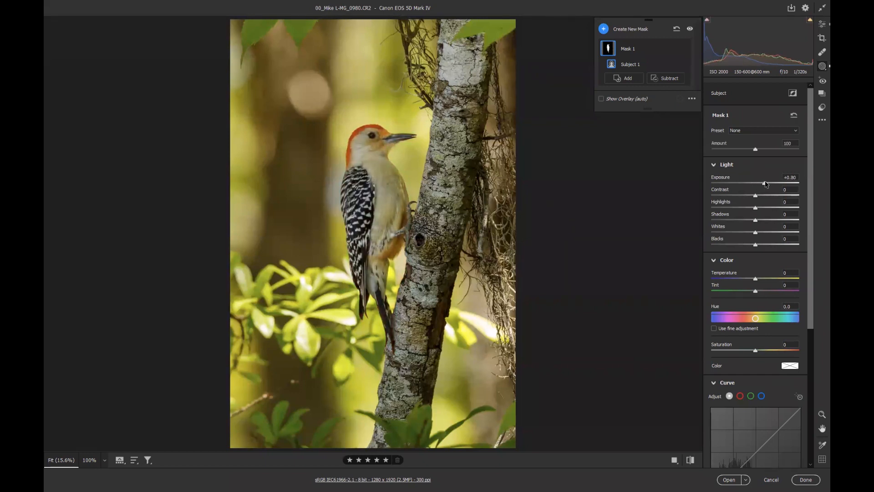
{"action": "left_click_drag", "start_coordinate": [755, 220], "coordinate": [764, 219]}
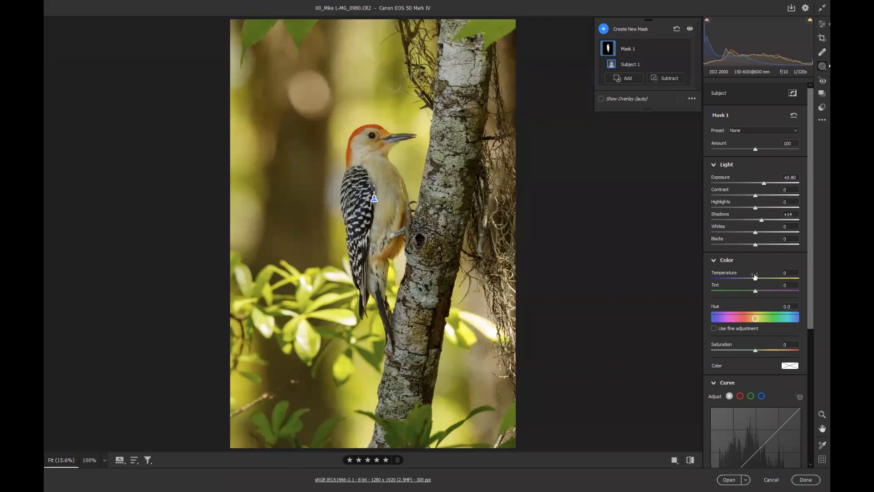
Set the bird mask's temperature to +8, saturation to +7, texture to +14, clarity to +7 and dehaze to -5
{"action": "left_click_drag", "start_coordinate": [755, 276], "coordinate": [758, 279]}
{"action": "left_click_drag", "start_coordinate": [756, 352], "coordinate": [760, 352]}
{"action": "scroll", "coordinate": [742, 337], "scroll_direction": "down", "scroll_amount": 5}
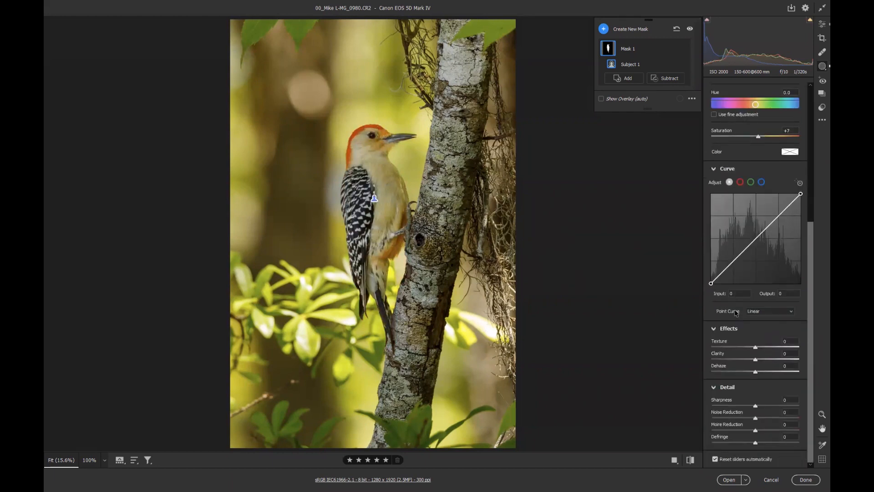
{"action": "left_click_drag", "start_coordinate": [755, 349], "coordinate": [753, 372]}
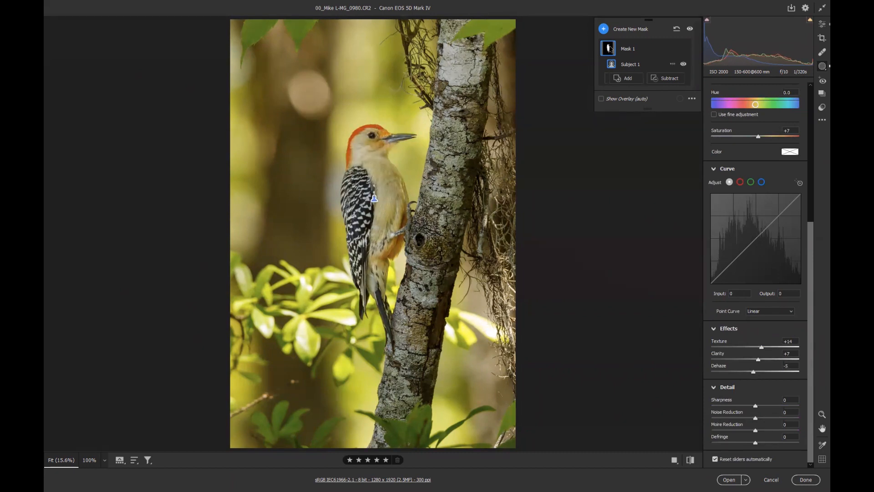
Add a second Select Subject mask and invert it so it covers the background
{"action": "left_click", "coordinate": [626, 32]}
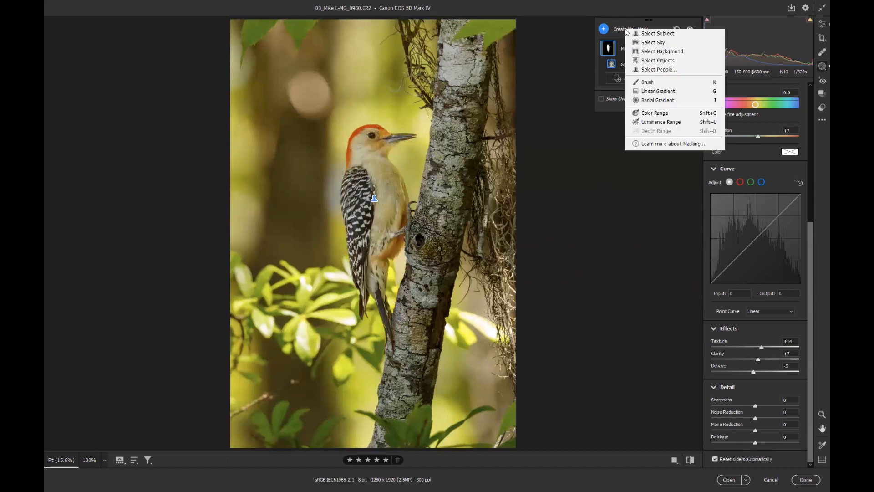
{"action": "left_click", "coordinate": [653, 35]}
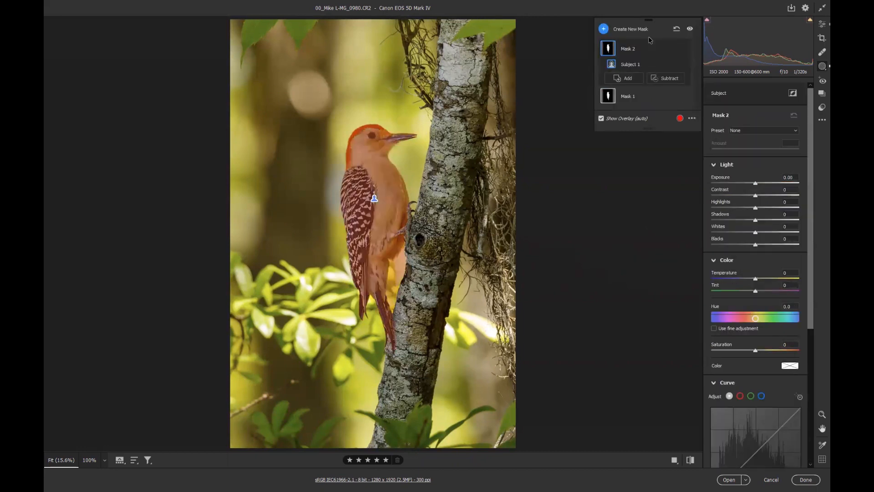
{"action": "left_click", "coordinate": [672, 49]}
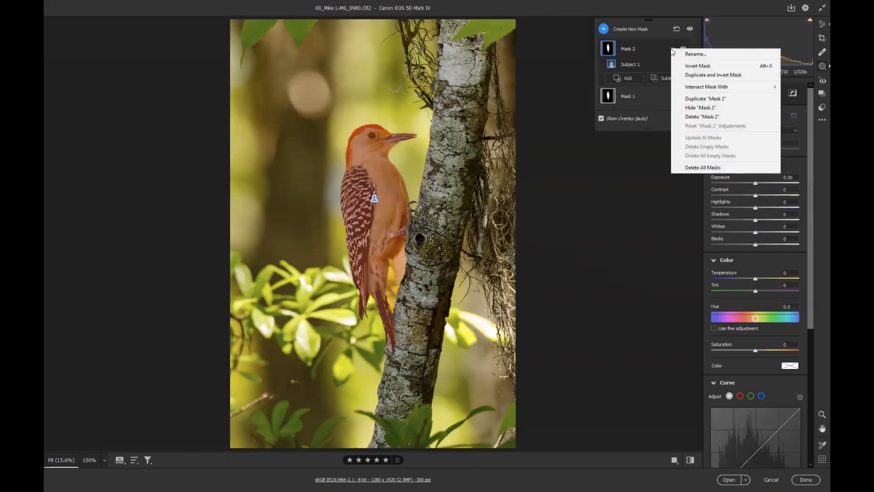
{"action": "left_click", "coordinate": [697, 67]}
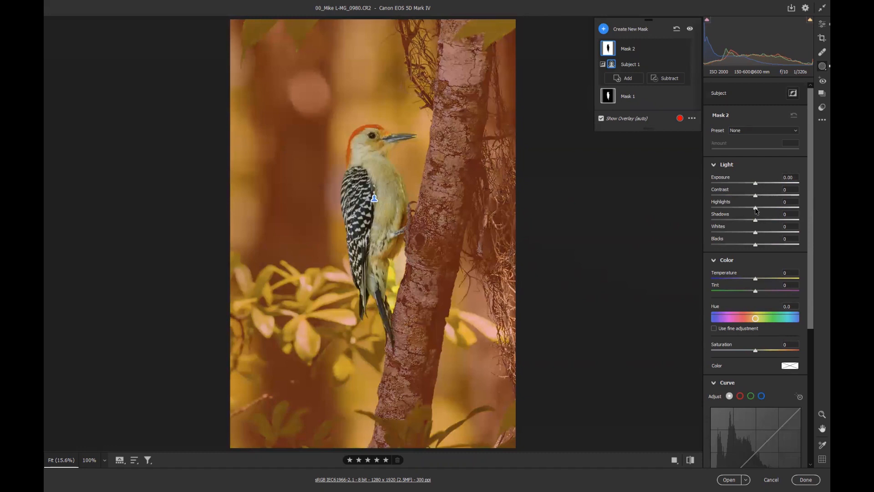
Darken the background mask: highlights -93, whites -73, exposure -0.65
{"action": "left_click_drag", "start_coordinate": [756, 210], "coordinate": [716, 206]}
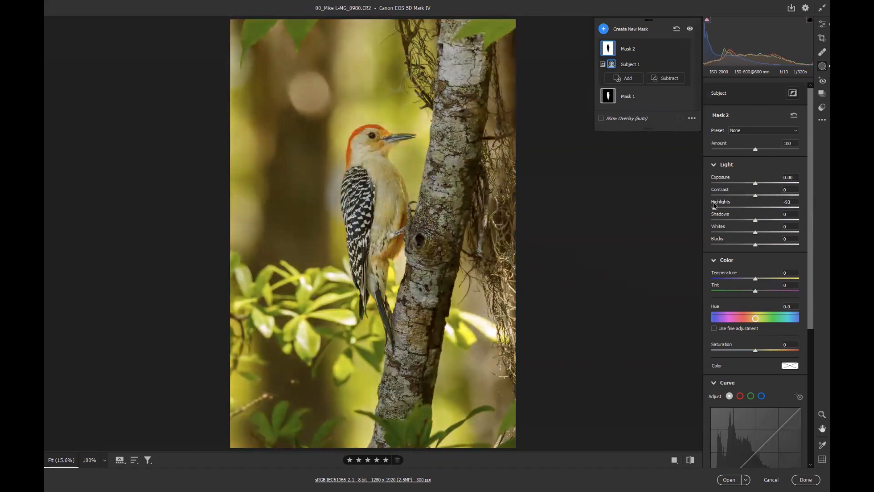
{"action": "left_click_drag", "start_coordinate": [755, 232], "coordinate": [724, 232]}
{"action": "left_click_drag", "start_coordinate": [756, 183], "coordinate": [750, 184]}
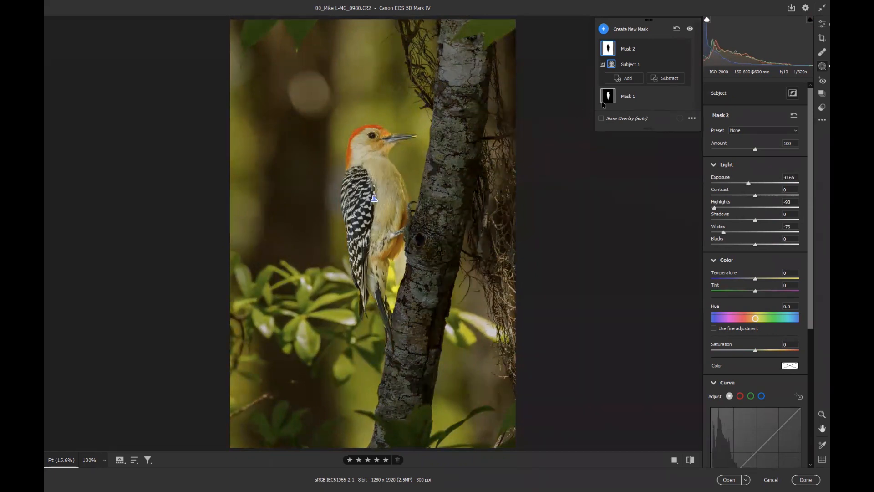
Switch back to the bird mask and raise its exposure to +1.10
{"action": "left_click", "coordinate": [635, 105]}
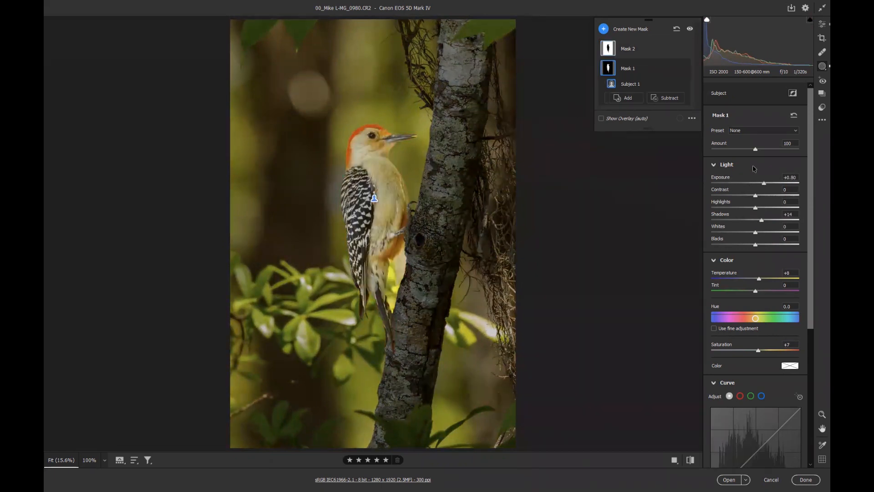
{"action": "left_click_drag", "start_coordinate": [767, 184], "coordinate": [768, 184]}
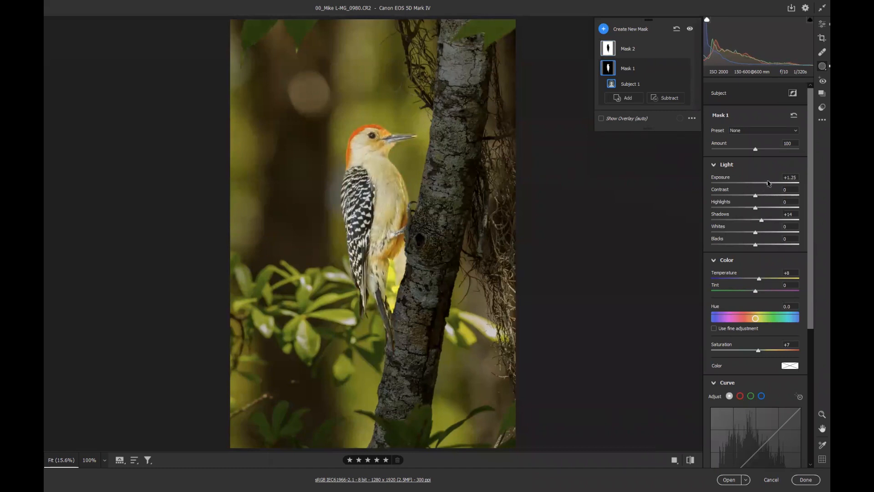
{"action": "left_click_drag", "start_coordinate": [769, 183], "coordinate": [768, 183]}
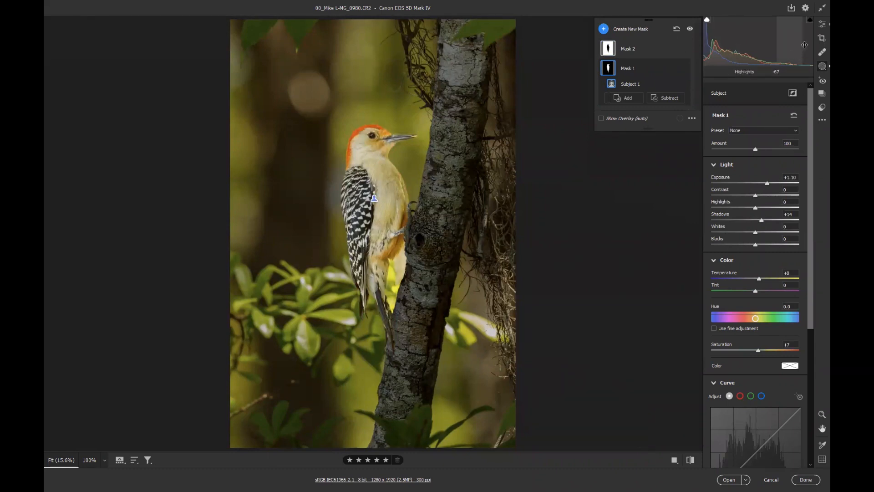
Leave masking and toggle between the original and current settings to compare the edit
{"action": "left_click", "coordinate": [819, 29]}
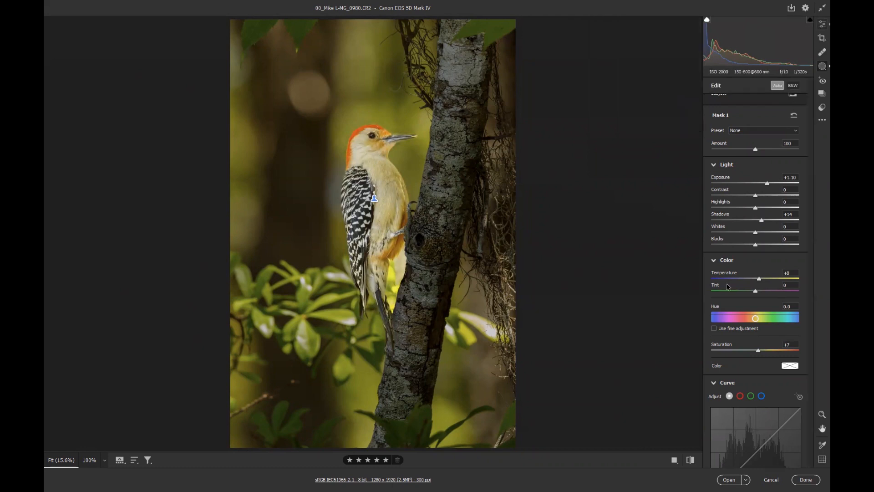
{"action": "left_click", "coordinate": [690, 460]}
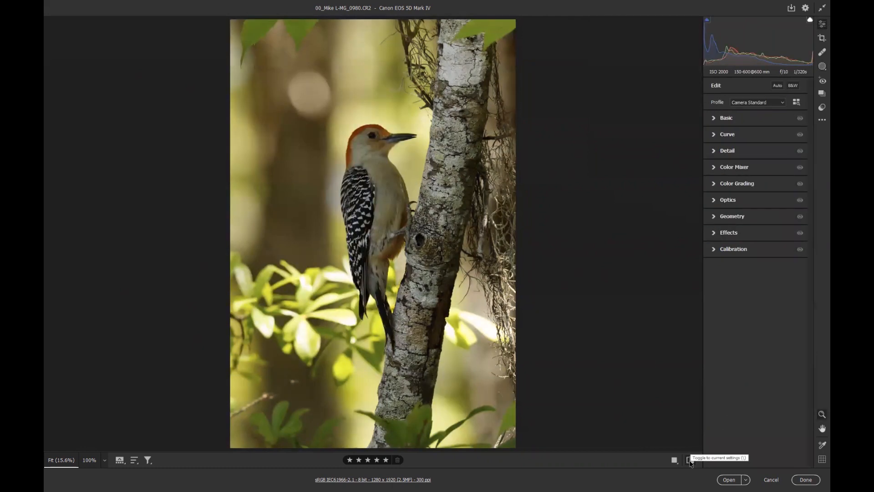
{"action": "left_click", "coordinate": [690, 461]}
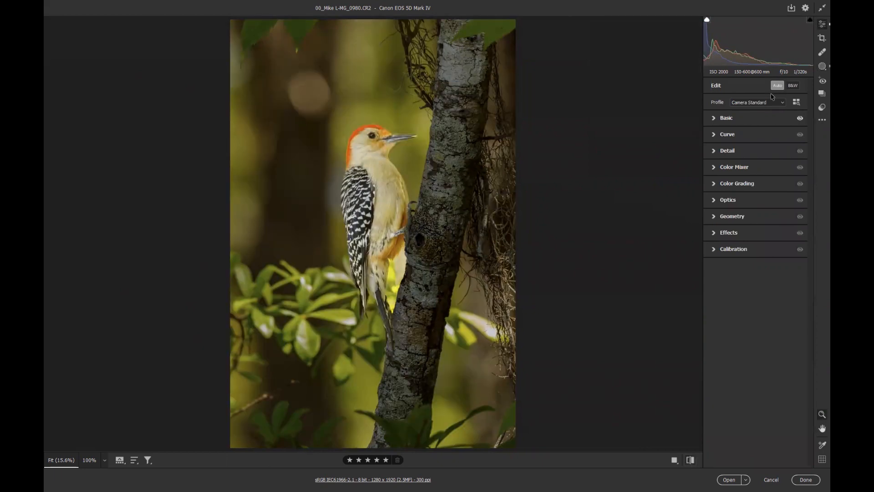
Crop the photo tightly around the woodpecker and the adjacent trunk, then commit the crop
{"action": "left_click", "coordinate": [822, 37]}
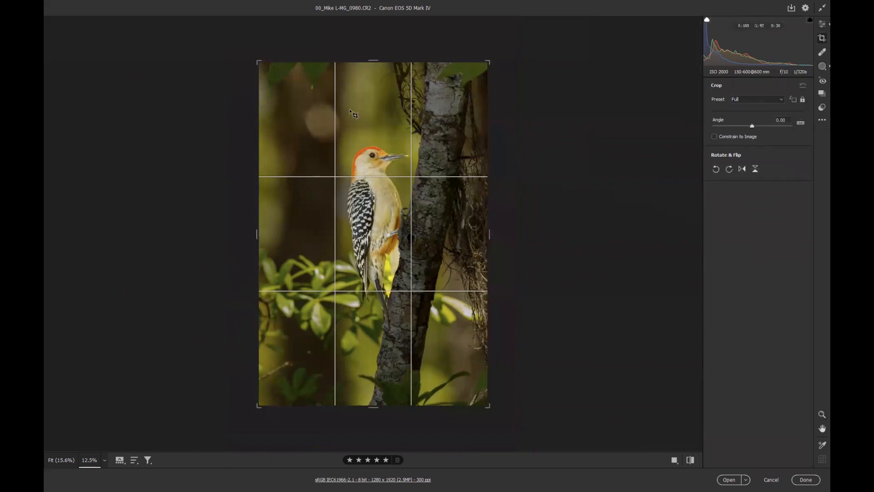
{"action": "left_click_drag", "start_coordinate": [365, 206], "coordinate": [456, 356]}
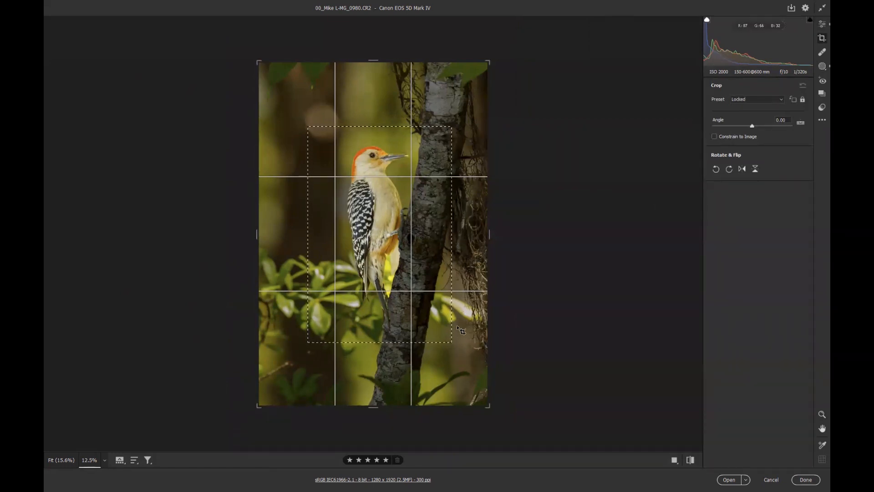
{"action": "left_click_drag", "start_coordinate": [391, 290], "coordinate": [385, 288]}
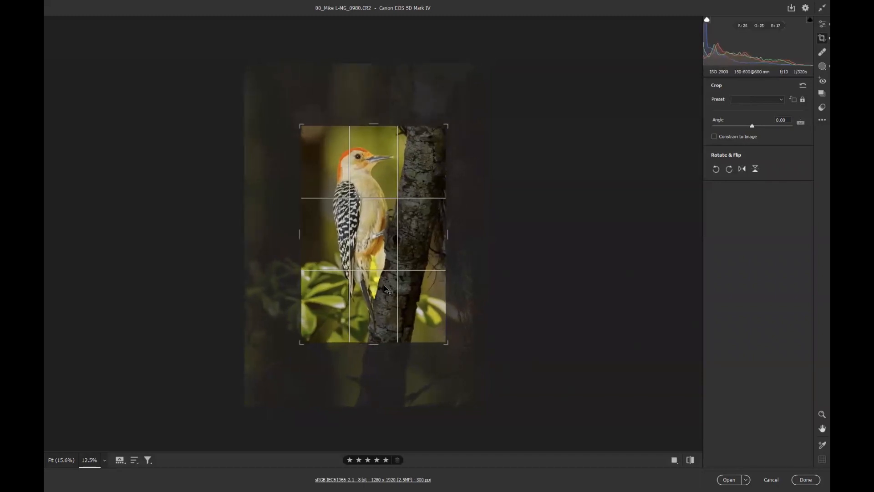
{"action": "key", "text": "Return"}
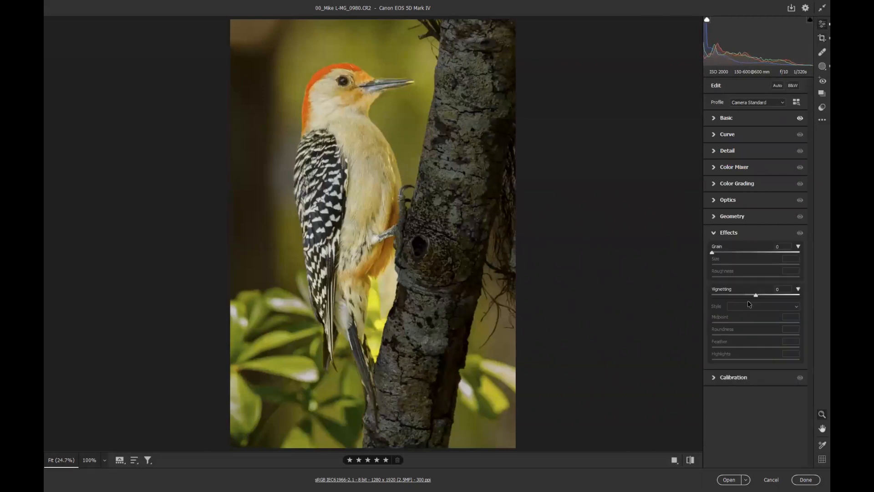
Apply a vignette of -28
{"action": "left_click_drag", "start_coordinate": [755, 296], "coordinate": [743, 294]}
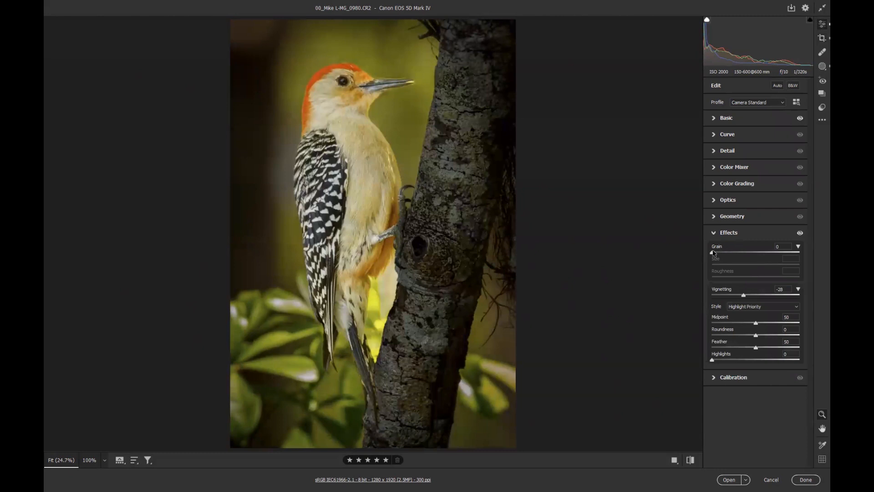
In Detail, set sharpening masking to 36, detail to 54 and noise reduction to 36
{"action": "left_click", "coordinate": [723, 151]}
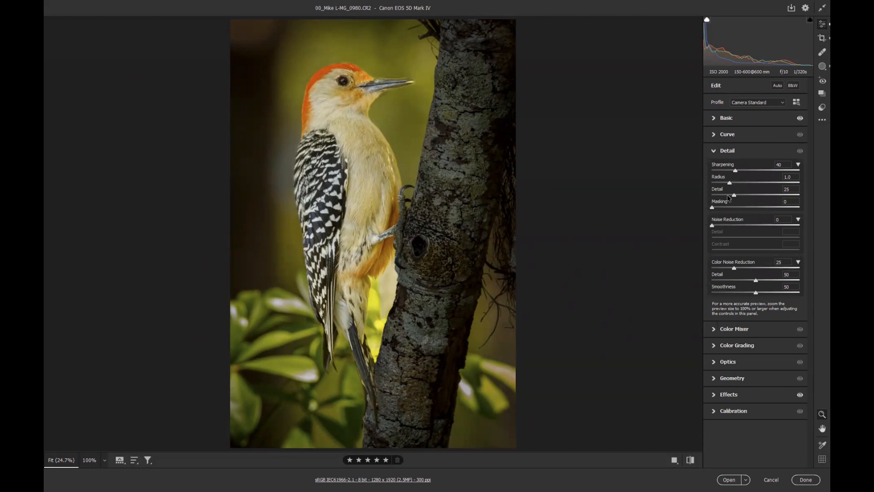
{"action": "key", "text": "alt"}
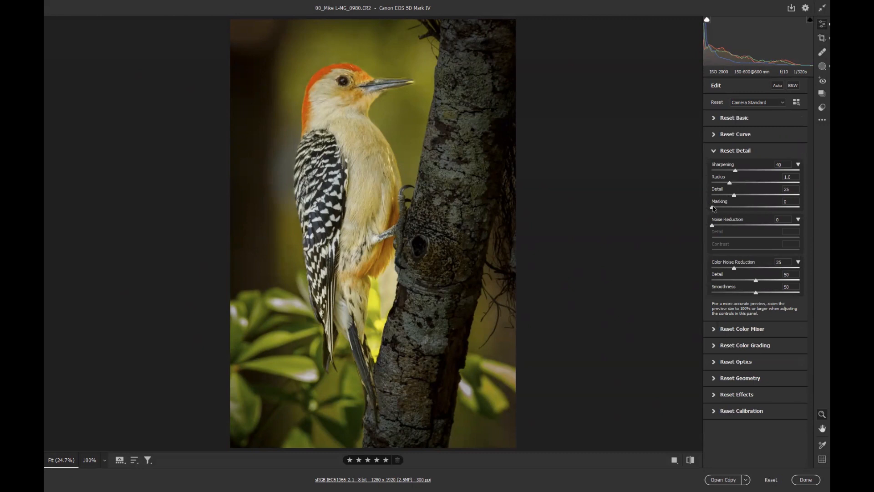
{"action": "left_click_drag", "start_coordinate": [724, 208], "coordinate": [744, 226]}
{"action": "left_click_drag", "start_coordinate": [735, 196], "coordinate": [760, 197]}
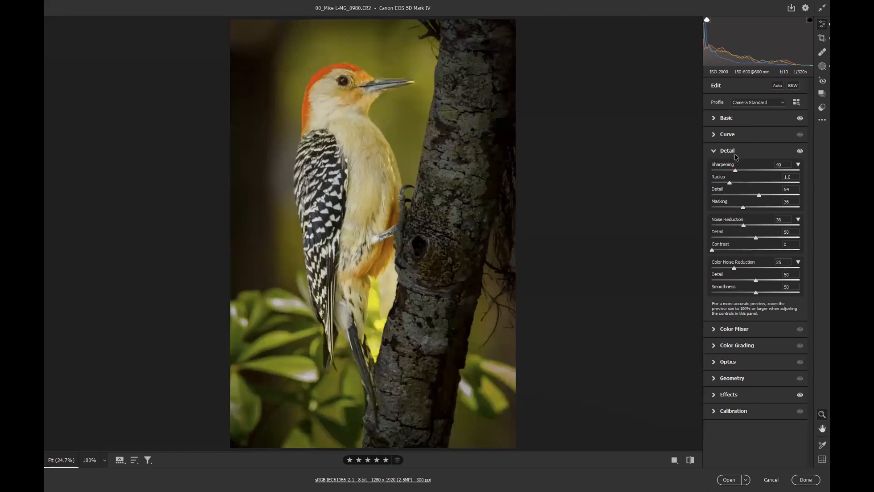
In Basic, set exposure to +0.35, shadows to +53 and blacks to -5
{"action": "left_click", "coordinate": [729, 121]}
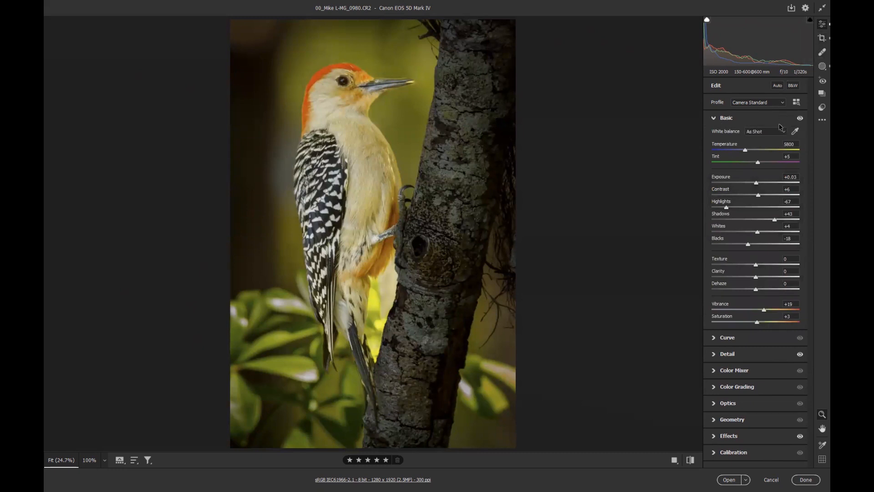
{"action": "left_click_drag", "start_coordinate": [757, 184], "coordinate": [758, 183]}
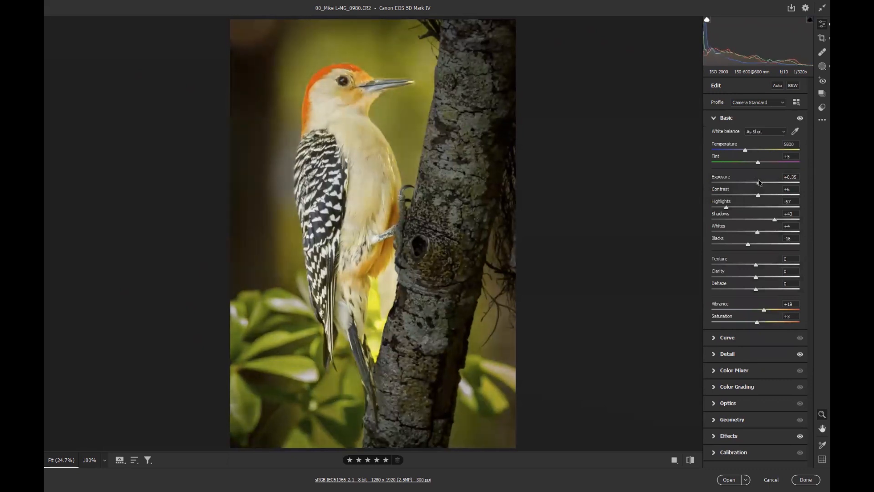
{"action": "left_click_drag", "start_coordinate": [775, 221], "coordinate": [779, 220]}
{"action": "mouse_move", "coordinate": [747, 244]}
{"action": "left_mouse_down"}
{"action": "mouse_move", "coordinate": [762, 245]}
{"action": "mouse_move", "coordinate": [755, 245]}
{"action": "left_mouse_up"}
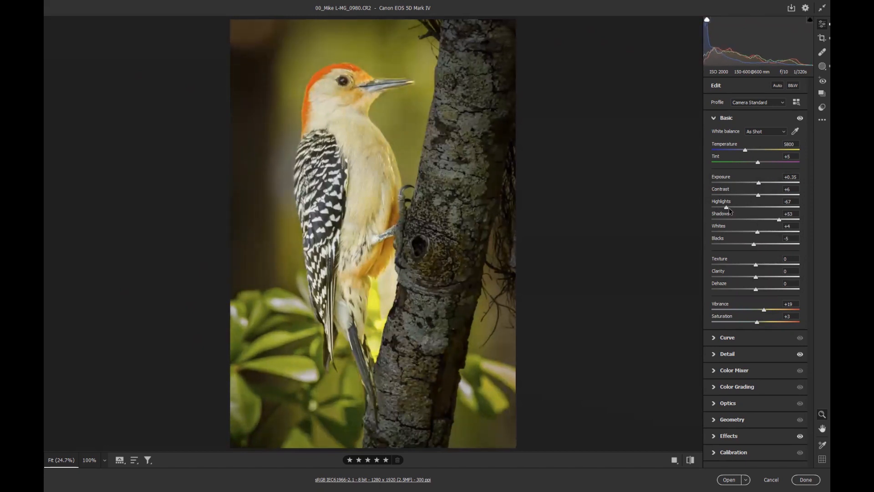
Set highlights to -76, texture to +21 and clarity to +19
{"action": "left_click_drag", "start_coordinate": [725, 208], "coordinate": [723, 207]}
{"action": "left_click_drag", "start_coordinate": [756, 266], "coordinate": [765, 267]}
{"action": "mouse_move", "coordinate": [756, 276]}
{"action": "left_mouse_down"}
{"action": "mouse_move", "coordinate": [771, 277]}
{"action": "mouse_move", "coordinate": [763, 277]}
{"action": "left_mouse_up"}
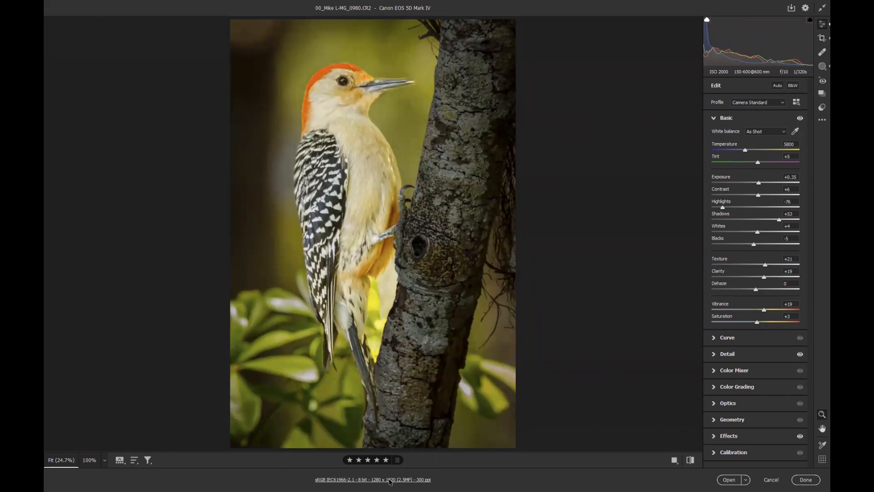
In the workflow options, resize to fit the long side at 1080 pixels and confirm
{"action": "left_click", "coordinate": [390, 480]}
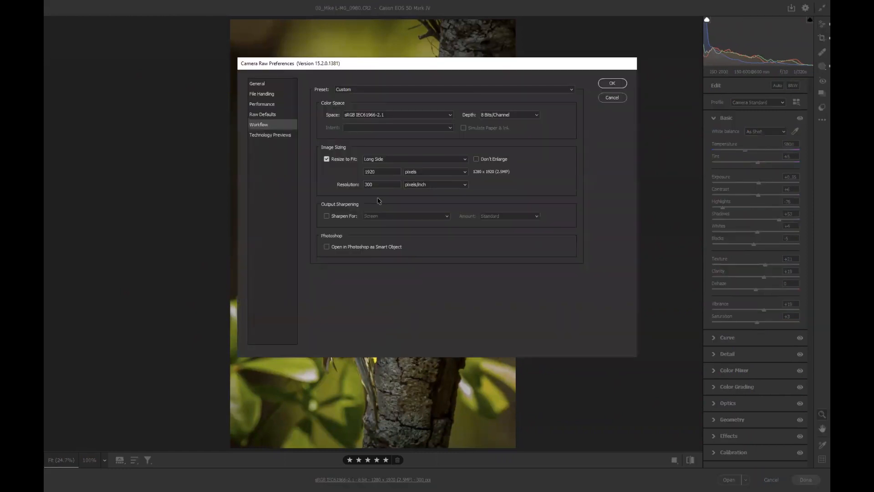
{"action": "left_click", "coordinate": [394, 159]}
{"action": "left_click", "coordinate": [389, 184]}
{"action": "left_click", "coordinate": [393, 160]}
{"action": "left_click", "coordinate": [390, 179]}
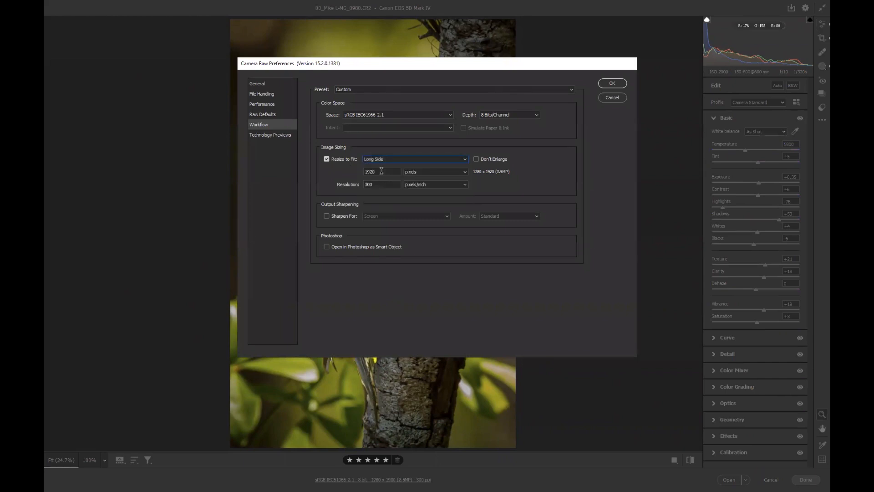
{"action": "type", "text": "1080"}
{"action": "left_click", "coordinate": [614, 84]}
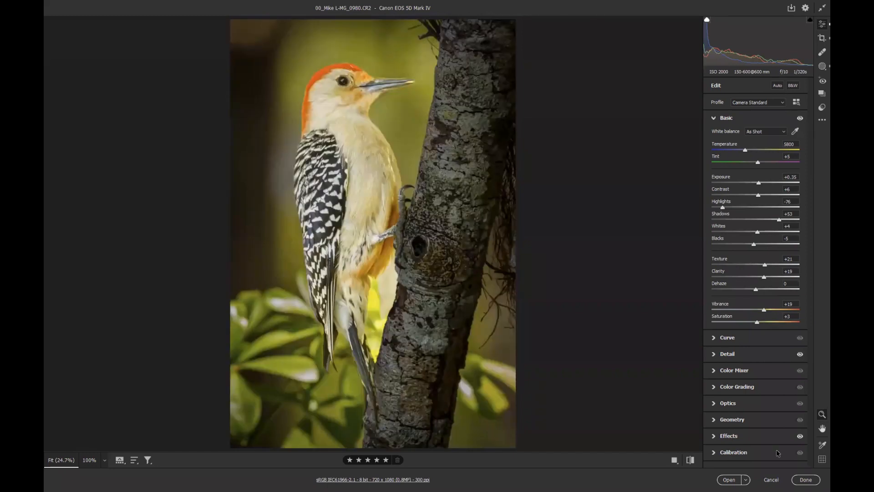
Open the edited image in Photoshop
{"action": "left_click", "coordinate": [728, 479]}
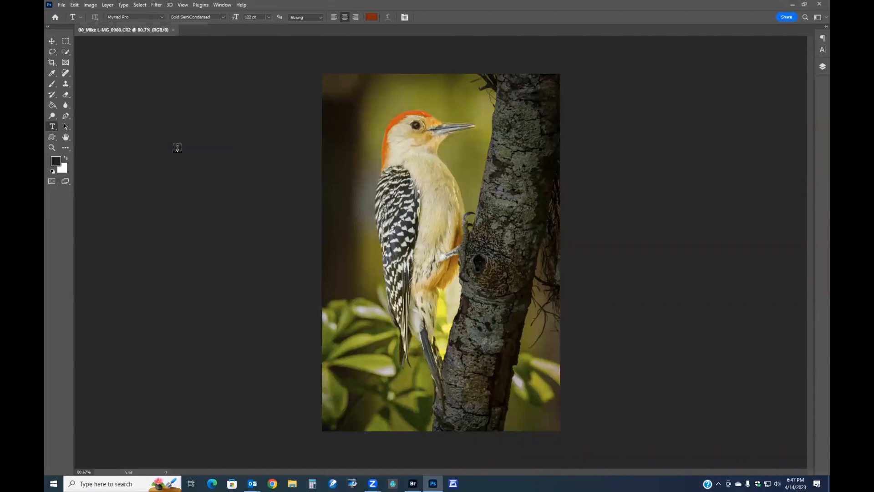
Duplicate the background layer with the Layers panel shown and CMYK proof colors turned on
{"action": "key", "text": "F7"}
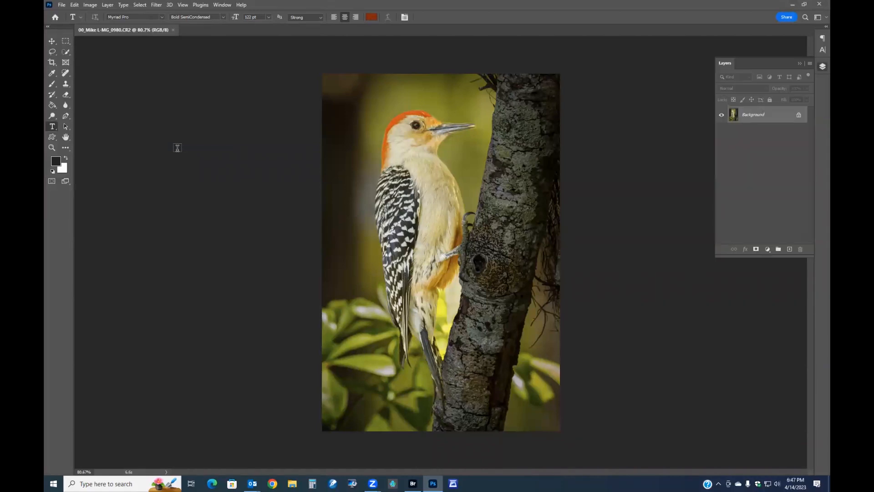
{"action": "key", "text": "ctrl+y"}
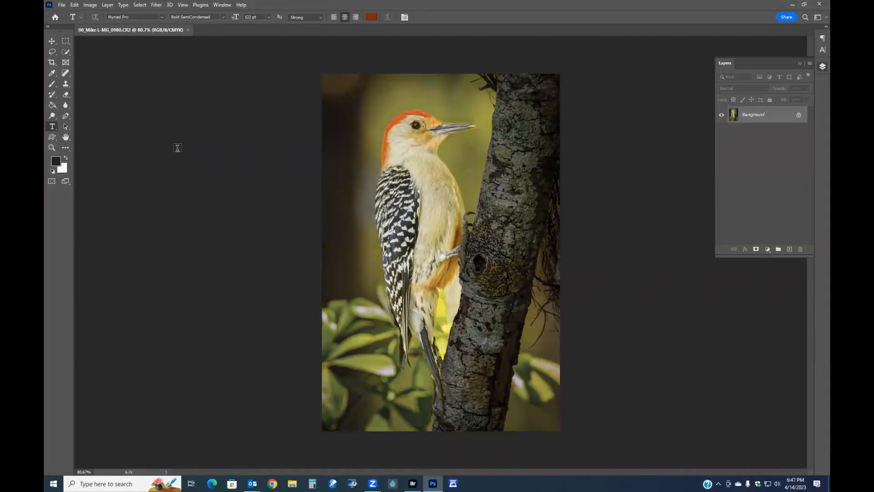
{"action": "key", "text": "ctrl+j"}
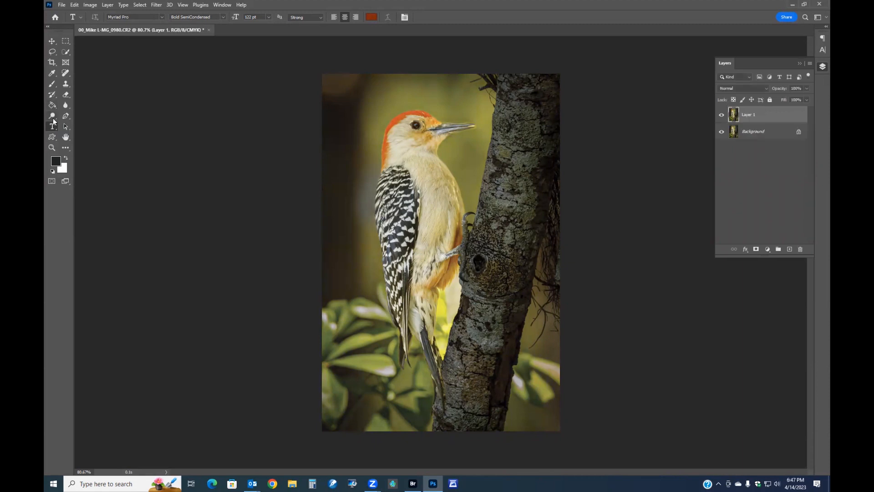
Tone the bird's lower belly beside the trunk with the Dodge tool, a smaller brush and the Highlights range
{"action": "left_click", "coordinate": [52, 115]}
{"action": "left_click", "coordinate": [86, 124]}
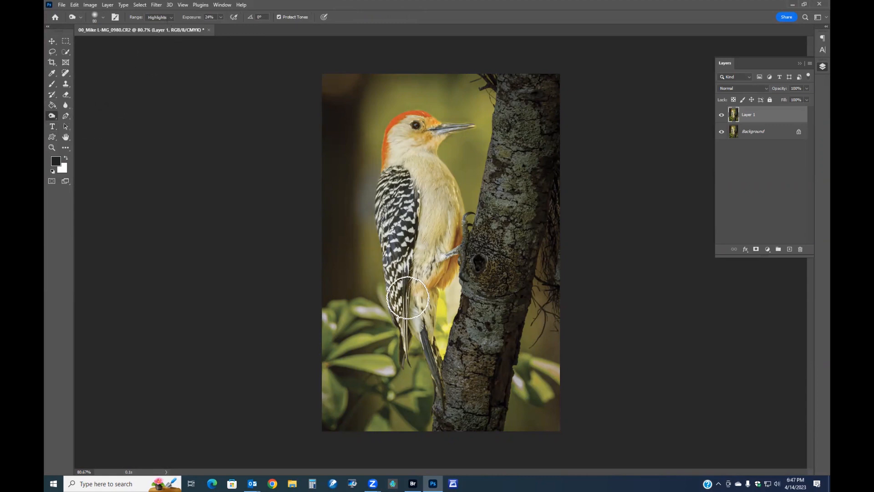
{"action": "key", "text": "["}
{"action": "key", "text": "["}
{"action": "key", "text": "["}
{"action": "key", "text": "["}
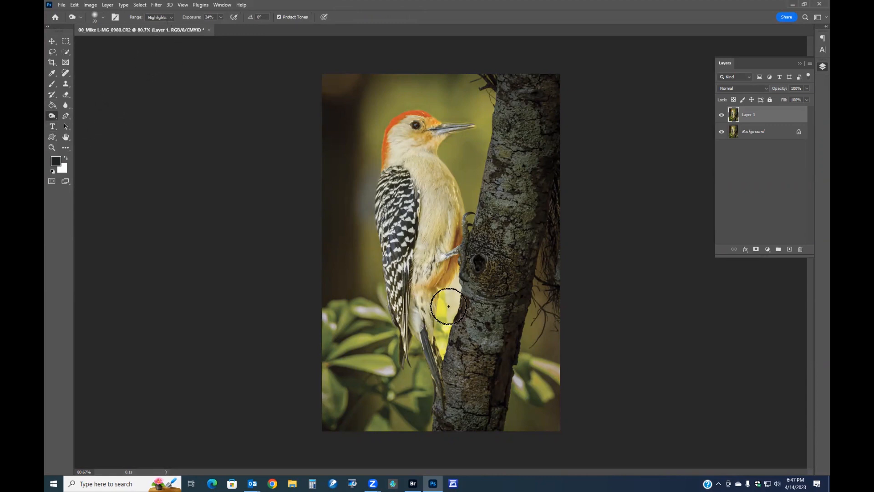
{"action": "mouse_move", "coordinate": [454, 286]}
{"action": "left_mouse_down"}
{"action": "mouse_move", "coordinate": [445, 308]}
{"action": "mouse_move", "coordinate": [447, 273]}
{"action": "mouse_move", "coordinate": [447, 311]}
{"action": "mouse_move", "coordinate": [456, 291]}
{"action": "mouse_move", "coordinate": [447, 323]}
{"action": "left_mouse_up"}
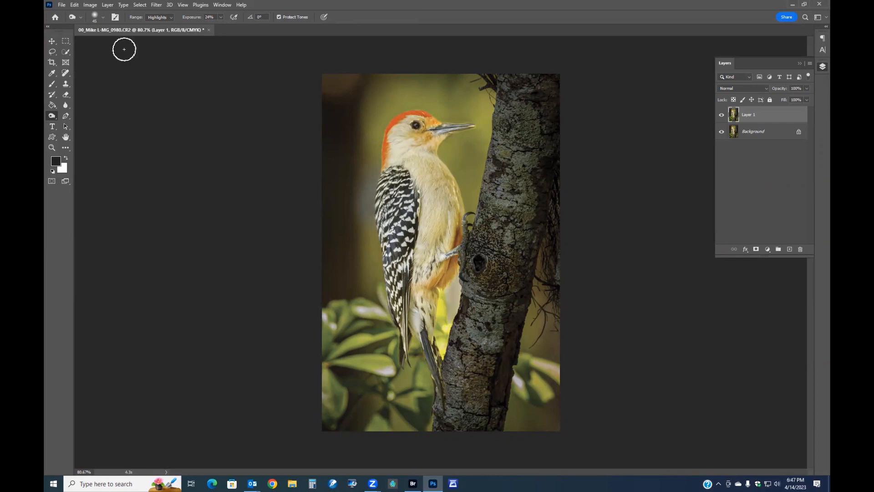
Switch the tool's range to Midtones and brush over the same belly area again
{"action": "left_click", "coordinate": [166, 18]}
{"action": "left_click", "coordinate": [165, 31]}
{"action": "mouse_move", "coordinate": [449, 322]}
{"action": "left_mouse_down"}
{"action": "mouse_move", "coordinate": [457, 278]}
{"action": "mouse_move", "coordinate": [443, 301]}
{"action": "mouse_move", "coordinate": [459, 285]}
{"action": "mouse_move", "coordinate": [450, 329]}
{"action": "mouse_move", "coordinate": [463, 284]}
{"action": "mouse_move", "coordinate": [451, 330]}
{"action": "mouse_move", "coordinate": [459, 279]}
{"action": "mouse_move", "coordinate": [439, 303]}
{"action": "mouse_move", "coordinate": [455, 294]}
{"action": "mouse_move", "coordinate": [450, 326]}
{"action": "mouse_move", "coordinate": [465, 280]}
{"action": "mouse_move", "coordinate": [452, 308]}
{"action": "left_mouse_up"}
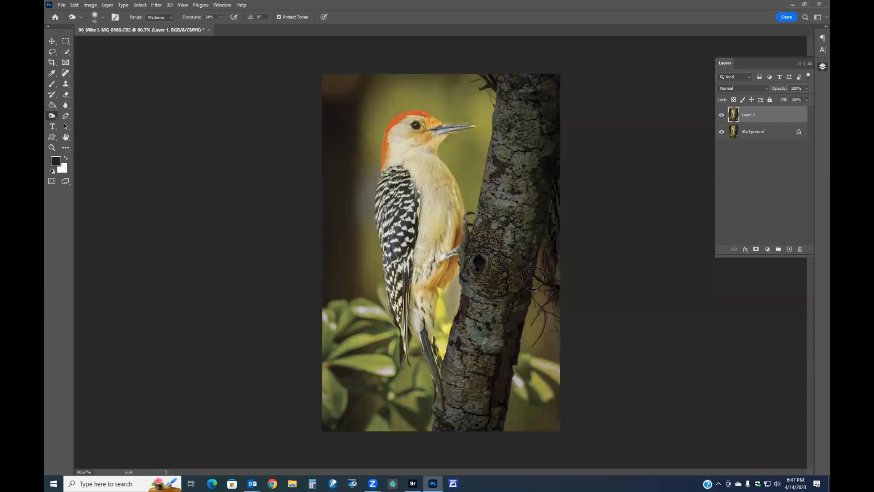
Compare the toned layer, lower its opacity to 28% and merge it down
{"action": "left_click", "coordinate": [721, 116]}
{"action": "left_click", "coordinate": [722, 116]}
{"action": "mouse_move", "coordinate": [785, 91]}
{"action": "left_mouse_down"}
{"action": "mouse_move", "coordinate": [717, 90]}
{"action": "mouse_move", "coordinate": [730, 95]}
{"action": "left_mouse_up"}
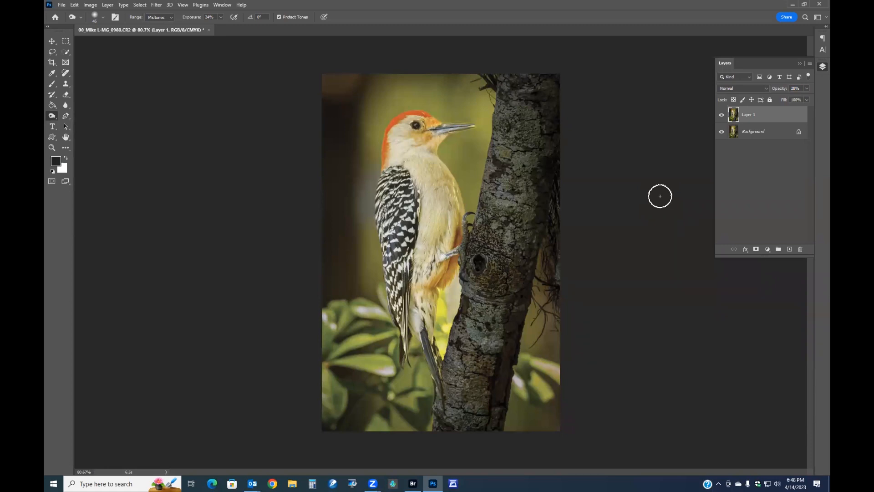
{"action": "key", "text": "ctrl+e"}
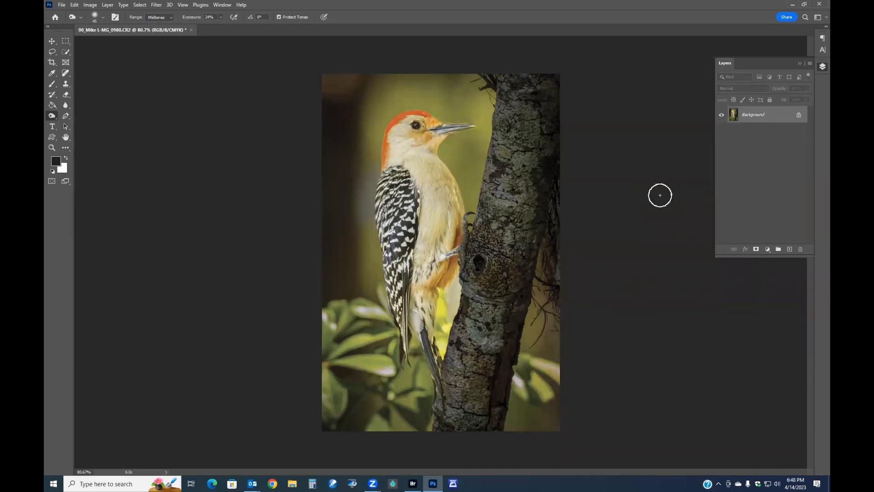
Switch to Bridge and open 01-George V.CR2 in Camera Raw
{"action": "left_click", "coordinate": [62, 6]}
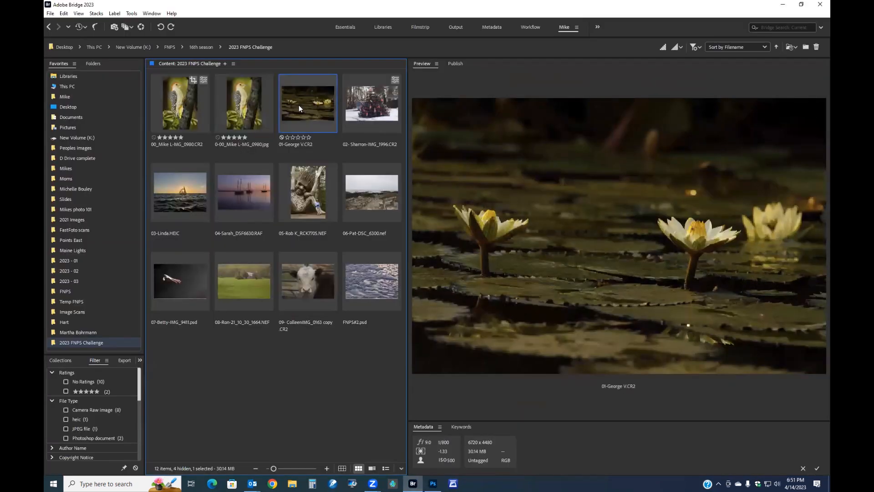
{"action": "double_click", "coordinate": [299, 106]}
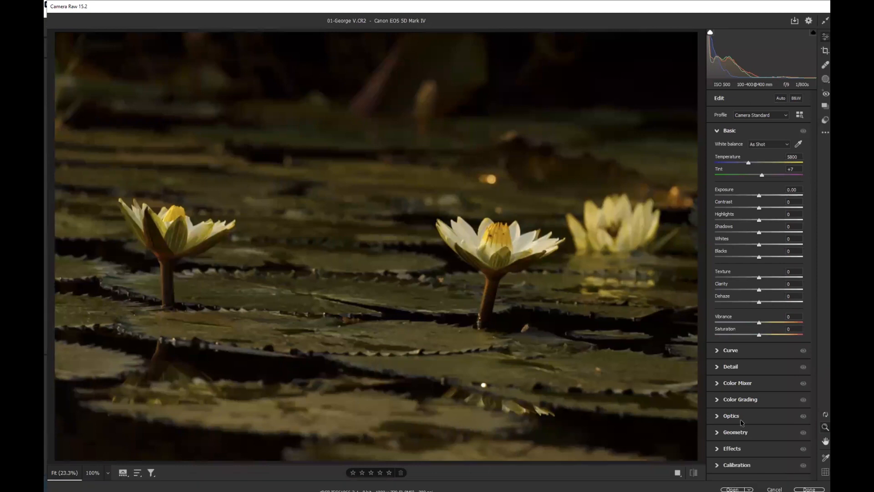
In Geometry, apply Auto Upright and set the rotation to -2.1
{"action": "left_click", "coordinate": [738, 433]}
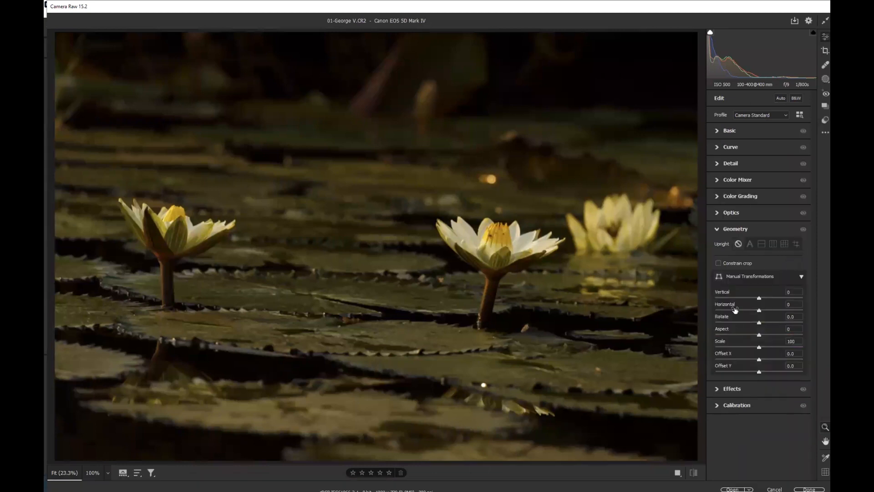
{"action": "left_click", "coordinate": [750, 246]}
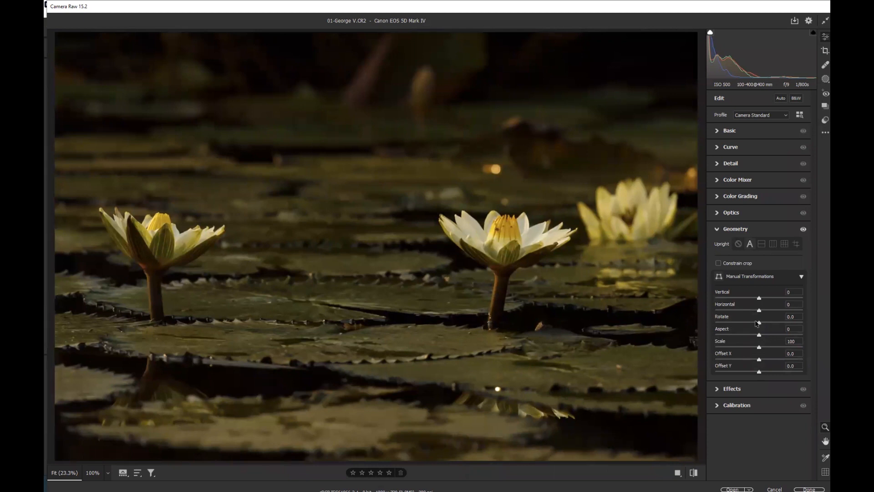
{"action": "mouse_move", "coordinate": [757, 323]}
{"action": "left_mouse_down"}
{"action": "mouse_move", "coordinate": [744, 323]}
{"action": "mouse_move", "coordinate": [752, 323]}
{"action": "left_mouse_up"}
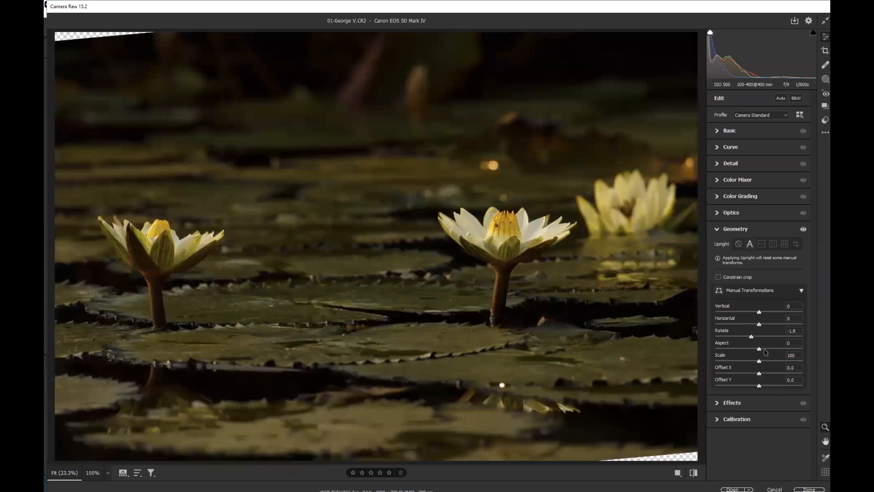
{"action": "mouse_move", "coordinate": [751, 336]}
{"action": "left_mouse_down"}
{"action": "mouse_move", "coordinate": [736, 337]}
{"action": "mouse_move", "coordinate": [751, 336]}
{"action": "left_mouse_up"}
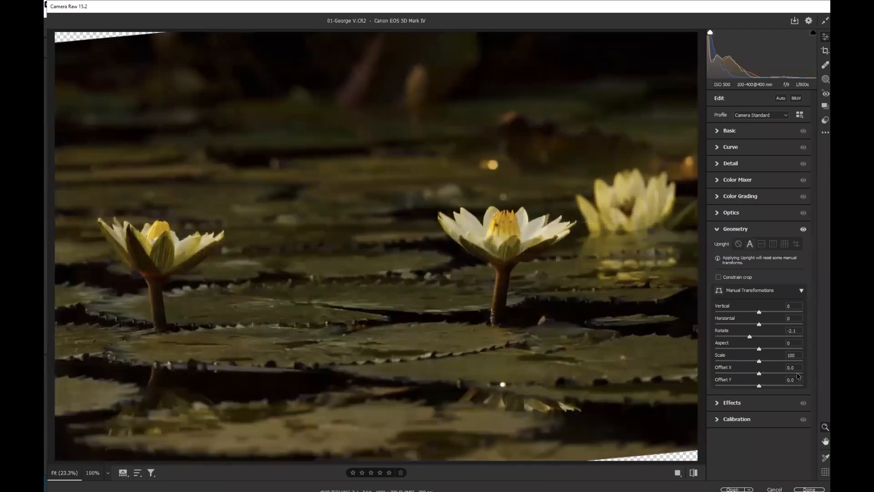
Apply Auto tone, then set exposure to +0.80 in Basic
{"action": "left_click", "coordinate": [780, 99]}
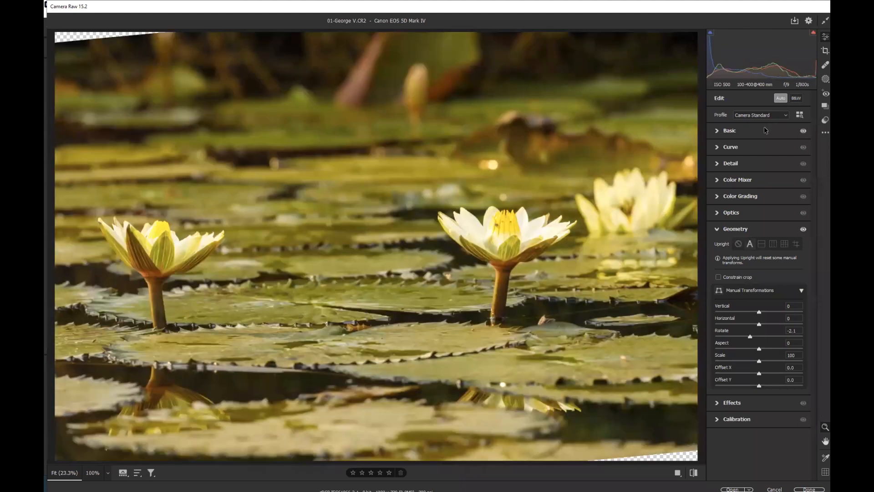
{"action": "left_click", "coordinate": [742, 132]}
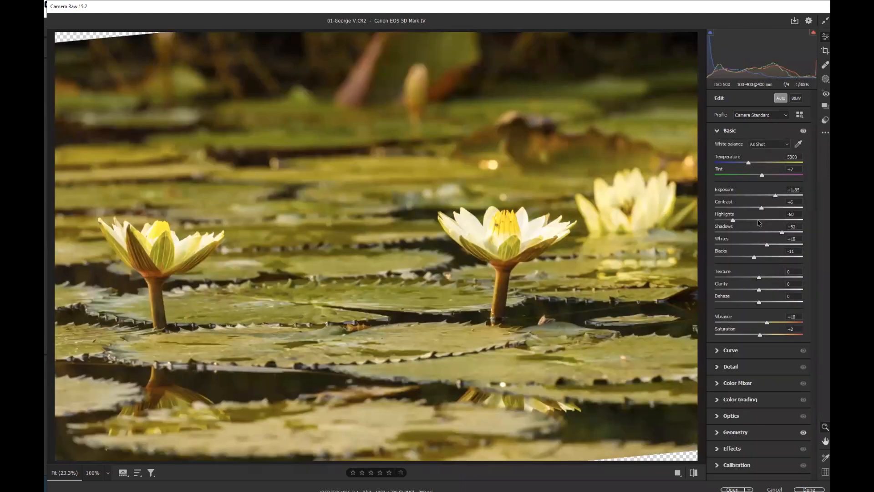
{"action": "left_click_drag", "start_coordinate": [775, 197], "coordinate": [766, 197]}
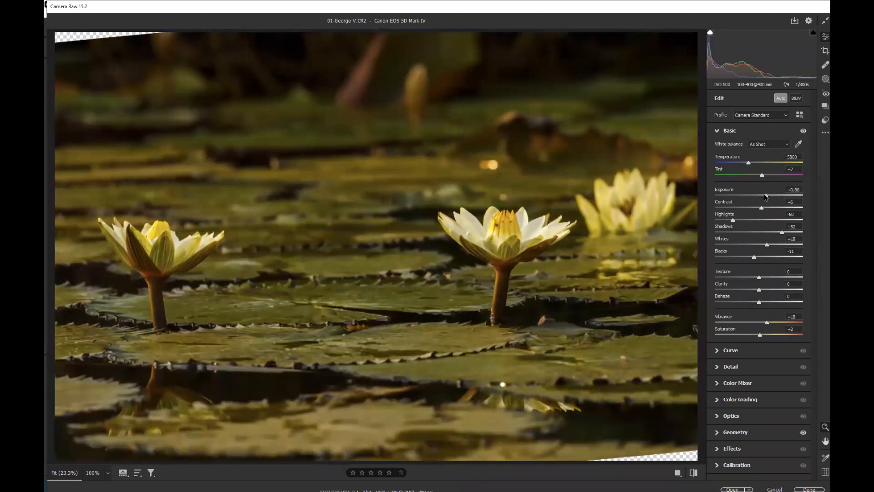
Set highlights to -73, shadows to +83 and whites to +30
{"action": "left_click_drag", "start_coordinate": [736, 223], "coordinate": [727, 221]}
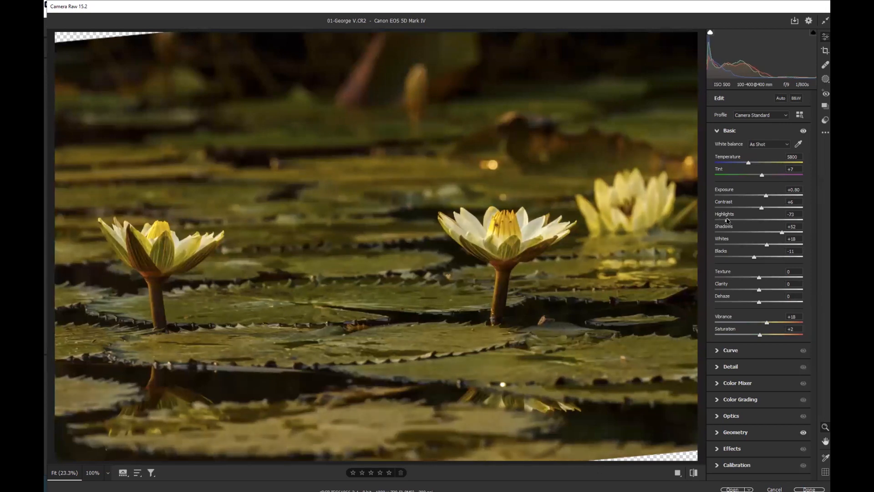
{"action": "left_click_drag", "start_coordinate": [767, 246], "coordinate": [797, 233]}
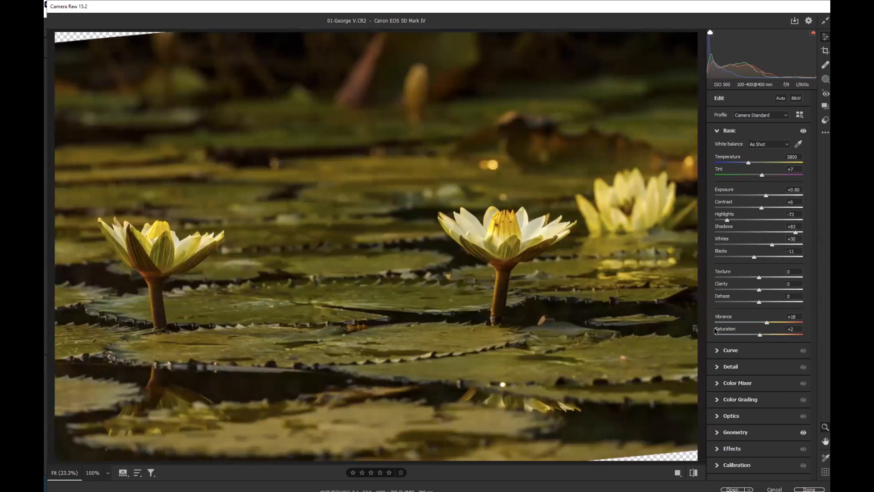
Inspect the central lily at 100%, then start a crop with the 1 x 1 preset
{"action": "left_click", "coordinate": [497, 226]}
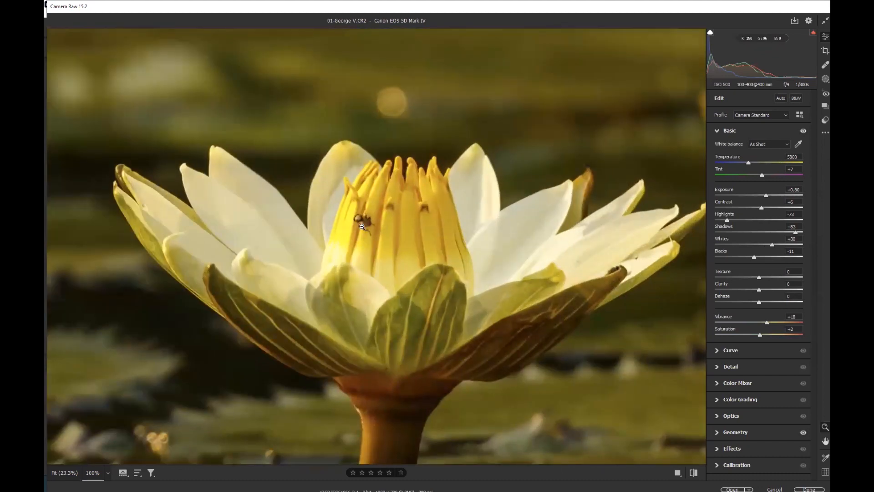
{"action": "left_click", "coordinate": [415, 271]}
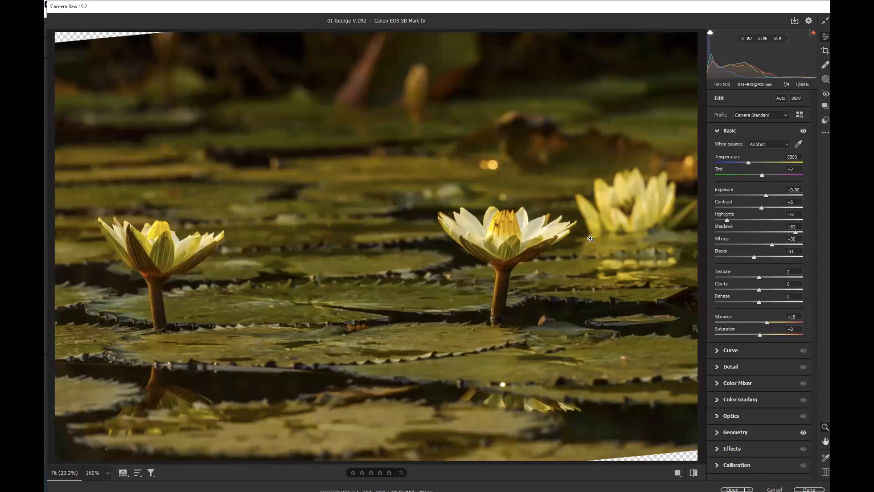
{"action": "left_click", "coordinate": [825, 50]}
{"action": "left_click", "coordinate": [770, 112]}
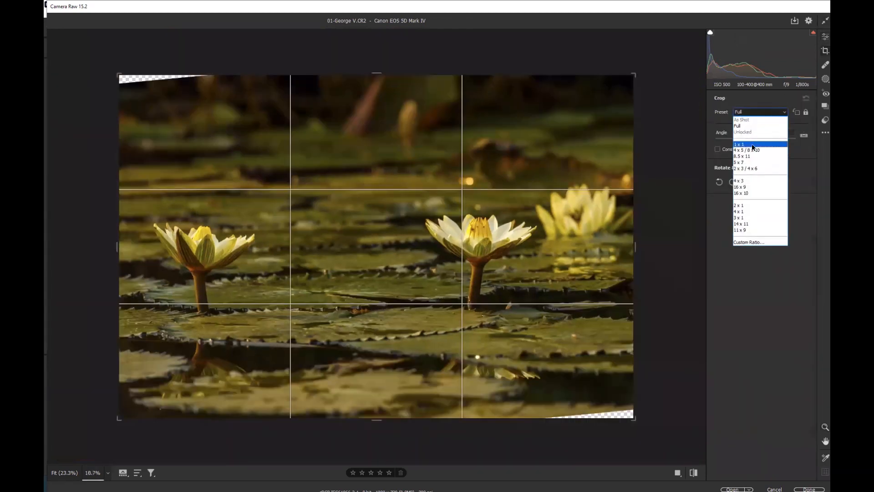
{"action": "left_click", "coordinate": [735, 144]}
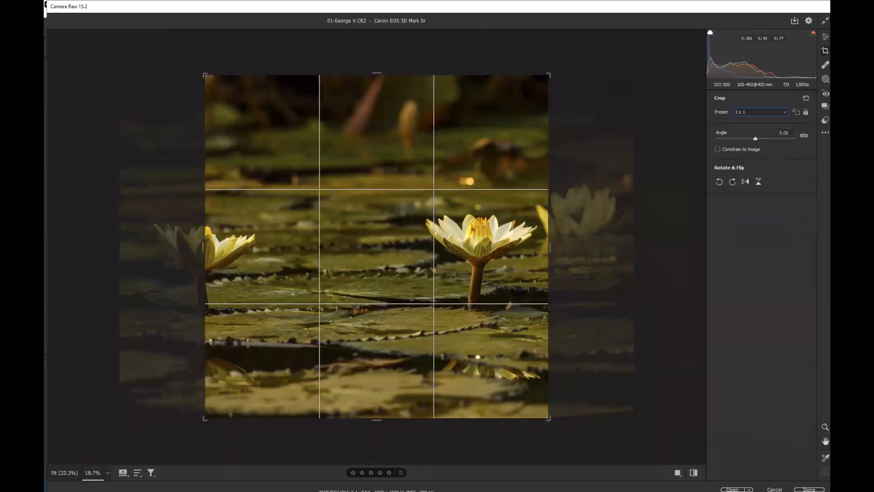
Crop a tight square around the central water lily and apply the crop
{"action": "left_click_drag", "start_coordinate": [221, 406], "coordinate": [381, 210]}
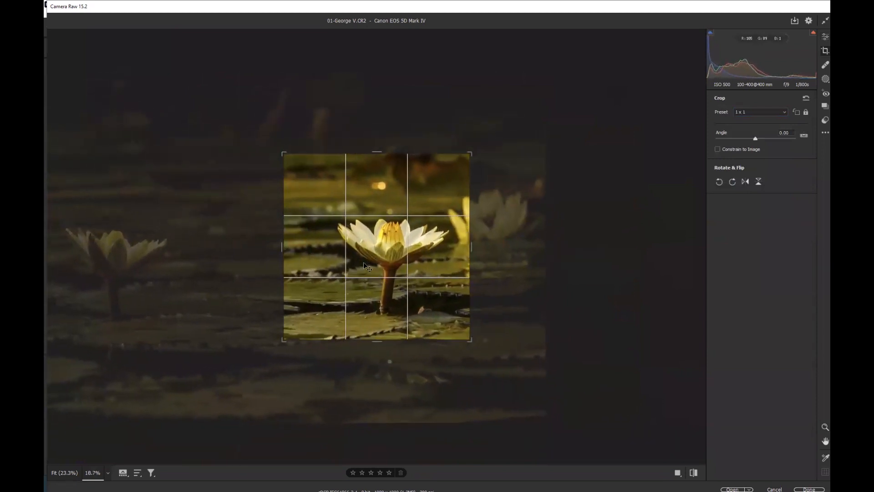
{"action": "left_click_drag", "start_coordinate": [381, 313], "coordinate": [366, 266]}
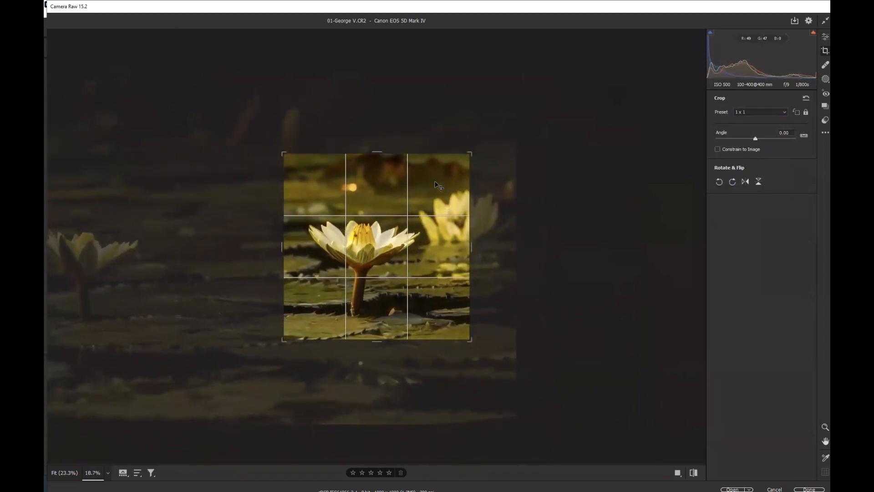
{"action": "left_click_drag", "start_coordinate": [372, 245], "coordinate": [381, 246]}
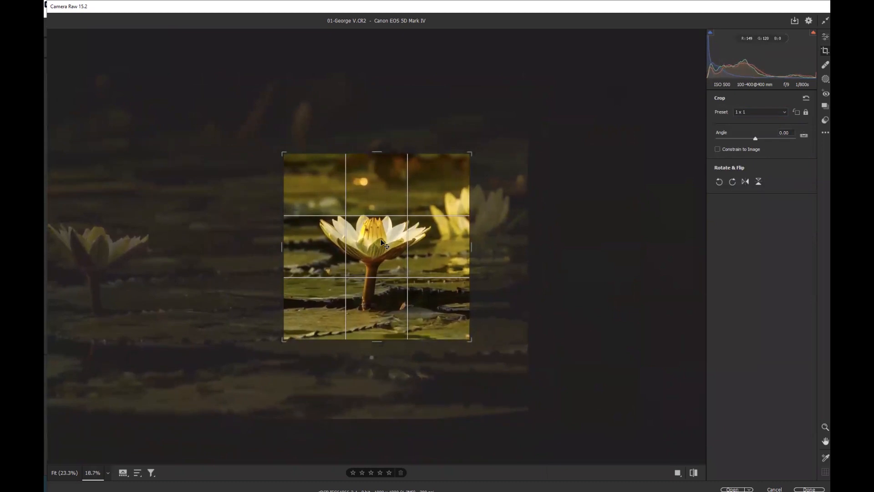
{"action": "left_click_drag", "start_coordinate": [381, 245], "coordinate": [380, 245]}
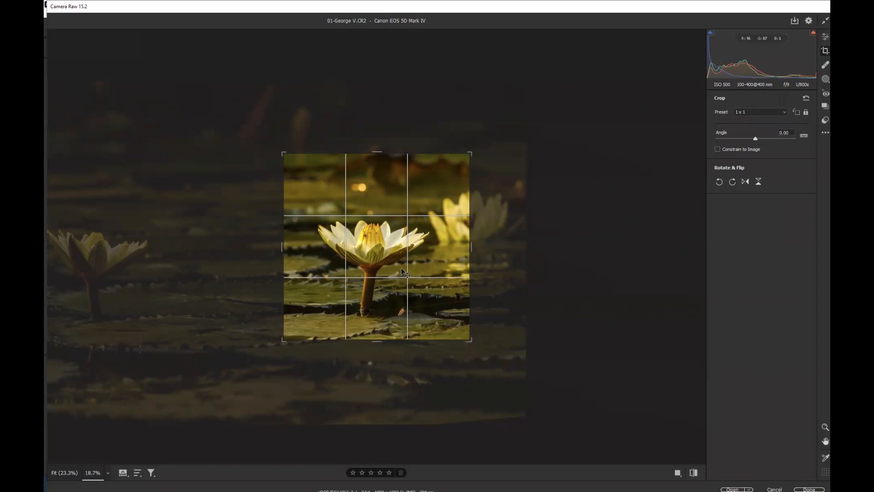
{"action": "left_click_drag", "start_coordinate": [402, 272], "coordinate": [399, 276]}
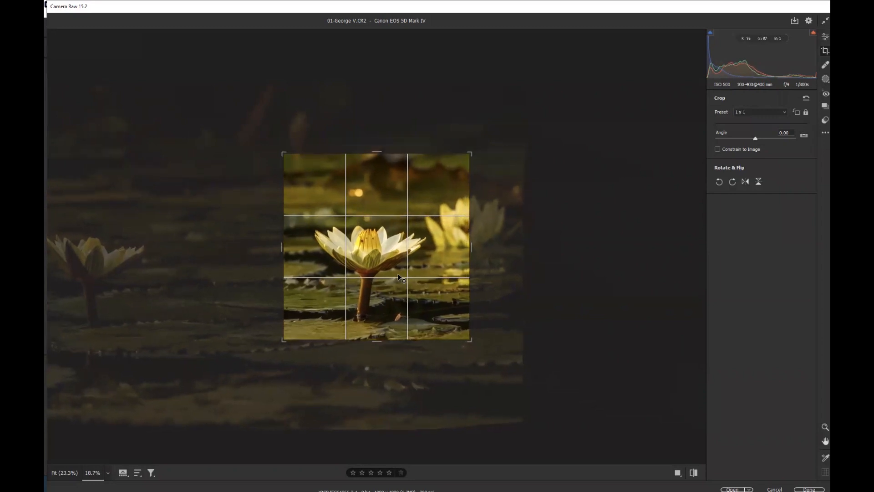
{"action": "left_click_drag", "start_coordinate": [470, 155], "coordinate": [461, 163]}
{"action": "left_click_drag", "start_coordinate": [404, 226], "coordinate": [403, 226]}
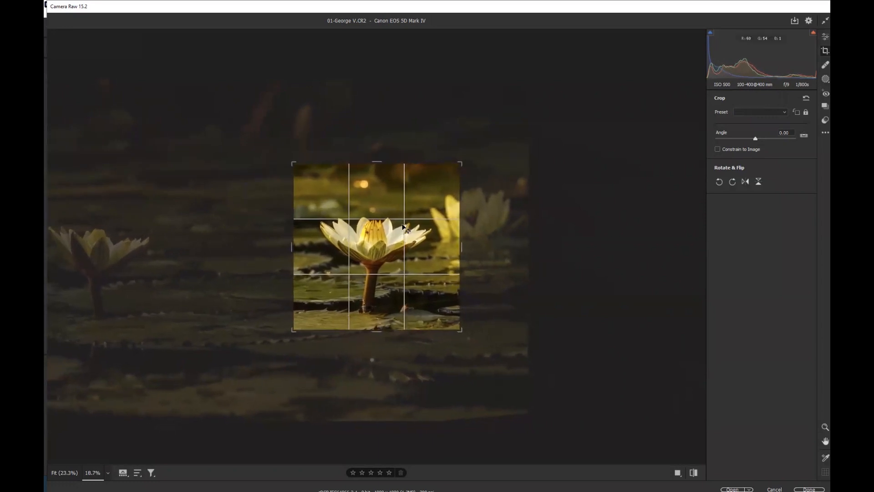
{"action": "key", "text": "Return"}
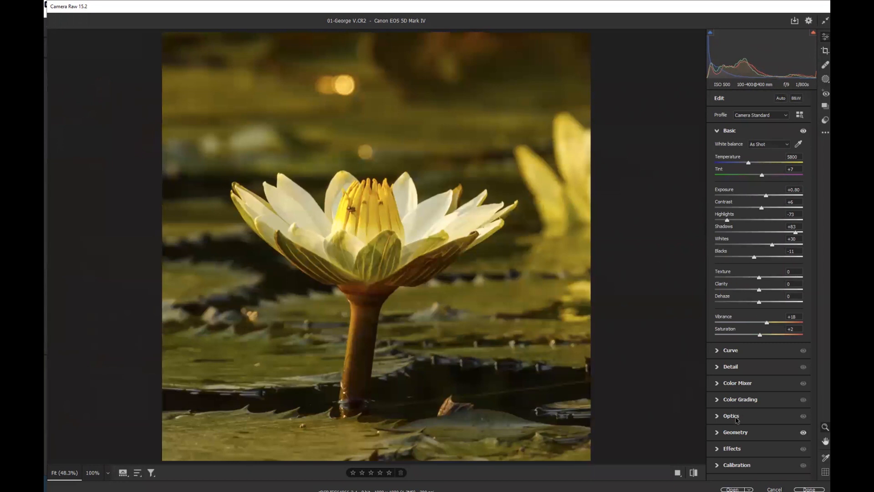
In Geometry, set the rotation to -0.9
{"action": "left_click", "coordinate": [738, 432]}
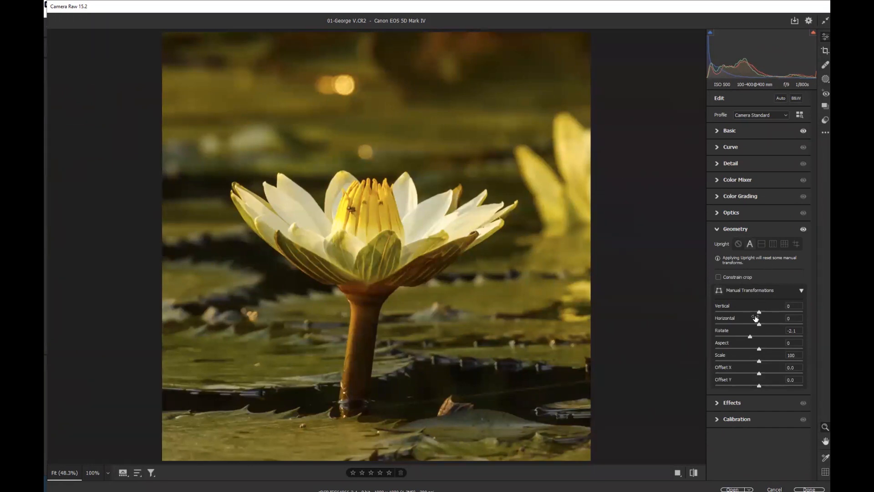
{"action": "left_click_drag", "start_coordinate": [748, 337], "coordinate": [755, 337]}
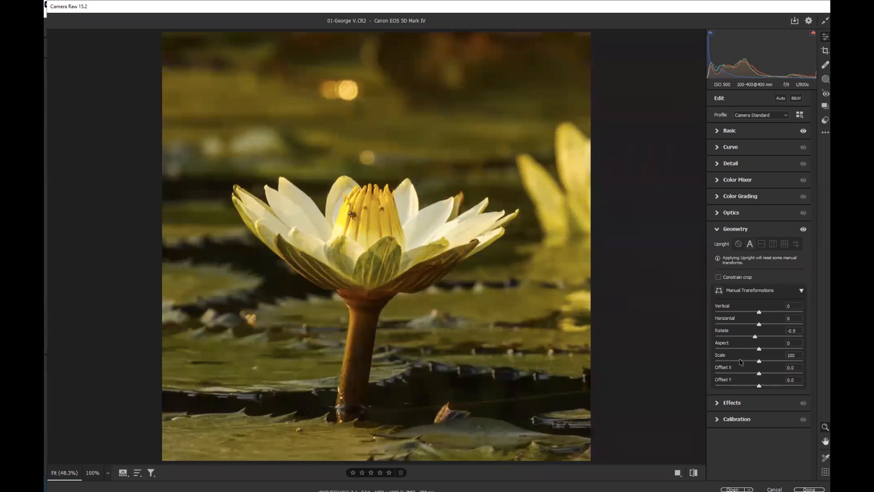
In Detail, set sharpening masking to 71 and noise reduction to 39
{"action": "left_click", "coordinate": [731, 163]}
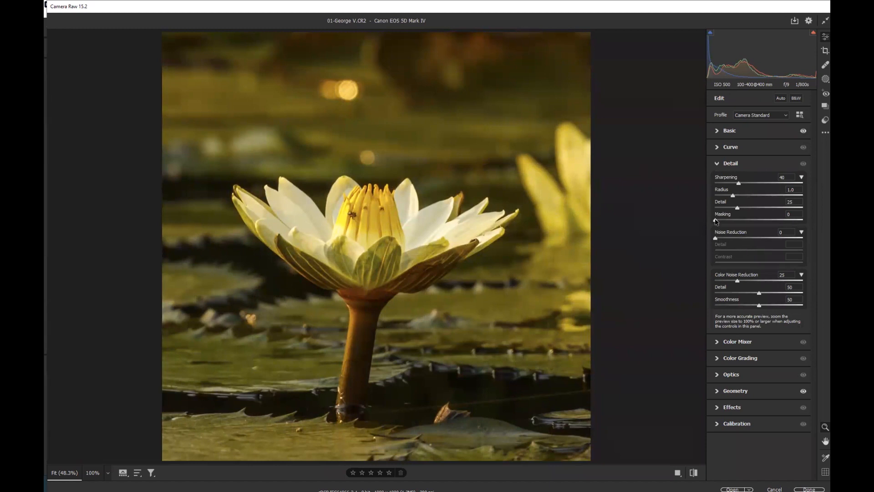
{"action": "left_click_drag", "start_coordinate": [716, 222], "coordinate": [778, 223]}
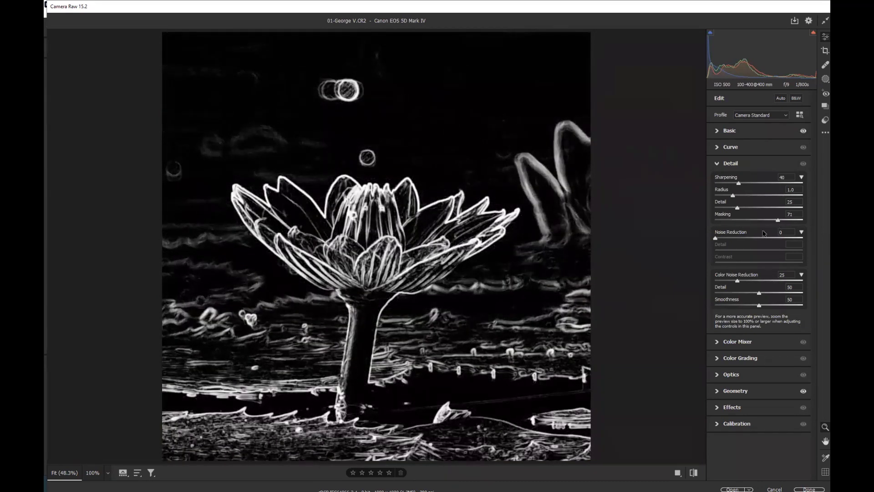
{"action": "left_click_drag", "start_coordinate": [715, 237], "coordinate": [749, 238]}
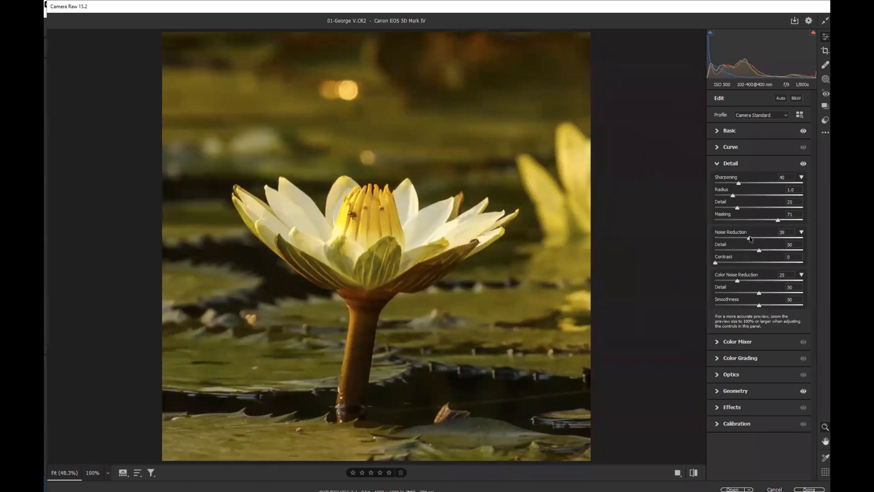
Set sharpening to 86 with radius 1.6 and detail 79, checking the central lily at 100%
{"action": "left_click_drag", "start_coordinate": [737, 207], "coordinate": [783, 208]}
{"action": "left_click_drag", "start_coordinate": [739, 183], "coordinate": [758, 196]}
{"action": "left_click", "coordinate": [356, 223]}
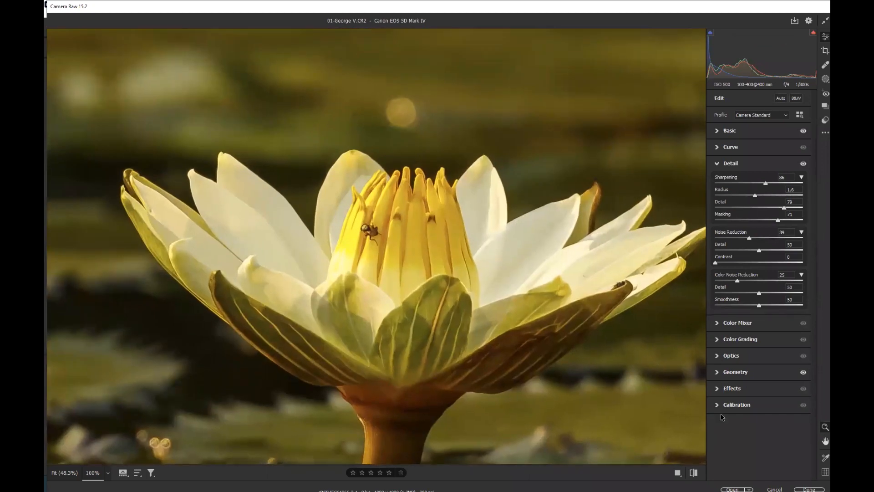
Toggle the Detail panel's visibility on and off to compare the sharpening before and after
{"action": "left_click", "coordinate": [803, 164]}
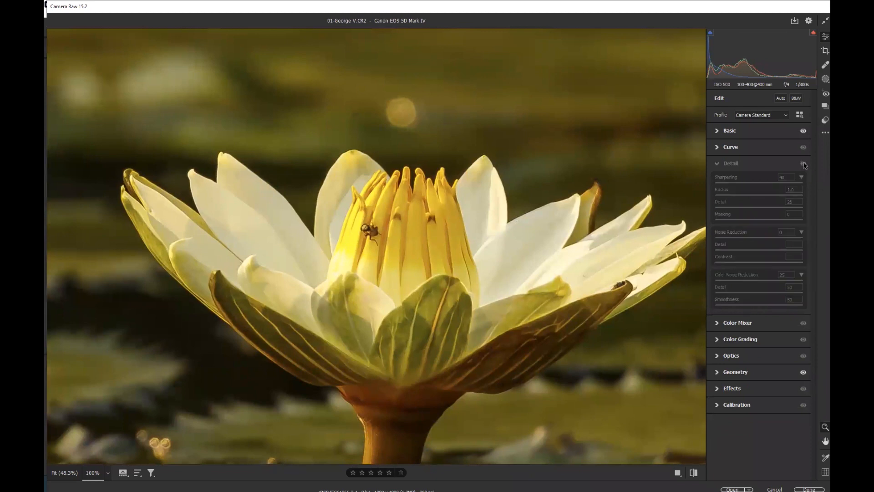
{"action": "left_click", "coordinate": [803, 163]}
{"action": "left_click", "coordinate": [803, 163]}
{"action": "left_click", "coordinate": [803, 163]}
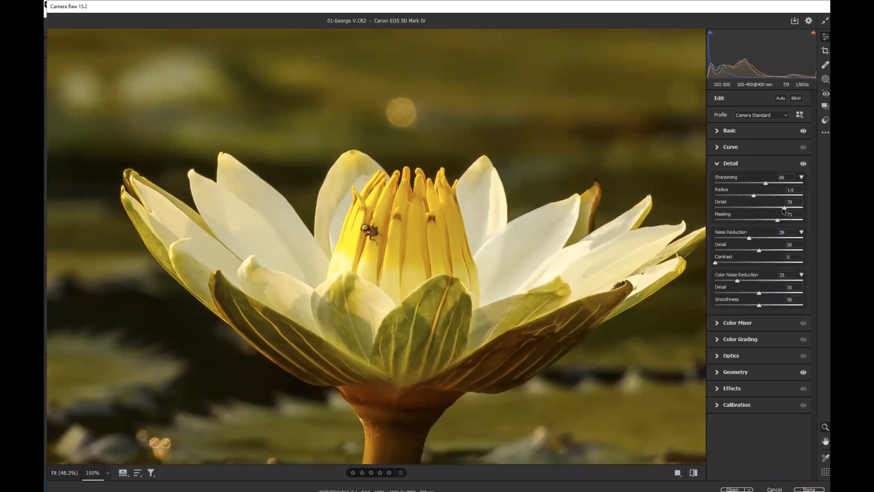
Lower the sharpening detail and slightly raise noise reduction and color noise reduction
{"action": "left_click_drag", "start_coordinate": [783, 207], "coordinate": [747, 196]}
{"action": "left_click_drag", "start_coordinate": [750, 238], "coordinate": [753, 238]}
{"action": "left_click_drag", "start_coordinate": [739, 282], "coordinate": [754, 281]}
In Effects, set the vignetting amount to -10
{"action": "left_click", "coordinate": [730, 132]}
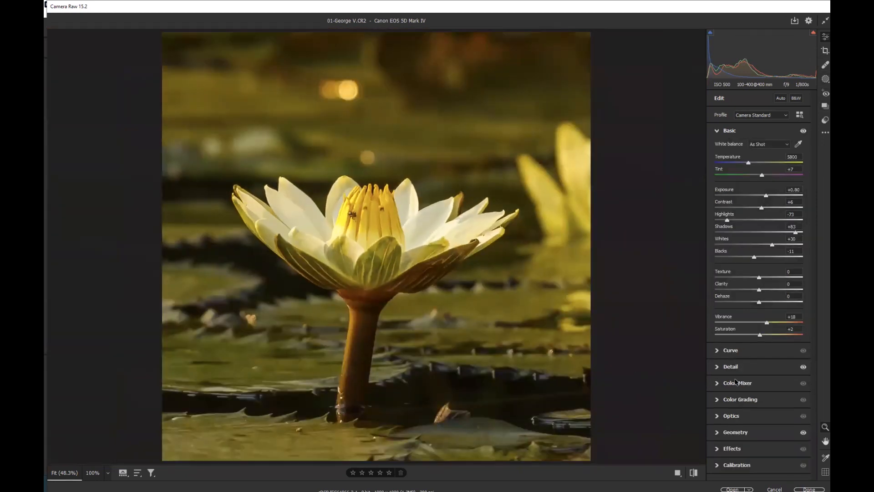
{"action": "left_click", "coordinate": [737, 450]}
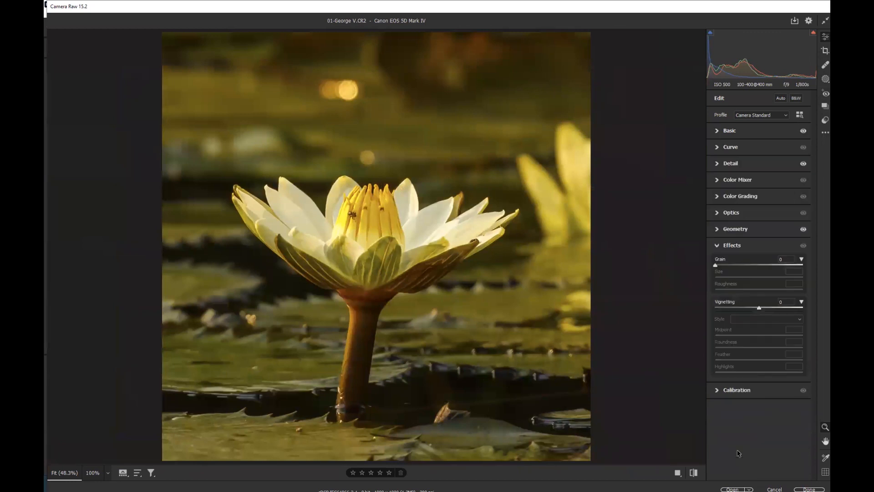
{"action": "left_click_drag", "start_coordinate": [759, 308], "coordinate": [752, 308]}
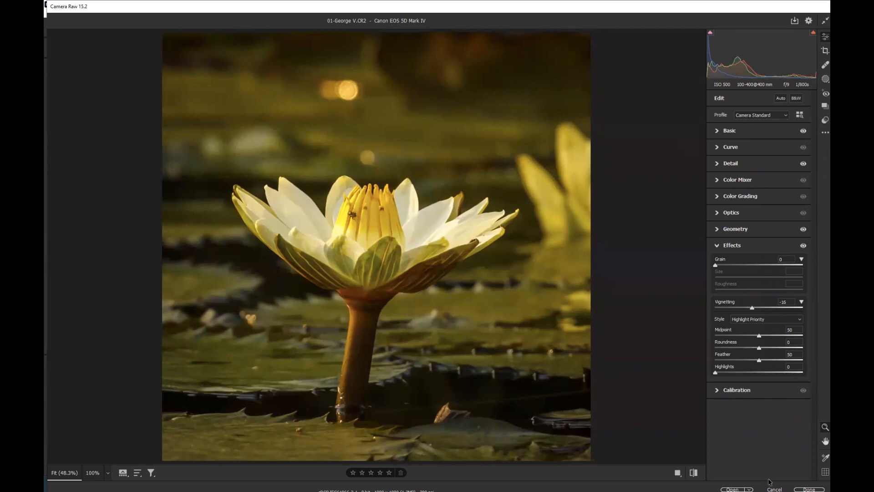
Open the image in Photoshop and duplicate the background layer
{"action": "left_click", "coordinate": [733, 489]}
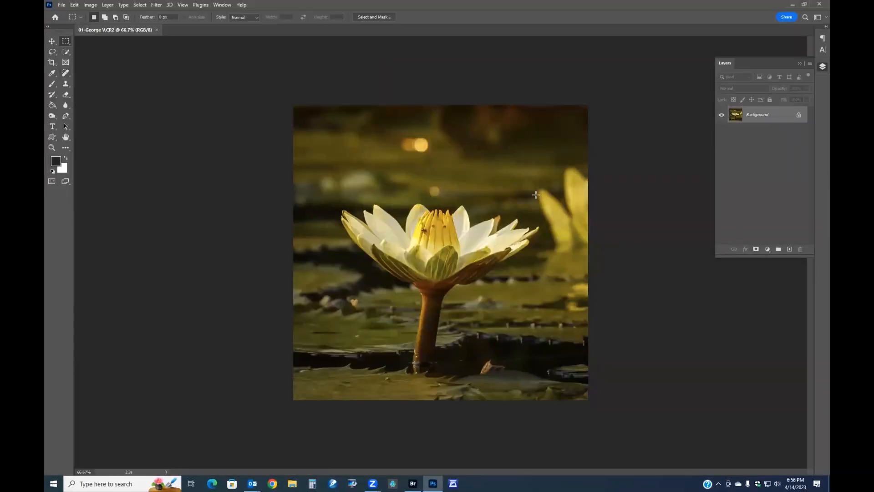
{"action": "key", "text": "ctrl+j"}
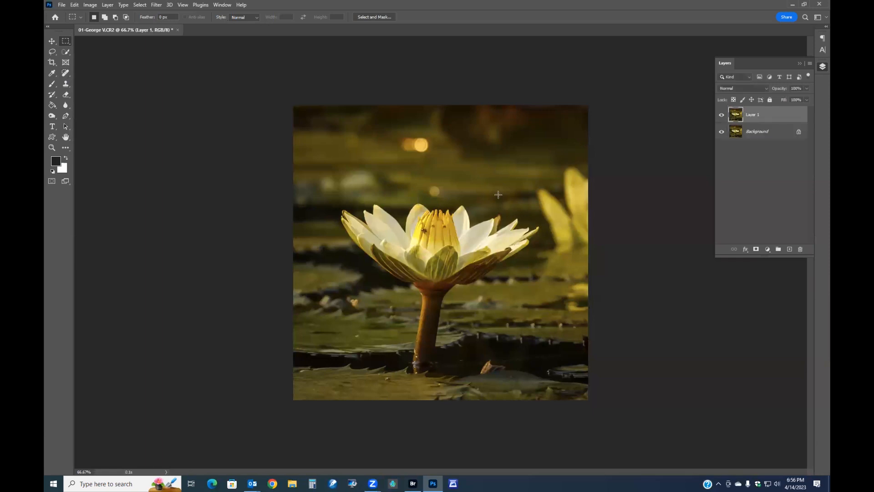
With the Spot Healing Brush, remove the partial lily at the right edge and the bright background spots
{"action": "left_click", "coordinate": [66, 73]}
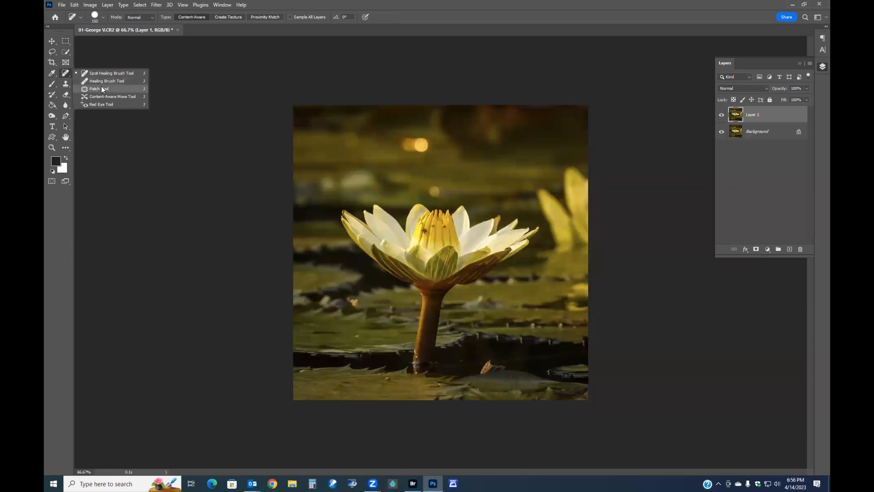
{"action": "left_click", "coordinate": [101, 74]}
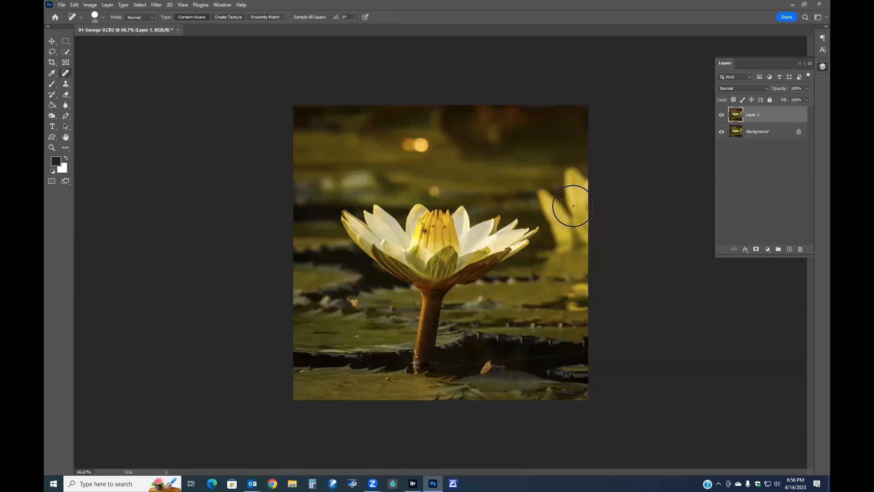
{"action": "mouse_move", "coordinate": [577, 177]}
{"action": "left_mouse_down"}
{"action": "mouse_move", "coordinate": [590, 239]}
{"action": "mouse_move", "coordinate": [573, 242]}
{"action": "mouse_move", "coordinate": [548, 194]}
{"action": "left_mouse_up"}
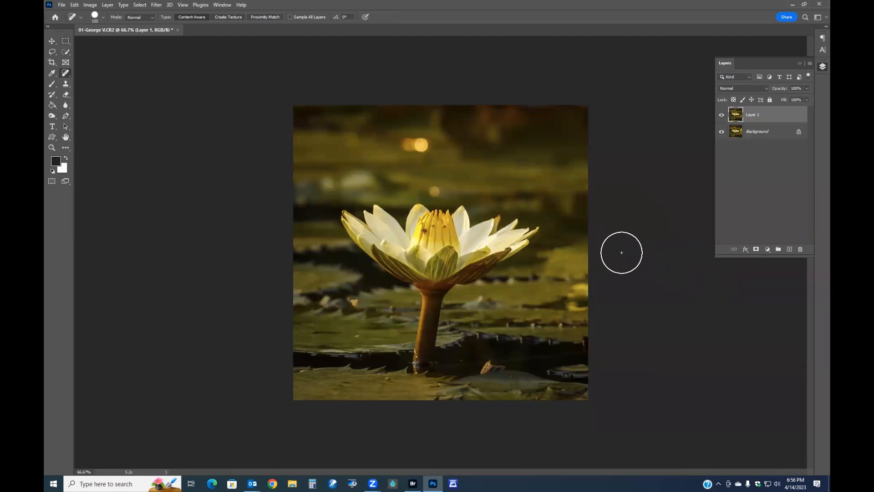
{"action": "key", "text": "bracketleft"}
{"action": "key", "text": "bracketleft"}
{"action": "key", "text": "bracketleft"}
{"action": "key", "text": "bracketleft"}
{"action": "key", "text": "bracketleft"}
{"action": "key", "text": "bracketleft"}
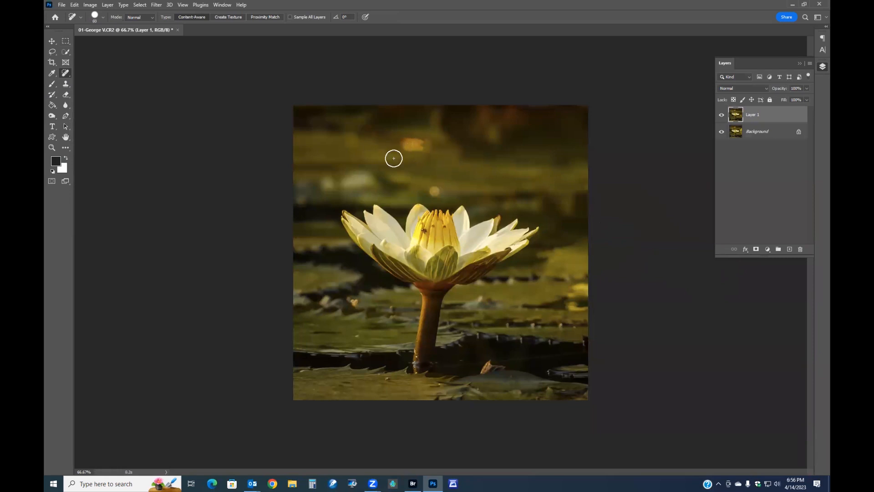
{"action": "left_click_drag", "start_coordinate": [424, 145], "coordinate": [410, 146]}
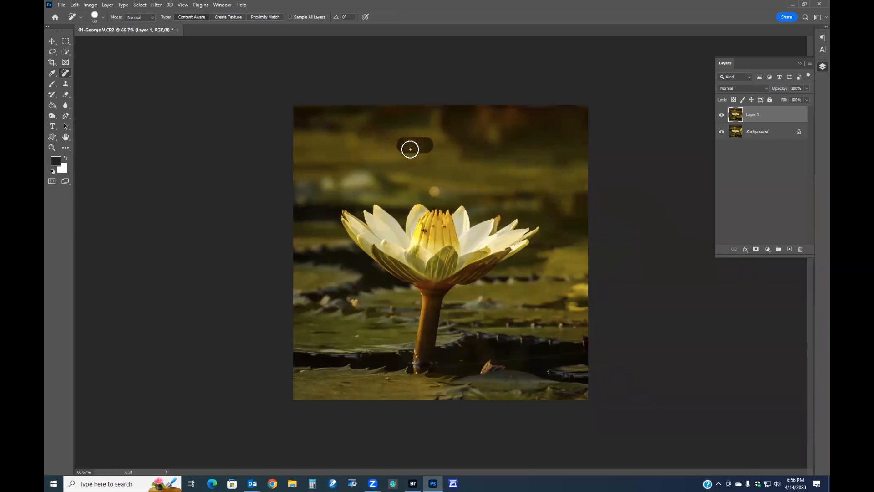
{"action": "left_click", "coordinate": [434, 192]}
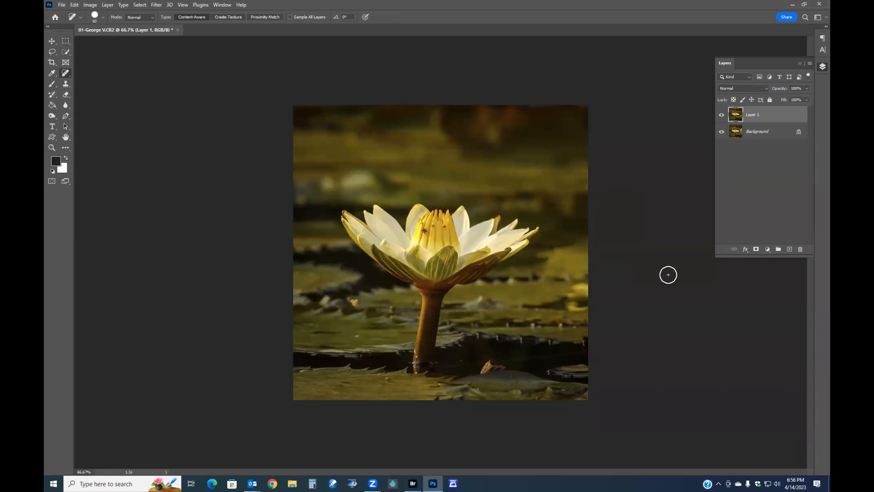
Reduce the healed layer's opacity and merge it down into the background
{"action": "left_click_drag", "start_coordinate": [780, 90], "coordinate": [777, 92]}
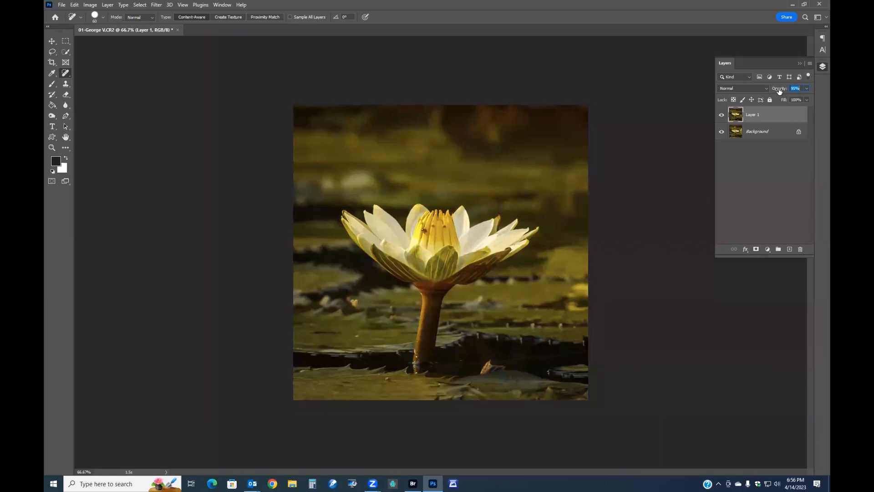
{"action": "left_click_drag", "start_coordinate": [780, 91], "coordinate": [787, 91]}
{"action": "key", "text": "Return"}
{"action": "key", "text": "ctrl+e"}
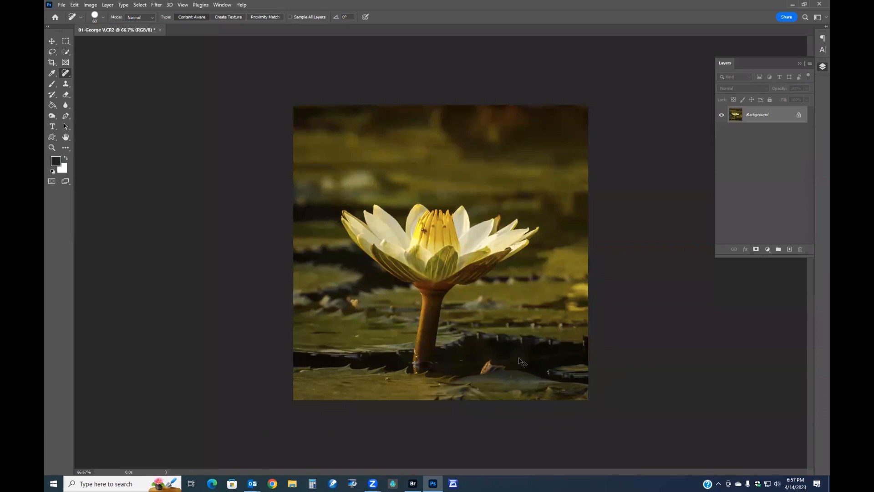
In Levels, try Auto, reset, then set the midtone input to 1.37 and apply
{"action": "key", "text": "ctrl+l"}
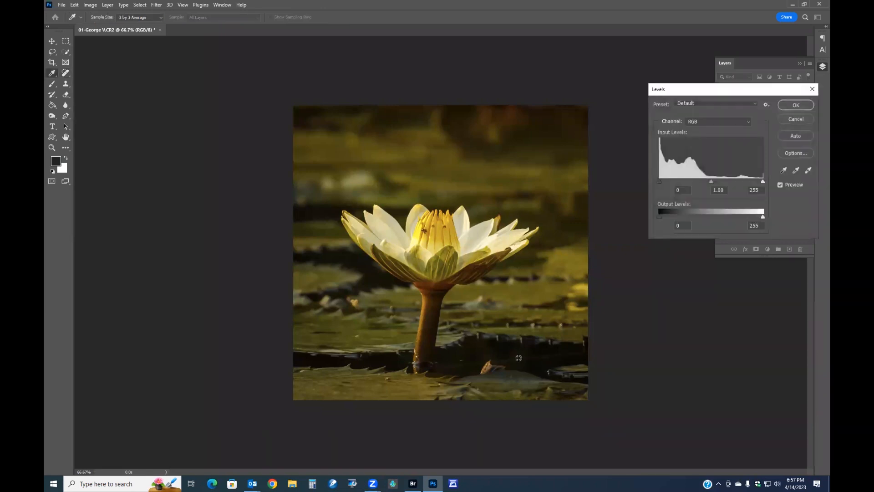
{"action": "left_click", "coordinate": [797, 136]}
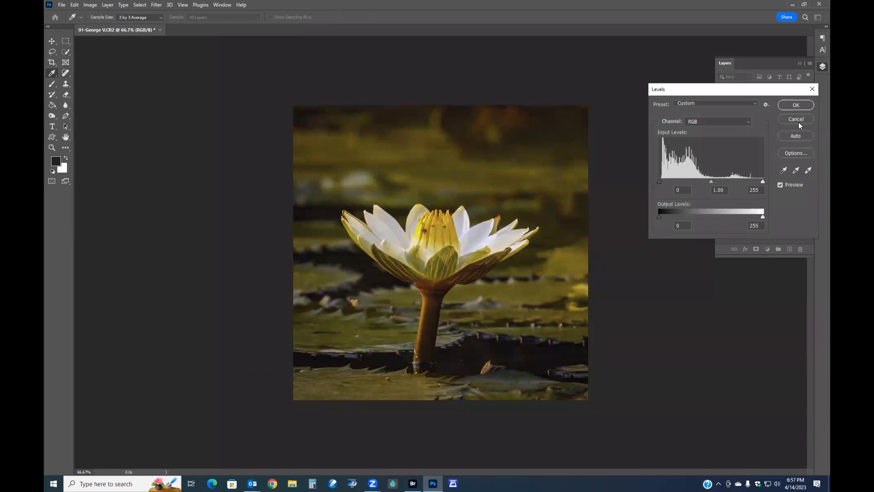
{"action": "left_click", "coordinate": [799, 120], "text": "alt"}
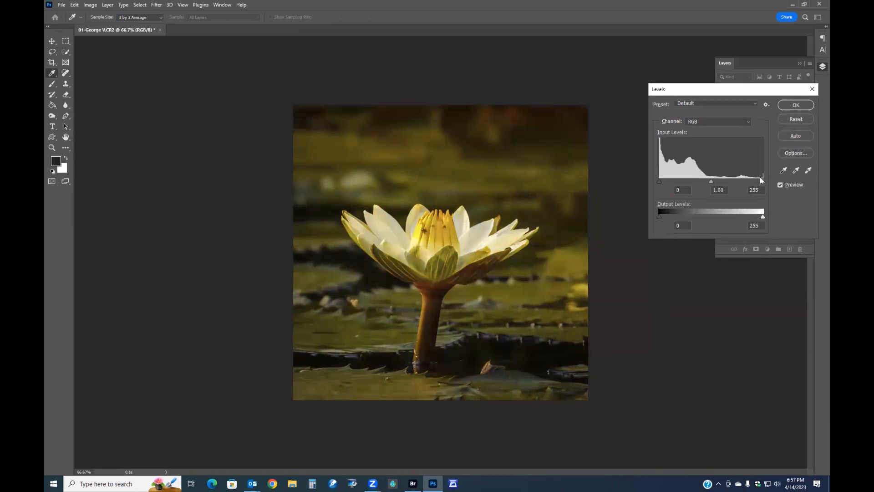
{"action": "left_click_drag", "start_coordinate": [711, 180], "coordinate": [701, 182]}
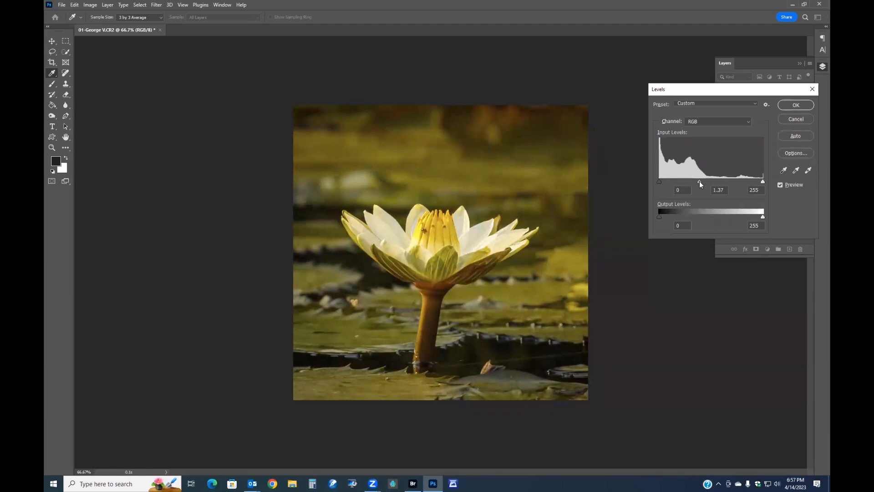
{"action": "left_click", "coordinate": [699, 181]}
{"action": "left_click", "coordinate": [785, 104]}
{"action": "key", "text": "j"}
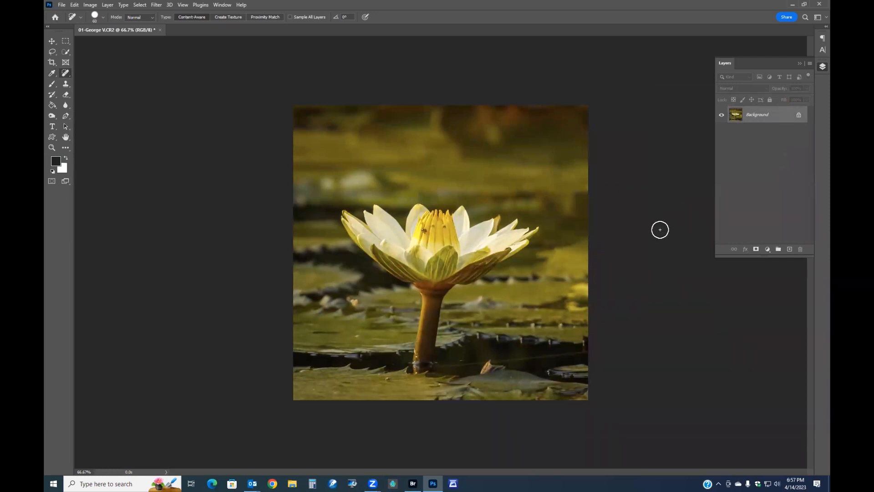
Draw a Fixed Ratio square marquee selection over the image and crop to it
{"action": "scroll", "coordinate": [660, 229], "scroll_direction": "up", "scroll_amount": 1}
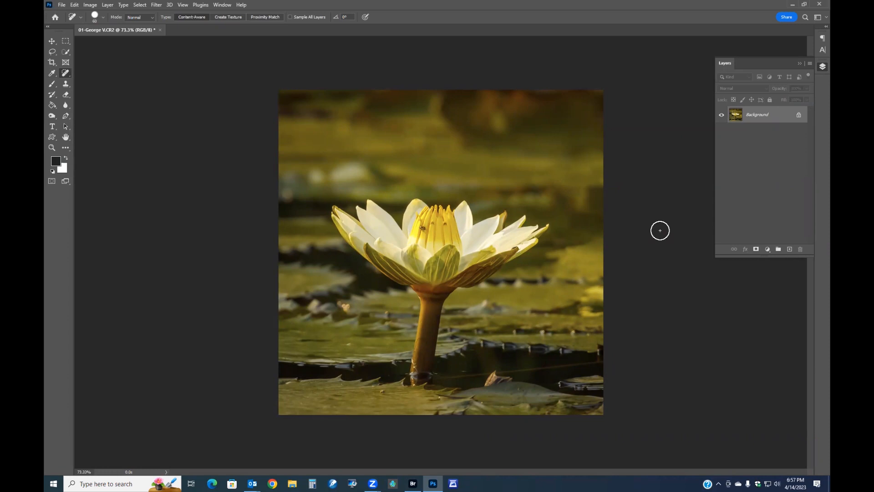
{"action": "left_click", "coordinate": [66, 41]}
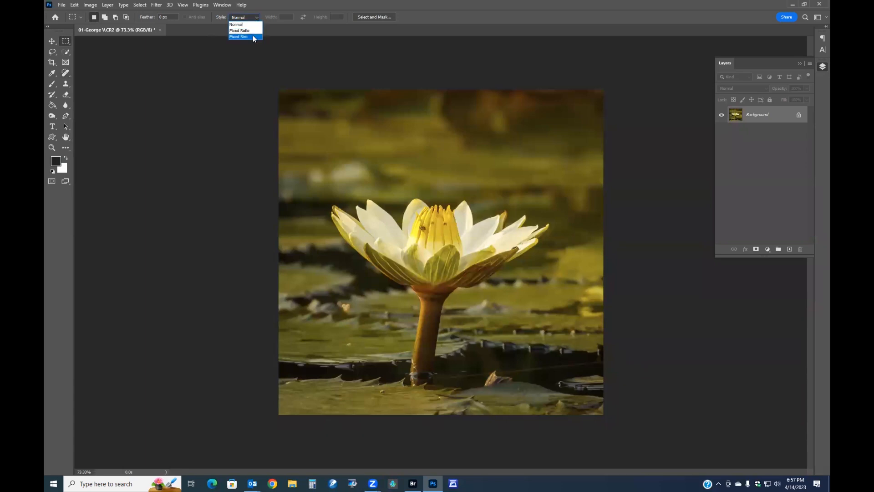
{"action": "left_click", "coordinate": [253, 31]}
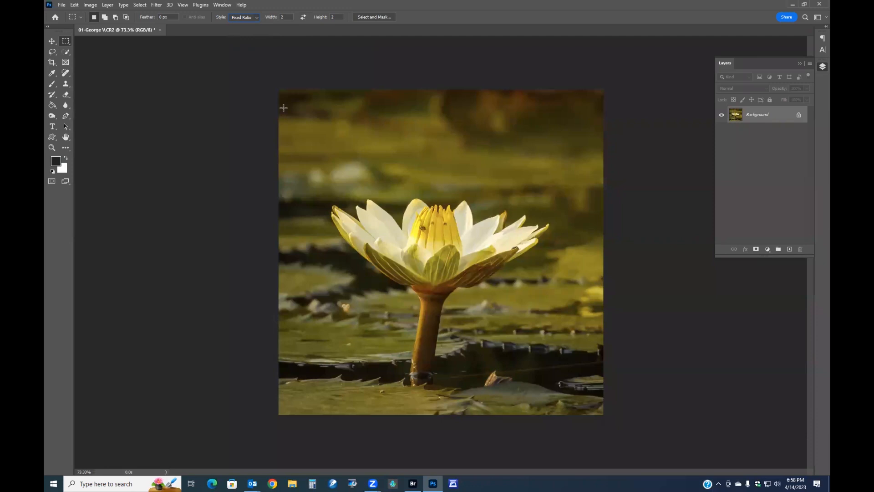
{"action": "left_click_drag", "start_coordinate": [283, 108], "coordinate": [597, 410]}
{"action": "left_click", "coordinate": [90, 5]}
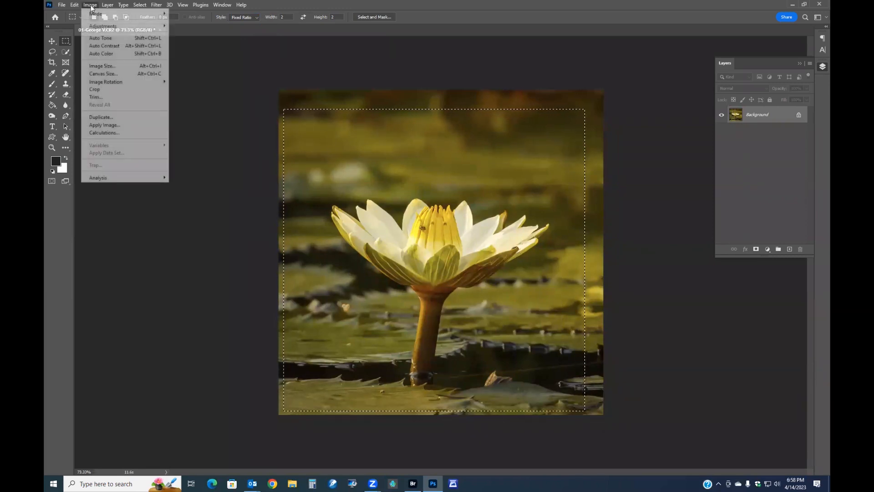
{"action": "left_click", "coordinate": [117, 89]}
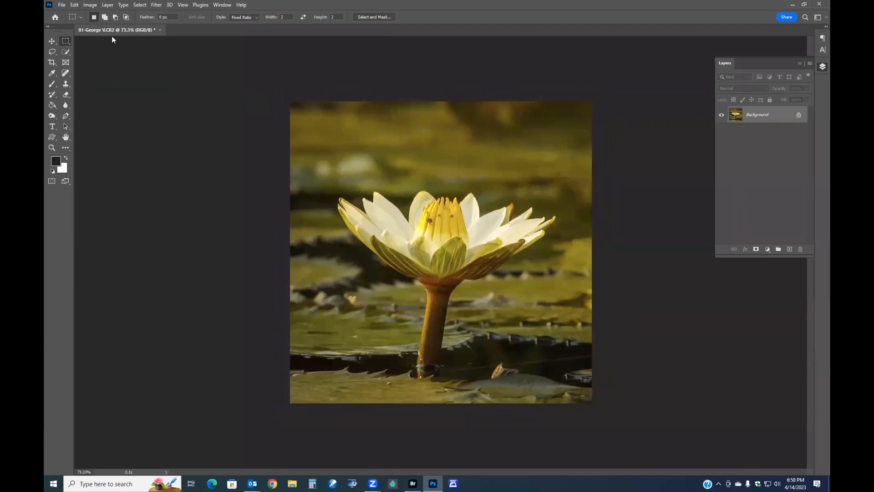
Resize the image to 1080 × 1080 pixels with Image Size
{"action": "left_click", "coordinate": [90, 5]}
{"action": "left_click", "coordinate": [120, 69]}
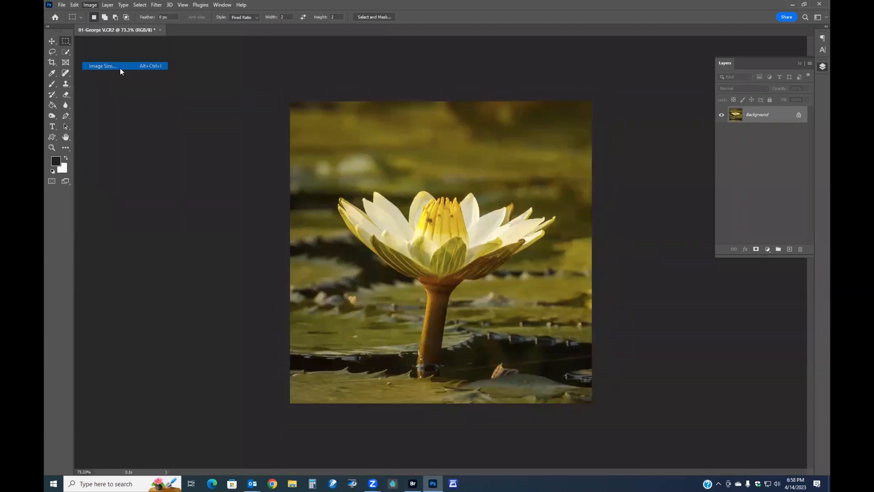
{"action": "left_click", "coordinate": [678, 163]}
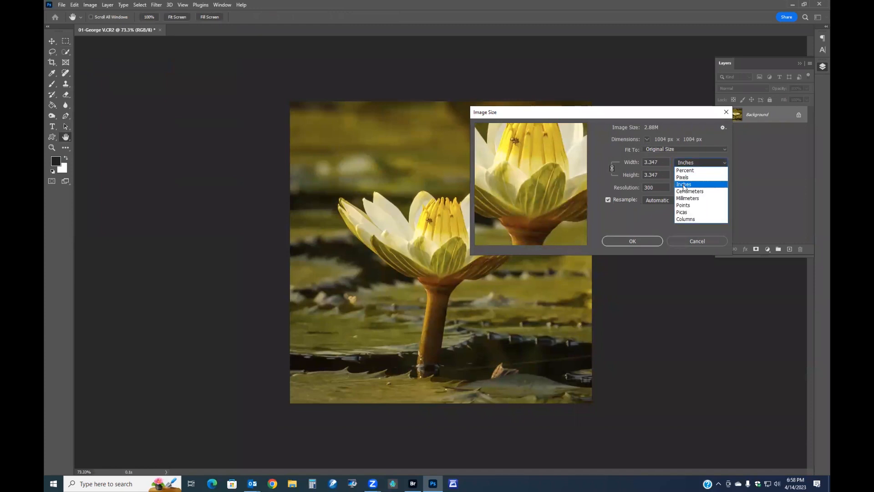
{"action": "left_click", "coordinate": [683, 177]}
{"action": "key", "text": "Tab"}
{"action": "type", "text": "1080"}
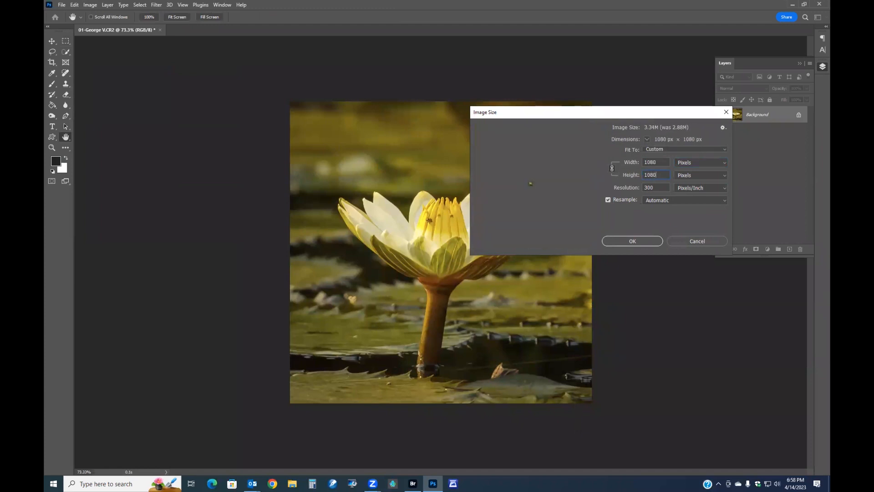
{"action": "left_click", "coordinate": [638, 241]}
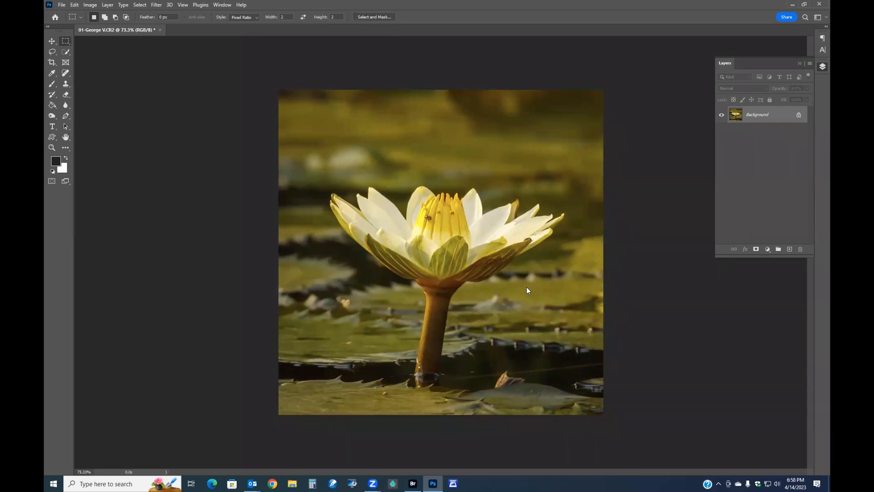
Open the Camera Raw Filter and set vignetting to -26
{"action": "key", "text": "shift+ctrl+a"}
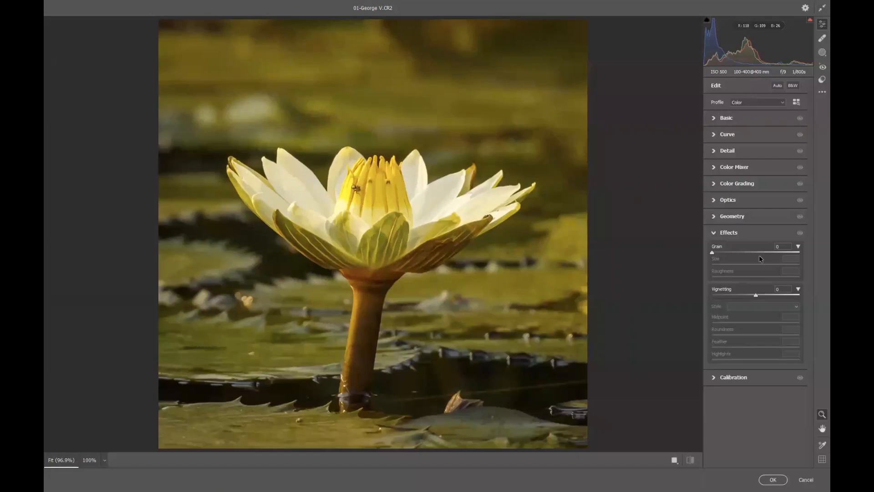
{"action": "left_click_drag", "start_coordinate": [755, 295], "coordinate": [744, 294]}
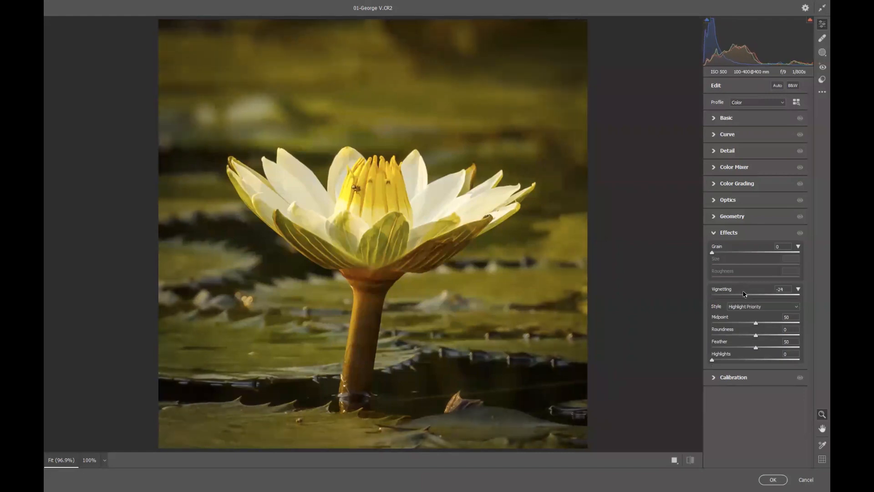
In Basic, set texture +11, clarity +10, dehaze -2 and tint +10, then compare with the original
{"action": "left_click", "coordinate": [727, 119]}
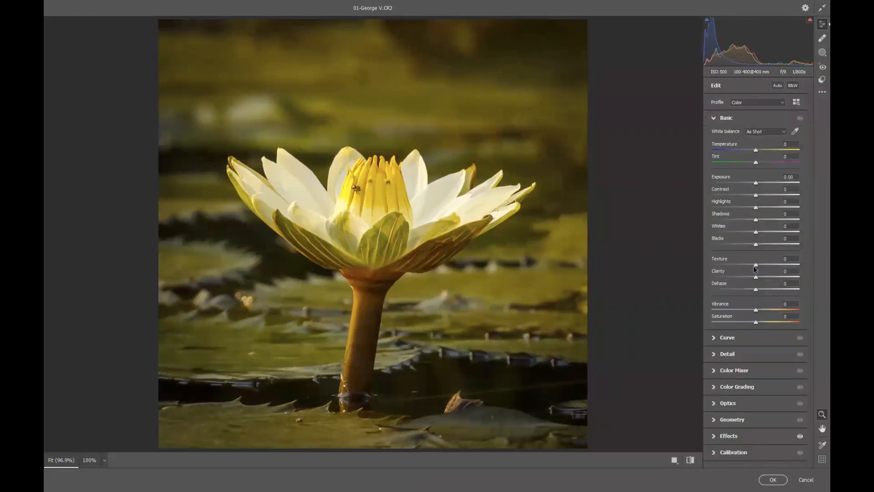
{"action": "left_click_drag", "start_coordinate": [757, 267], "coordinate": [755, 287]}
{"action": "left_click_drag", "start_coordinate": [756, 163], "coordinate": [757, 159]}
{"action": "left_click_drag", "start_coordinate": [760, 161], "coordinate": [760, 160]}
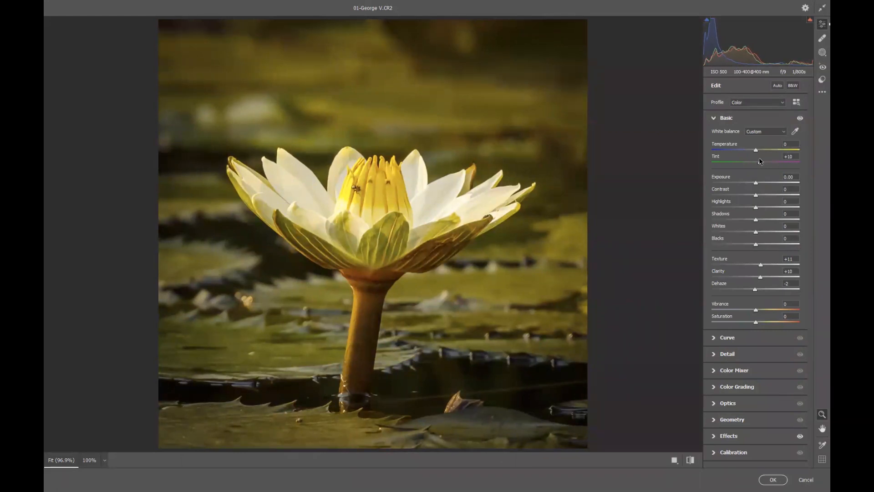
{"action": "left_click", "coordinate": [690, 459]}
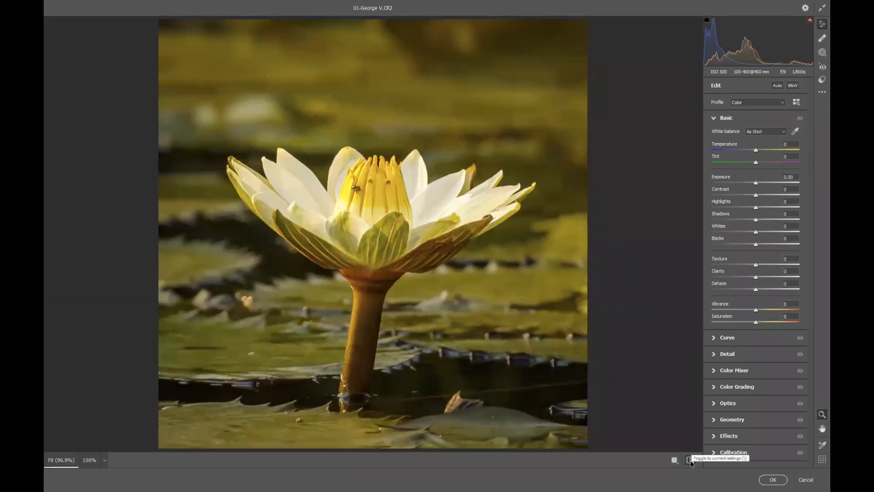
Compare against the original and apply the Camera Raw Filter edits to the water lily
{"action": "left_click", "coordinate": [690, 460]}
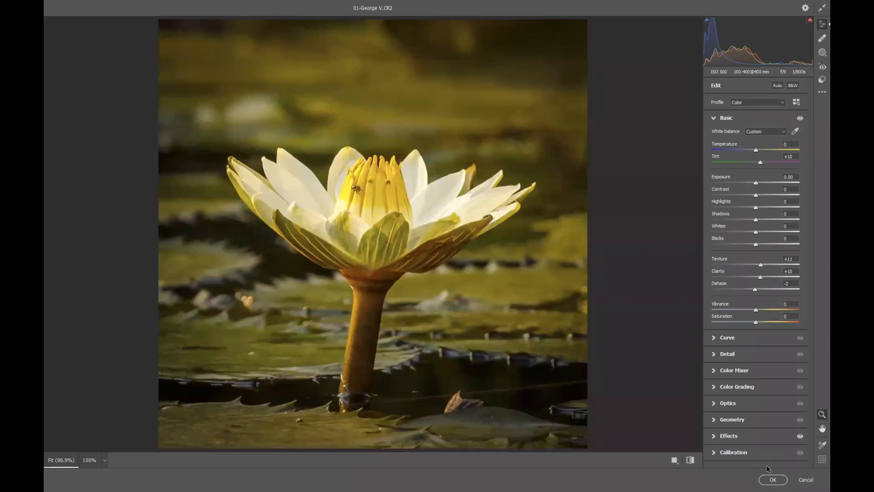
{"action": "left_click", "coordinate": [772, 479]}
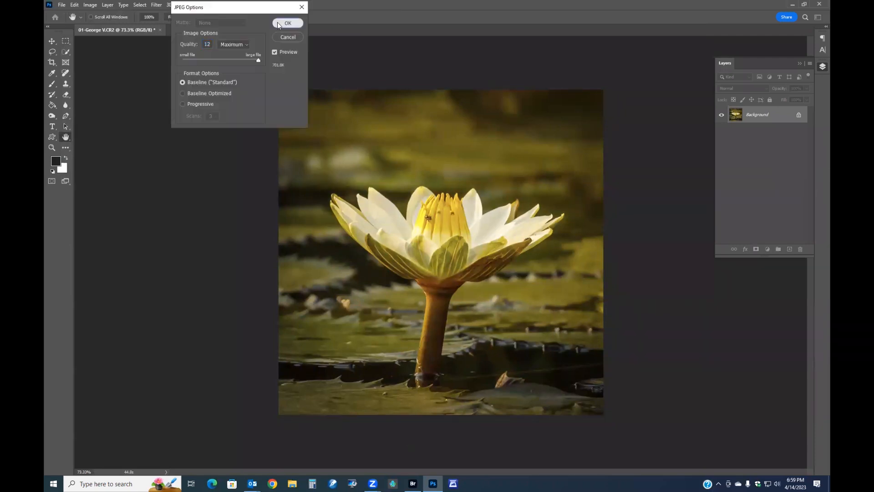
{"action": "left_click", "coordinate": [279, 23]}
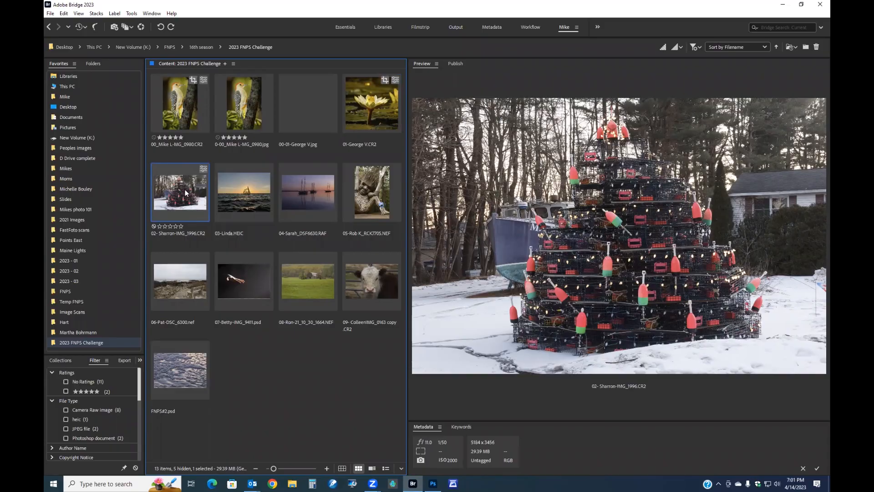
Open the lobster-trap tree raw photo from Bridge in Camera Raw and apply Auto tone settings
{"action": "double_click", "coordinate": [185, 193]}
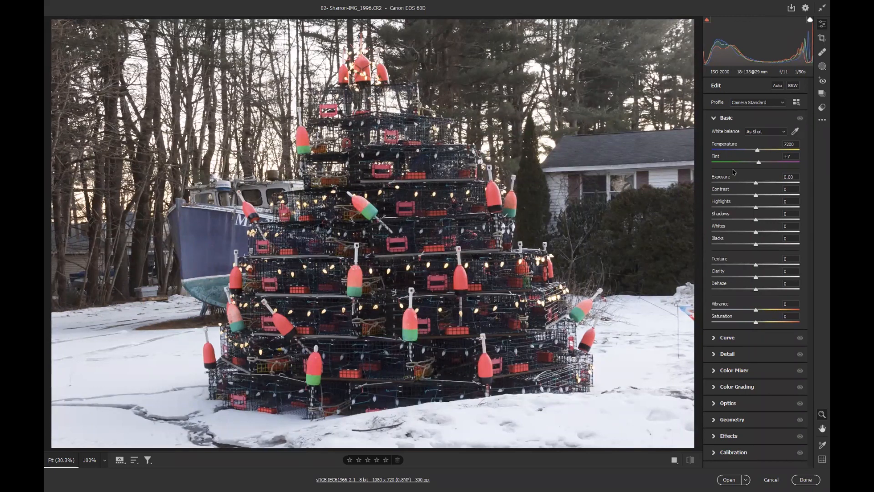
{"action": "left_click", "coordinate": [777, 85]}
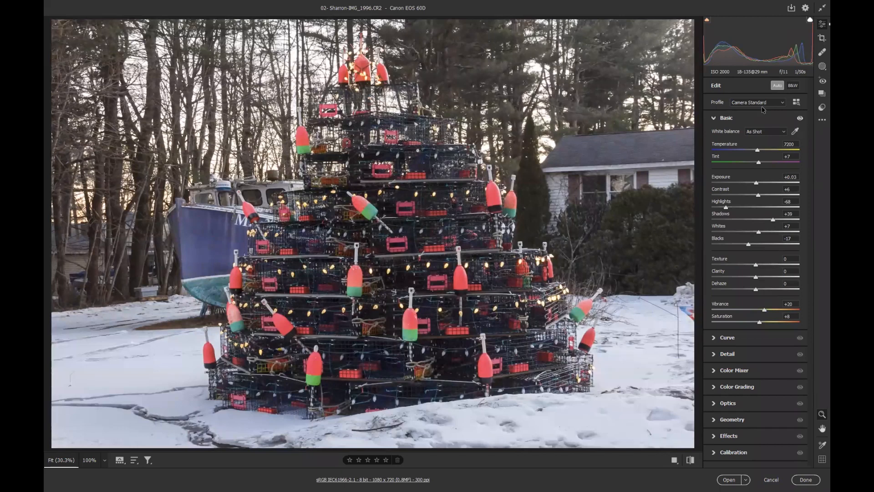
Set the white balance by sampling the white house siding with the White Balance eyedropper
{"action": "left_click_drag", "start_coordinate": [758, 151], "coordinate": [767, 150]}
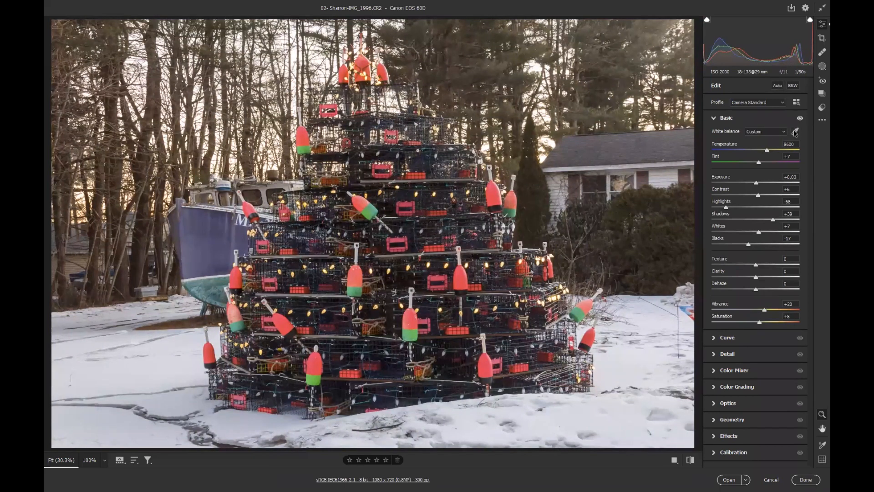
{"action": "left_click", "coordinate": [794, 131]}
{"action": "left_click", "coordinate": [613, 148]}
{"action": "left_click", "coordinate": [627, 147]}
Raise shadows to +76, lower highlights to -64 and nudge clarity up slightly
{"action": "left_click_drag", "start_coordinate": [772, 220], "coordinate": [789, 221]}
{"action": "left_click_drag", "start_coordinate": [726, 207], "coordinate": [728, 210]}
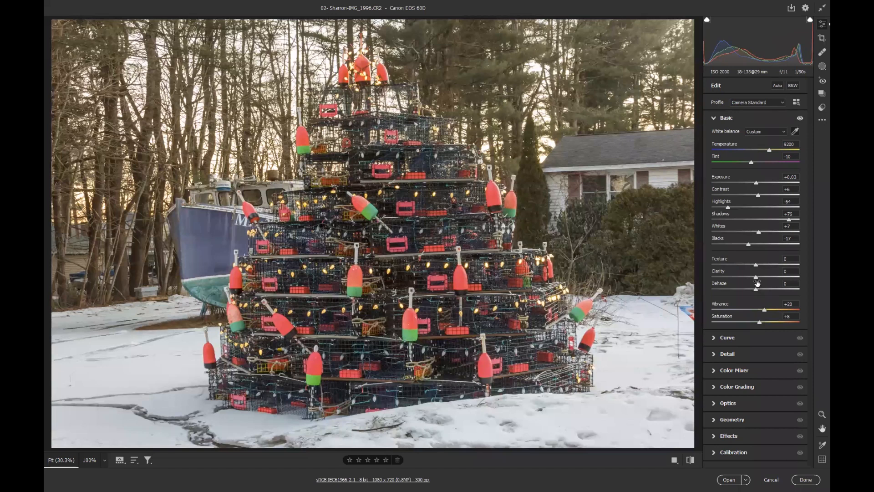
{"action": "mouse_move", "coordinate": [757, 279]}
{"action": "left_mouse_down"}
{"action": "mouse_move", "coordinate": [769, 279]}
{"action": "mouse_move", "coordinate": [765, 269]}
{"action": "left_mouse_up"}
Apply Auto Upright perspective correction in Geometry
{"action": "left_click", "coordinate": [727, 422]}
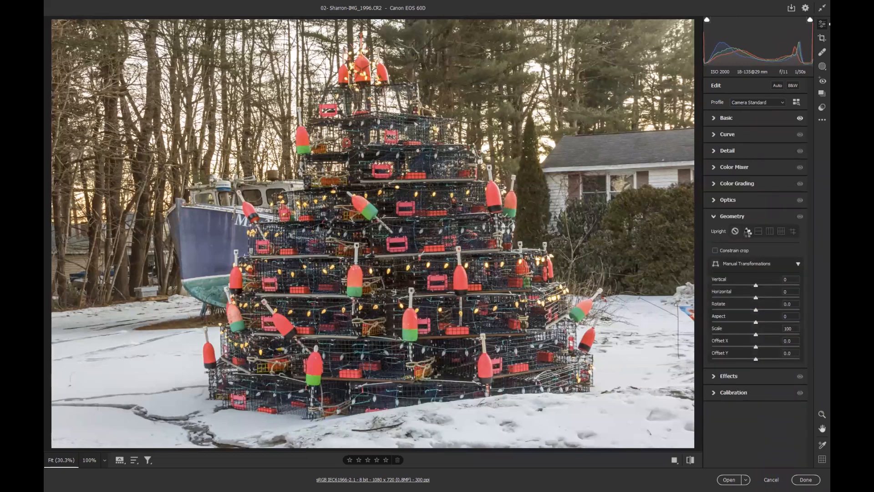
{"action": "left_click", "coordinate": [747, 232]}
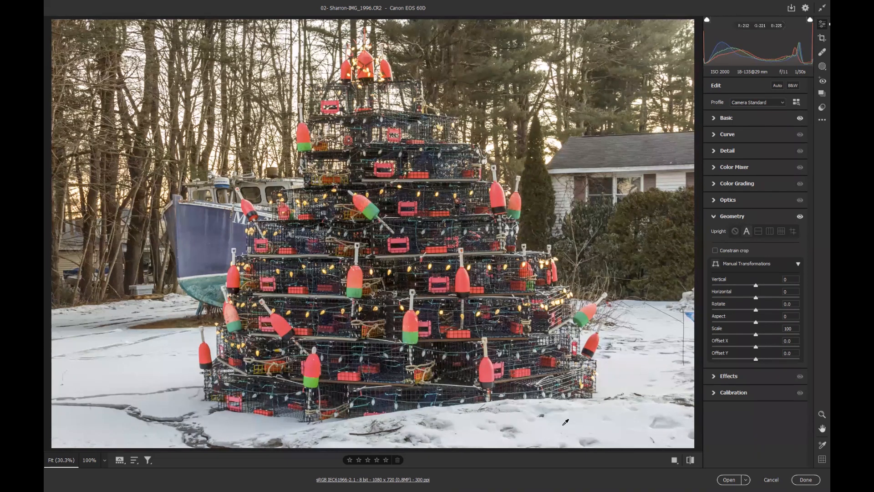
Turn off Resize to Fit in the workflow options so the image opens at full size
{"action": "left_click", "coordinate": [367, 480]}
{"action": "left_click", "coordinate": [327, 160]}
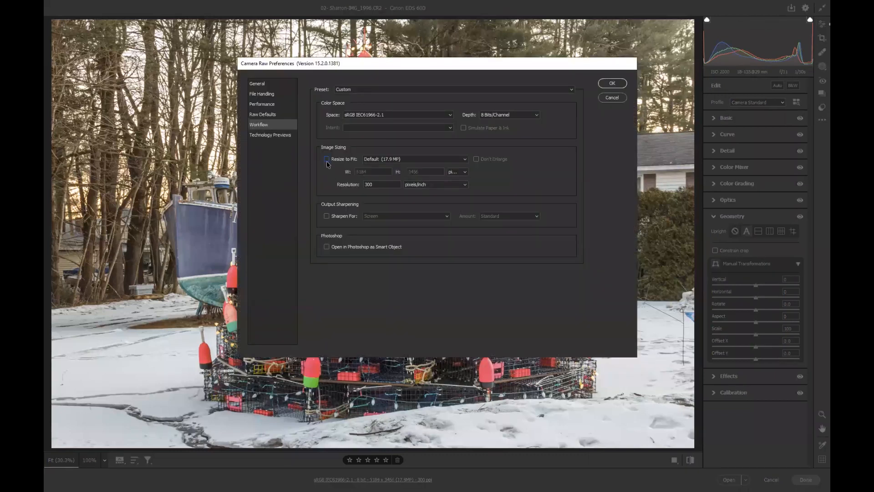
{"action": "left_click", "coordinate": [611, 84]}
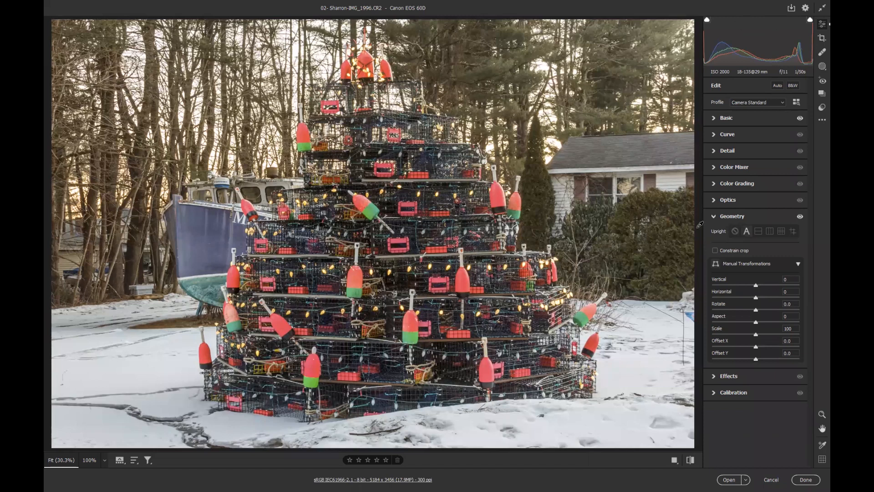
Use the Color Mixer targeted saturation tool on the boat to set blues +75, purples +20 and aquas +26
{"action": "left_click", "coordinate": [745, 167]}
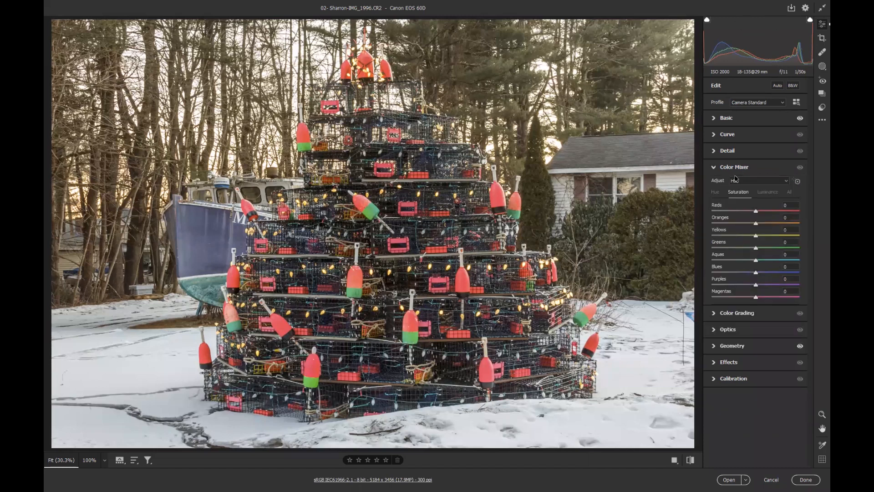
{"action": "left_click", "coordinate": [797, 182]}
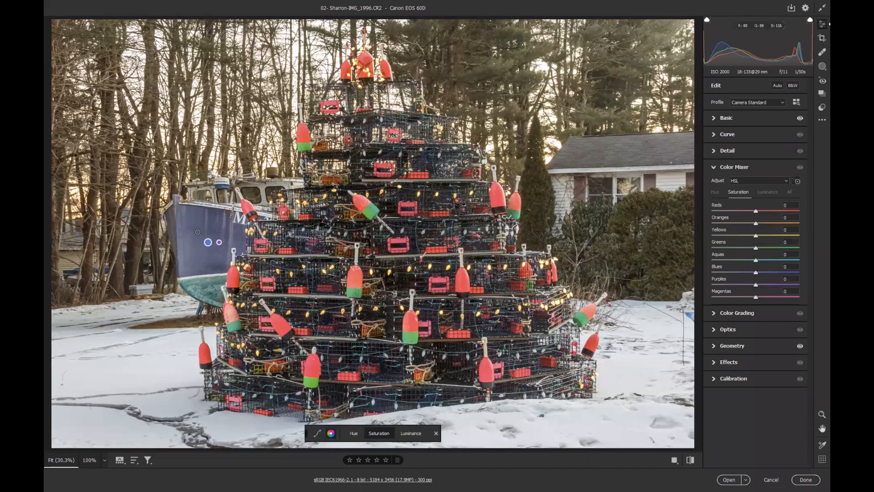
{"action": "left_click_drag", "start_coordinate": [197, 231], "coordinate": [224, 232]}
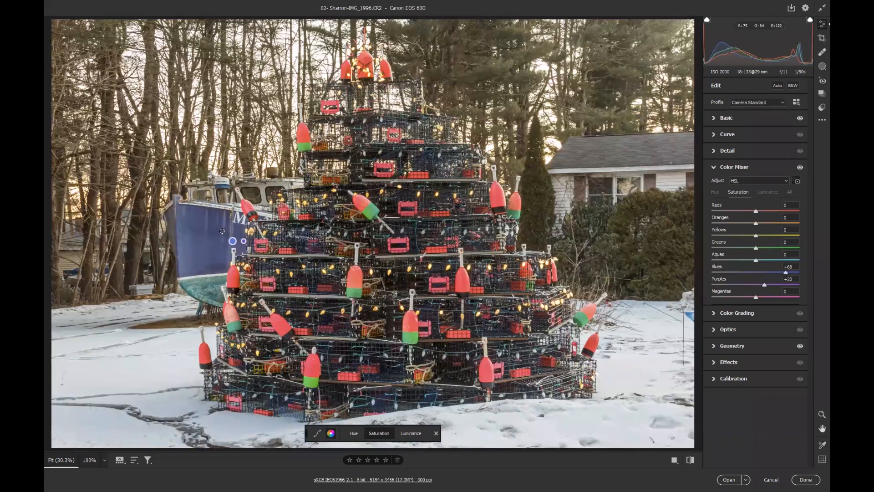
{"action": "left_click_drag", "start_coordinate": [205, 286], "coordinate": [214, 287]}
Compare with the original settings and open the image in Photoshop
{"action": "left_click", "coordinate": [690, 461]}
{"action": "left_click", "coordinate": [690, 461]}
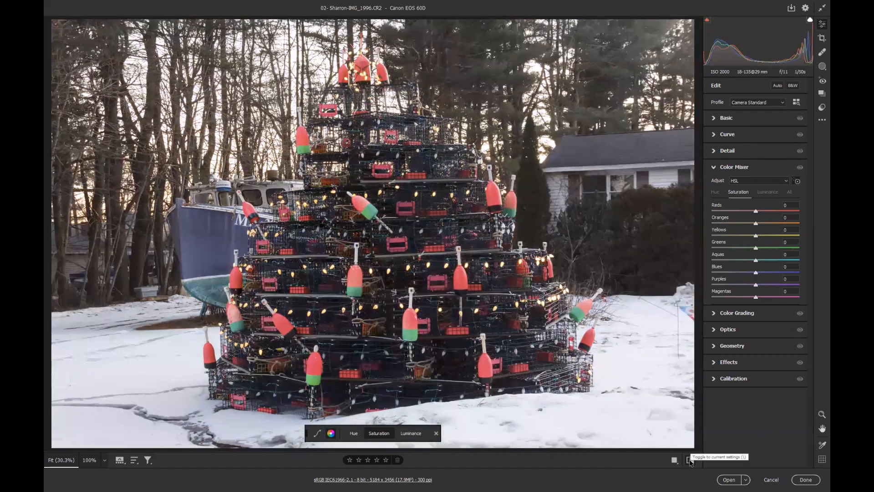
{"action": "left_click", "coordinate": [690, 461]}
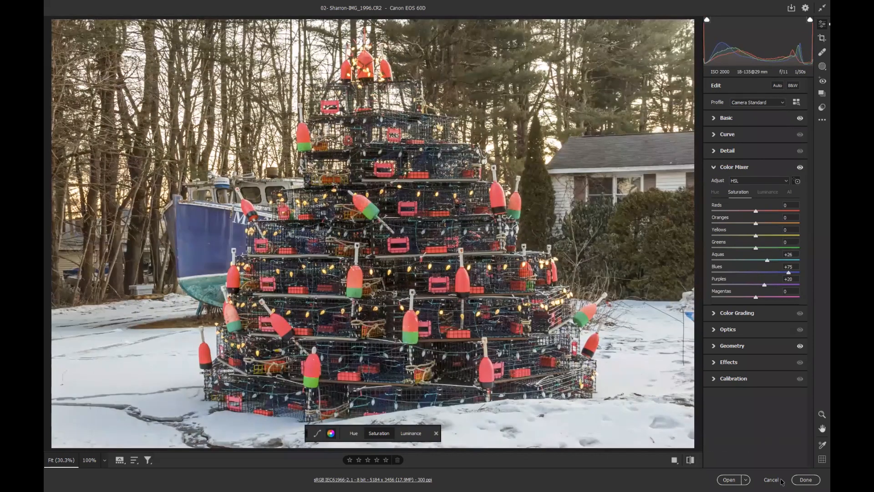
{"action": "left_click", "coordinate": [729, 479]}
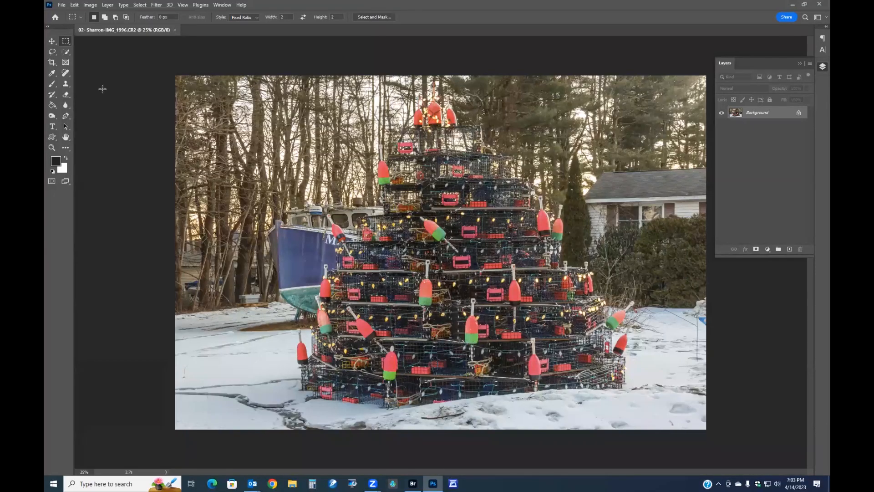
Enlarge the Spot Healing Brush and paint out the house and distant objects in the right background
{"action": "left_click", "coordinate": [64, 75]}
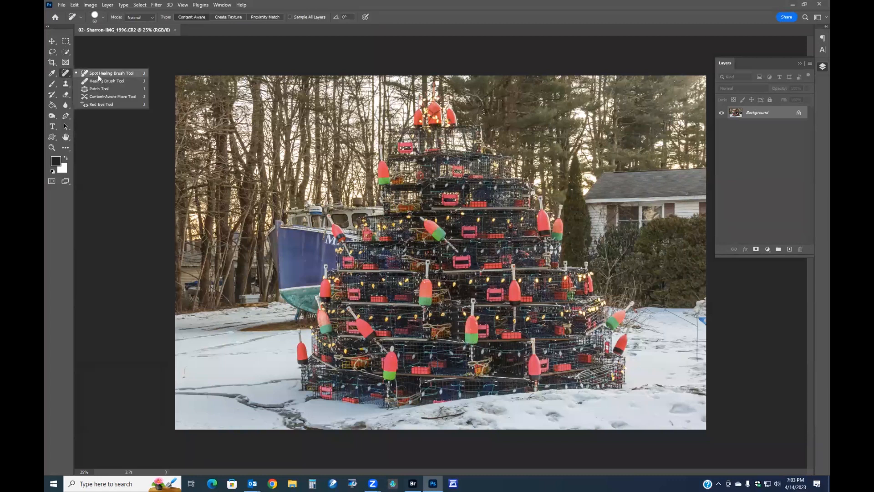
{"action": "left_click", "coordinate": [98, 74]}
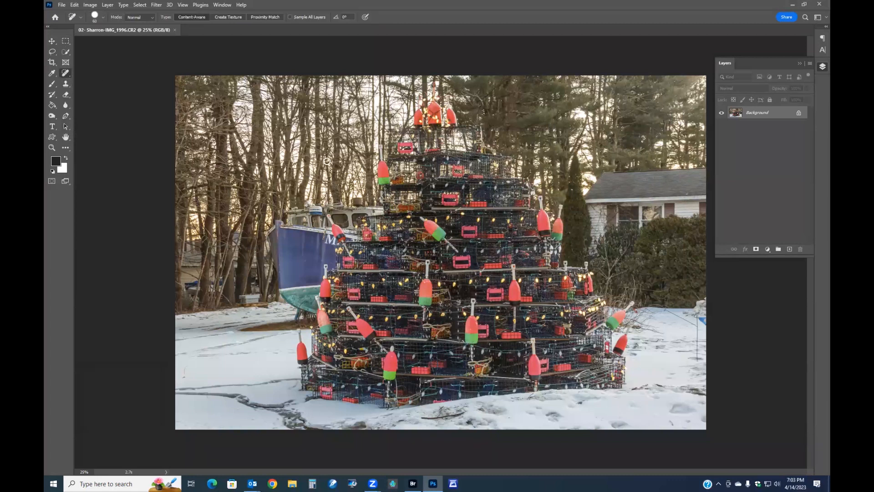
{"action": "key", "text": "bracketright"}
{"action": "key", "text": "bracketright"}
{"action": "key", "text": "bracketright"}
{"action": "key", "text": "bracketright"}
{"action": "key", "text": "bracketright"}
{"action": "key", "text": "bracketright"}
{"action": "key", "text": "bracketright"}
{"action": "key", "text": "bracketright"}
{"action": "key", "text": "bracketright"}
{"action": "key", "text": "bracketright"}
{"action": "key", "text": "bracketright"}
{"action": "key", "text": "bracketright"}
{"action": "key", "text": "bracketright"}
{"action": "key", "text": "bracketright"}
{"action": "mouse_move", "coordinate": [608, 193]}
{"action": "left_mouse_down"}
{"action": "mouse_move", "coordinate": [692, 190]}
{"action": "mouse_move", "coordinate": [685, 213]}
{"action": "mouse_move", "coordinate": [612, 211]}
{"action": "mouse_move", "coordinate": [604, 228]}
{"action": "mouse_move", "coordinate": [593, 181]}
{"action": "mouse_move", "coordinate": [615, 171]}
{"action": "mouse_move", "coordinate": [682, 178]}
{"action": "mouse_move", "coordinate": [687, 190]}
{"action": "left_mouse_up"}
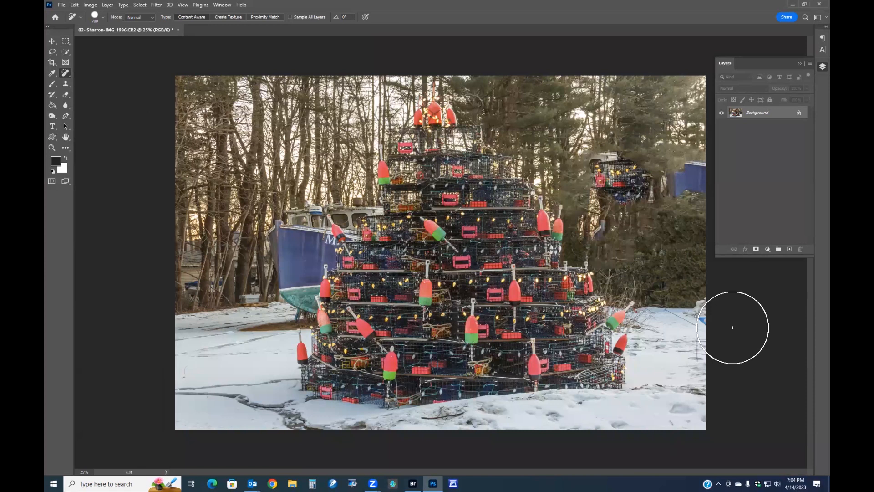
{"action": "mouse_move", "coordinate": [608, 215]}
{"action": "left_mouse_down"}
{"action": "mouse_move", "coordinate": [611, 167]}
{"action": "mouse_move", "coordinate": [692, 179]}
{"action": "left_mouse_up"}
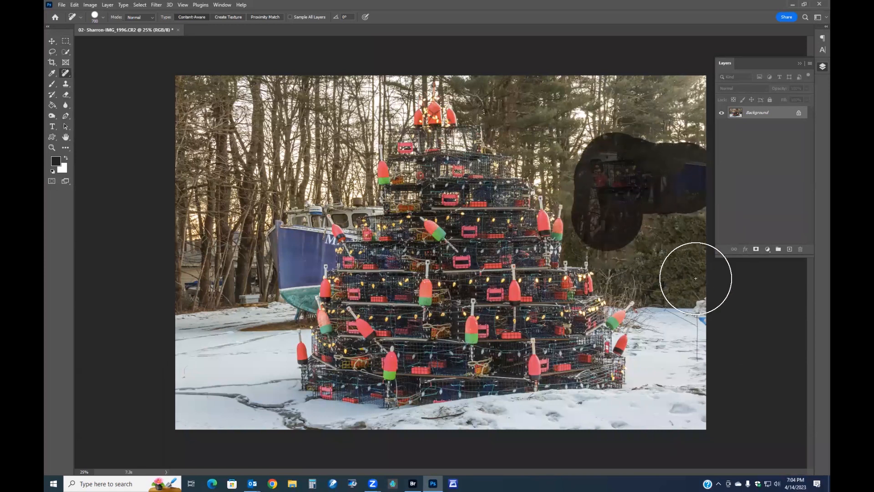
{"action": "mouse_move", "coordinate": [625, 176]}
{"action": "left_mouse_down"}
{"action": "mouse_move", "coordinate": [690, 165]}
{"action": "mouse_move", "coordinate": [687, 195]}
{"action": "mouse_move", "coordinate": [684, 151]}
{"action": "left_mouse_up"}
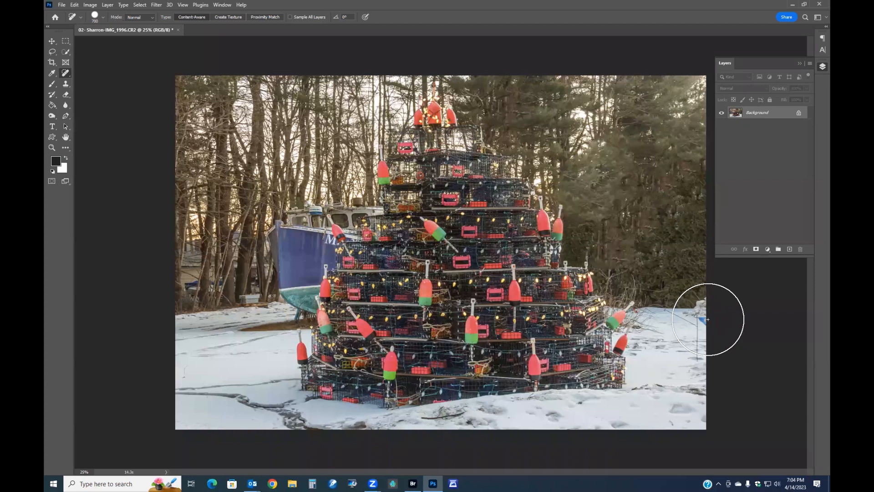
{"action": "left_click_drag", "start_coordinate": [670, 182], "coordinate": [667, 160]}
{"action": "mouse_move", "coordinate": [634, 228]}
{"action": "left_mouse_down"}
{"action": "mouse_move", "coordinate": [642, 195]}
{"action": "mouse_move", "coordinate": [630, 230]}
{"action": "left_mouse_up"}
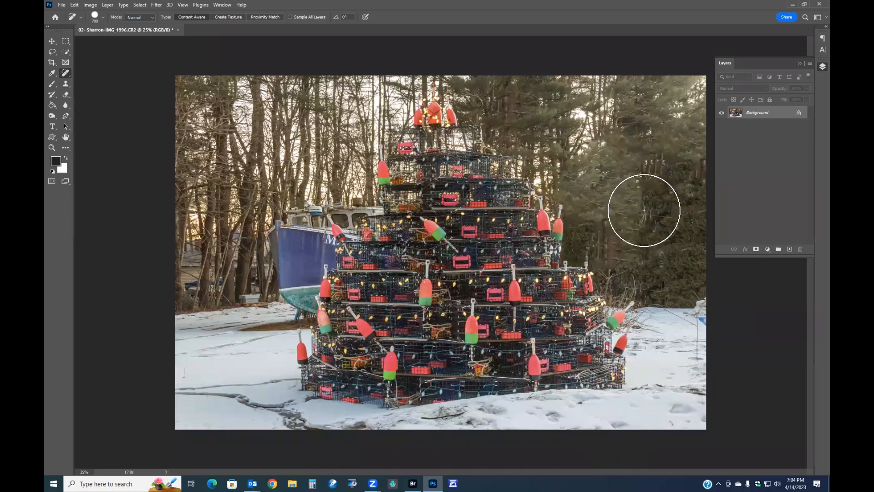
{"action": "left_click", "coordinate": [655, 169]}
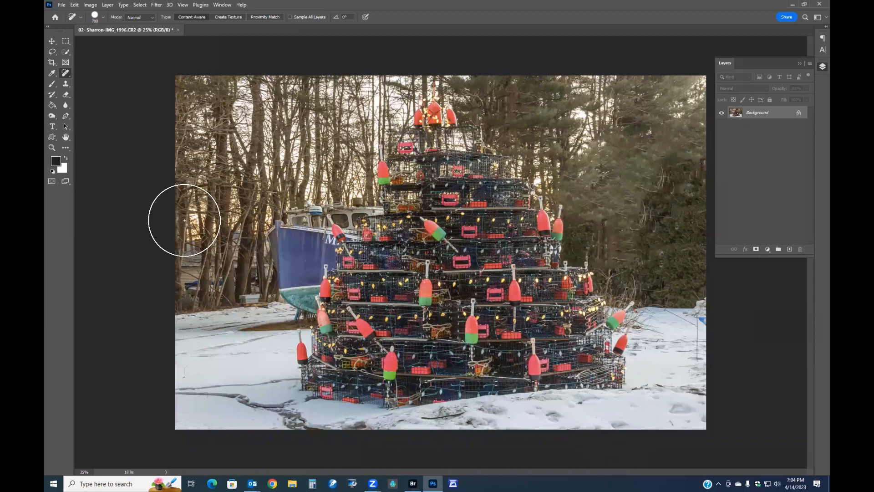
Draw a 1:1 square crop box around the trap tree with the Crop tool
{"action": "left_click", "coordinate": [51, 63]}
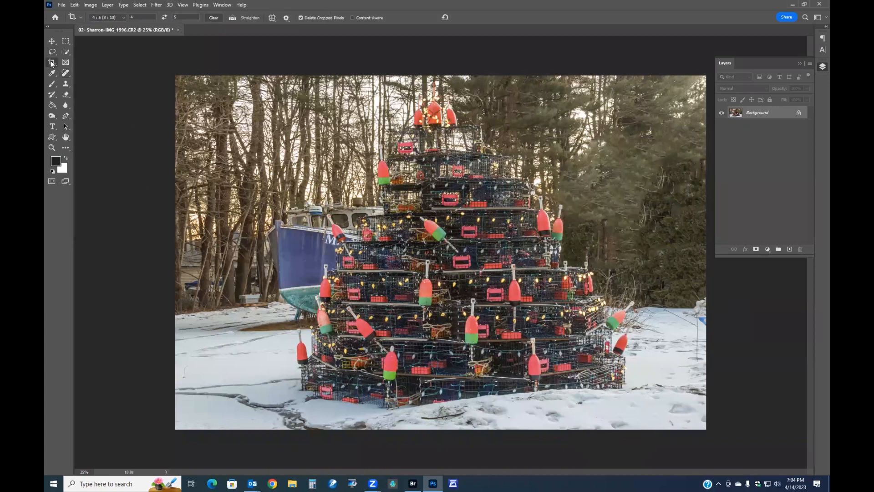
{"action": "left_click", "coordinate": [122, 17]}
{"action": "left_click", "coordinate": [110, 47]}
{"action": "left_click_drag", "start_coordinate": [250, 105], "coordinate": [652, 434]}
{"action": "left_click_drag", "start_coordinate": [574, 106], "coordinate": [602, 77]}
{"action": "left_click_drag", "start_coordinate": [516, 196], "coordinate": [526, 196]}
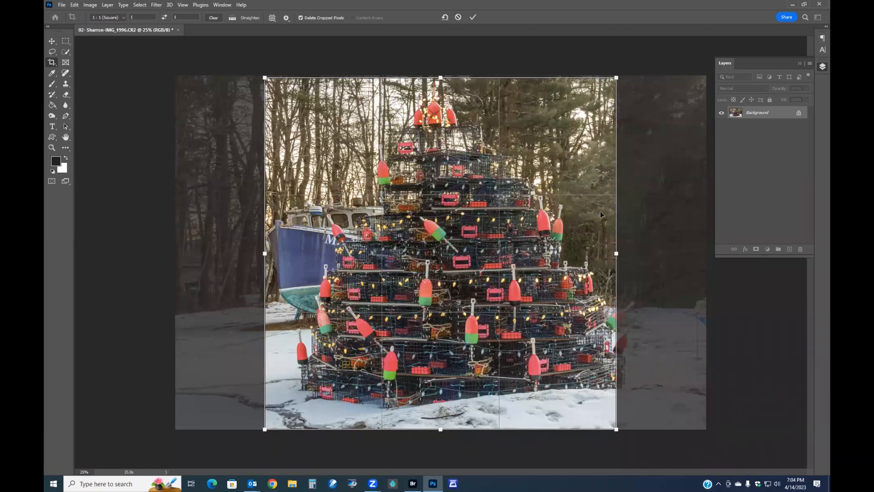
Switch the crop to a 5:4 landscape ratio, fit the box around the tree and commit the crop
{"action": "left_click", "coordinate": [120, 18]}
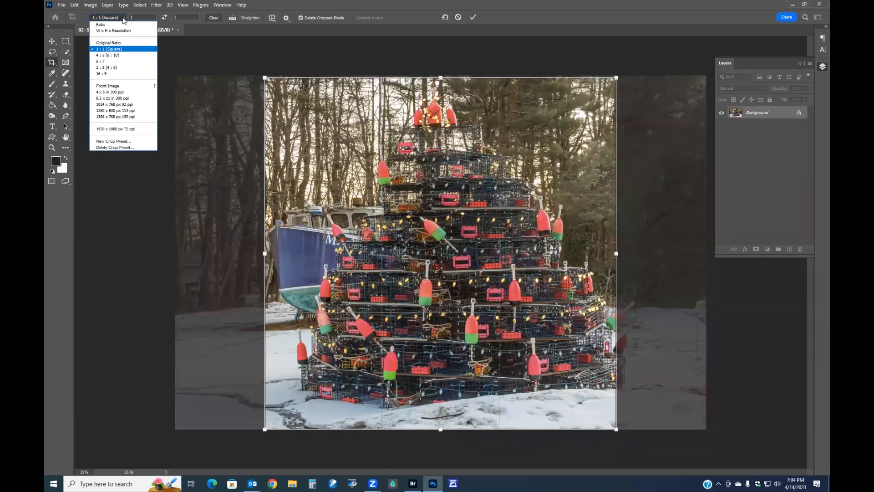
{"action": "left_click", "coordinate": [109, 55]}
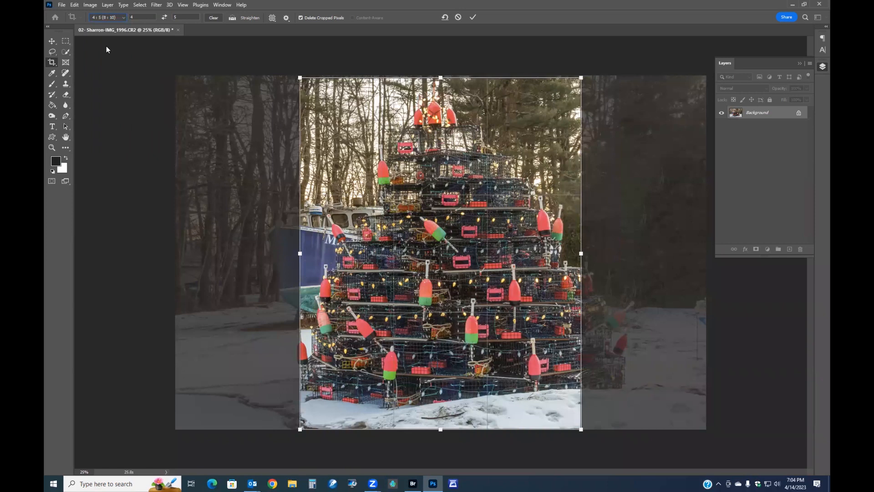
{"action": "left_click", "coordinate": [165, 17]}
{"action": "left_click_drag", "start_coordinate": [262, 106], "coordinate": [226, 78]}
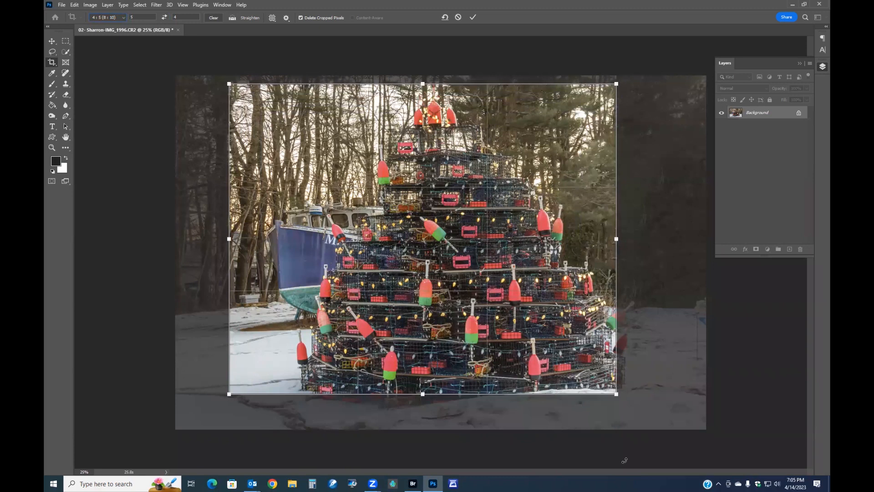
{"action": "left_click_drag", "start_coordinate": [618, 400], "coordinate": [656, 431]}
{"action": "left_click_drag", "start_coordinate": [581, 368], "coordinate": [566, 368]}
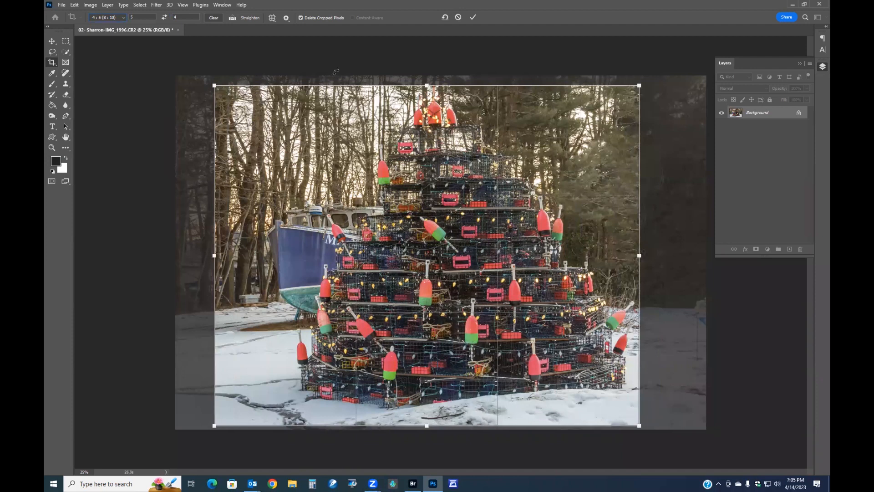
{"action": "left_click_drag", "start_coordinate": [214, 85], "coordinate": [205, 79]}
{"action": "left_click_drag", "start_coordinate": [398, 169], "coordinate": [400, 168]}
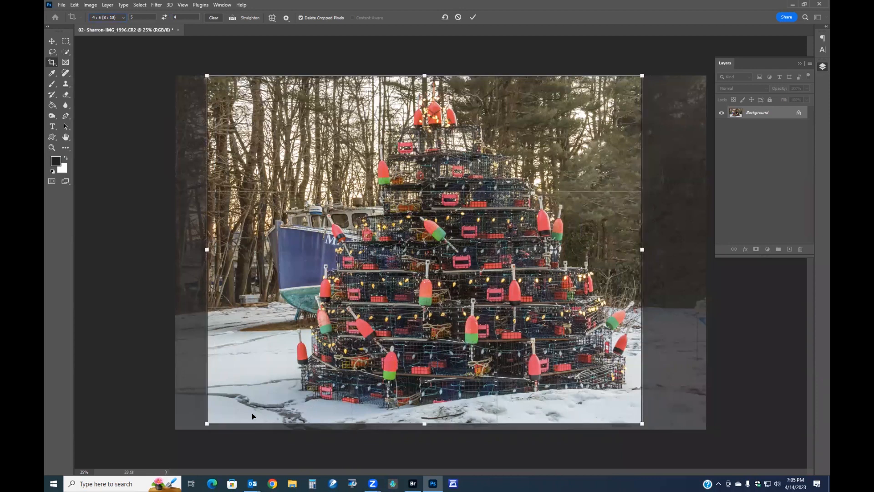
{"action": "left_click_drag", "start_coordinate": [204, 425], "coordinate": [211, 421]}
{"action": "left_click_drag", "start_coordinate": [400, 350], "coordinate": [406, 348]}
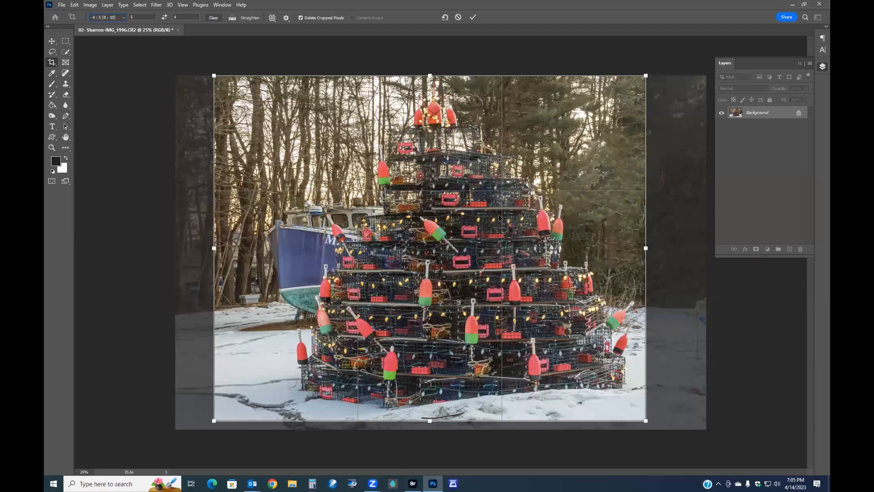
{"action": "left_click", "coordinate": [472, 17]}
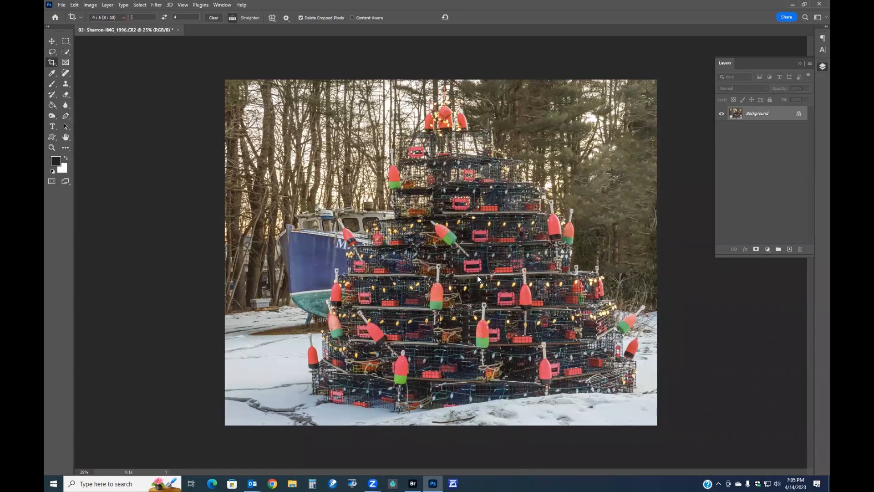
Open the Camera Raw Filter and shift the buoy colours' hues, setting Reds to +11 and Oranges to -26
{"action": "key", "text": "ctrl+shift+a"}
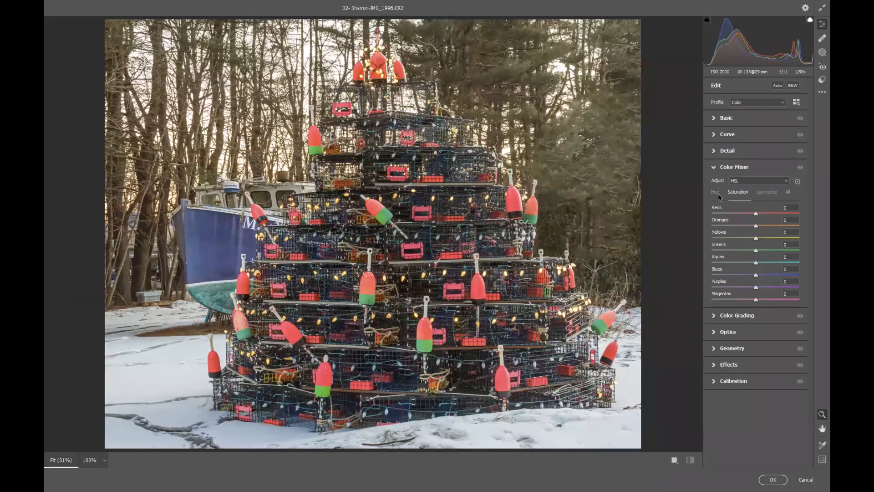
{"action": "left_click", "coordinate": [715, 193]}
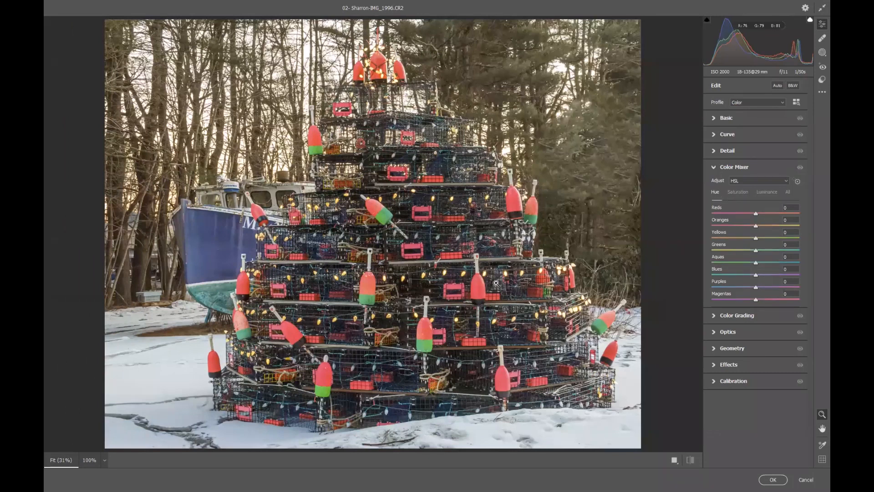
{"action": "left_click", "coordinate": [480, 287]}
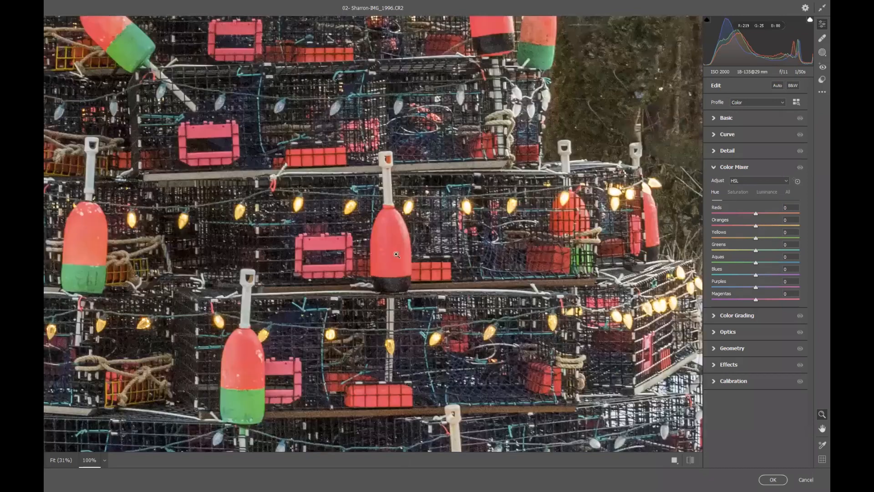
{"action": "left_click", "coordinate": [397, 255]}
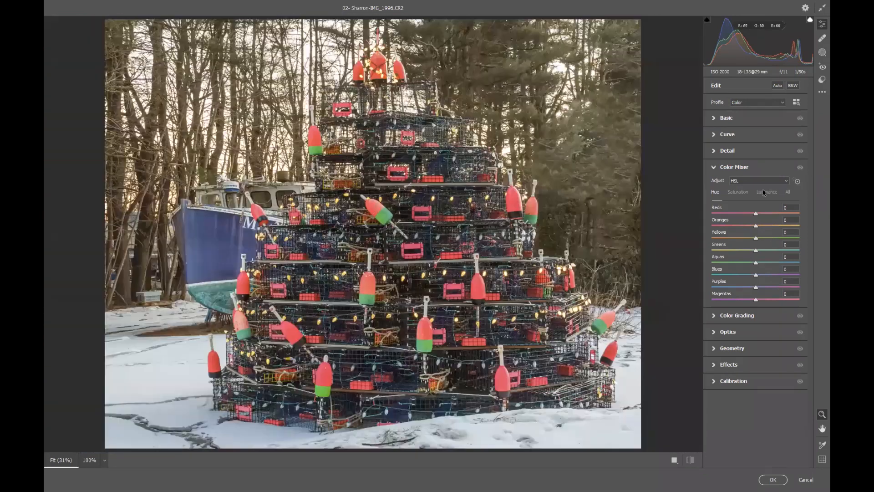
{"action": "left_click", "coordinate": [798, 182]}
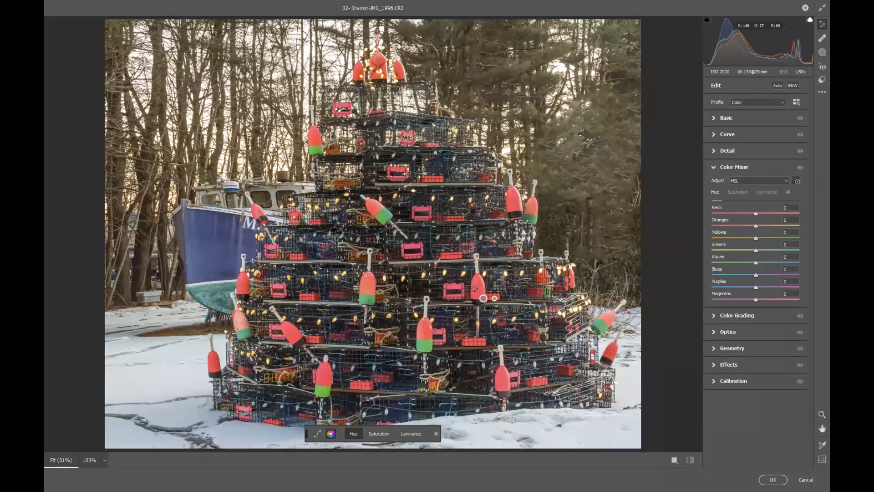
{"action": "mouse_move", "coordinate": [476, 286]}
{"action": "left_mouse_down"}
{"action": "mouse_move", "coordinate": [489, 286]}
{"action": "mouse_move", "coordinate": [480, 287]}
{"action": "left_mouse_up"}
{"action": "left_click_drag", "start_coordinate": [479, 288], "coordinate": [482, 286]}
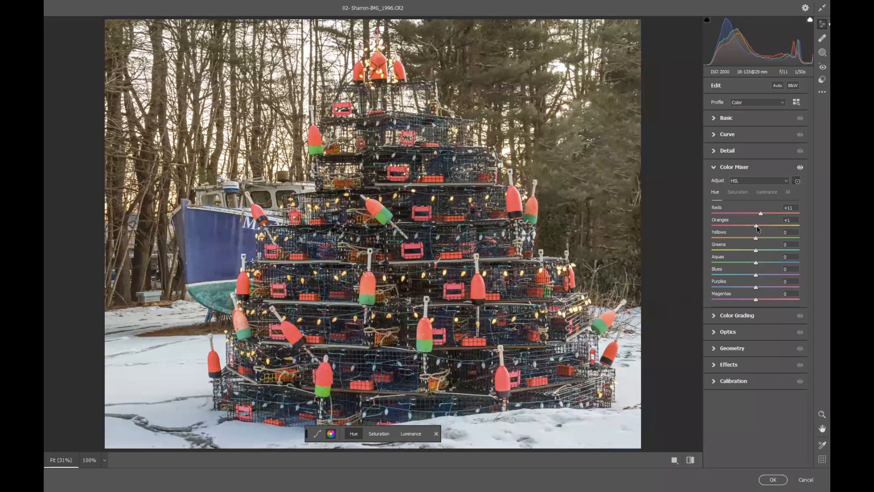
{"action": "mouse_move", "coordinate": [755, 227]}
{"action": "left_mouse_down"}
{"action": "mouse_move", "coordinate": [727, 228]}
{"action": "mouse_move", "coordinate": [745, 225]}
{"action": "left_mouse_up"}
Toggle between the original and current settings to compare the colour change
{"action": "left_click", "coordinate": [690, 460]}
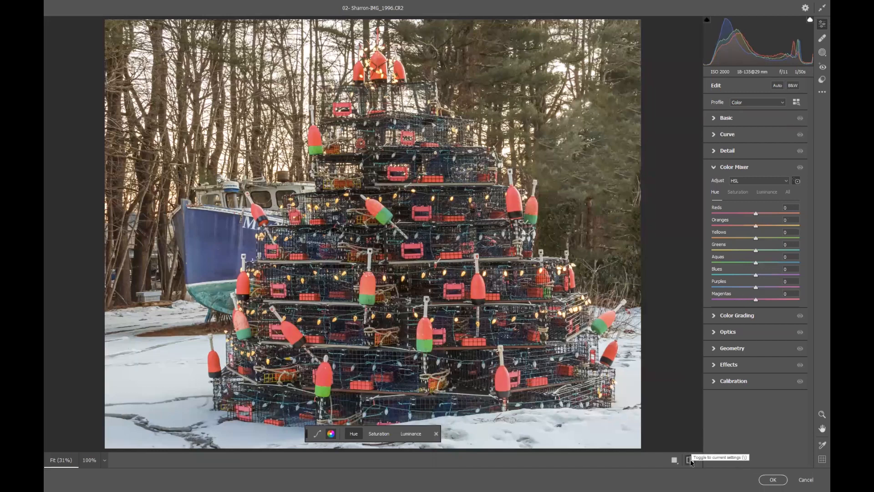
{"action": "left_click", "coordinate": [690, 460]}
{"action": "left_click", "coordinate": [690, 460]}
{"action": "left_click", "coordinate": [690, 460]}
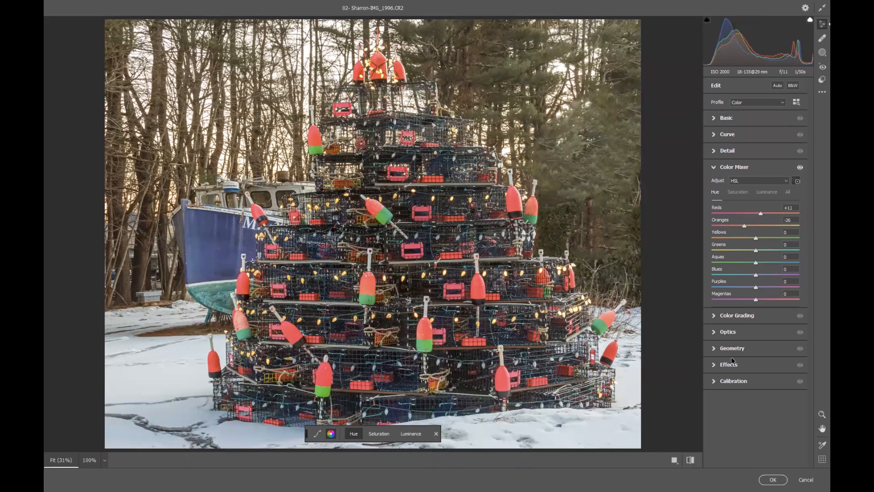
Add a vignette of -25 in the Effects section
{"action": "left_click", "coordinate": [747, 365]}
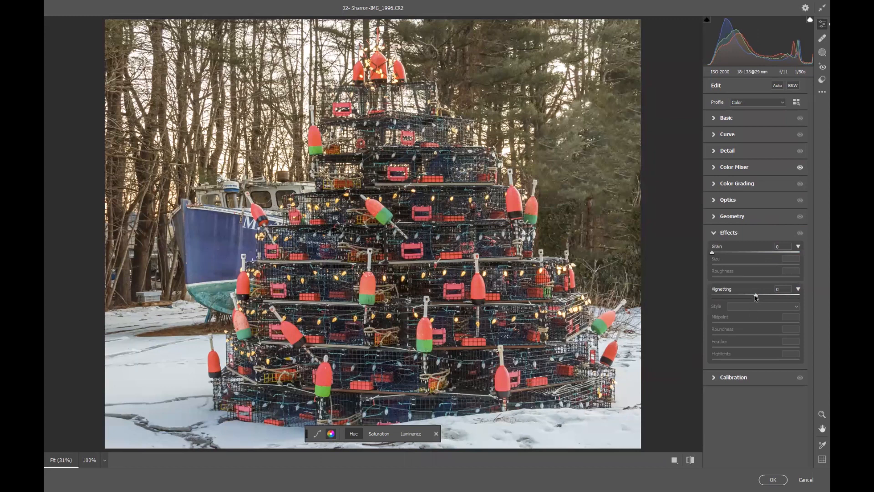
{"action": "mouse_move", "coordinate": [749, 297]}
{"action": "left_mouse_down"}
{"action": "mouse_move", "coordinate": [736, 296]}
{"action": "mouse_move", "coordinate": [745, 297]}
{"action": "left_mouse_up"}
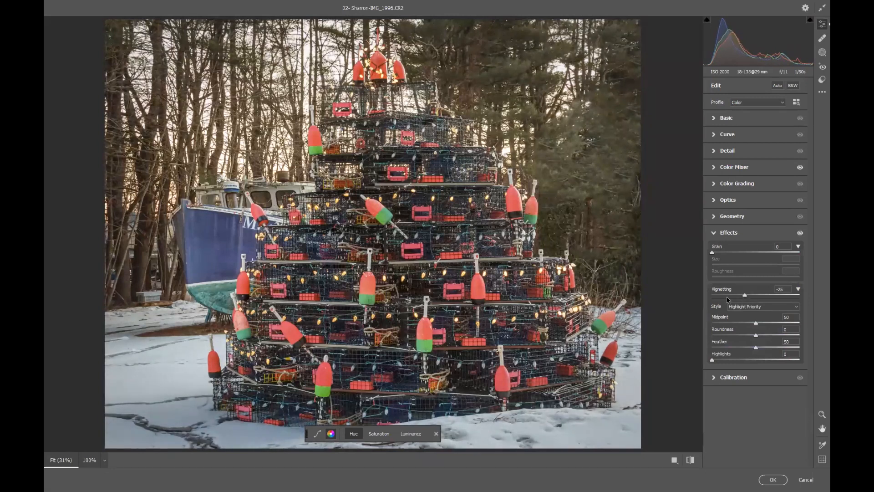
Reduce Texture to -13 and Clarity to -10 in the Basic section and apply the filter
{"action": "left_click", "coordinate": [727, 119]}
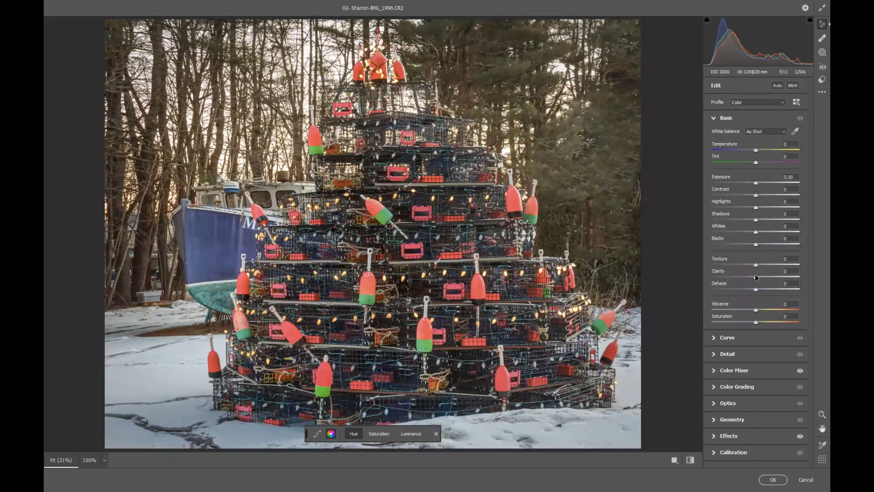
{"action": "mouse_move", "coordinate": [755, 279]}
{"action": "left_mouse_down"}
{"action": "mouse_move", "coordinate": [733, 278]}
{"action": "mouse_move", "coordinate": [764, 277]}
{"action": "left_mouse_up"}
{"action": "double_click", "coordinate": [765, 278]}
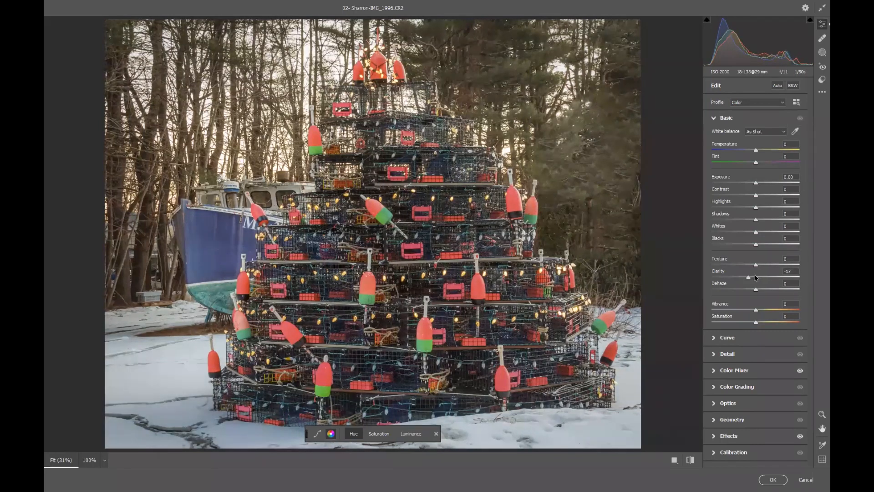
{"action": "left_click", "coordinate": [752, 276]}
{"action": "mouse_move", "coordinate": [751, 276]}
{"action": "left_mouse_down"}
{"action": "mouse_move", "coordinate": [749, 267]}
{"action": "mouse_move", "coordinate": [765, 268]}
{"action": "mouse_move", "coordinate": [750, 268]}
{"action": "left_mouse_up"}
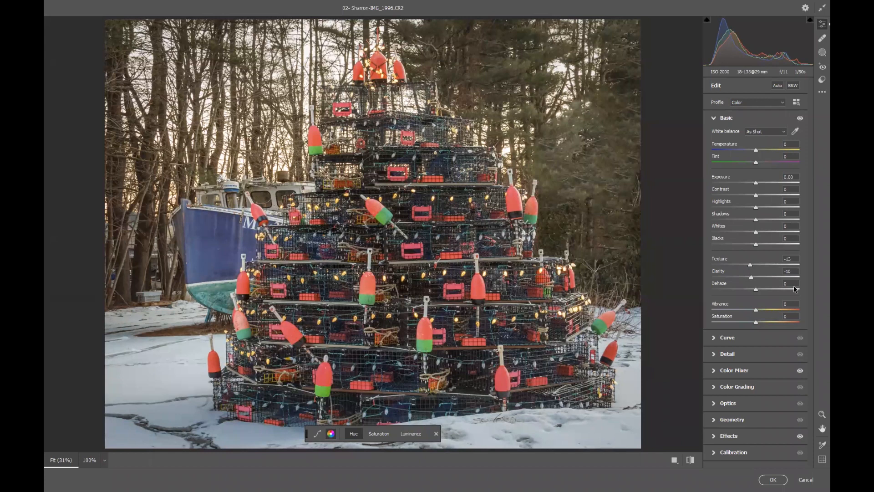
{"action": "left_click", "coordinate": [772, 479]}
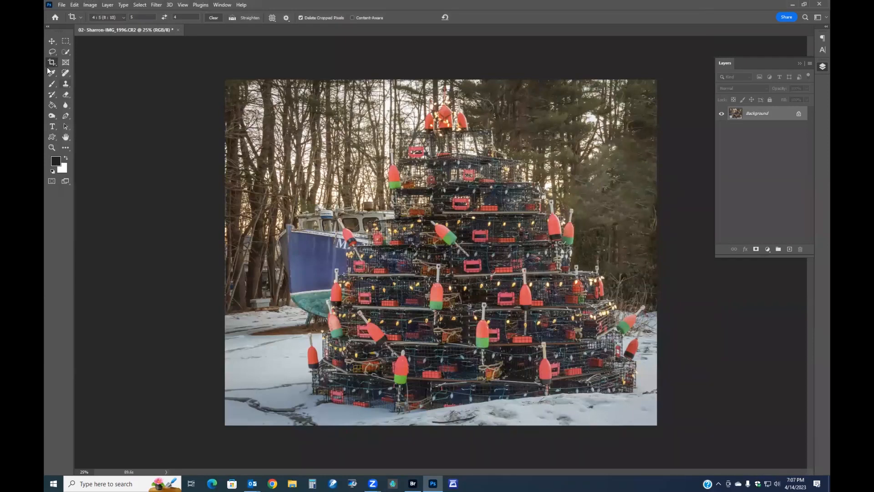
Shrink the Spot Healing Brush and heal the dark spots along the right edge of the trees
{"action": "right_click", "coordinate": [64, 78]}
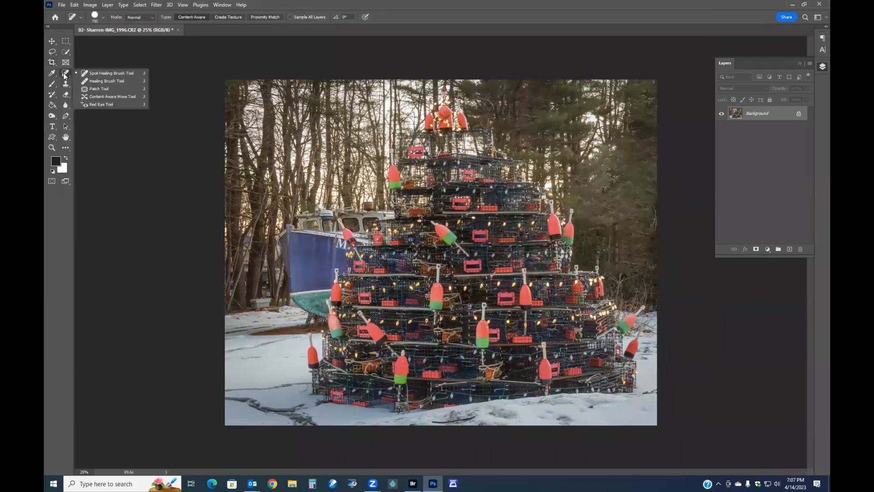
{"action": "left_click", "coordinate": [96, 77]}
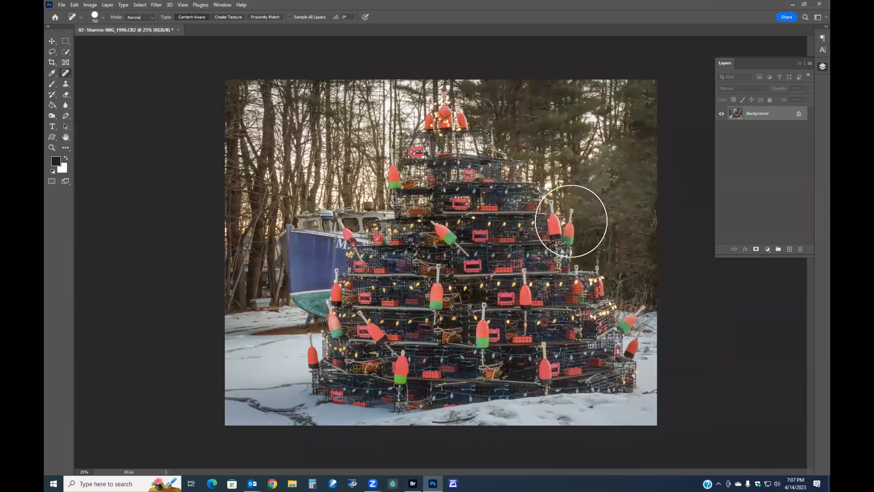
{"action": "key", "text": "bracketleft"}
{"action": "key", "text": "bracketleft"}
{"action": "key", "text": "bracketleft"}
{"action": "key", "text": "bracketleft"}
{"action": "key", "text": "bracketleft"}
{"action": "key", "text": "bracketleft"}
{"action": "key", "text": "bracketleft"}
{"action": "left_click_drag", "start_coordinate": [656, 209], "coordinate": [656, 243]}
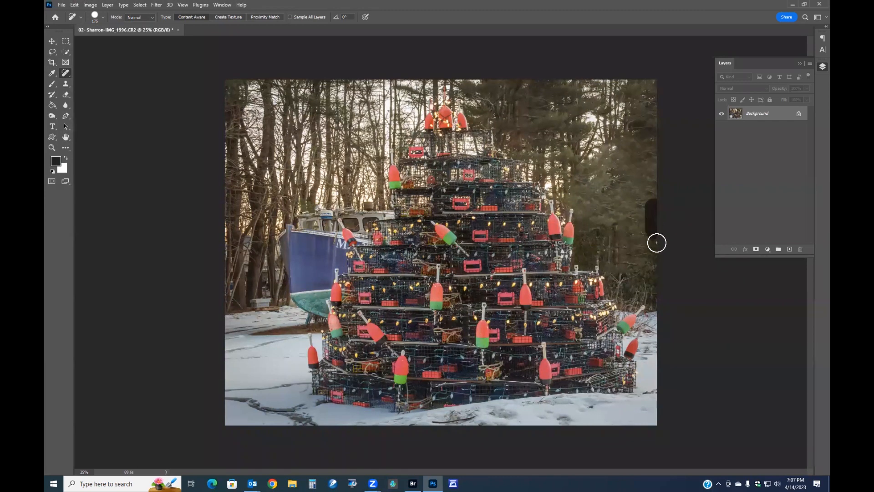
{"action": "left_click", "coordinate": [633, 221]}
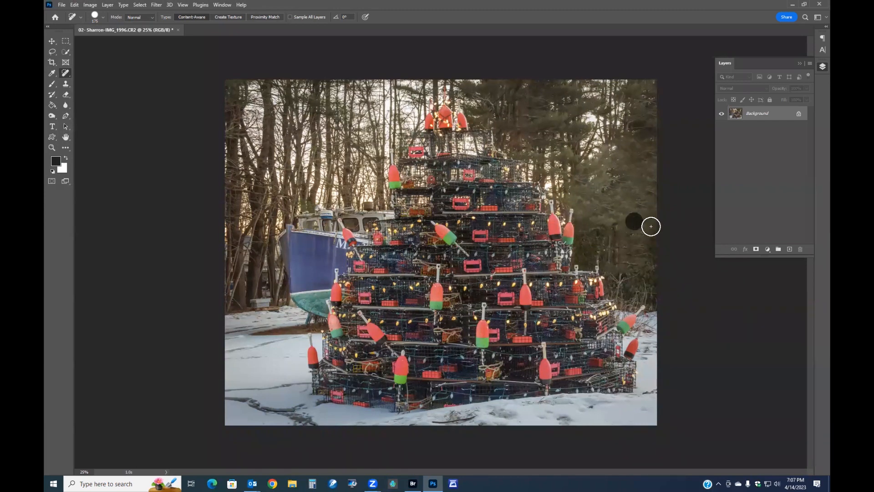
{"action": "left_click", "coordinate": [641, 201]}
{"action": "left_click", "coordinate": [655, 189]}
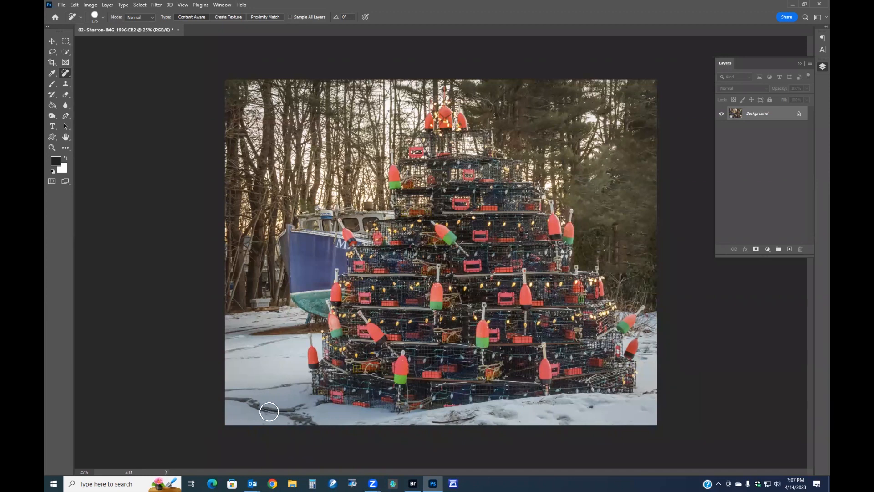
Select the snowy foreground with Quick Selection and desaturate it with the Hue/Saturation on-image tool, then deselect
{"action": "left_click", "coordinate": [66, 53]}
{"action": "mouse_move", "coordinate": [275, 319]}
{"action": "left_mouse_down"}
{"action": "mouse_move", "coordinate": [235, 344]}
{"action": "mouse_move", "coordinate": [264, 374]}
{"action": "mouse_move", "coordinate": [348, 417]}
{"action": "mouse_move", "coordinate": [457, 421]}
{"action": "mouse_move", "coordinate": [636, 405]}
{"action": "mouse_move", "coordinate": [650, 394]}
{"action": "mouse_move", "coordinate": [652, 318]}
{"action": "mouse_move", "coordinate": [630, 335]}
{"action": "mouse_move", "coordinate": [654, 373]}
{"action": "left_mouse_up"}
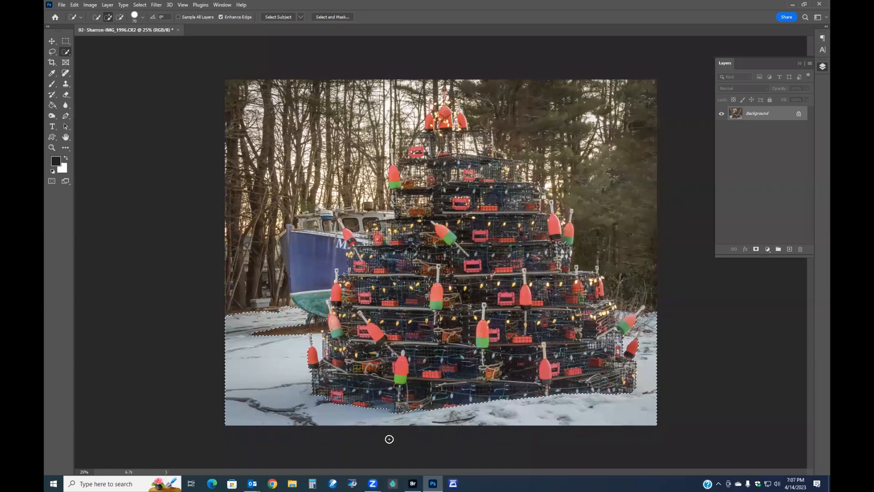
{"action": "mouse_move", "coordinate": [318, 345]}
{"action": "left_mouse_down"}
{"action": "mouse_move", "coordinate": [316, 336]}
{"action": "mouse_move", "coordinate": [316, 351]}
{"action": "left_mouse_up"}
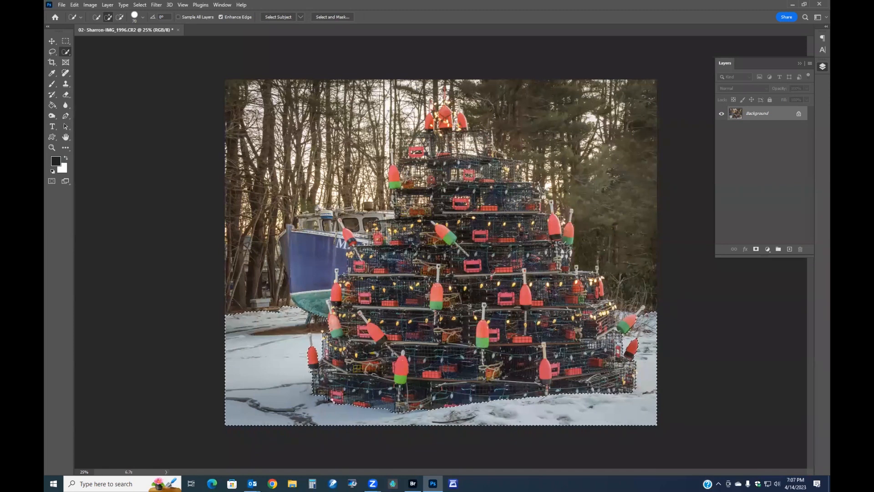
{"action": "key", "text": "ctrl+u"}
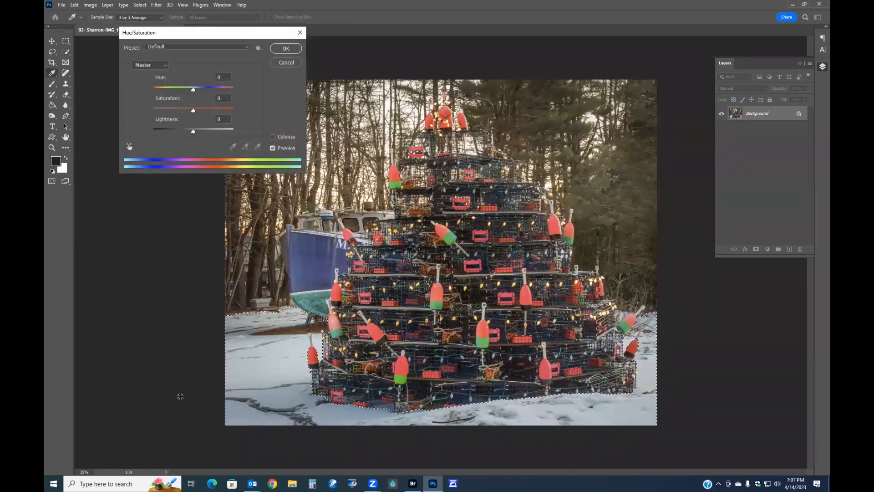
{"action": "left_click", "coordinate": [127, 146]}
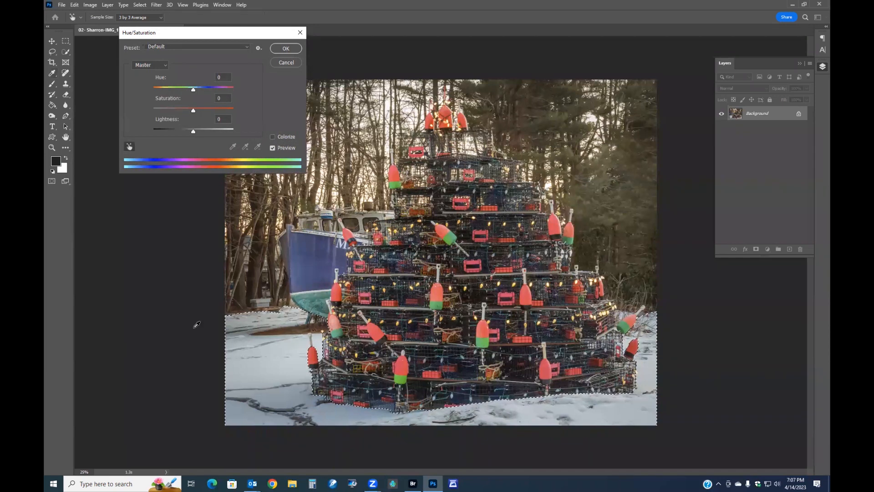
{"action": "left_click_drag", "start_coordinate": [286, 373], "coordinate": [231, 371]}
{"action": "left_click", "coordinate": [286, 49]}
{"action": "key", "text": "m"}
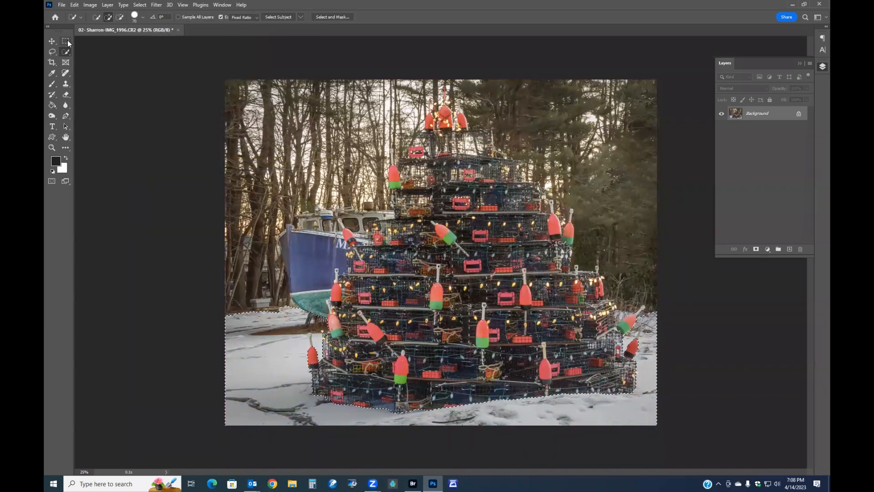
{"action": "key", "text": "ctrl+d"}
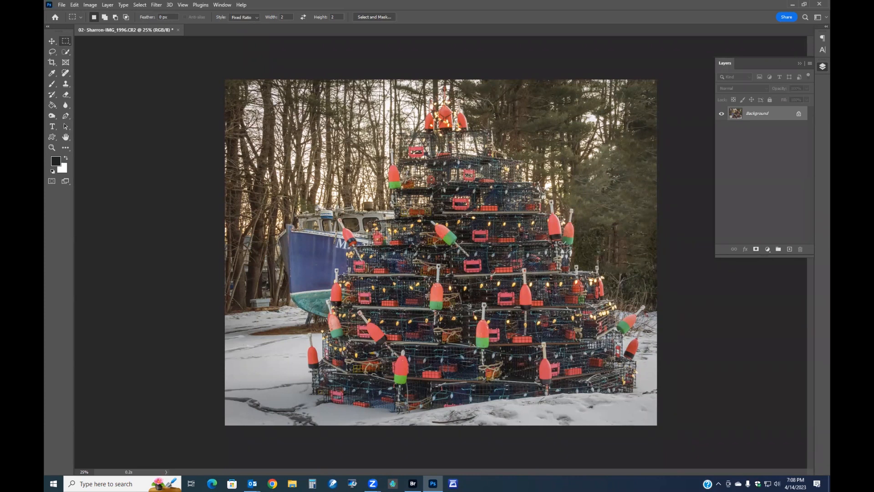
Select the whole image and add an 8 px inside stroke in colour cccccc as a border, then deselect
{"action": "key", "text": "ctrl+a"}
{"action": "right_click", "coordinate": [279, 178]}
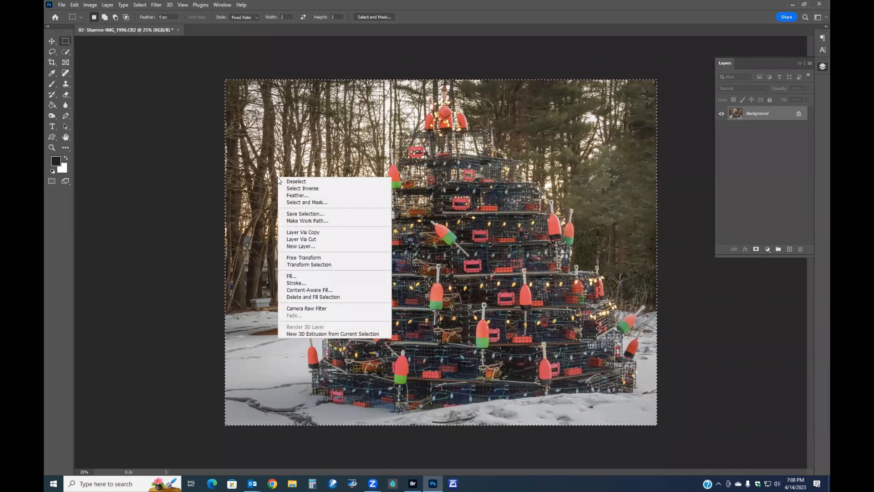
{"action": "left_click", "coordinate": [292, 276]}
{"action": "key", "text": "Escape"}
{"action": "right_click", "coordinate": [265, 229]}
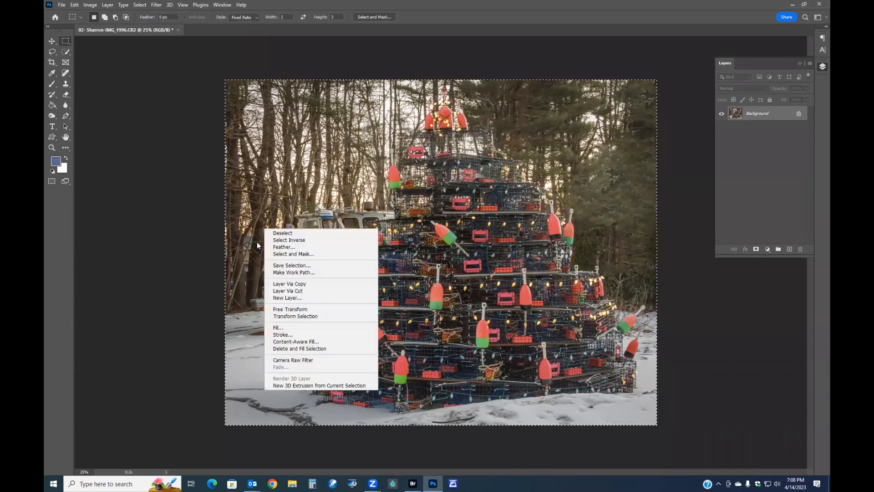
{"action": "left_click", "coordinate": [281, 334]}
{"action": "left_click", "coordinate": [406, 146]}
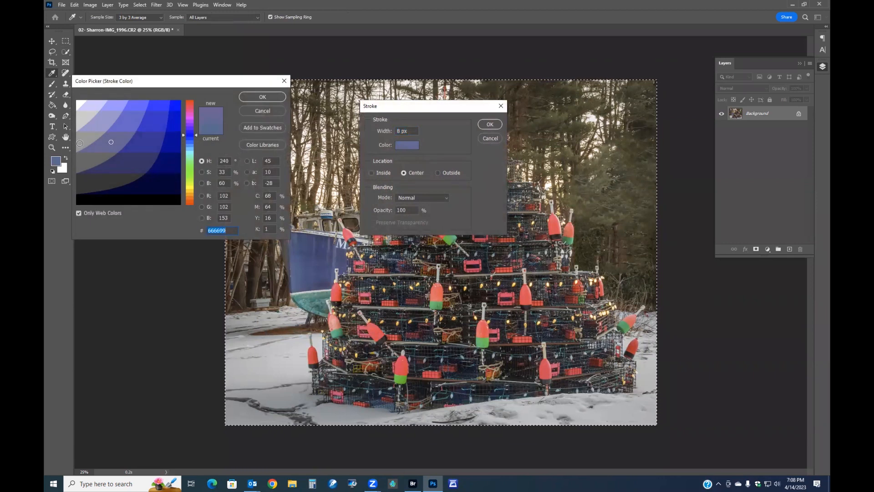
{"action": "type", "text": "cccccc"}
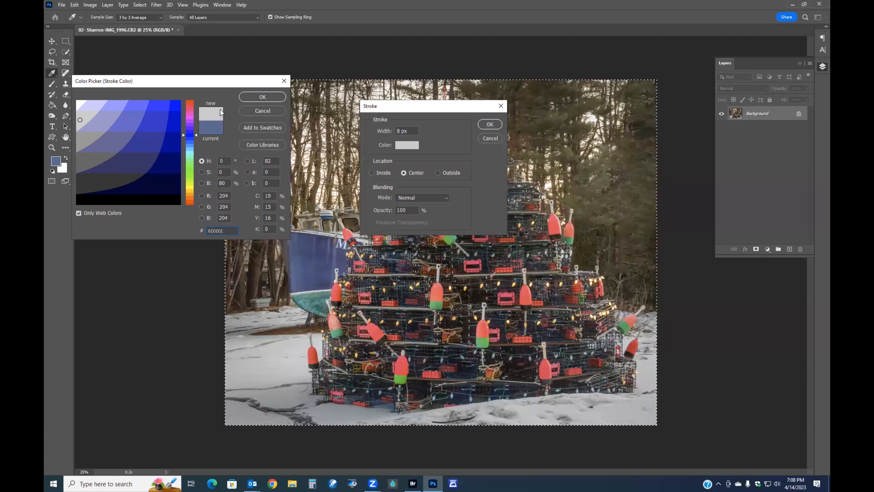
{"action": "left_click", "coordinate": [263, 97]}
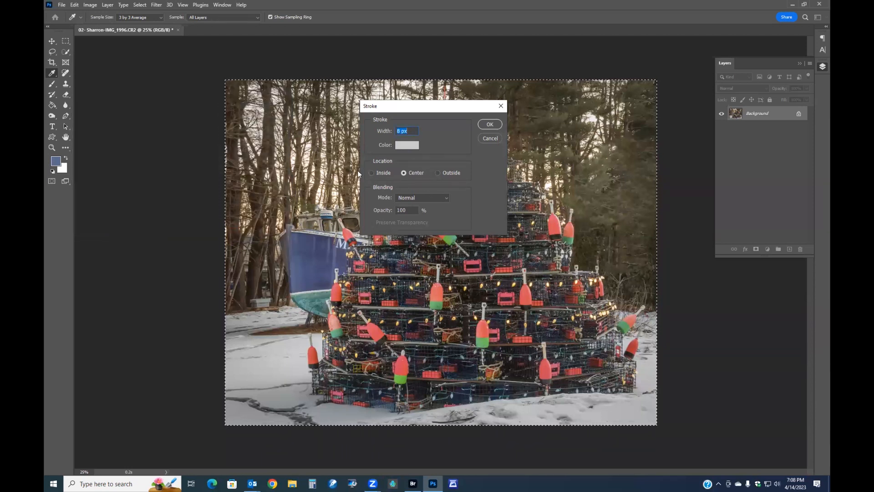
{"action": "left_click", "coordinate": [371, 173]}
{"action": "left_click", "coordinate": [484, 123]}
{"action": "key", "text": "m"}
{"action": "key", "text": "ctrl+d"}
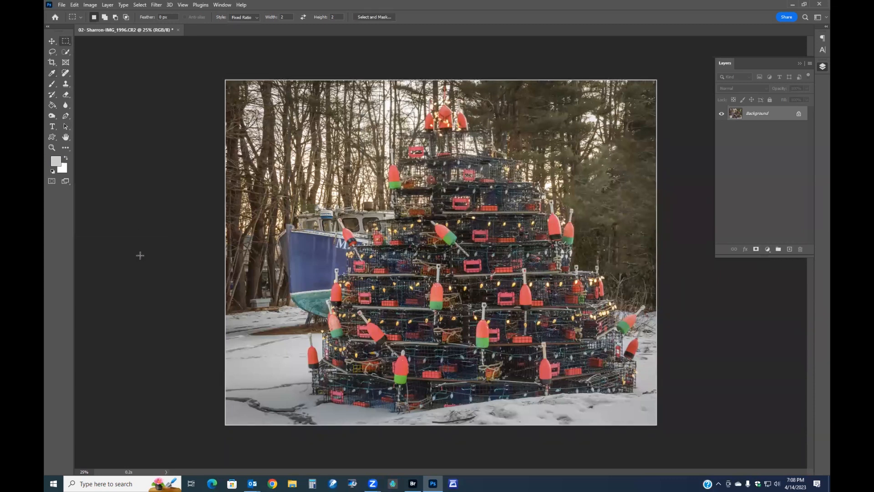
Sample a red buoy in Hue/Saturation and nudge the Reds' hue slightly toward orange
{"action": "key", "text": "ctrl+u"}
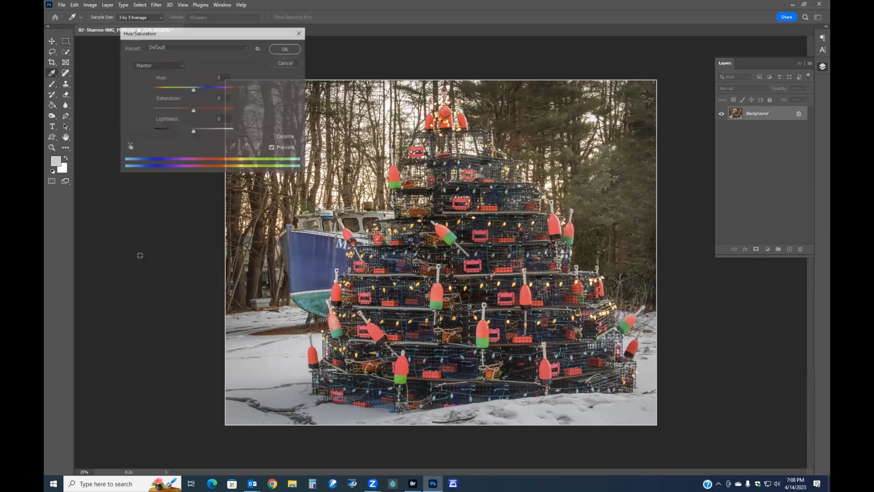
{"action": "left_click", "coordinate": [129, 147]}
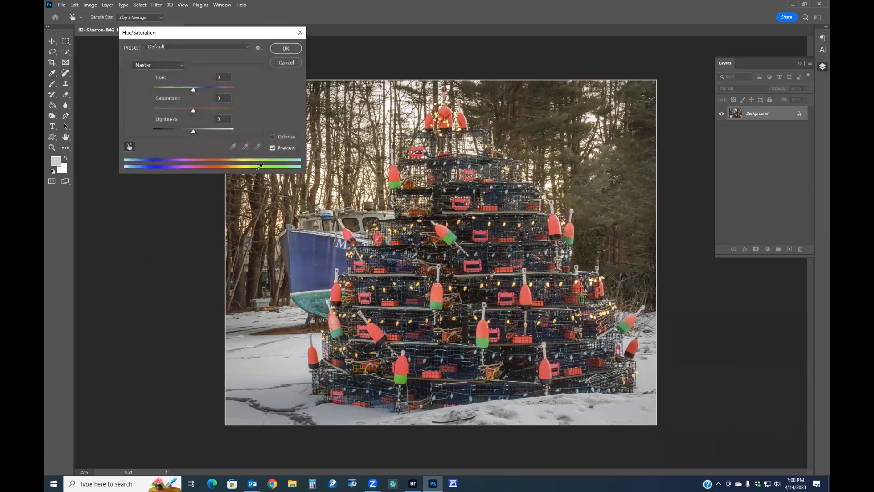
{"action": "left_click", "coordinate": [476, 261]}
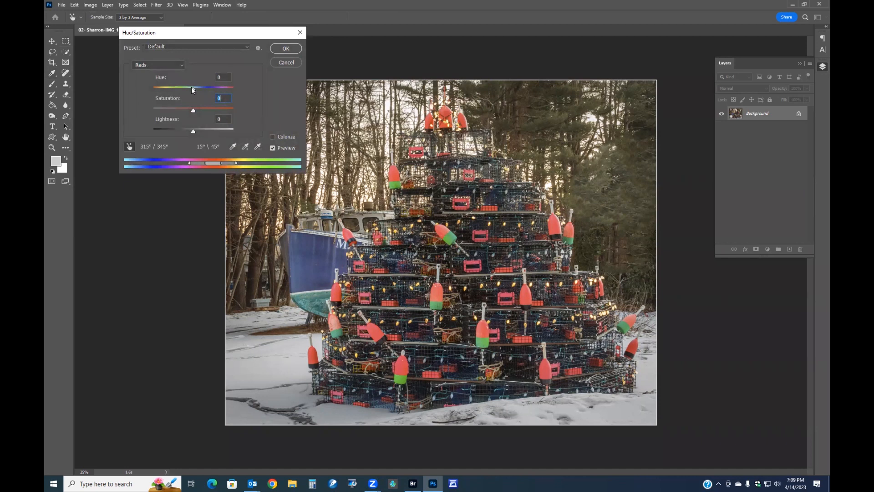
{"action": "left_click_drag", "start_coordinate": [193, 90], "coordinate": [200, 90]}
{"action": "left_click_drag", "start_coordinate": [196, 90], "coordinate": [196, 90]}
{"action": "left_click", "coordinate": [273, 148]}
{"action": "left_click", "coordinate": [286, 49]}
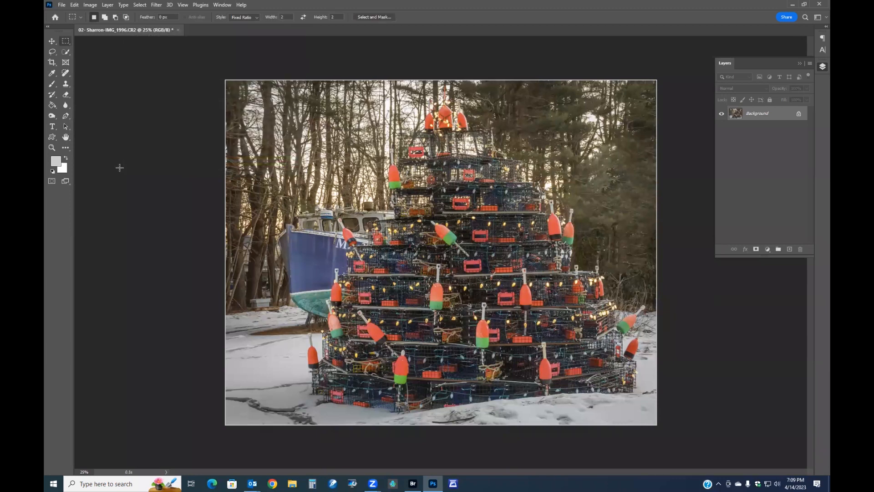
Open the Image Size dialog
{"action": "left_click", "coordinate": [61, 5]}
{"action": "left_click", "coordinate": [89, 5]}
{"action": "left_click", "coordinate": [89, 5]}
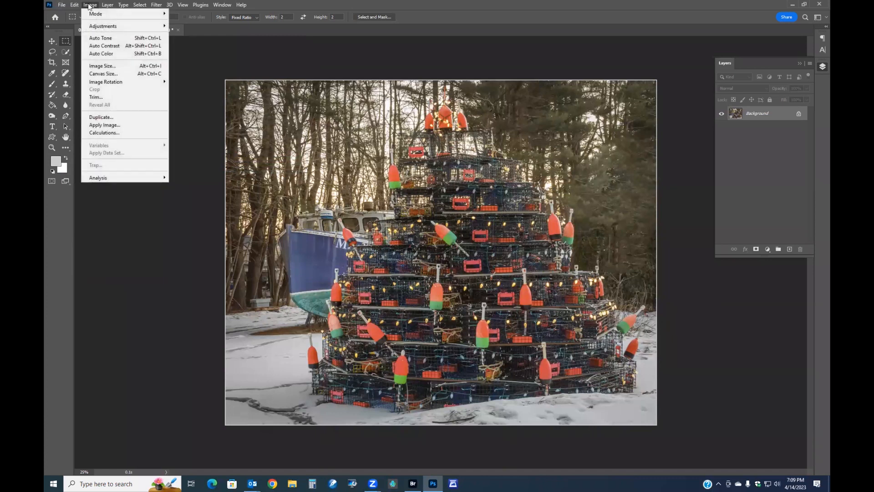
{"action": "left_click", "coordinate": [113, 67]}
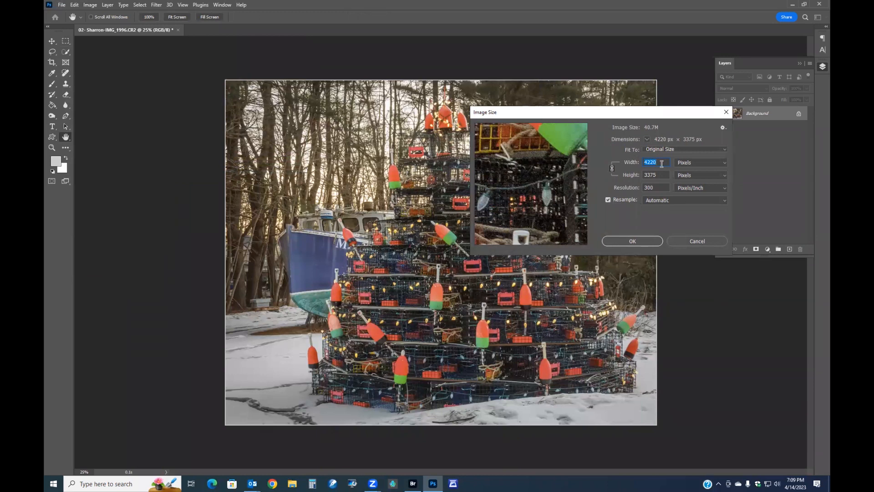
Set the image height to 1080 pixels in Image Size and fit the view on screen
{"action": "key", "text": "Tab"}
{"action": "type", "text": "1080"}
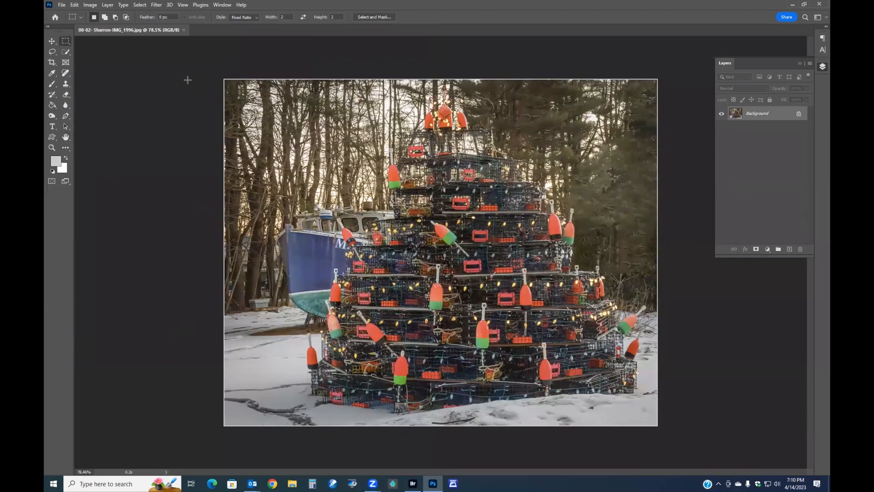
{"action": "key", "text": "ctrl+0"}
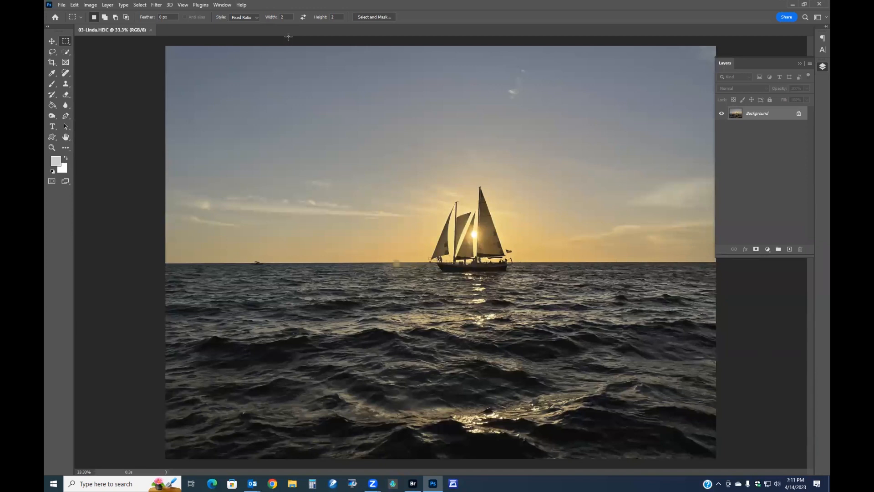
Close 03-Linda.HEIC without saving and reopen it from Bridge
{"action": "left_click", "coordinate": [150, 30]}
{"action": "left_click", "coordinate": [434, 178]}
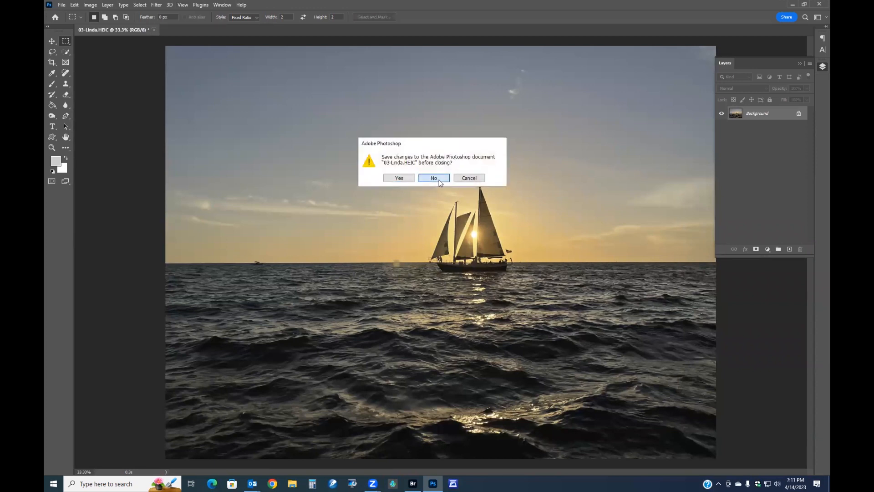
{"action": "left_click", "coordinate": [415, 482]}
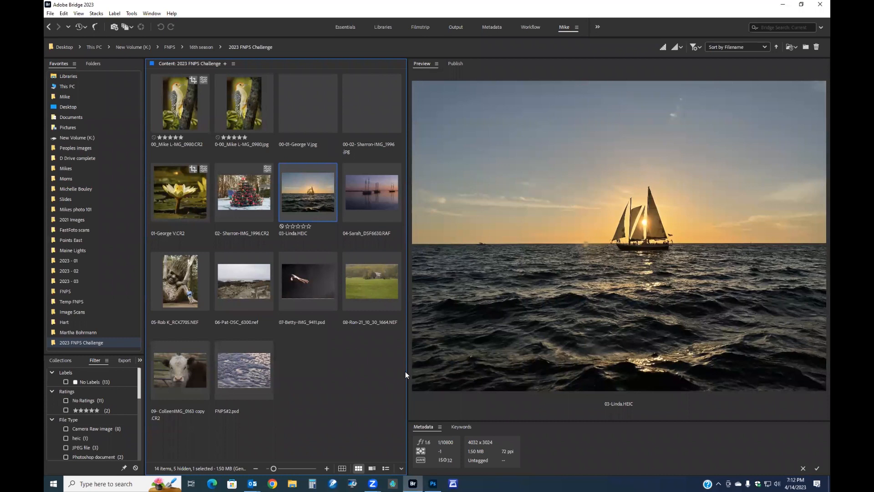
{"action": "double_click", "coordinate": [312, 197]}
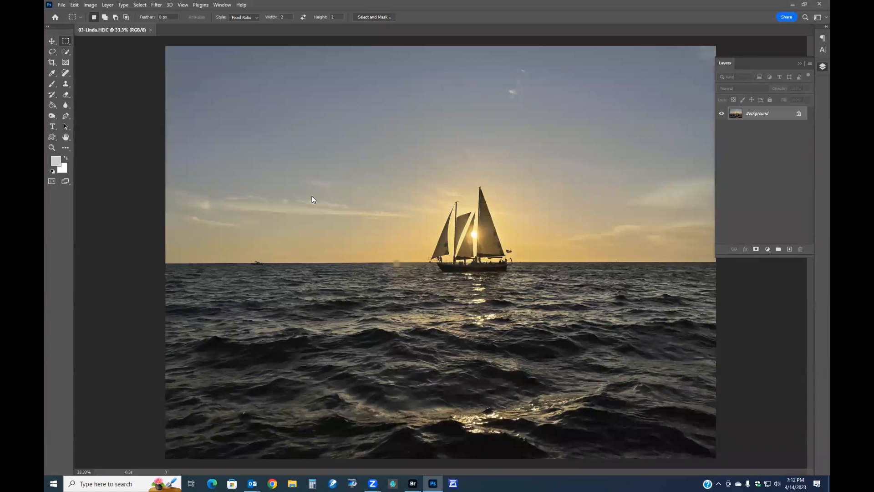
Open the Camera Raw Filter and warm the white balance to Temperature +14 and Tint +6
{"action": "key", "text": "ctrl+shift+a"}
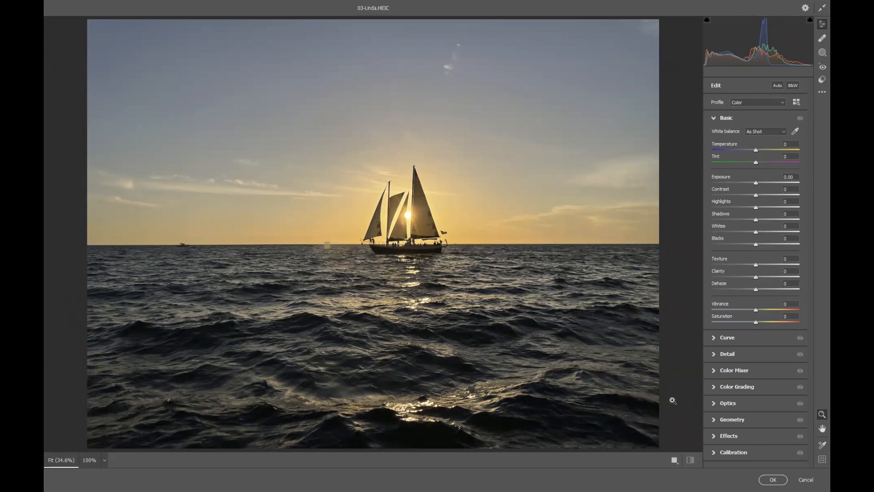
{"action": "left_click", "coordinate": [717, 403]}
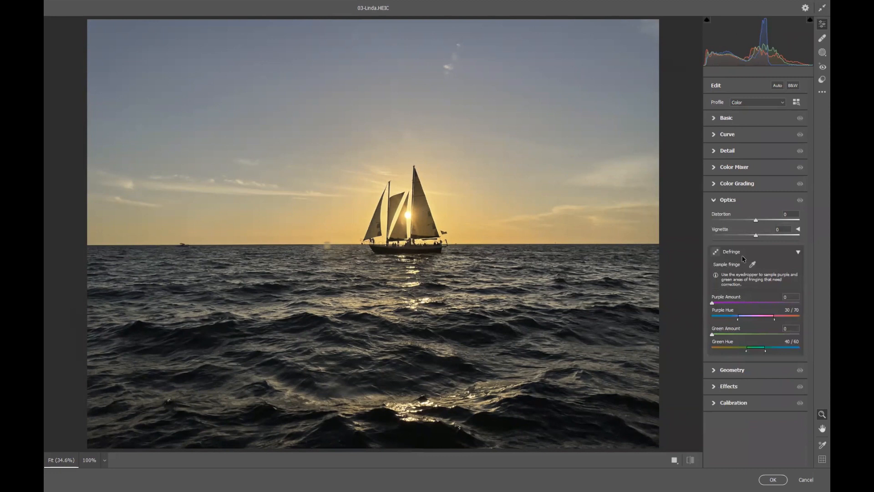
{"action": "left_click", "coordinate": [713, 201]}
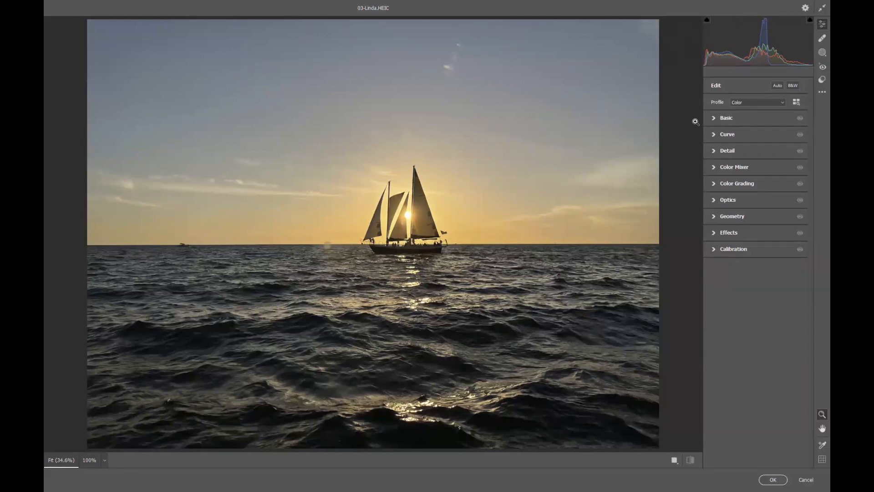
{"action": "left_click", "coordinate": [732, 118]}
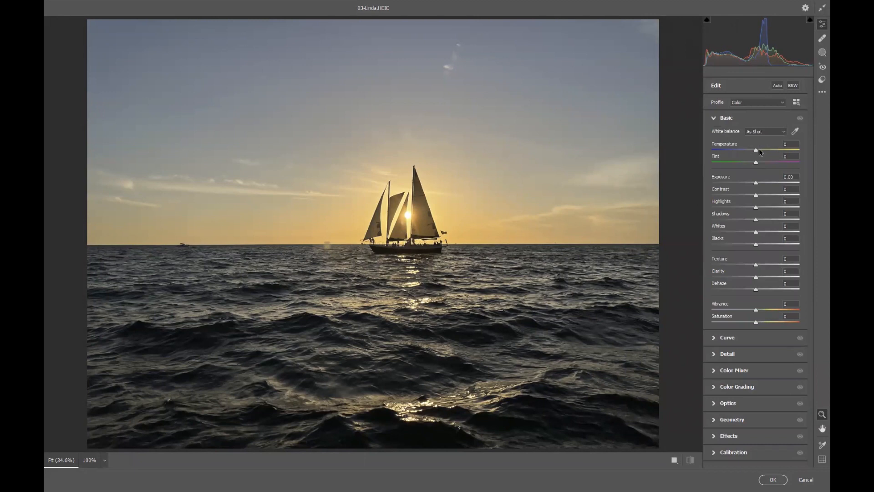
{"action": "left_click_drag", "start_coordinate": [755, 148], "coordinate": [758, 164]}
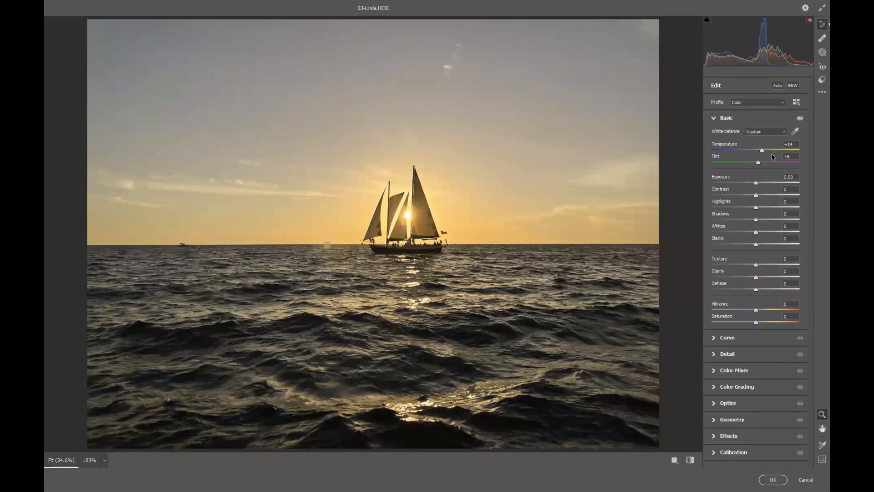
Apply Auto tone and raise Dehaze to +20
{"action": "left_click", "coordinate": [776, 85]}
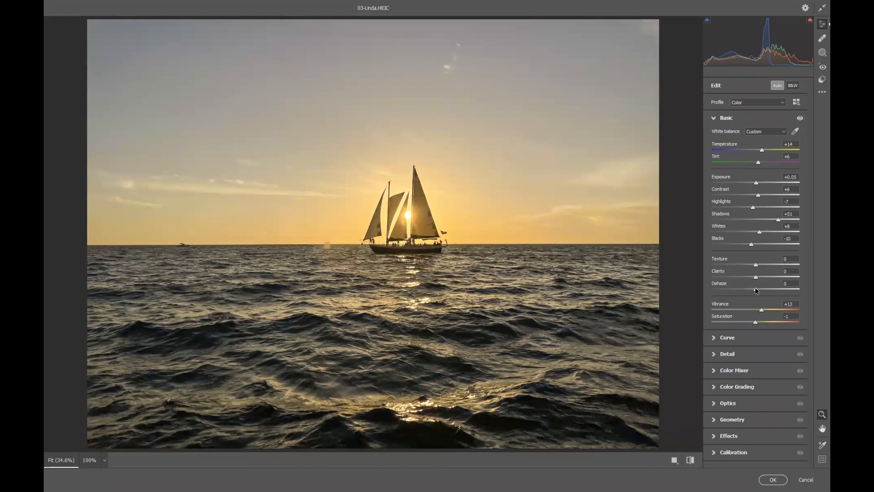
{"action": "left_click_drag", "start_coordinate": [755, 291], "coordinate": [762, 289]}
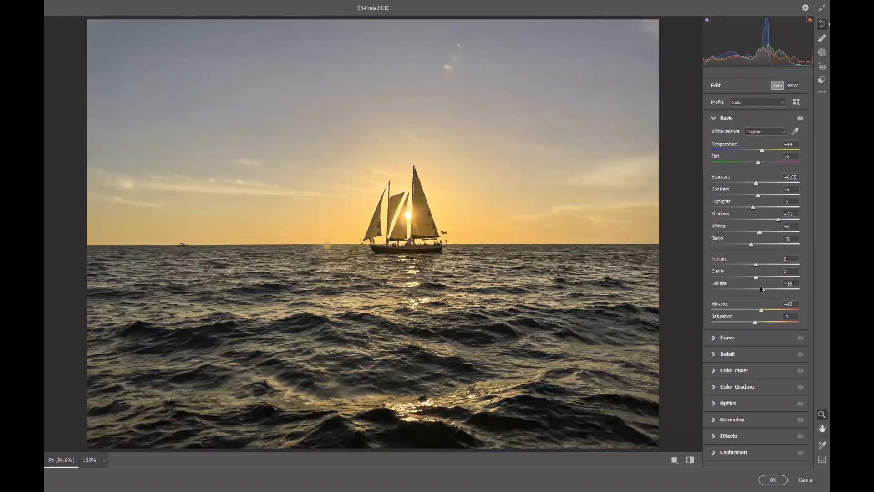
{"action": "left_click_drag", "start_coordinate": [760, 288], "coordinate": [763, 287]}
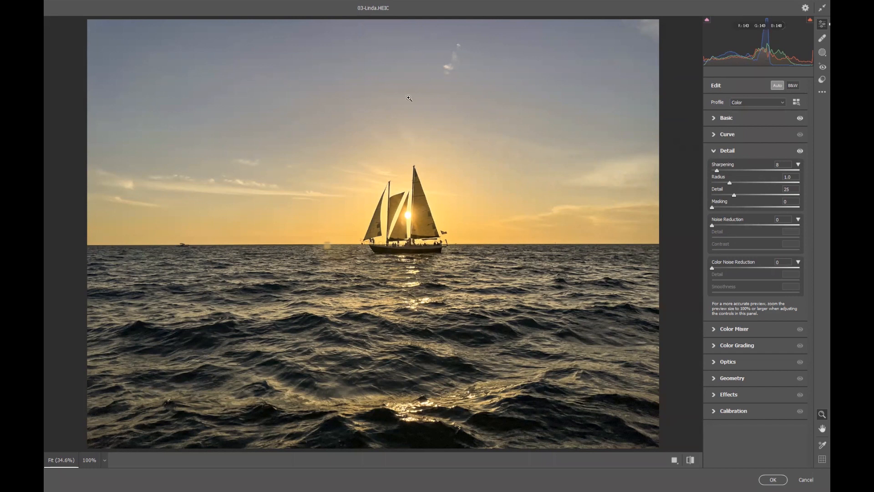
Set the sharpening Masking to 63 while previewing the mask at 100%
{"action": "key", "text": "alt"}
{"action": "left_click_drag", "start_coordinate": [713, 208], "coordinate": [719, 209]}
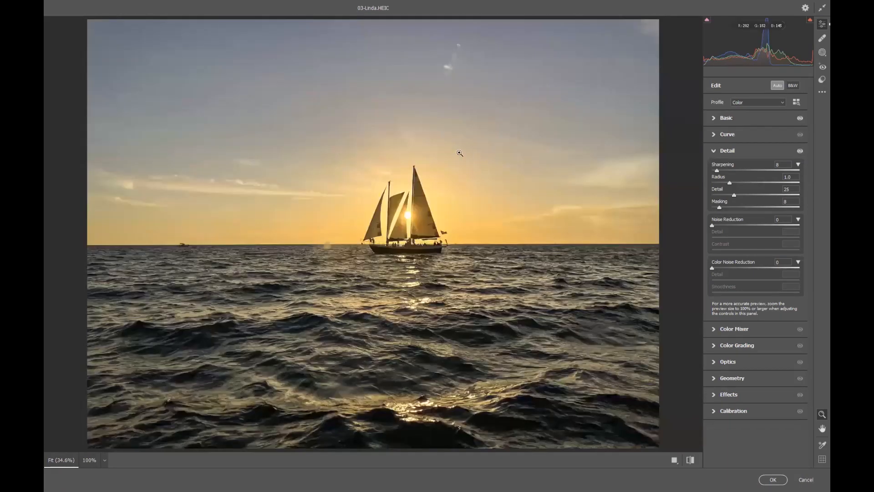
{"action": "left_click", "coordinate": [377, 117]}
{"action": "key", "text": "alt"}
{"action": "left_click_drag", "start_coordinate": [721, 206], "coordinate": [721, 207]}
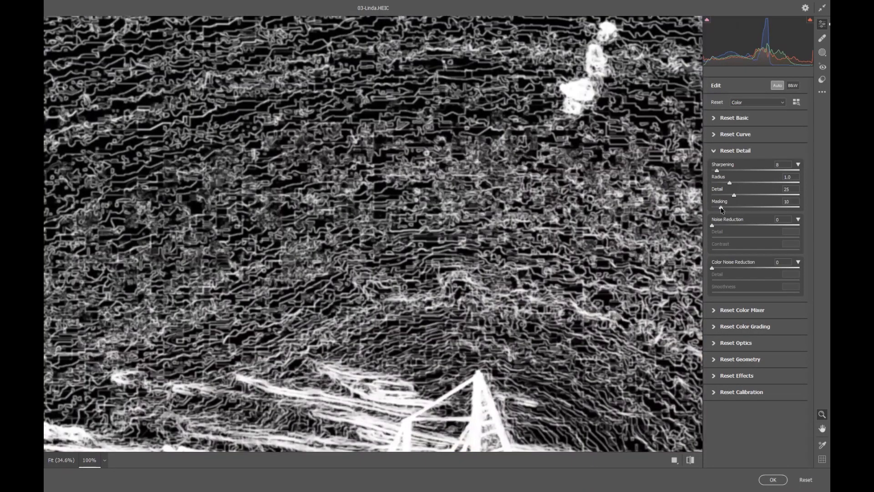
{"action": "left_click_drag", "start_coordinate": [721, 207], "coordinate": [768, 213]}
Set Noise Reduction to 40, its Contrast to 11, and Color Noise Reduction to 62
{"action": "left_click_drag", "start_coordinate": [712, 225], "coordinate": [747, 227]}
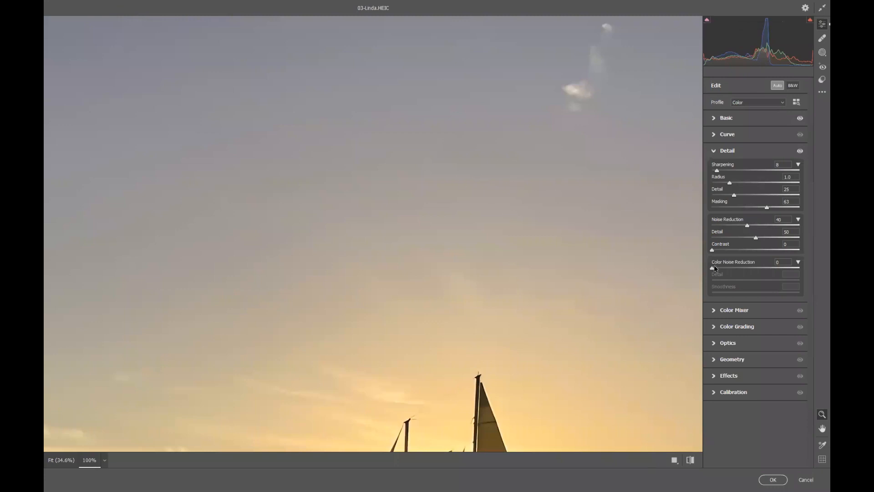
{"action": "left_click_drag", "start_coordinate": [716, 269], "coordinate": [765, 268]}
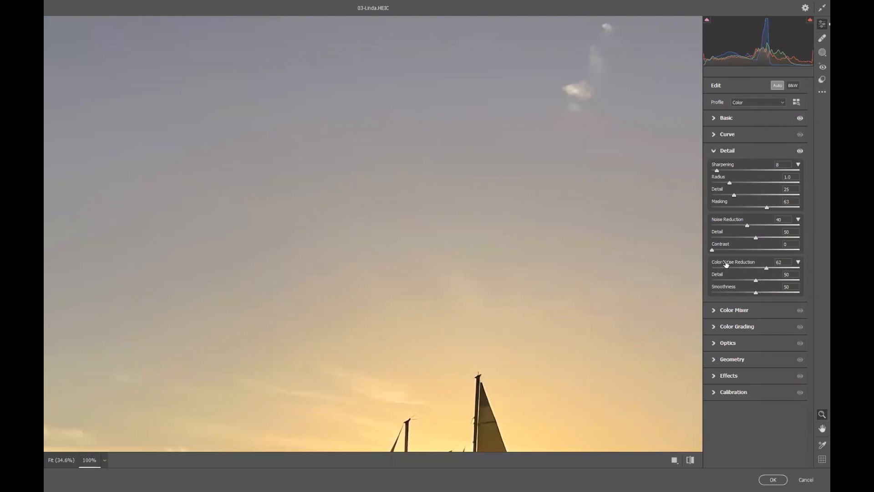
{"action": "left_click_drag", "start_coordinate": [713, 251], "coordinate": [721, 250]}
Pan around the sailboat at 100% and compare the before and after views
{"action": "key", "text": "space"}
{"action": "left_click_drag", "start_coordinate": [547, 320], "coordinate": [535, 184]}
{"action": "left_click_drag", "start_coordinate": [543, 360], "coordinate": [544, 199]}
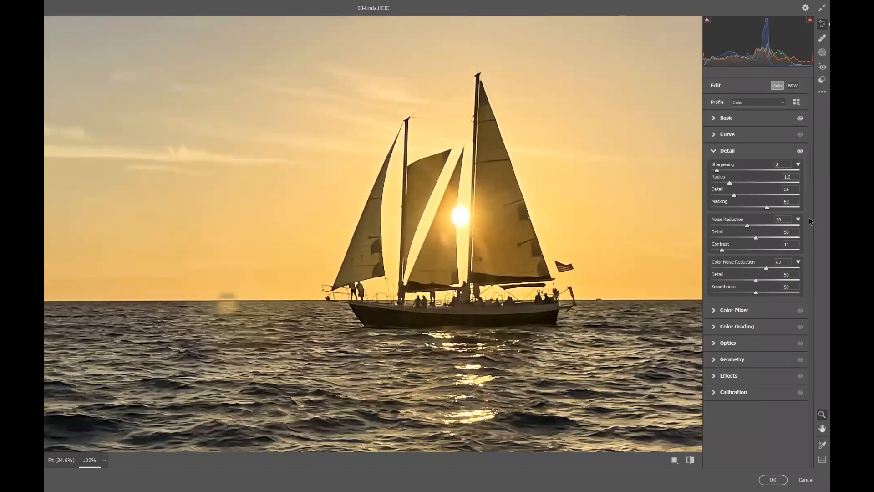
{"action": "left_click", "coordinate": [689, 460]}
{"action": "left_click", "coordinate": [690, 460]}
Raise Shadows to +73 and Blacks to +35 in the Basic panel
{"action": "left_click", "coordinate": [730, 118]}
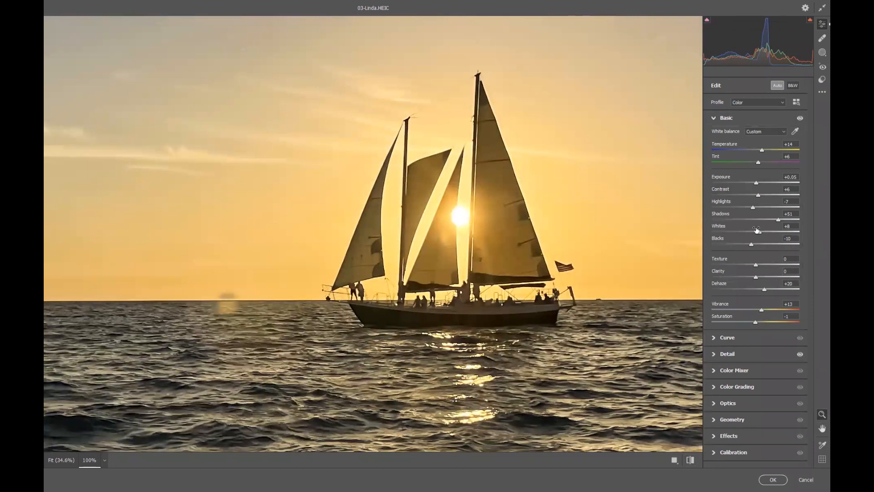
{"action": "left_click_drag", "start_coordinate": [752, 245], "coordinate": [789, 223]}
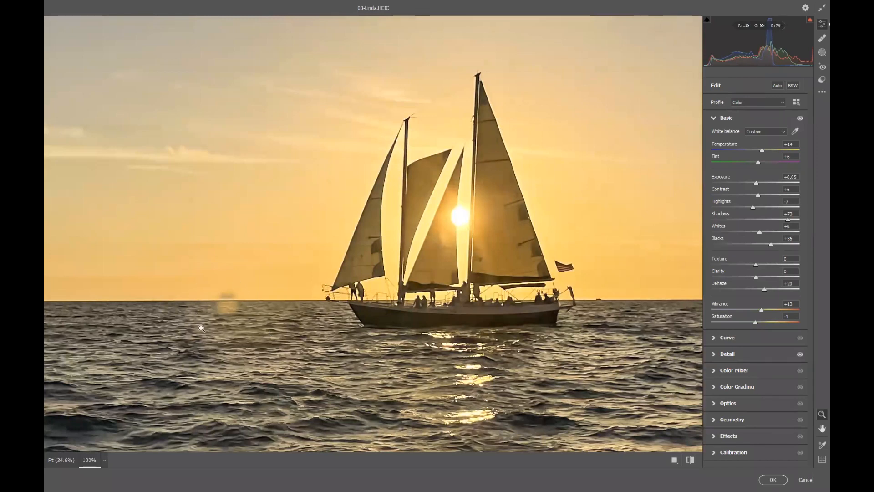
{"action": "left_click", "coordinate": [602, 308]}
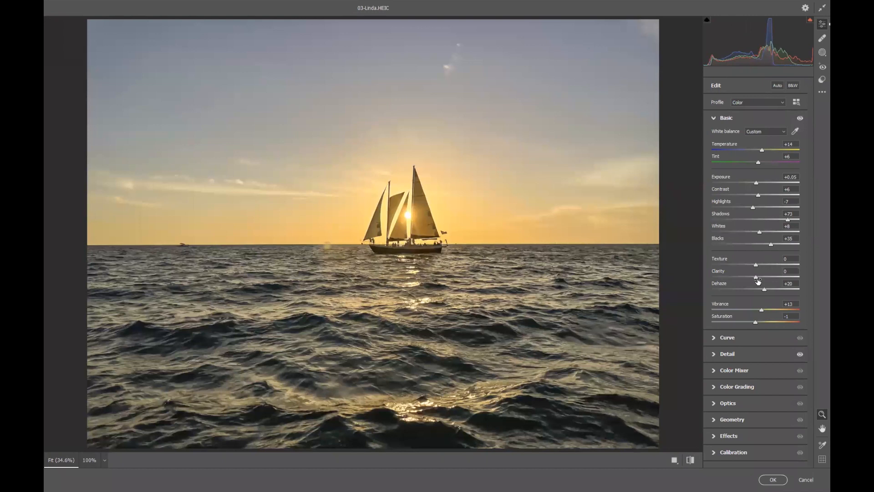
Set Clarity to +30 and Texture to +14
{"action": "left_click_drag", "start_coordinate": [755, 277], "coordinate": [768, 276]}
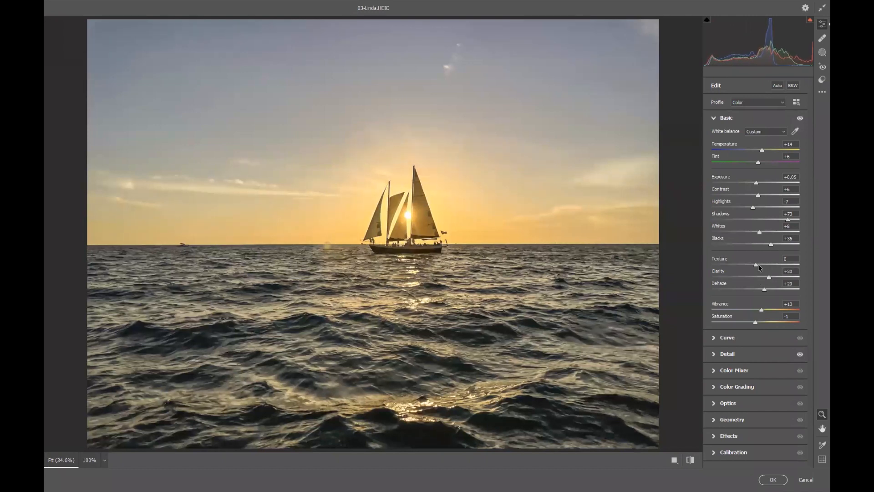
{"action": "left_click", "coordinate": [759, 264]}
{"action": "left_click_drag", "start_coordinate": [763, 264], "coordinate": [761, 264]}
Warm Temperature to +22 and apply the Camera Raw Filter
{"action": "left_click_drag", "start_coordinate": [763, 150], "coordinate": [766, 150]}
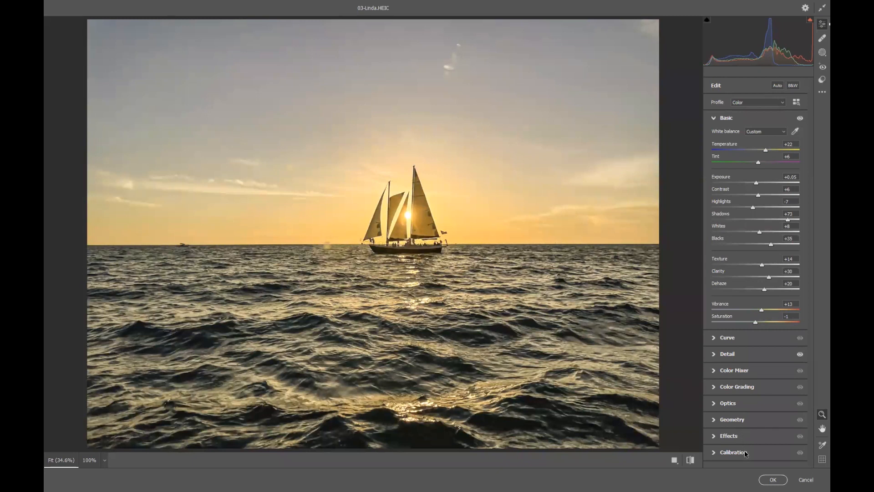
{"action": "left_click", "coordinate": [773, 479]}
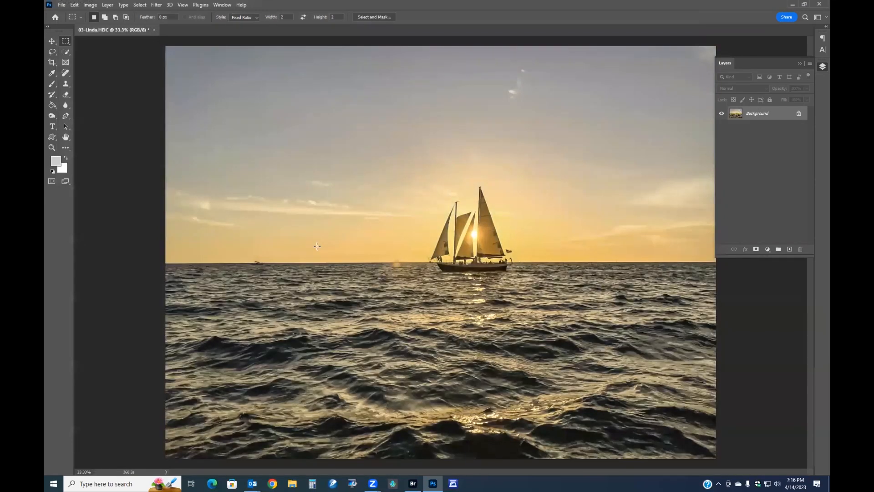
Draw a 4:5 crop box around the sailboat with the Crop tool
{"action": "left_click", "coordinate": [52, 62]}
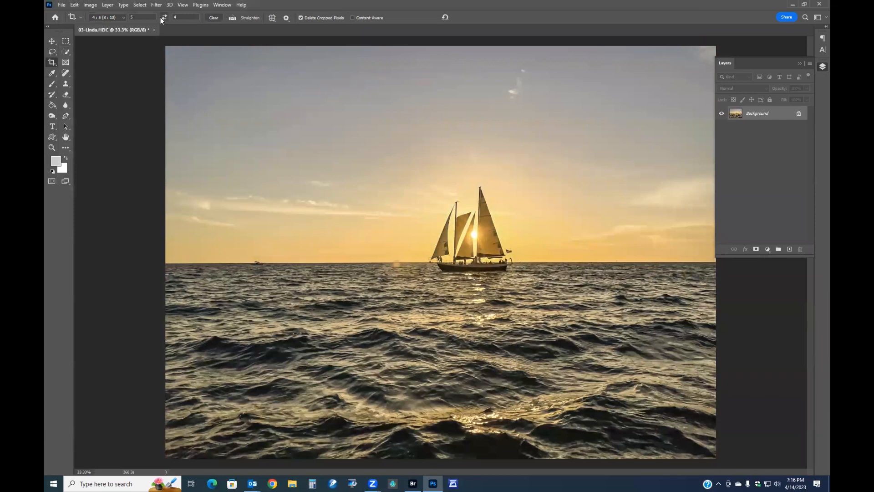
{"action": "left_click_drag", "start_coordinate": [345, 174], "coordinate": [577, 338]}
{"action": "left_click_drag", "start_coordinate": [512, 310], "coordinate": [501, 289]}
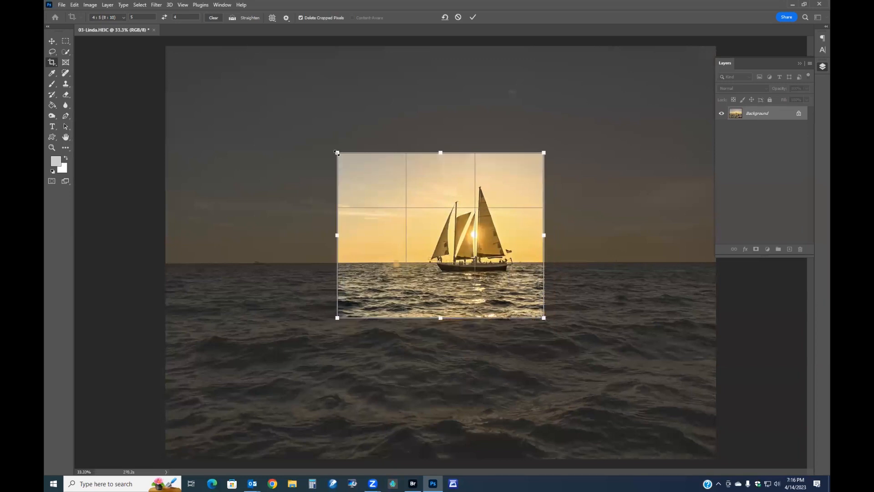
{"action": "left_click_drag", "start_coordinate": [335, 150], "coordinate": [360, 170]}
{"action": "mouse_move", "coordinate": [438, 205]}
{"action": "left_mouse_down"}
{"action": "mouse_move", "coordinate": [429, 204]}
{"action": "mouse_move", "coordinate": [436, 209]}
{"action": "left_mouse_up"}
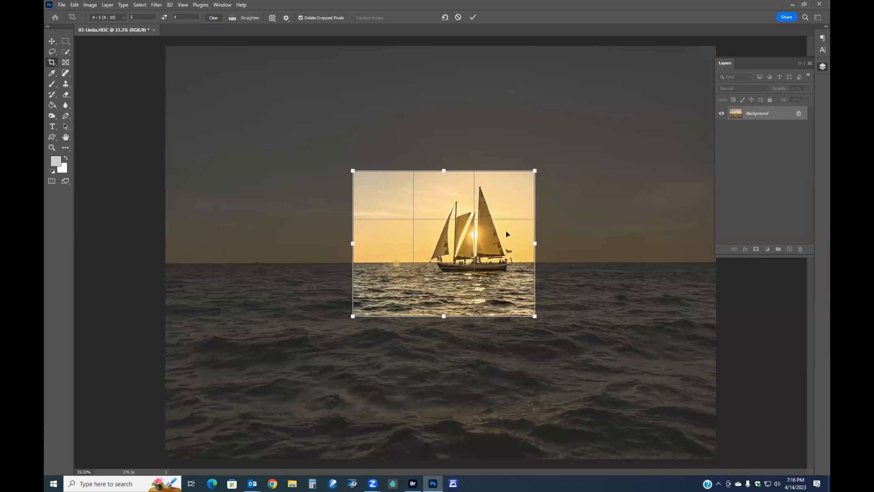
{"action": "left_click_drag", "start_coordinate": [447, 190], "coordinate": [447, 187]}
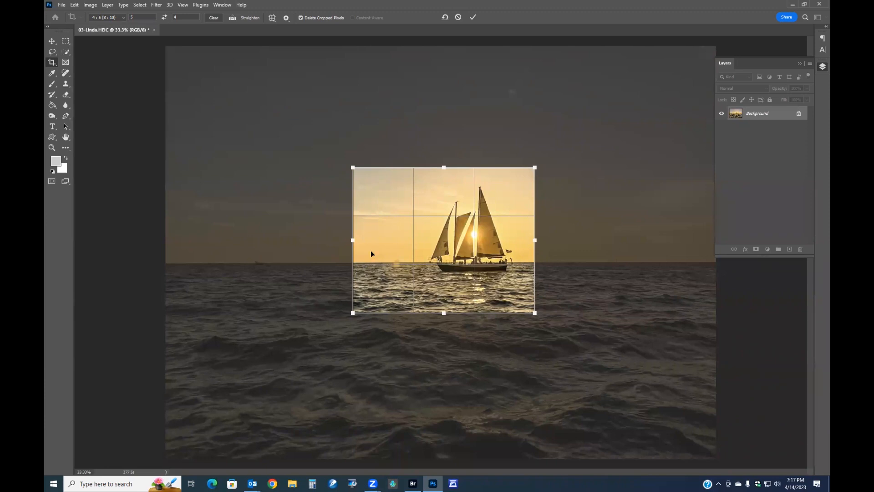
Switch the crop ratio to 16:9, reframe around the sailboat and commit the crop
{"action": "left_click", "coordinate": [123, 17]}
{"action": "left_click", "coordinate": [119, 74]}
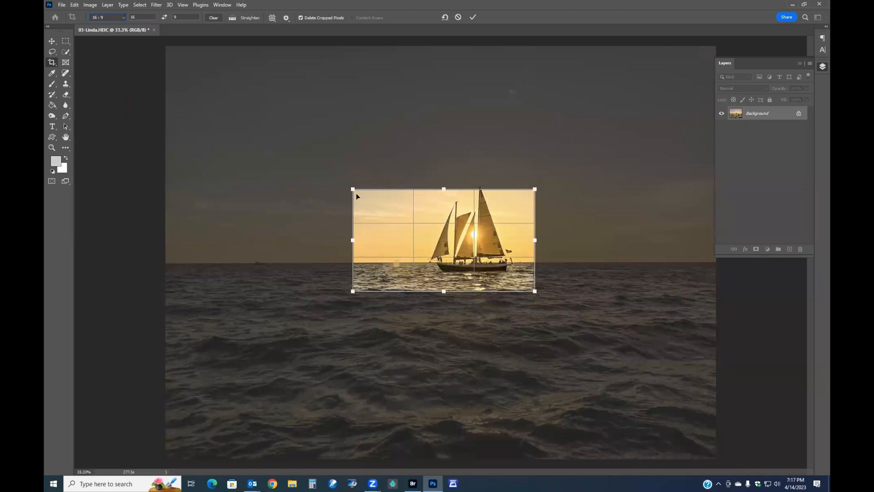
{"action": "left_click_drag", "start_coordinate": [352, 188], "coordinate": [328, 167]}
{"action": "left_click_drag", "start_coordinate": [409, 214], "coordinate": [419, 219]}
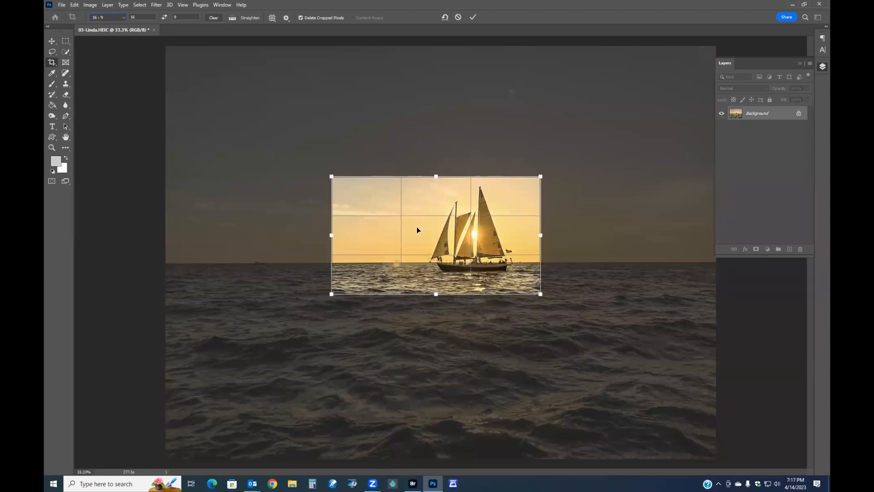
{"action": "left_click_drag", "start_coordinate": [540, 295], "coordinate": [548, 298]}
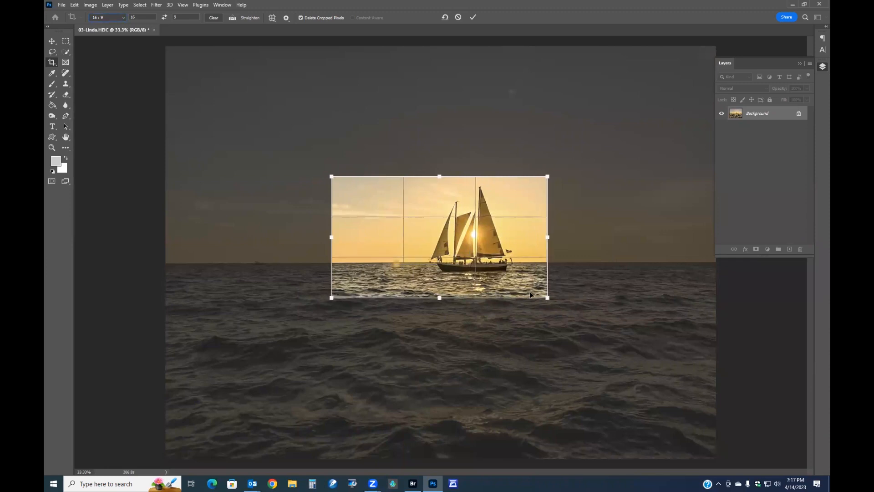
{"action": "left_click_drag", "start_coordinate": [497, 270], "coordinate": [491, 265]}
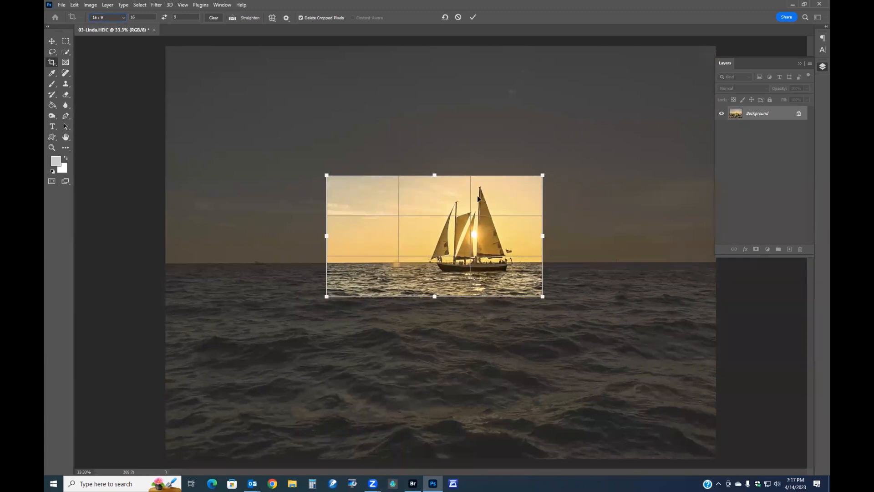
{"action": "left_click_drag", "start_coordinate": [476, 210], "coordinate": [477, 210]}
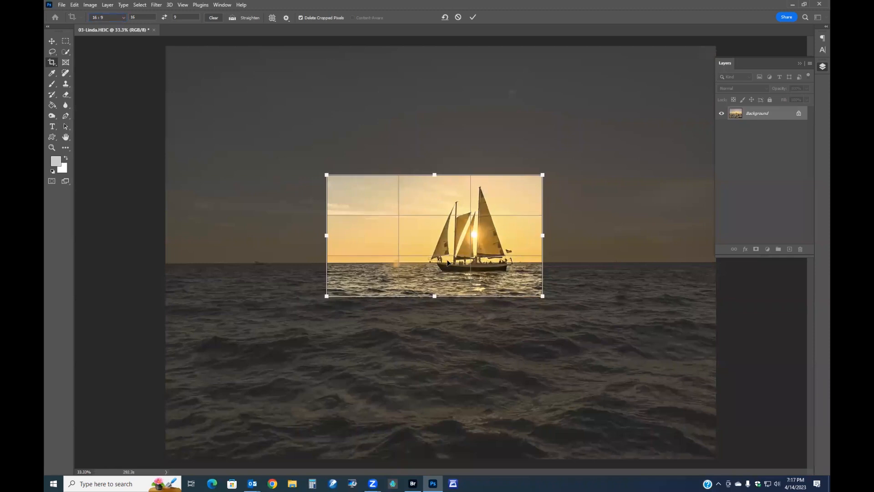
{"action": "left_click", "coordinate": [472, 17]}
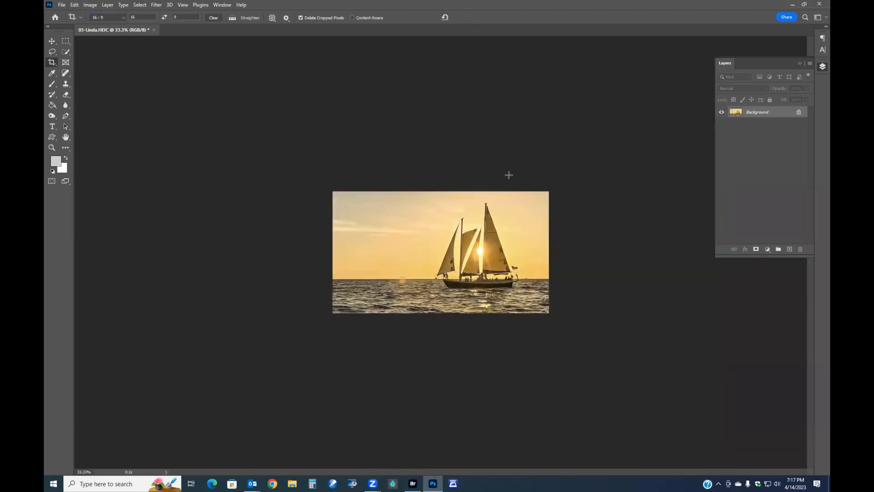
{"action": "scroll", "coordinate": [576, 209], "scroll_direction": "up", "scroll_amount": 7}
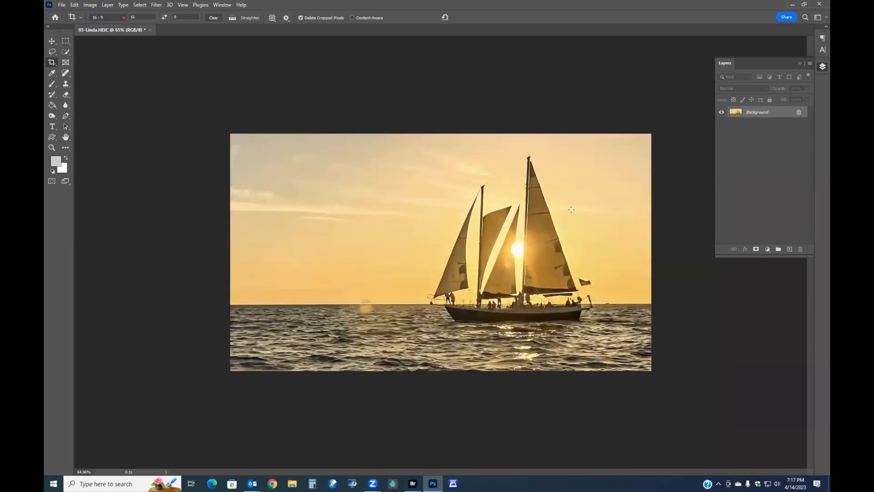
{"action": "scroll", "coordinate": [341, 320], "scroll_direction": "up", "scroll_amount": 3}
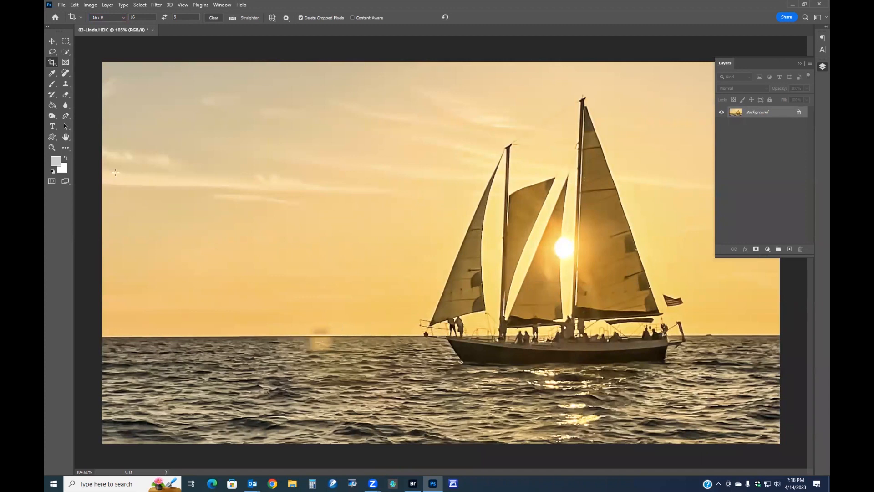
Remove the grey smudge on the water near the horizon, left of the sailboat, with the Patch tool, then deselect
{"action": "left_click", "coordinate": [66, 74]}
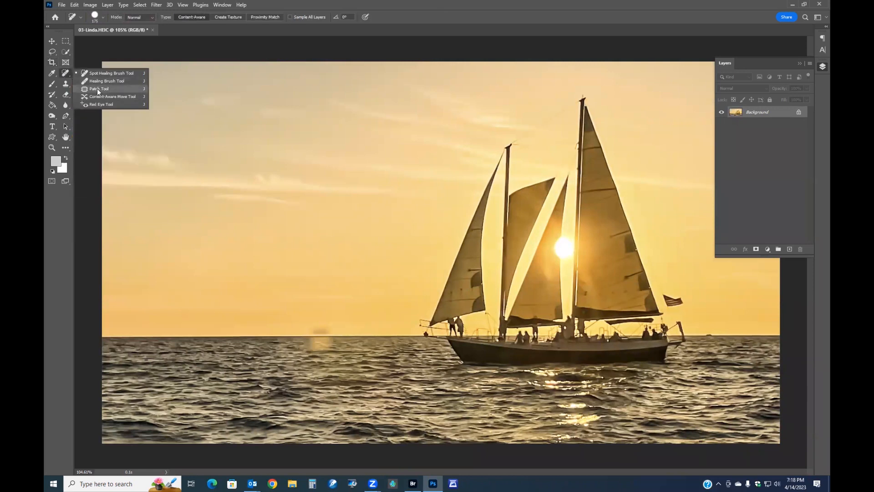
{"action": "left_click", "coordinate": [98, 89]}
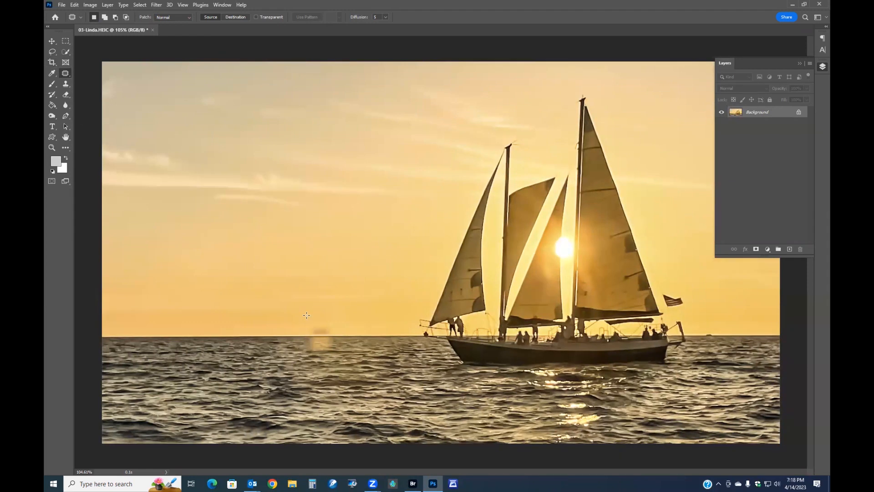
{"action": "mouse_move", "coordinate": [314, 319]}
{"action": "left_mouse_down"}
{"action": "mouse_move", "coordinate": [301, 337]}
{"action": "mouse_move", "coordinate": [306, 354]}
{"action": "mouse_move", "coordinate": [328, 356]}
{"action": "mouse_move", "coordinate": [340, 332]}
{"action": "mouse_move", "coordinate": [325, 318]}
{"action": "mouse_move", "coordinate": [306, 323]}
{"action": "mouse_move", "coordinate": [294, 341]}
{"action": "mouse_move", "coordinate": [266, 343]}
{"action": "left_mouse_up"}
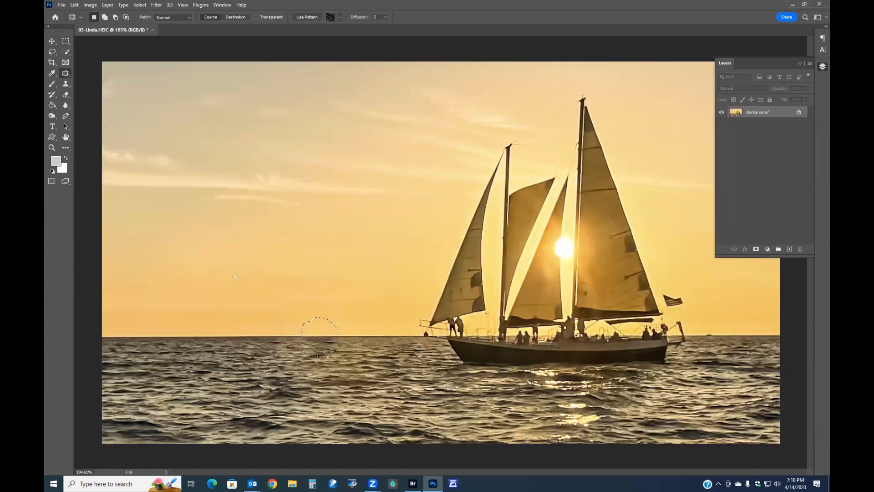
{"action": "left_click", "coordinate": [66, 41]}
{"action": "key", "text": "ctrl+d"}
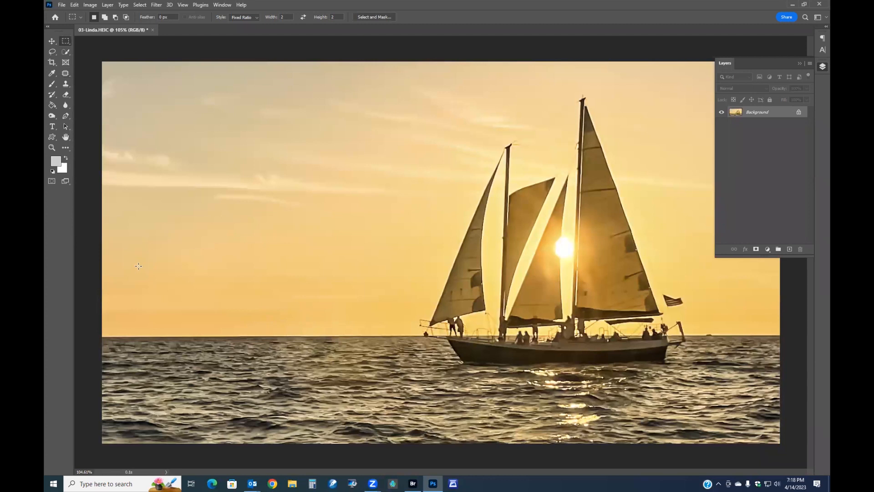
Duplicate the layer and darken the water near the horizon left of the boat with the Burn tool
{"action": "scroll", "coordinate": [156, 269], "scroll_direction": "down", "scroll_amount": 2}
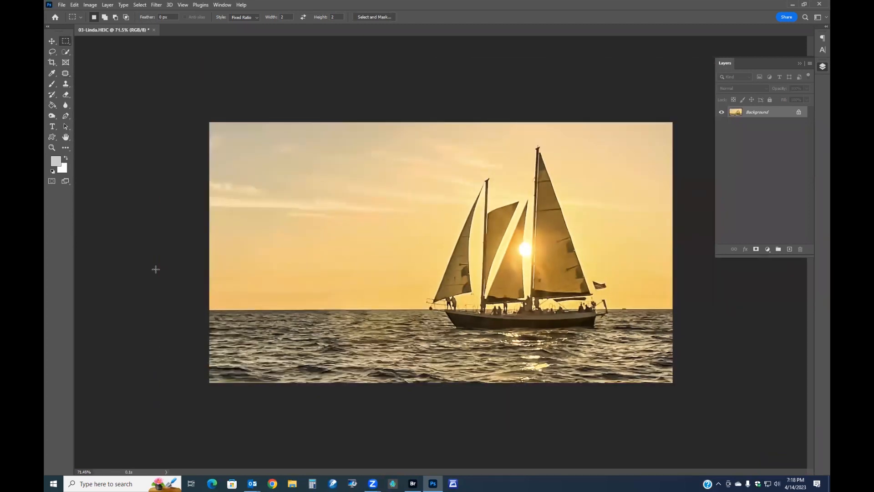
{"action": "scroll", "coordinate": [227, 309], "scroll_direction": "up", "scroll_amount": 2}
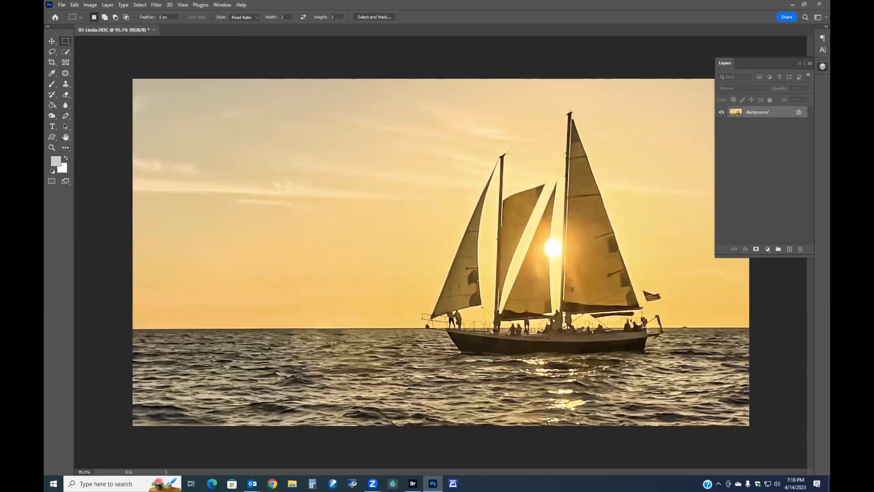
{"action": "key", "text": "ctrl+j"}
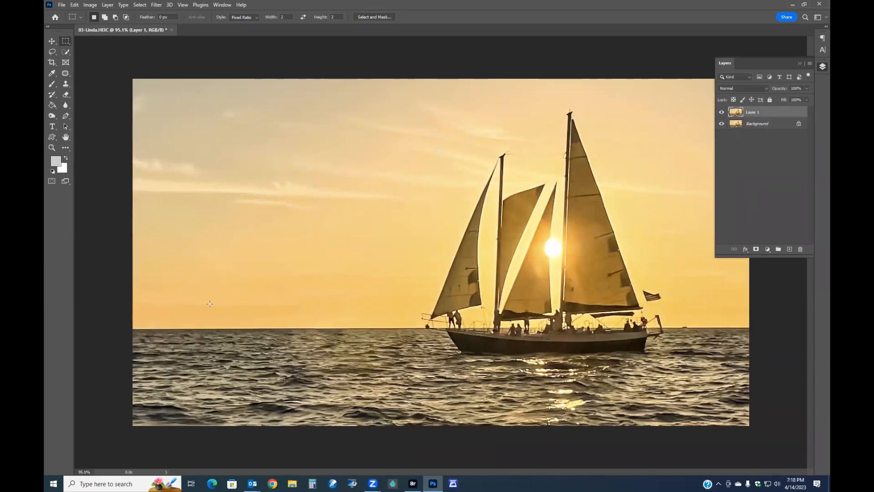
{"action": "left_click", "coordinate": [52, 115]}
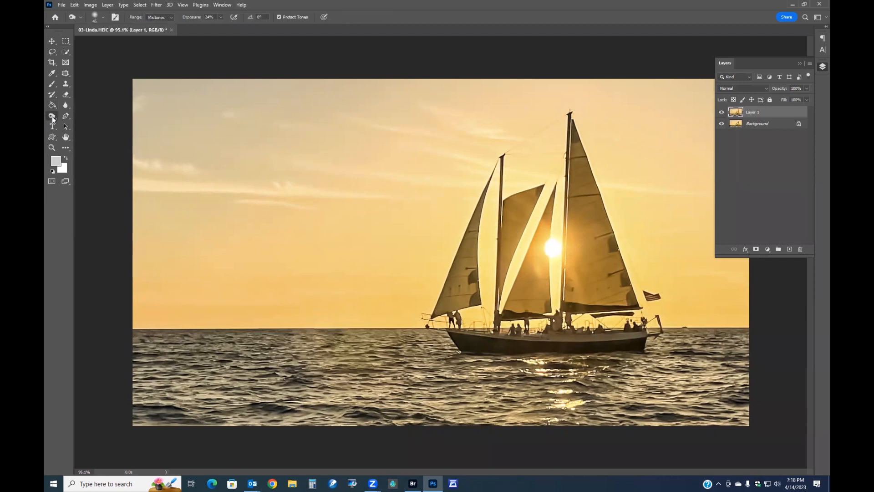
{"action": "right_click", "coordinate": [52, 116]}
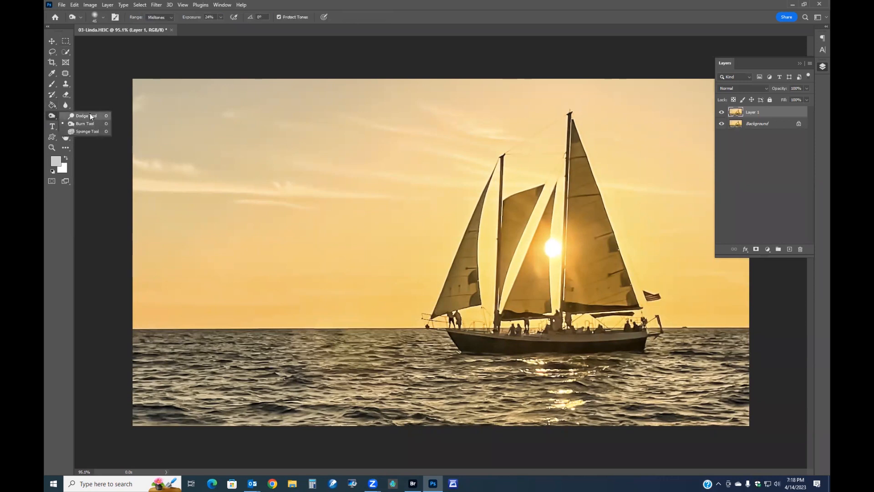
{"action": "left_click", "coordinate": [87, 123]}
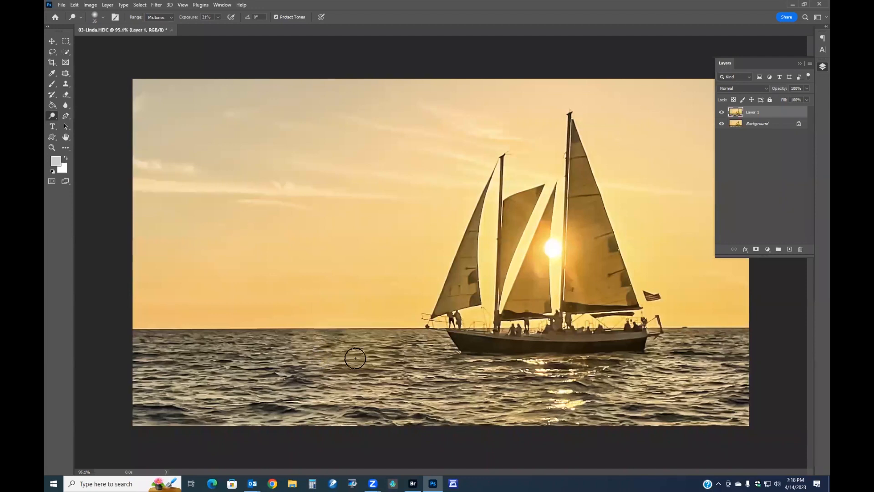
{"action": "mouse_move", "coordinate": [342, 336]}
{"action": "left_mouse_down"}
{"action": "mouse_move", "coordinate": [320, 330]}
{"action": "mouse_move", "coordinate": [334, 350]}
{"action": "mouse_move", "coordinate": [326, 331]}
{"action": "mouse_move", "coordinate": [265, 368]}
{"action": "mouse_move", "coordinate": [278, 412]}
{"action": "mouse_move", "coordinate": [293, 413]}
{"action": "mouse_move", "coordinate": [343, 331]}
{"action": "left_mouse_up"}
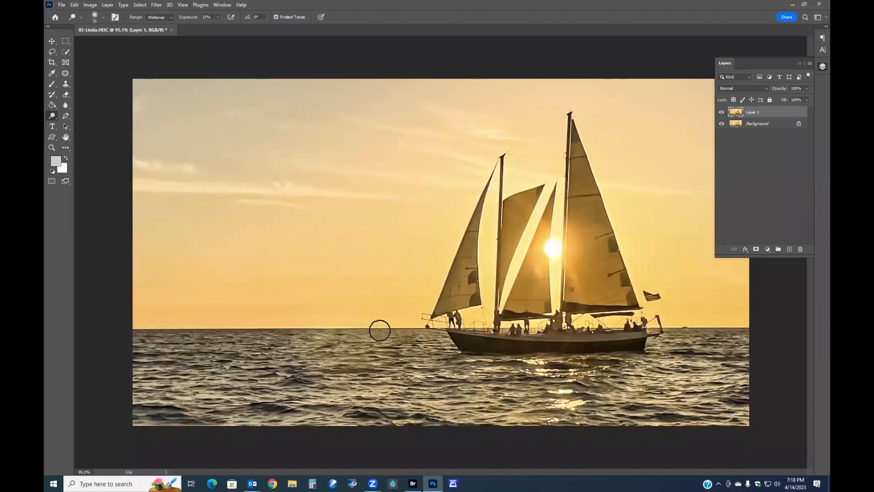
Compare the burned layer against the original, lower its opacity slightly and merge it down
{"action": "left_click", "coordinate": [721, 112]}
{"action": "left_click", "coordinate": [721, 112]}
{"action": "mouse_move", "coordinate": [781, 91]}
{"action": "left_mouse_down"}
{"action": "mouse_move", "coordinate": [764, 91]}
{"action": "mouse_move", "coordinate": [772, 90]}
{"action": "left_mouse_up"}
{"action": "key", "text": "ctrl+e"}
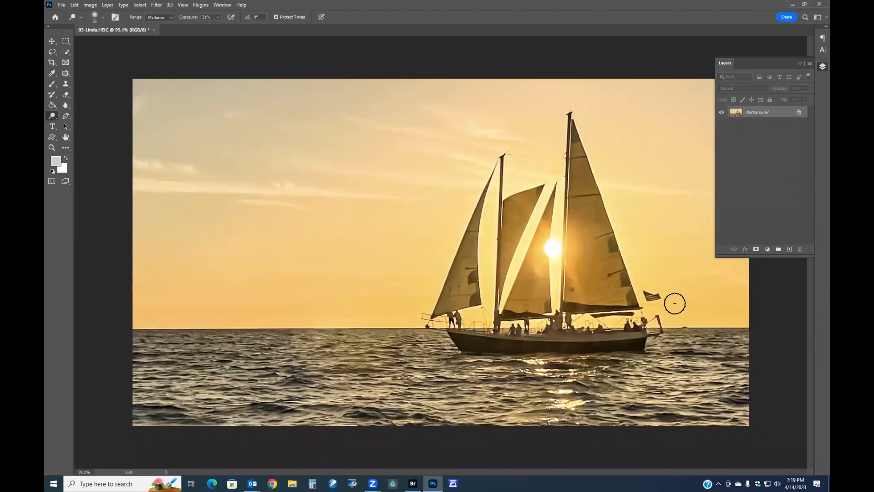
Duplicate the layer again and open the Topaz Adjust 5 filter on the copy
{"action": "scroll", "coordinate": [674, 303], "scroll_direction": "down", "scroll_amount": 3}
{"action": "scroll", "coordinate": [674, 303], "scroll_direction": "up", "scroll_amount": 1}
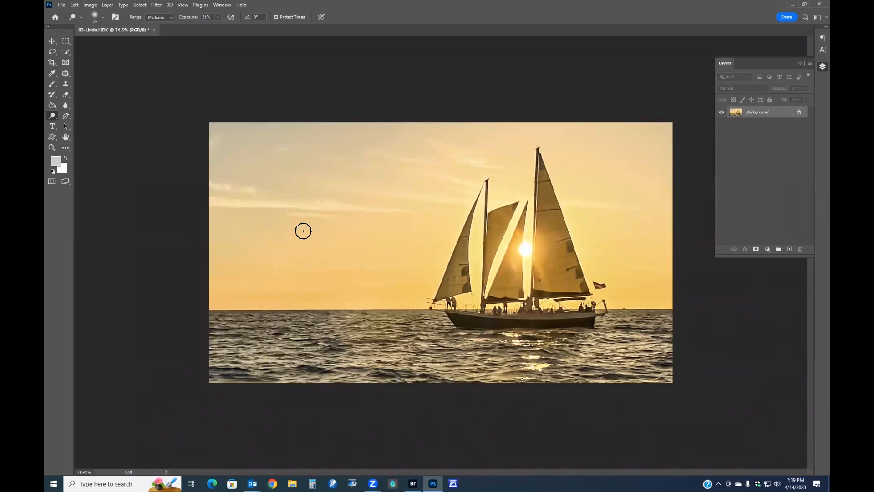
{"action": "key", "text": "ctrl+j"}
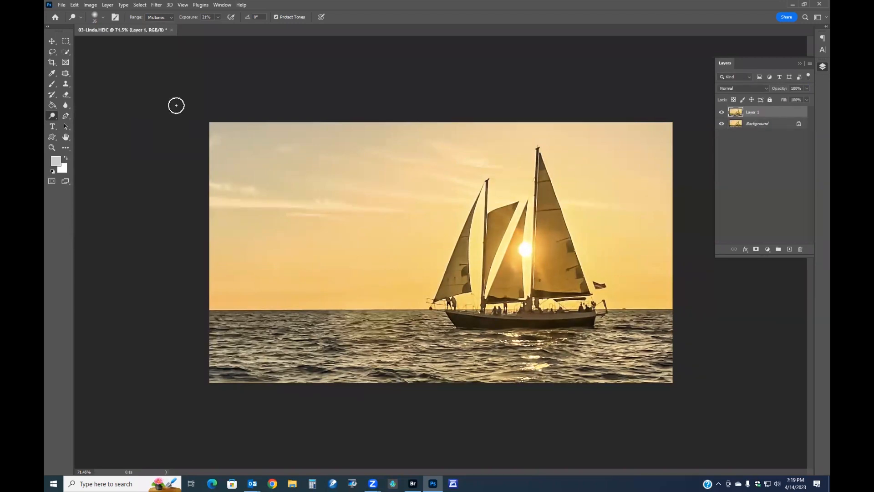
{"action": "left_click", "coordinate": [156, 5]}
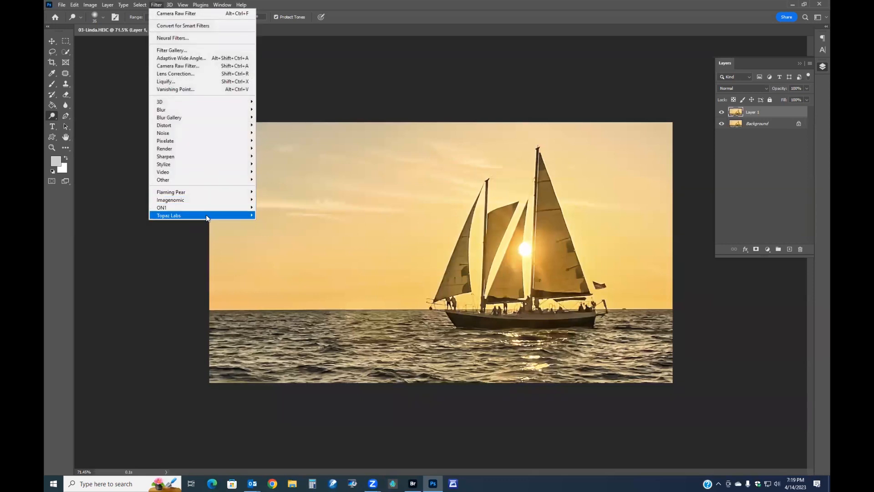
{"action": "mouse_move", "coordinate": [205, 215]}
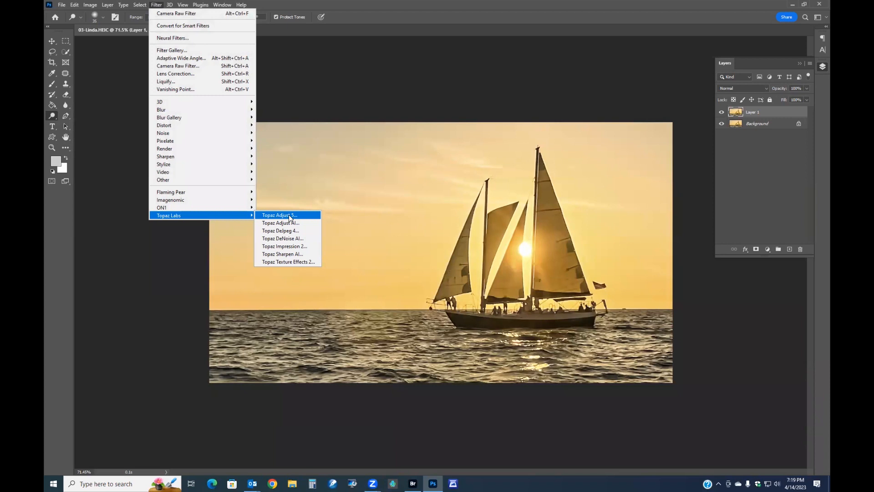
{"action": "left_click", "coordinate": [289, 217]}
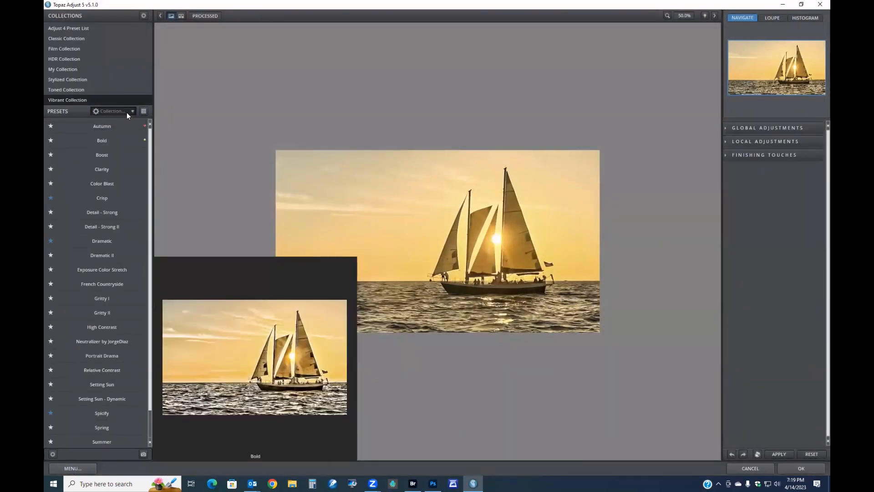
Switch the preset list to Favorites, preview several presets and apply the Dramatic preset
{"action": "left_click", "coordinate": [130, 111]}
{"action": "left_click", "coordinate": [121, 125]}
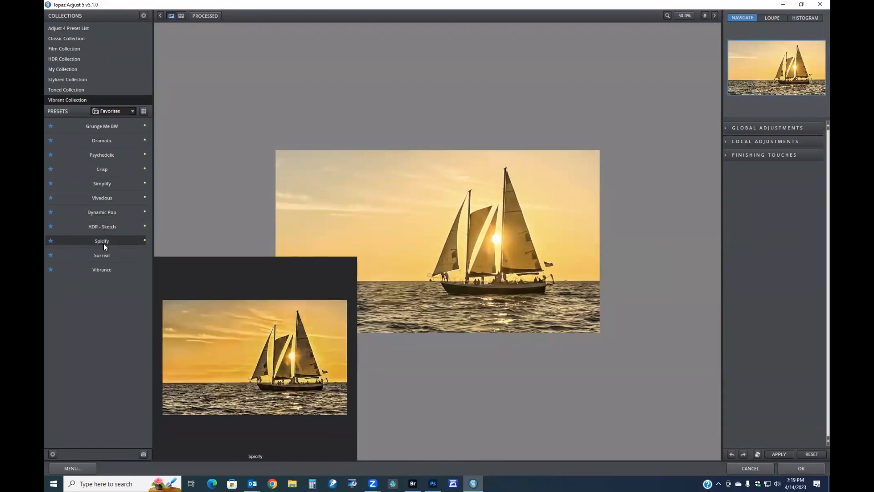
{"action": "left_click", "coordinate": [101, 271]}
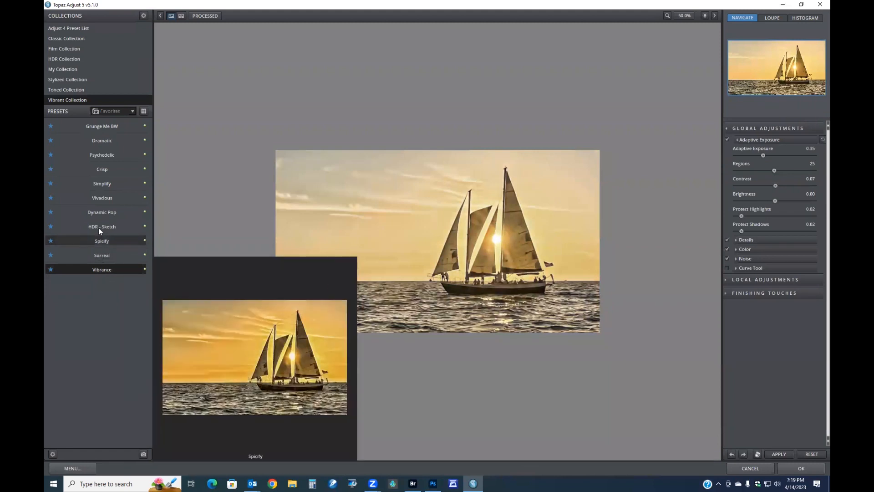
{"action": "left_click", "coordinate": [100, 198]}
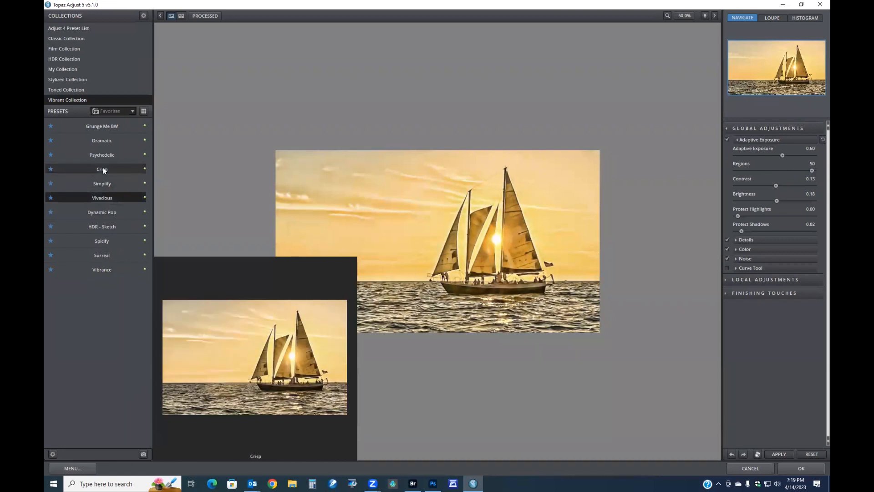
{"action": "left_click", "coordinate": [105, 168]}
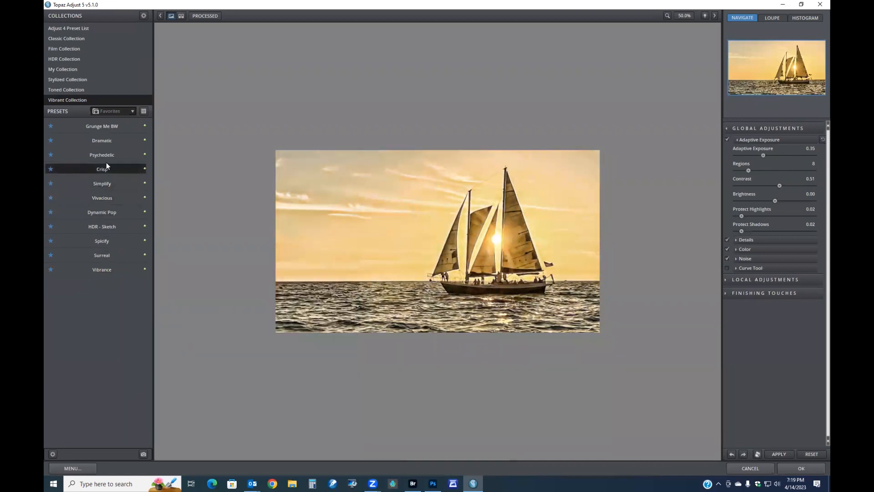
{"action": "left_click", "coordinate": [106, 155]}
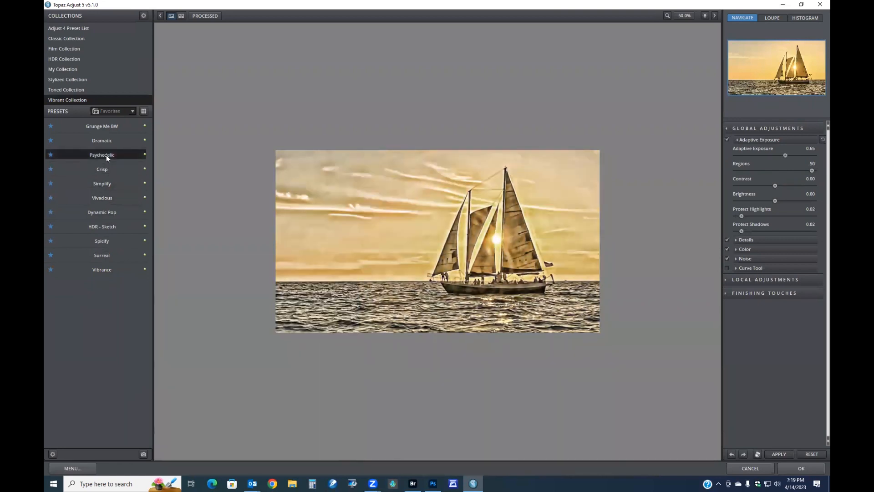
{"action": "left_click", "coordinate": [109, 140]}
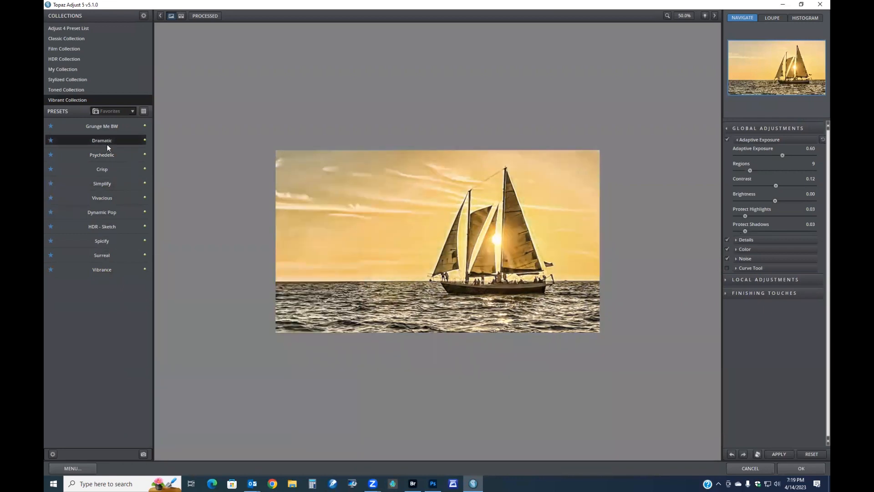
{"action": "left_click", "coordinate": [793, 465]}
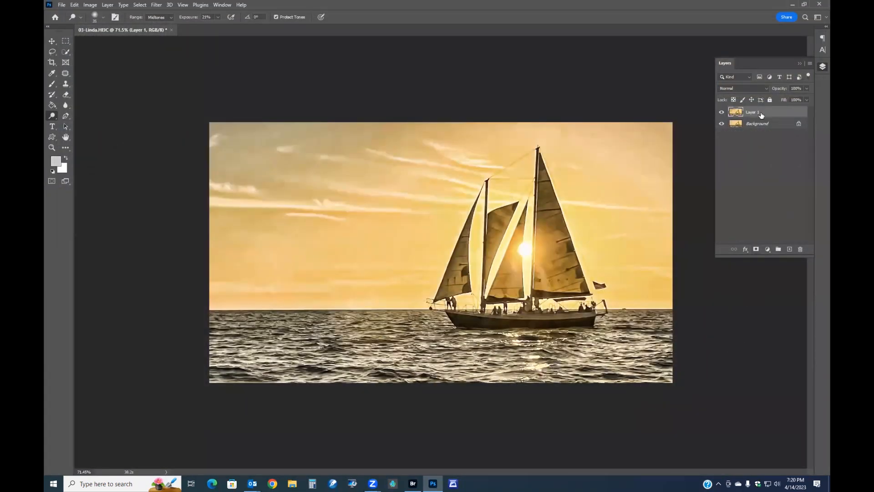
Set the Topaz layer's opacity to 20%, compare it with the original and merge it down
{"action": "left_click_drag", "start_coordinate": [781, 90], "coordinate": [668, 91]}
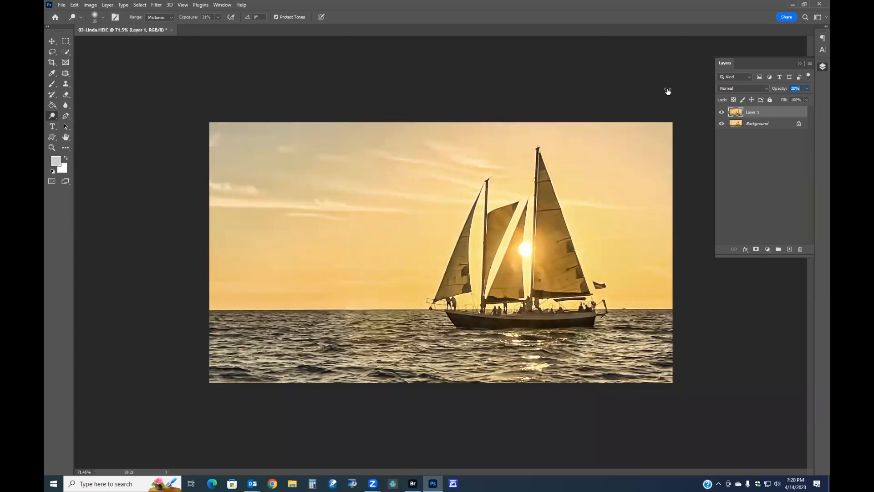
{"action": "left_click", "coordinate": [722, 113]}
{"action": "left_click", "coordinate": [722, 112]}
{"action": "left_click", "coordinate": [721, 113]}
{"action": "left_click", "coordinate": [721, 114]}
{"action": "key", "text": "ctrl+e"}
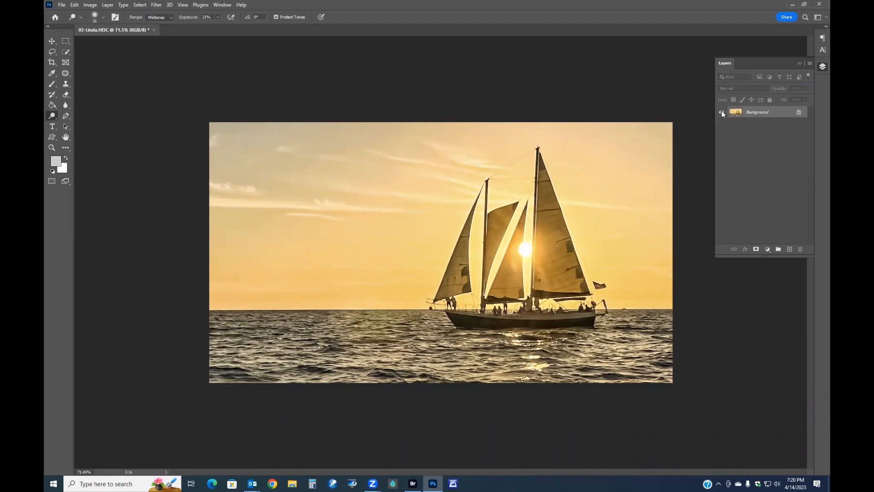
Add a -5 vignette in the Camera Raw Filter's Effects section and apply the filter
{"action": "key", "text": "shift+ctrl+a"}
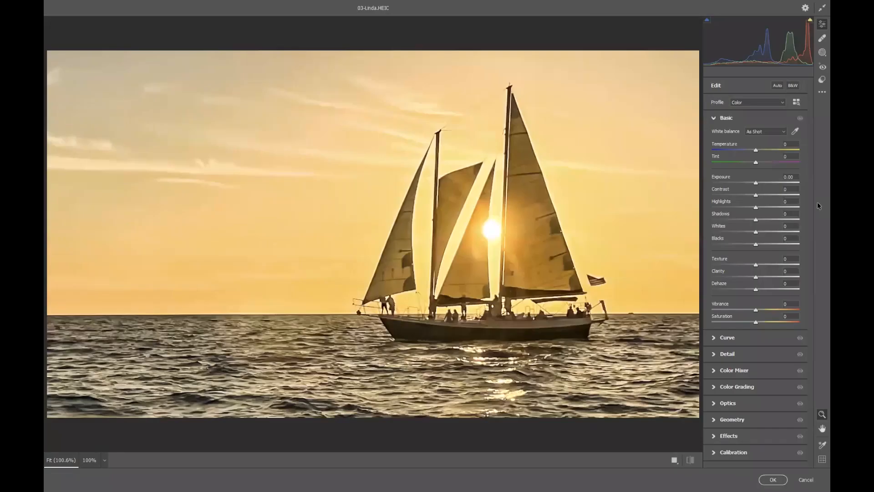
{"action": "left_click", "coordinate": [736, 436]}
{"action": "left_click_drag", "start_coordinate": [757, 297], "coordinate": [753, 294]}
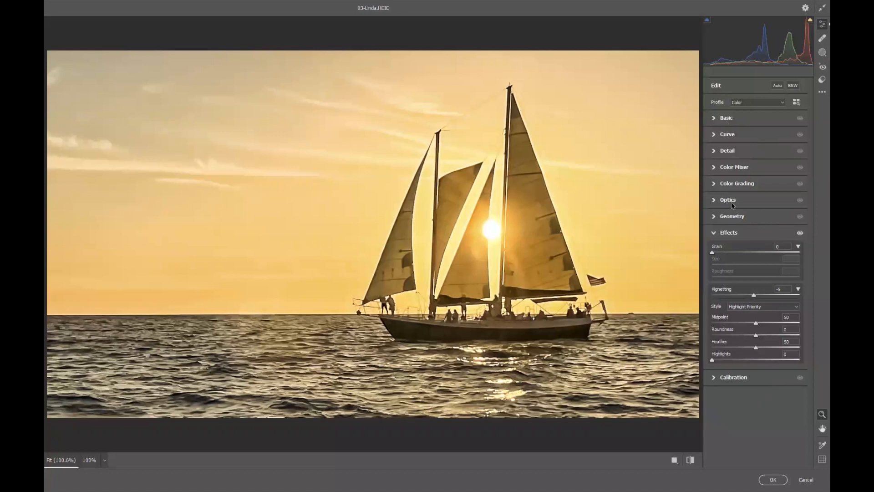
{"action": "left_click", "coordinate": [772, 479]}
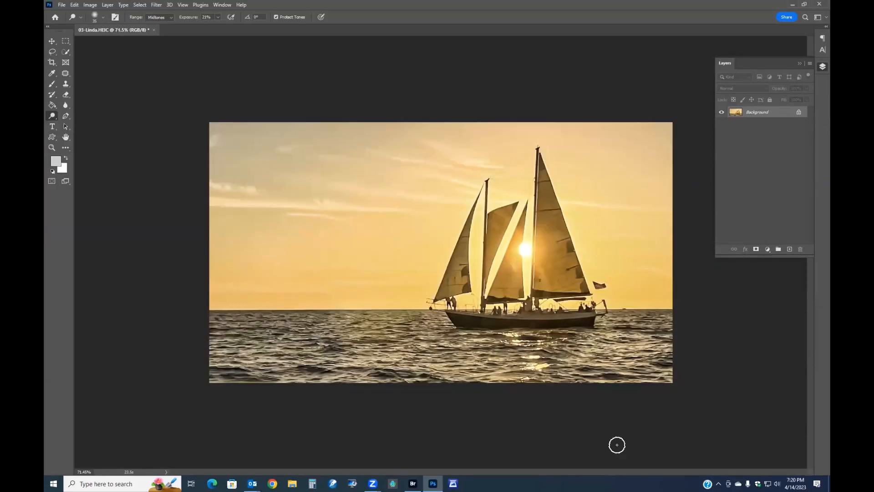
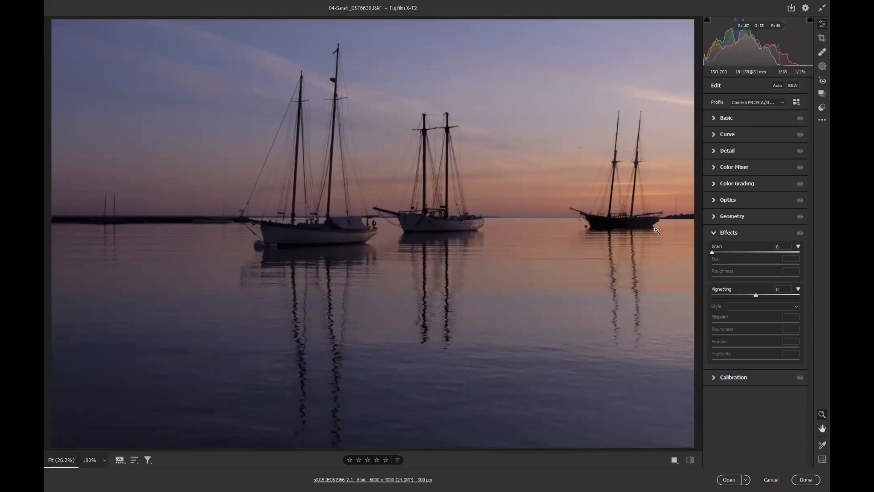
Apply Auto tone settings, then set Exposure to +0.70 and Shadows to +70
{"action": "left_click", "coordinate": [778, 86]}
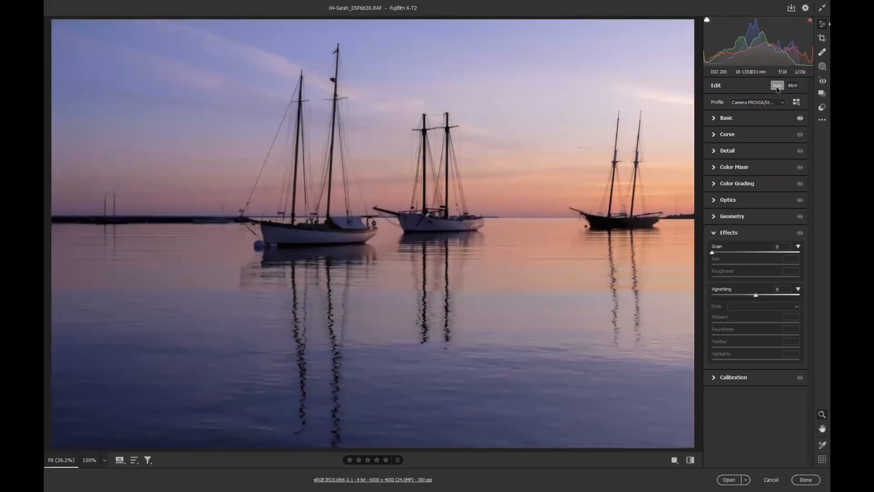
{"action": "left_click", "coordinate": [728, 119]}
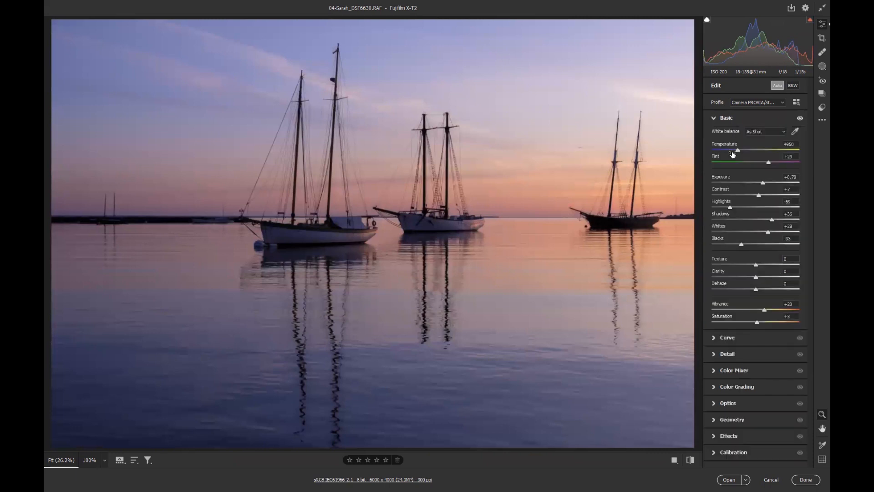
{"action": "left_click", "coordinate": [763, 184]}
{"action": "left_click_drag", "start_coordinate": [764, 185], "coordinate": [763, 185]}
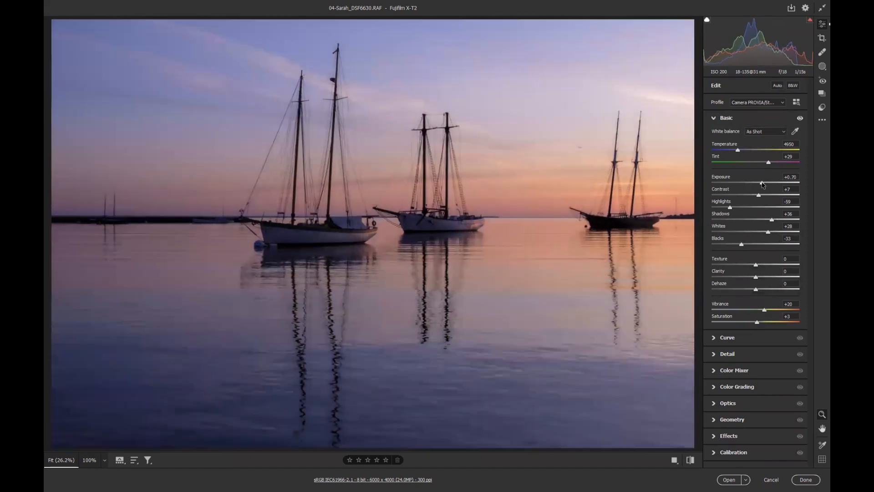
{"action": "left_click_drag", "start_coordinate": [772, 220], "coordinate": [786, 221]}
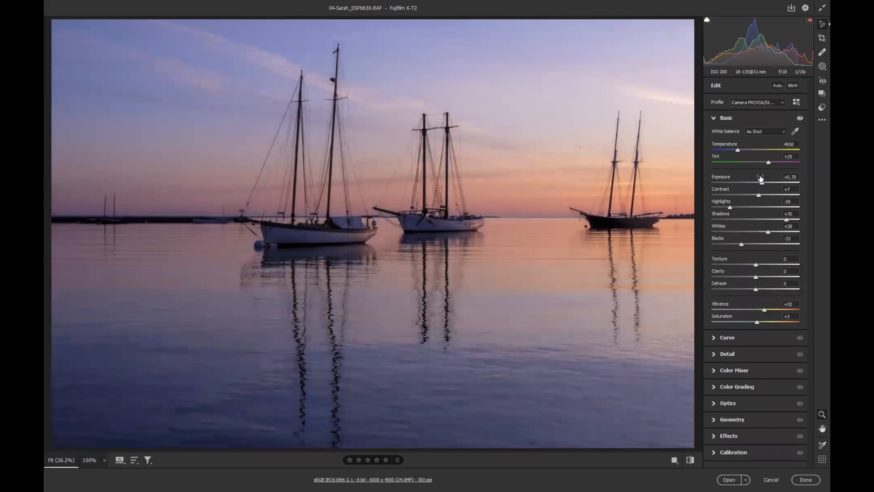
Set Temperature to 5400 and Tint to +14, with Exposure at +0.65
{"action": "left_click_drag", "start_coordinate": [762, 184], "coordinate": [766, 163]}
{"action": "left_click", "coordinate": [743, 150]}
{"action": "left_click_drag", "start_coordinate": [745, 149], "coordinate": [744, 149]}
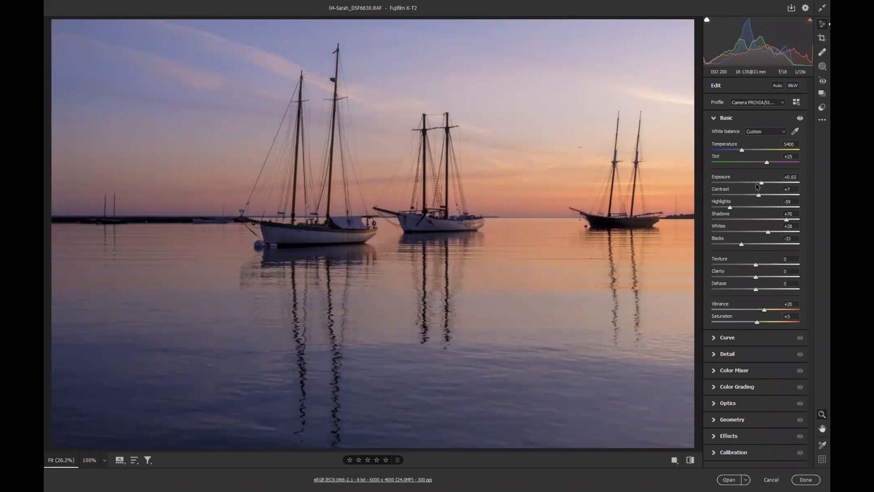
{"action": "left_click_drag", "start_coordinate": [767, 164], "coordinate": [762, 164]}
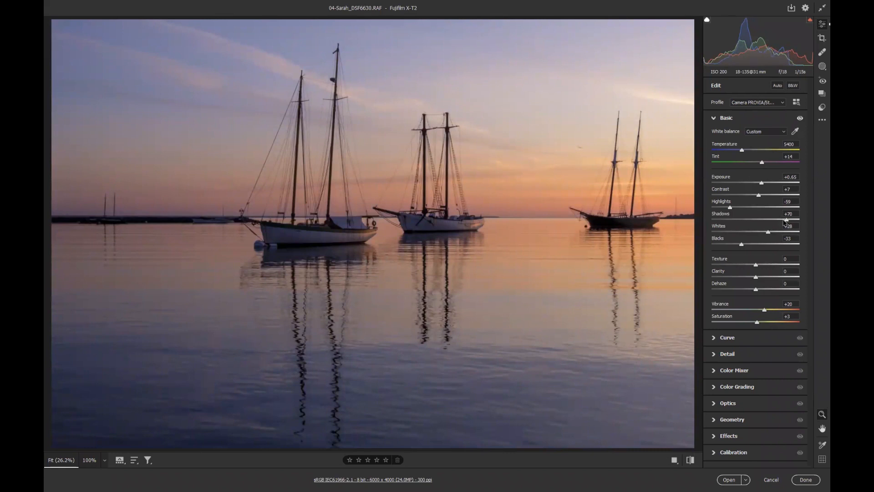
Raise Shadows to +85 and set Texture to +27, Clarity to -16 and Dehaze to -5
{"action": "left_click_drag", "start_coordinate": [787, 220], "coordinate": [793, 220]}
{"action": "left_click_drag", "start_coordinate": [755, 264], "coordinate": [754, 288]}
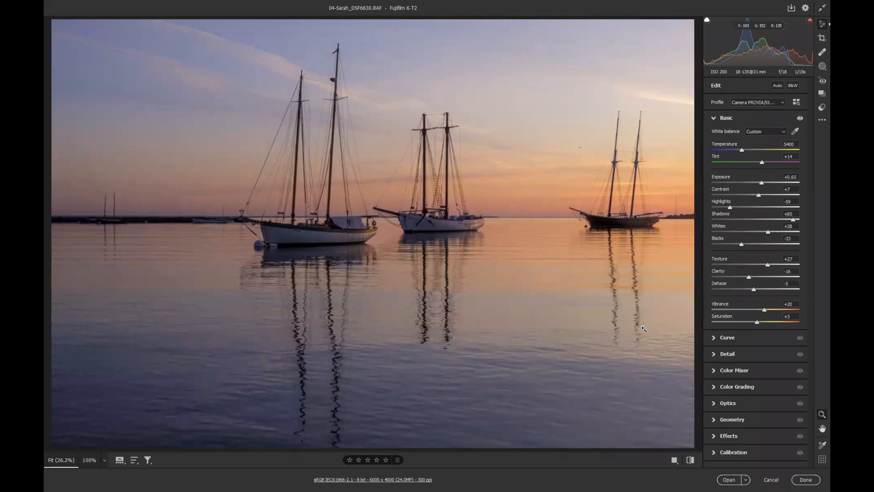
Enable a lens profile correction in Optics with make Fujifilm and model Fujifilm FinePix X100
{"action": "left_click", "coordinate": [728, 403]}
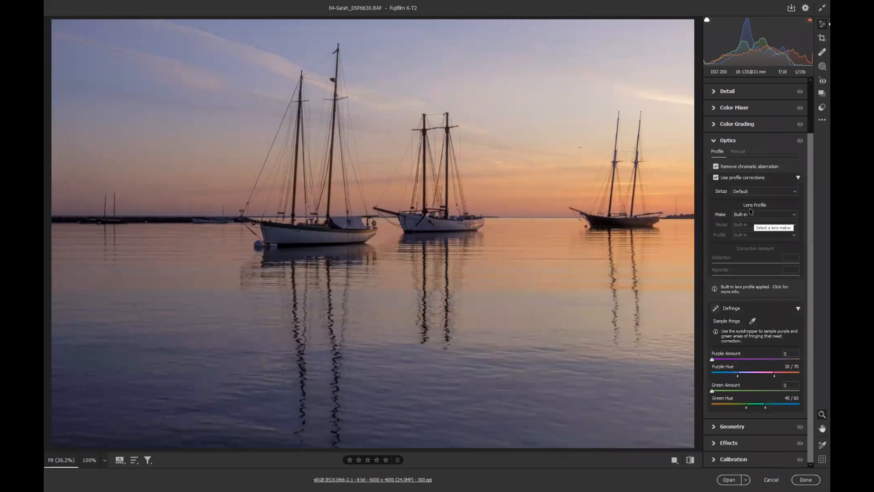
{"action": "left_click", "coordinate": [795, 215]}
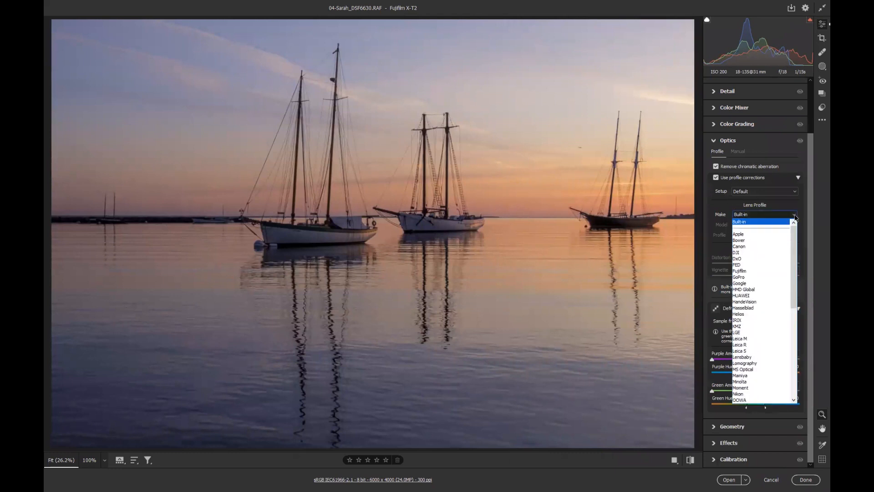
{"action": "left_click", "coordinate": [758, 271]}
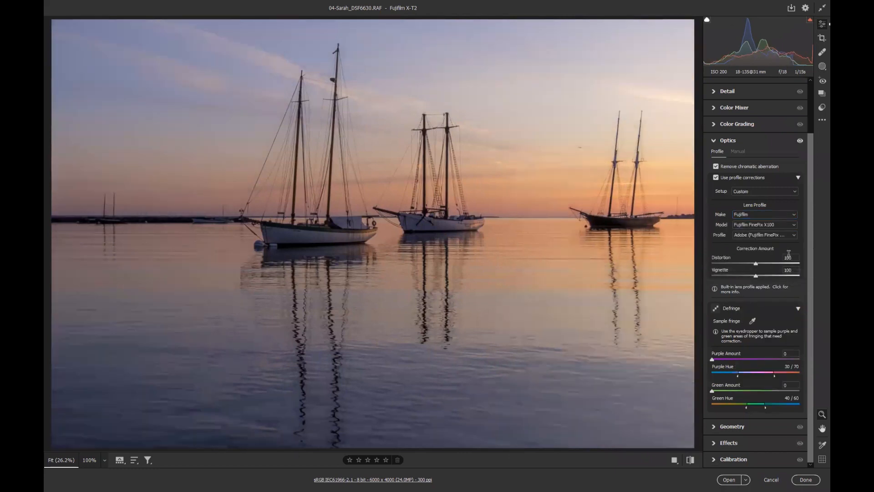
{"action": "left_click", "coordinate": [796, 227]}
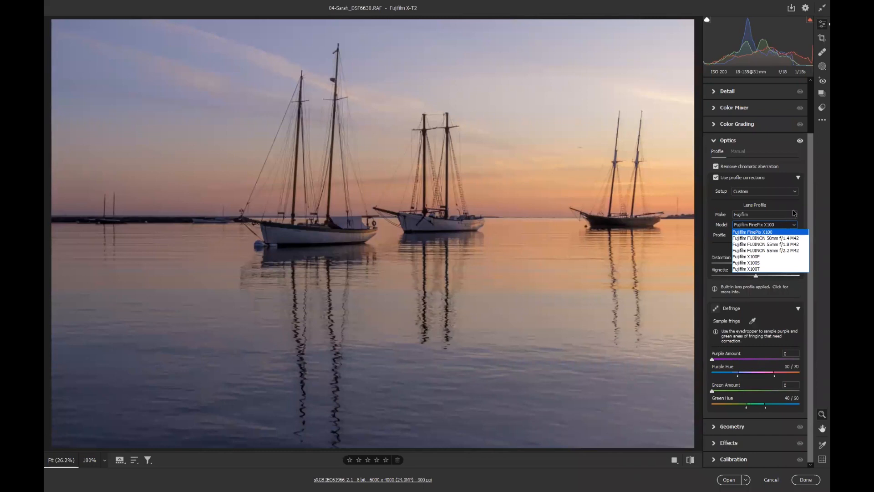
{"action": "left_click", "coordinate": [795, 232]}
{"action": "left_click", "coordinate": [793, 236]}
{"action": "left_click", "coordinate": [792, 237]}
{"action": "left_click", "coordinate": [781, 224]}
{"action": "left_click", "coordinate": [768, 233]}
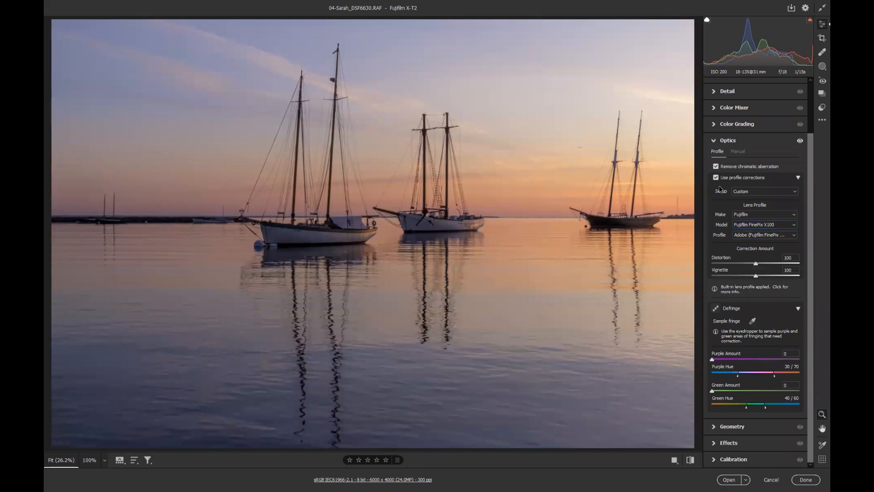
Apply Auto Upright correction in the Geometry section
{"action": "left_click", "coordinate": [713, 141]}
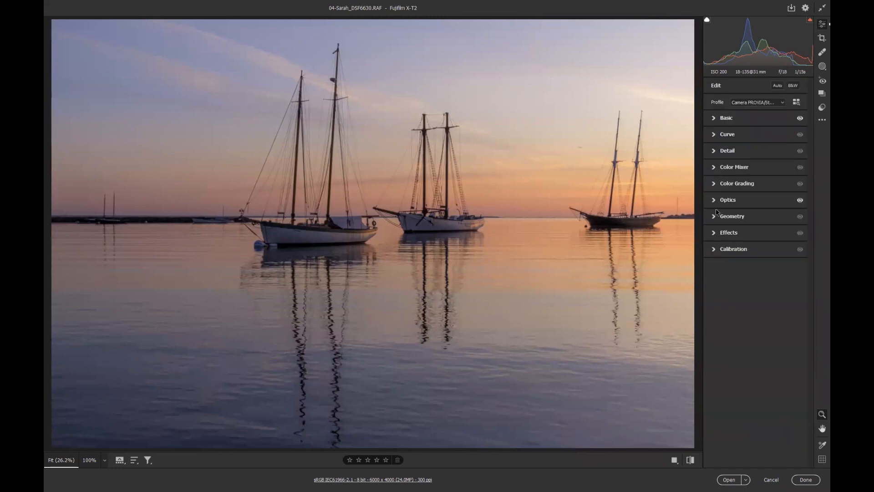
{"action": "left_click", "coordinate": [726, 218]}
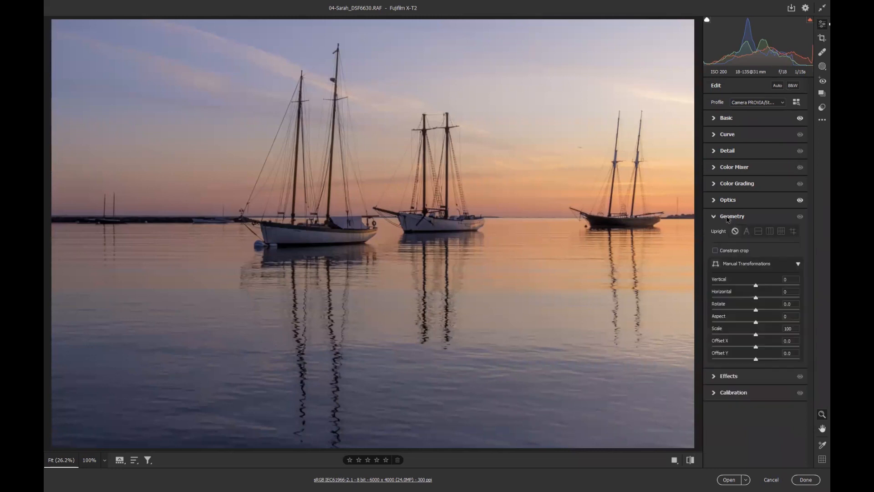
{"action": "left_click", "coordinate": [747, 231]}
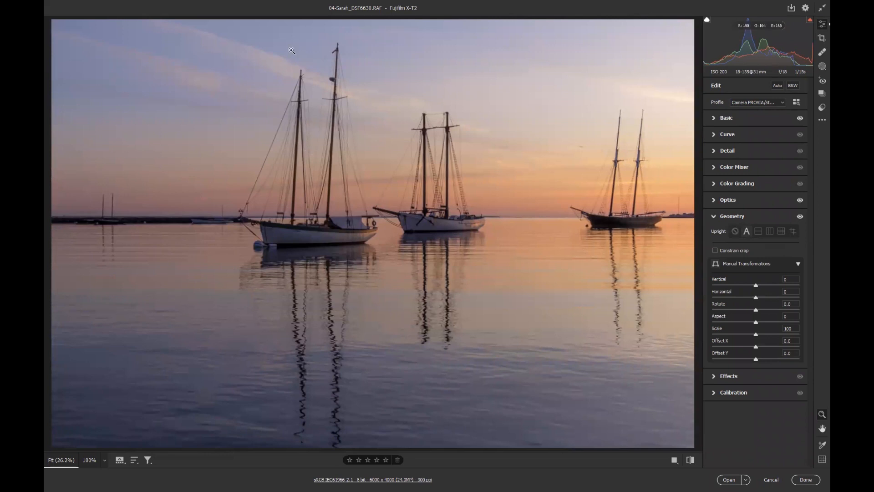
Crop the photo to a 16 x 9 ratio framing the three boats, and commit the crop
{"action": "left_click", "coordinate": [821, 38]}
{"action": "left_click", "coordinate": [758, 100]}
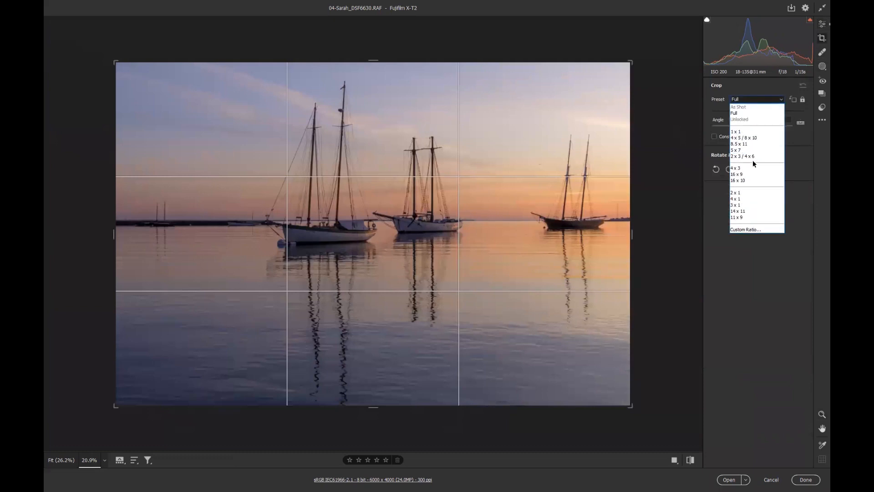
{"action": "left_click", "coordinate": [752, 176]}
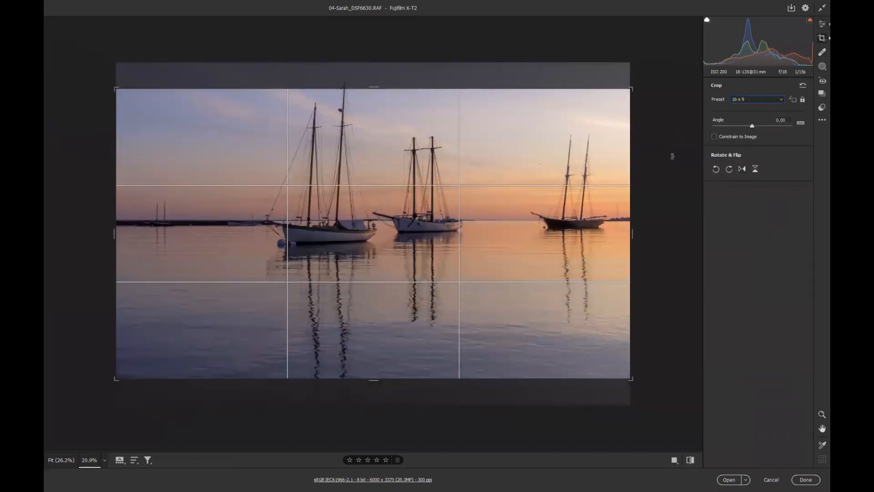
{"action": "left_click_drag", "start_coordinate": [115, 378], "coordinate": [227, 318]}
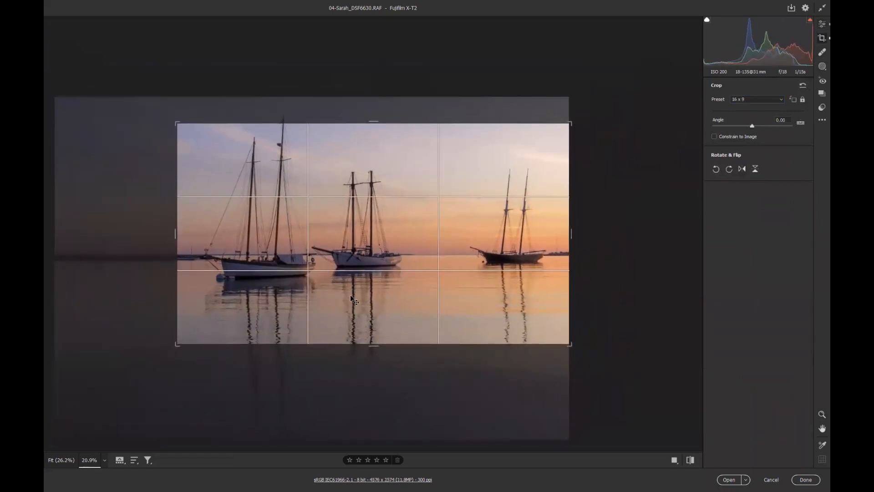
{"action": "left_click_drag", "start_coordinate": [357, 298], "coordinate": [365, 315]}
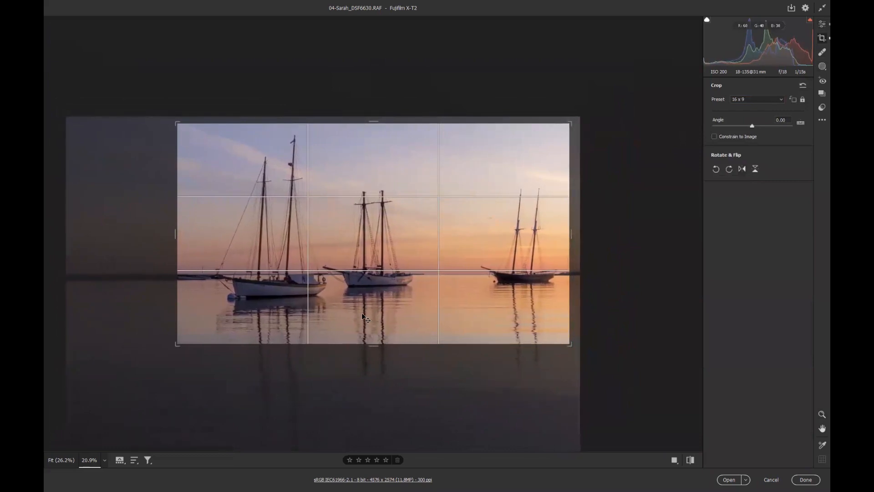
{"action": "left_click_drag", "start_coordinate": [365, 313], "coordinate": [366, 313]}
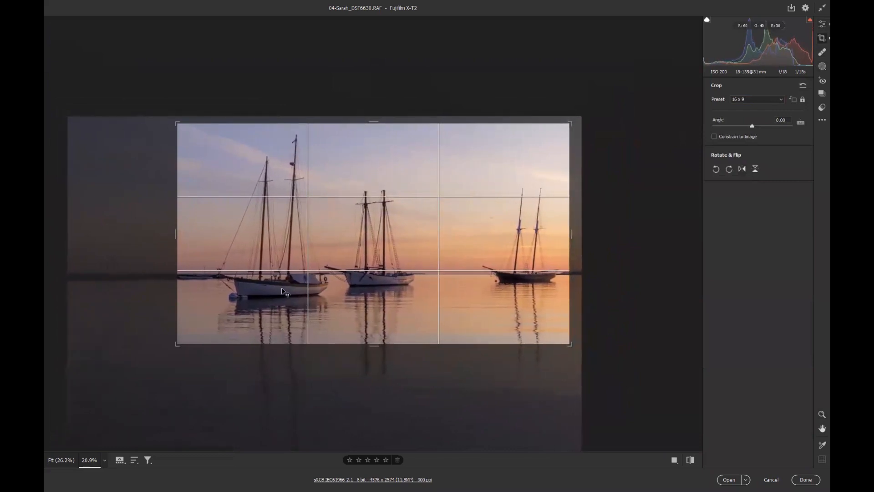
{"action": "left_click_drag", "start_coordinate": [178, 123], "coordinate": [173, 122]}
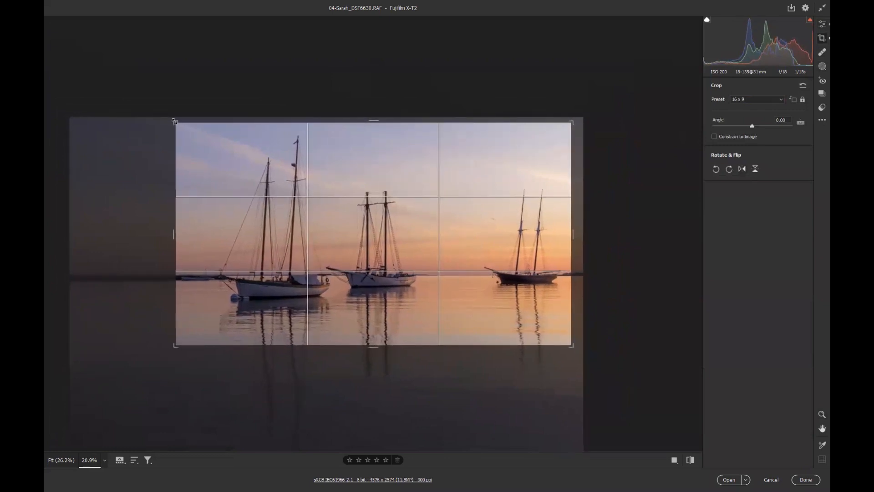
{"action": "left_click_drag", "start_coordinate": [291, 177], "coordinate": [291, 177]}
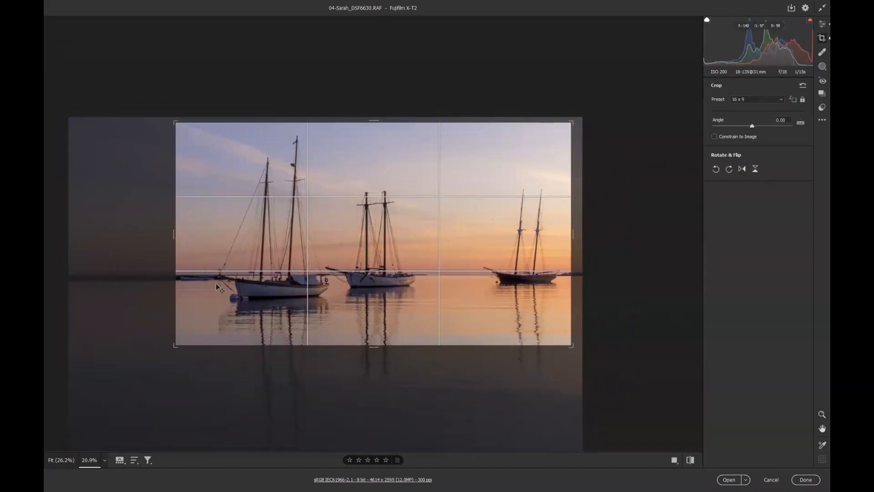
{"action": "left_click_drag", "start_coordinate": [175, 346], "coordinate": [158, 348]}
{"action": "mouse_move", "coordinate": [175, 120]}
{"action": "left_mouse_down"}
{"action": "mouse_move", "coordinate": [162, 116]}
{"action": "mouse_move", "coordinate": [169, 120]}
{"action": "left_mouse_up"}
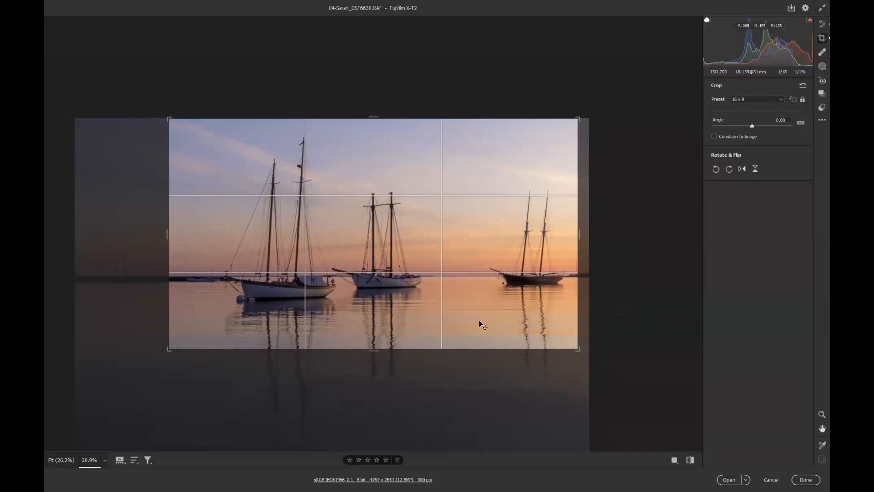
{"action": "key", "text": "Return"}
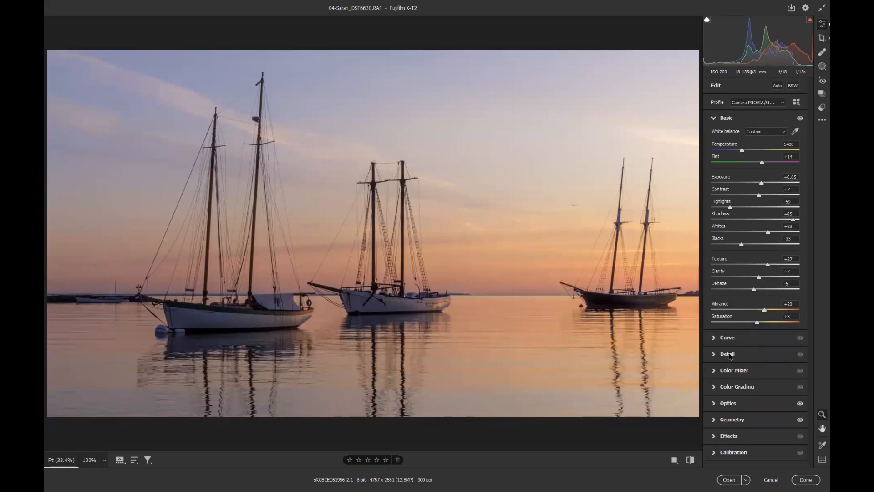
Set sharpening Masking to 38 and Noise Reduction to 28 in the Detail section, checking at 100%
{"action": "left_click", "coordinate": [727, 354]}
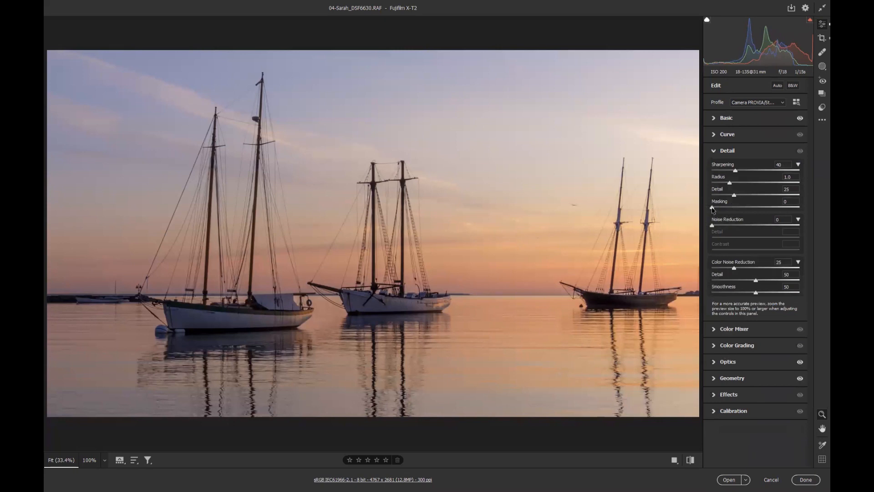
{"action": "left_click_drag", "start_coordinate": [713, 208], "coordinate": [738, 227]}
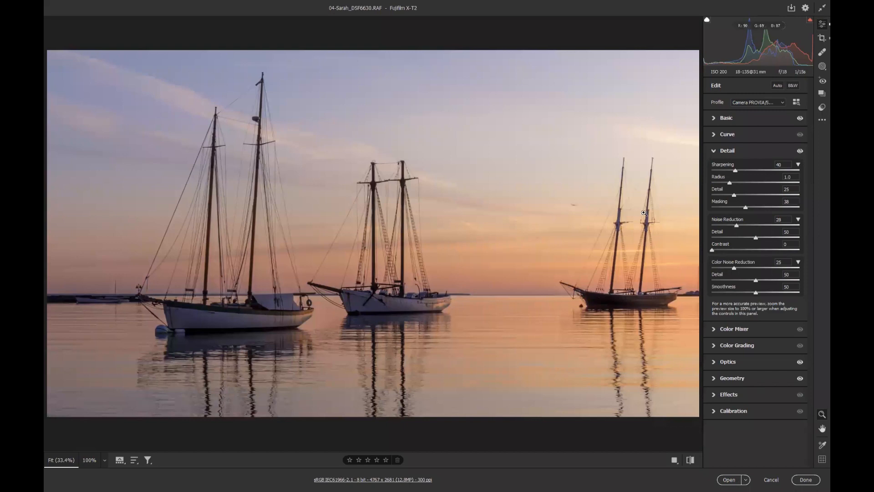
{"action": "left_click", "coordinate": [572, 208]}
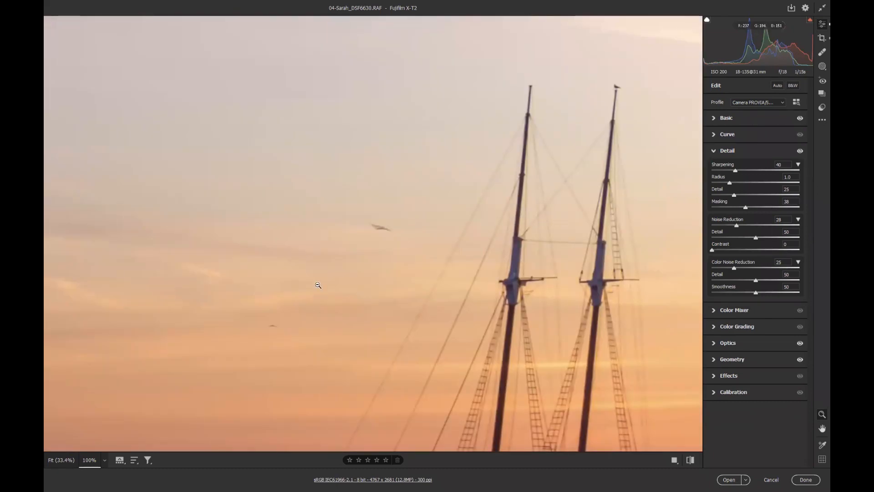
{"action": "left_click", "coordinate": [351, 281]}
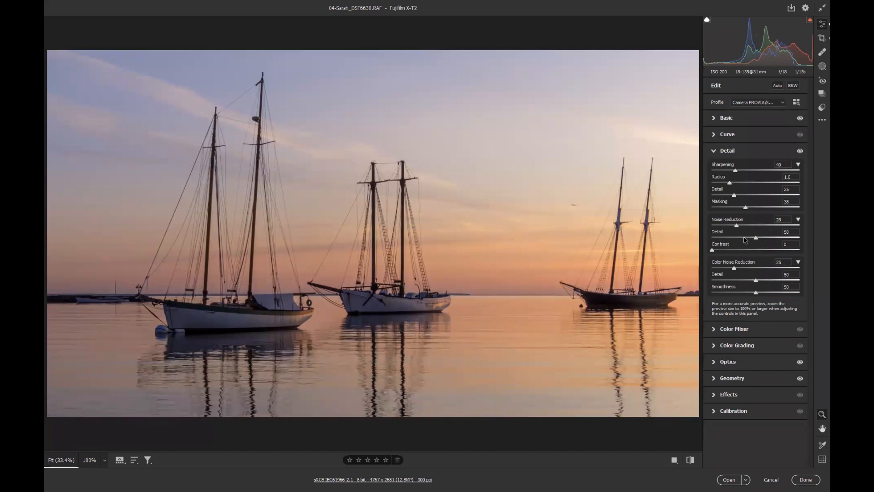
Raise Vibrance to +64 and reset Saturation to 0 in the Basic section
{"action": "left_click", "coordinate": [735, 122]}
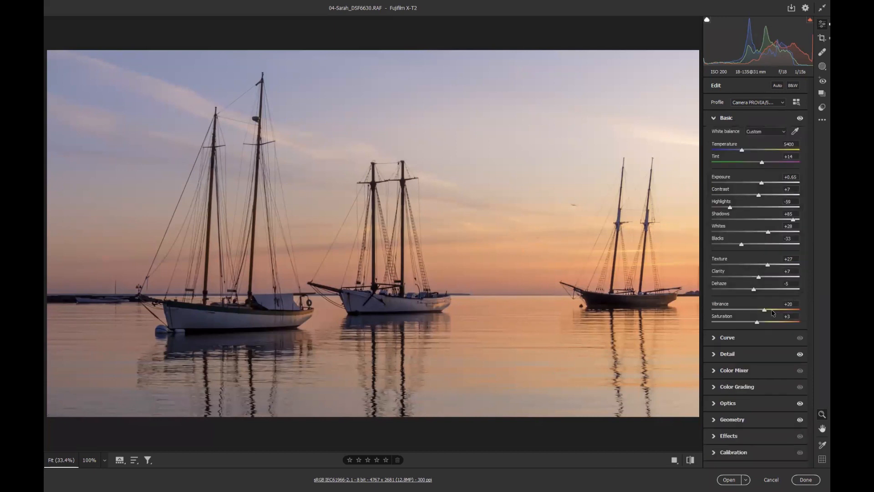
{"action": "mouse_move", "coordinate": [767, 312]}
{"action": "left_mouse_down"}
{"action": "mouse_move", "coordinate": [787, 312]}
{"action": "mouse_move", "coordinate": [760, 322]}
{"action": "left_mouse_up"}
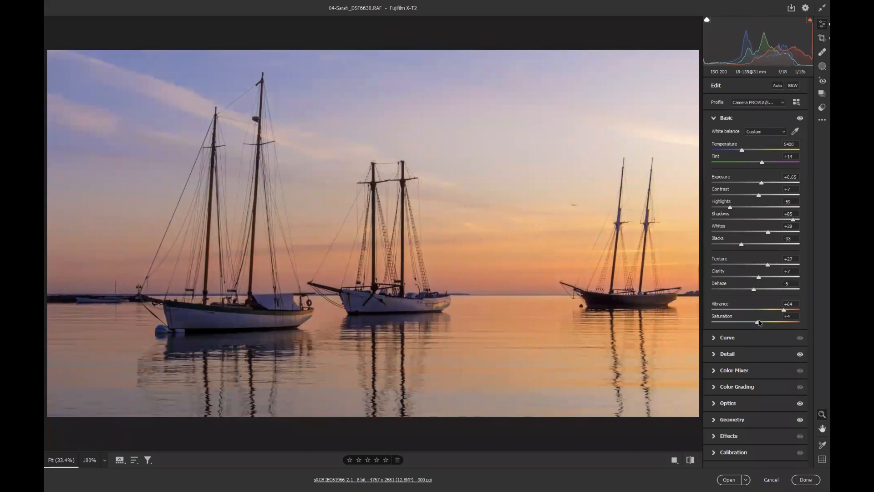
{"action": "double_click", "coordinate": [759, 322]}
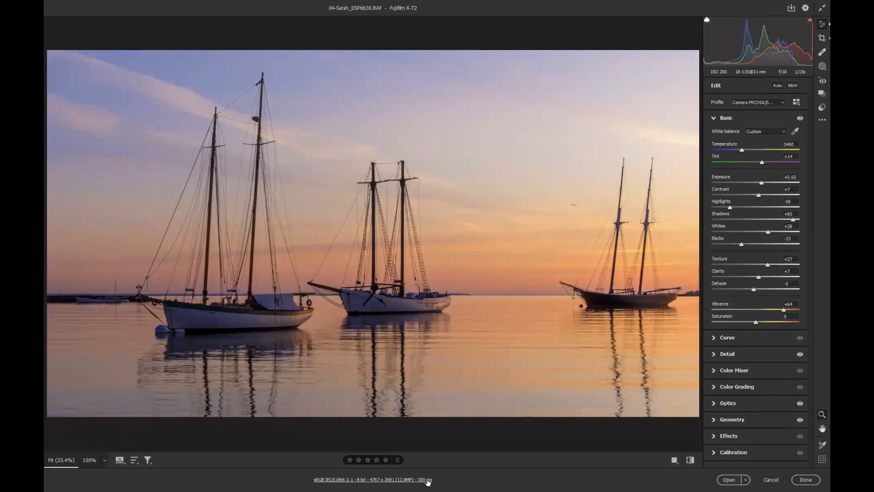
Open the image in Photoshop and lower the Blues saturation to -53 with a Hue/Saturation targeted adjustment on the water
{"action": "left_click", "coordinate": [728, 479]}
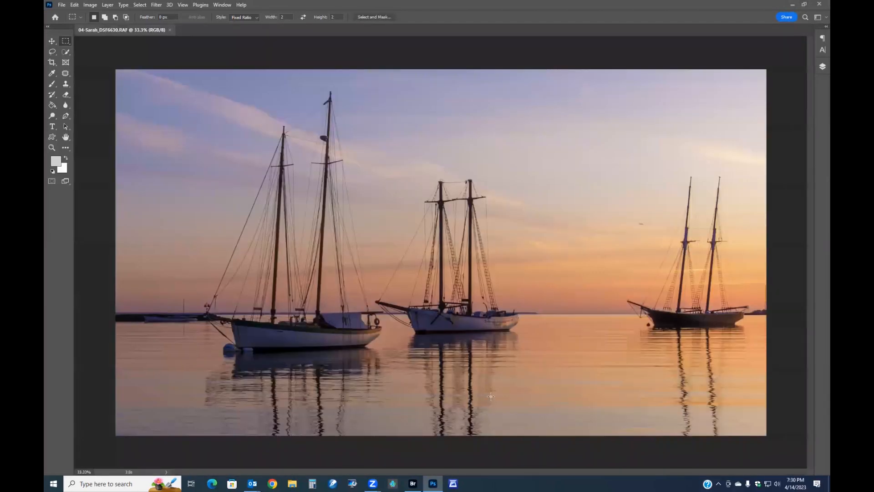
{"action": "key", "text": "ctrl+u"}
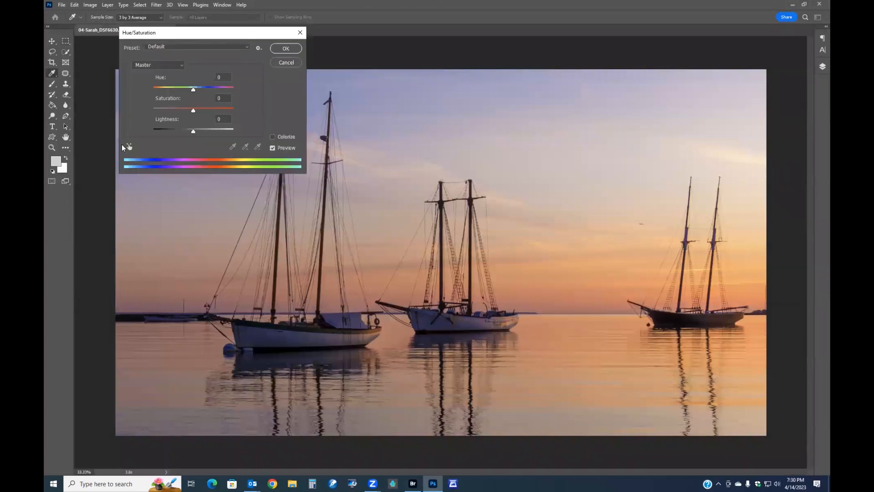
{"action": "left_click", "coordinate": [129, 146]}
{"action": "left_click", "coordinate": [265, 335]}
{"action": "left_click_drag", "start_coordinate": [263, 337], "coordinate": [242, 337]}
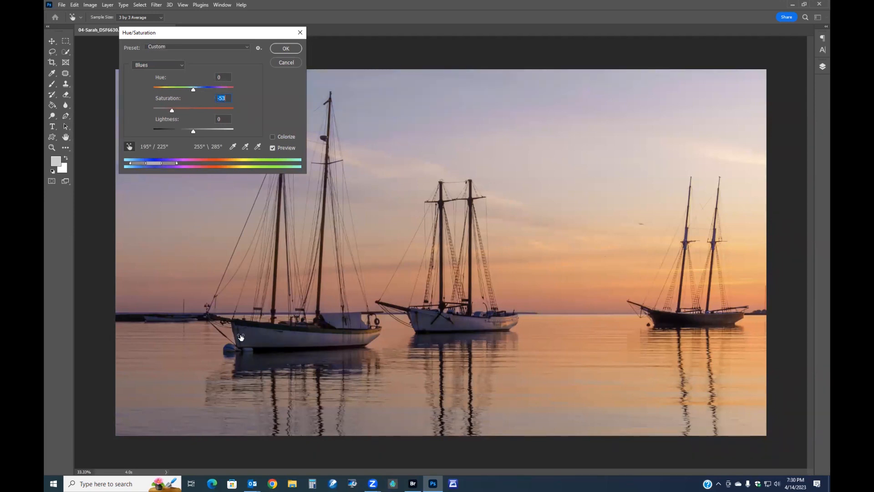
Lower the Magentas saturation to -43 by dragging on the water near the middle boat
{"action": "left_click", "coordinate": [485, 319]}
{"action": "left_click_drag", "start_coordinate": [484, 318], "coordinate": [462, 324]}
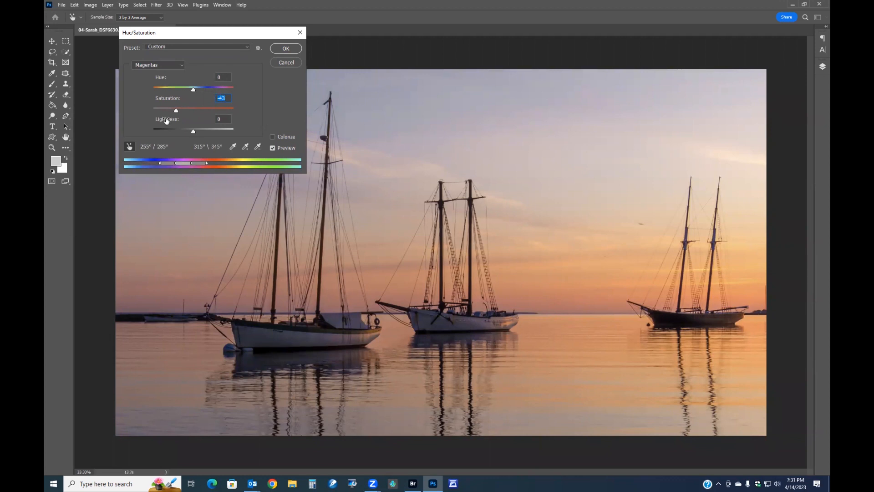
Nudge the Magentas Lightness slightly, apply the Hue/Saturation adjustment and clear the selection
{"action": "mouse_move", "coordinate": [193, 131]}
{"action": "left_mouse_down"}
{"action": "mouse_move", "coordinate": [211, 133]}
{"action": "mouse_move", "coordinate": [189, 131]}
{"action": "mouse_move", "coordinate": [203, 133]}
{"action": "left_mouse_up"}
{"action": "left_click", "coordinate": [280, 49]}
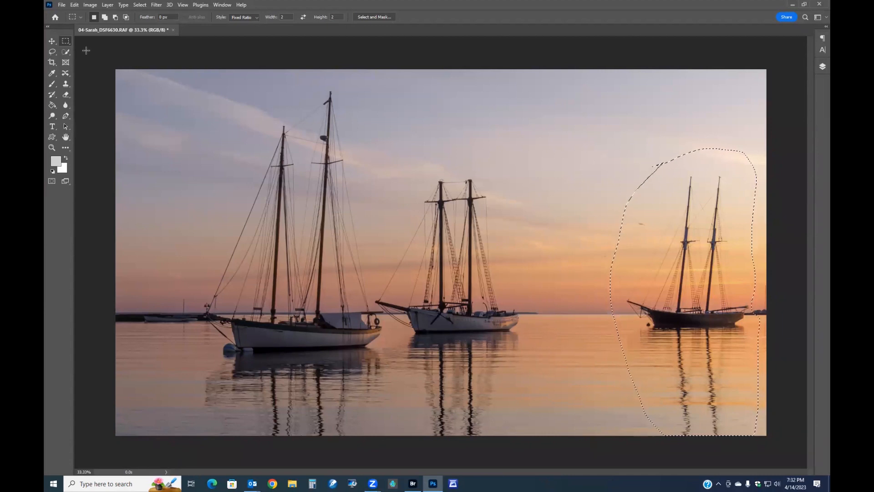
{"action": "left_click", "coordinate": [196, 109]}
Set the Crop tool to the 4 : 5 (8 : 10) ratio and try a portrait crop around the left boat, cancelling it
{"action": "left_click", "coordinate": [52, 62]}
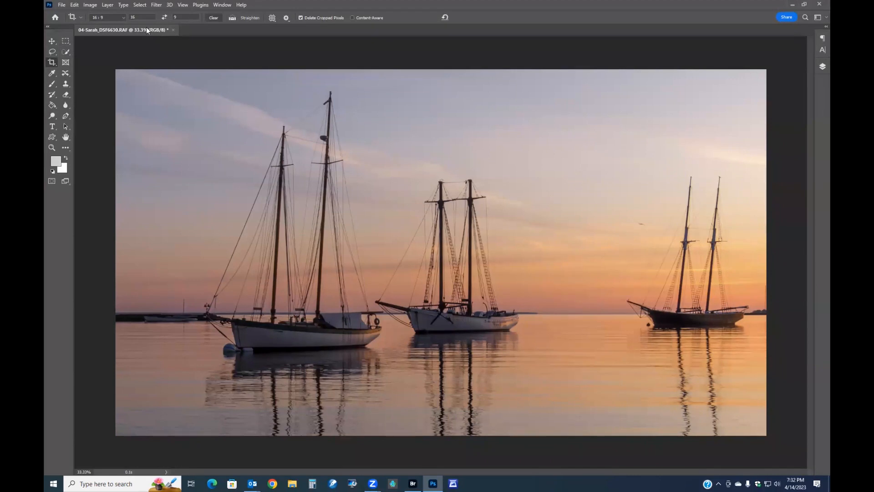
{"action": "left_click", "coordinate": [124, 17]}
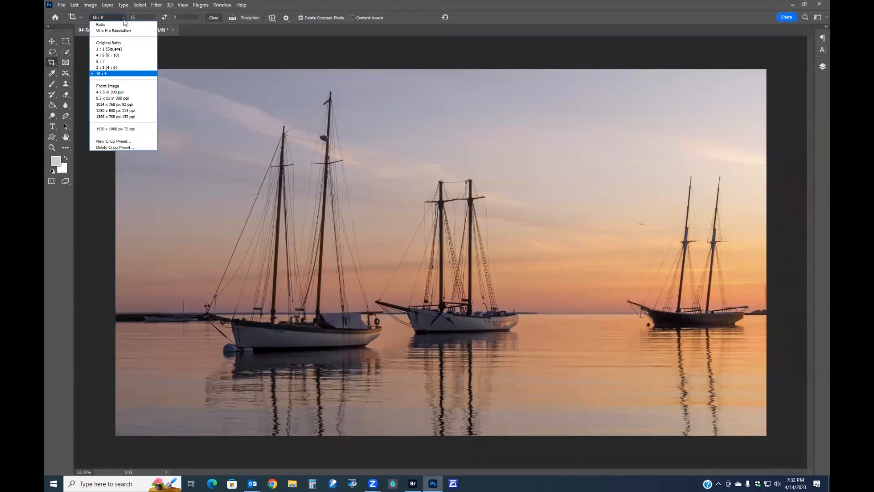
{"action": "left_click", "coordinate": [107, 55]}
{"action": "left_click_drag", "start_coordinate": [139, 82], "coordinate": [161, 42]}
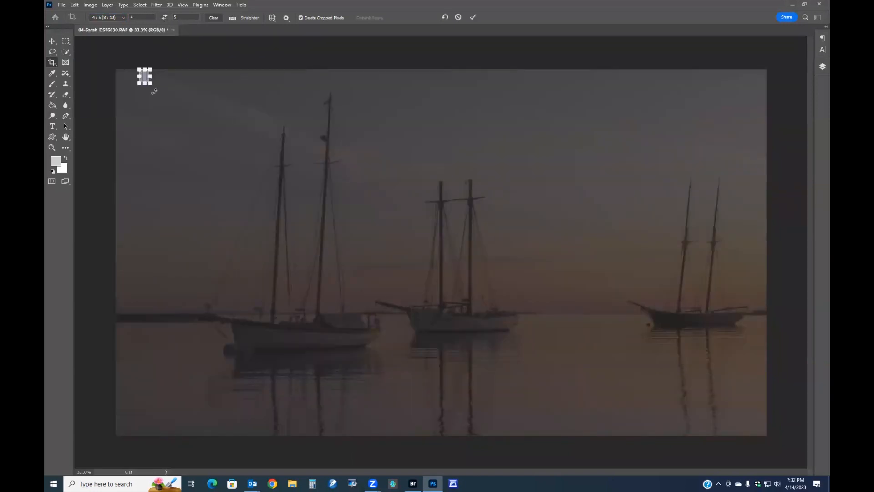
{"action": "left_click", "coordinate": [458, 17]}
{"action": "left_click_drag", "start_coordinate": [135, 83], "coordinate": [558, 371]}
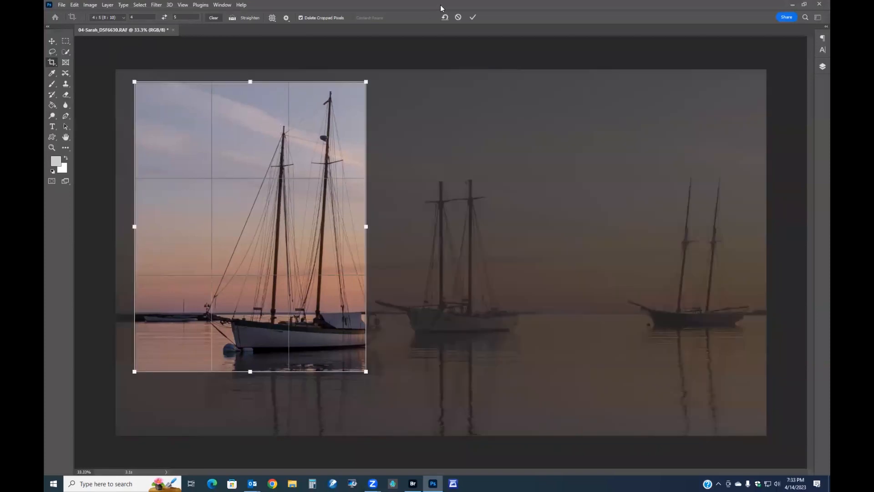
{"action": "left_click", "coordinate": [458, 17]}
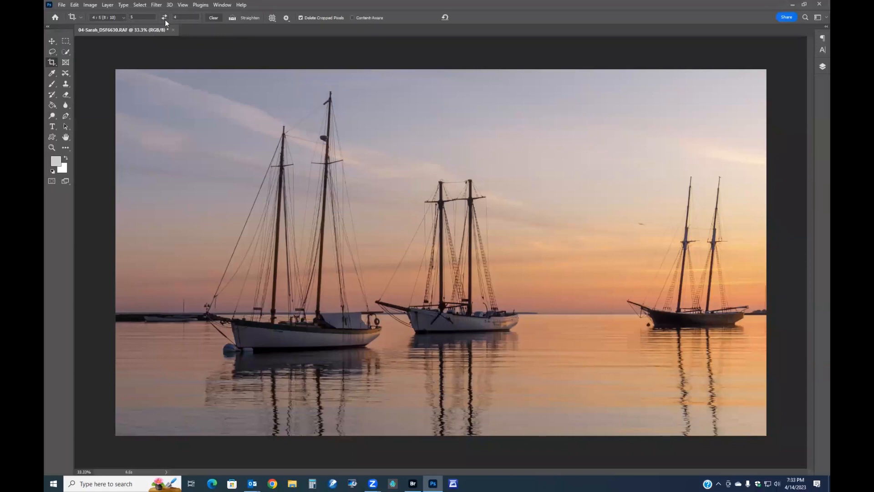
Crop the photo to a landscape 5 : 4 frame holding the two left schooners and commit the crop
{"action": "left_click_drag", "start_coordinate": [146, 85], "coordinate": [583, 437]}
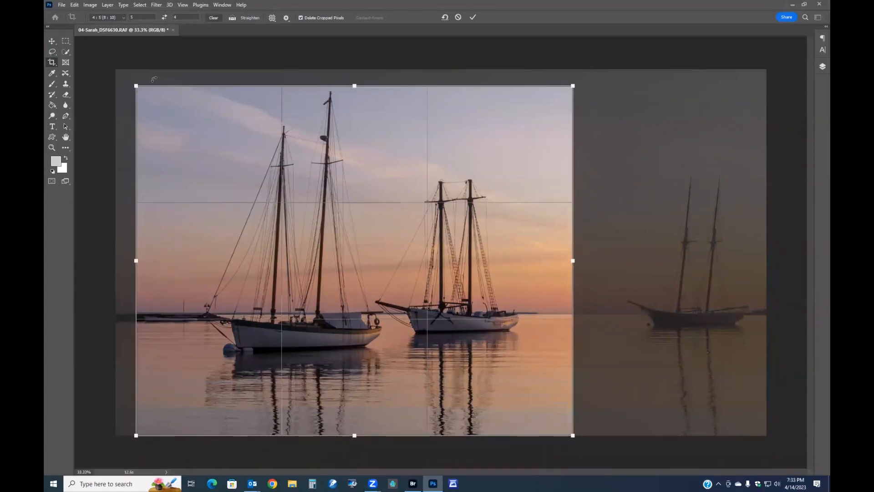
{"action": "left_click_drag", "start_coordinate": [137, 86], "coordinate": [127, 78]}
{"action": "key", "text": "Return"}
{"action": "scroll", "coordinate": [764, 349], "scroll_direction": "up", "scroll_amount": 2}
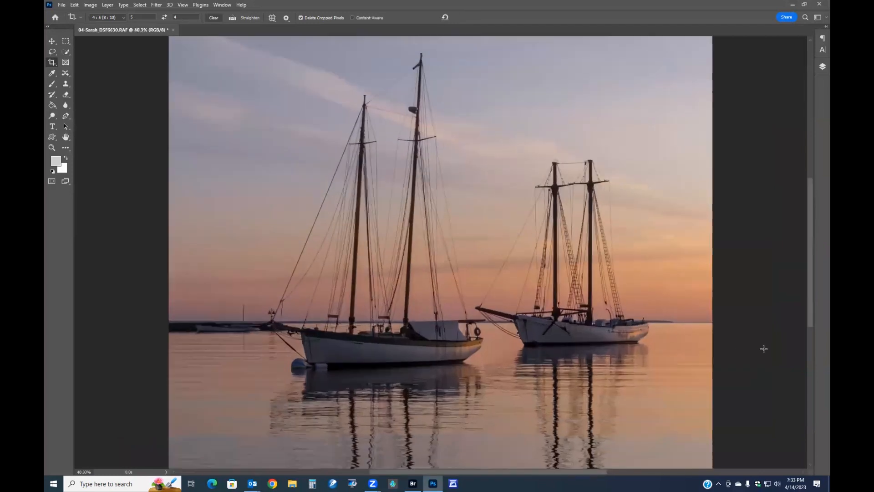
{"action": "scroll", "coordinate": [764, 348], "scroll_direction": "down", "scroll_amount": 2}
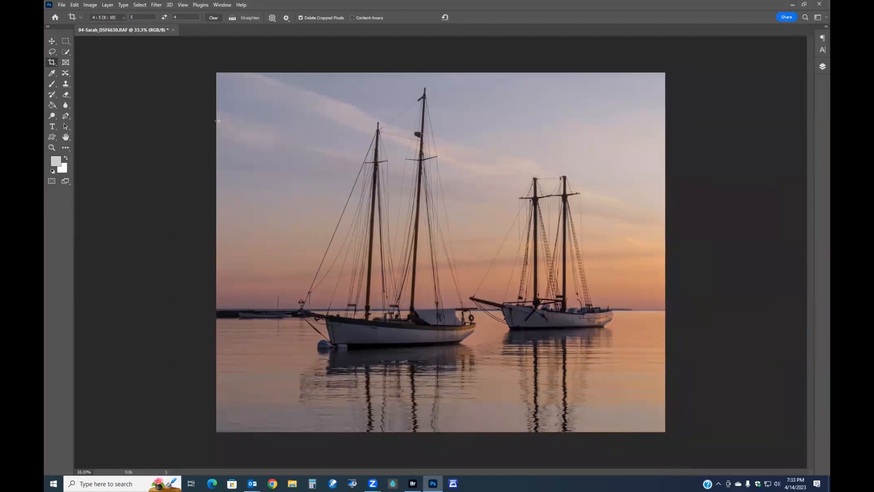
Brighten the tones with Curves by dragging on the boat hull and the sky with the targeted adjustment tool, comparing the preview, and apply
{"action": "key", "text": "m"}
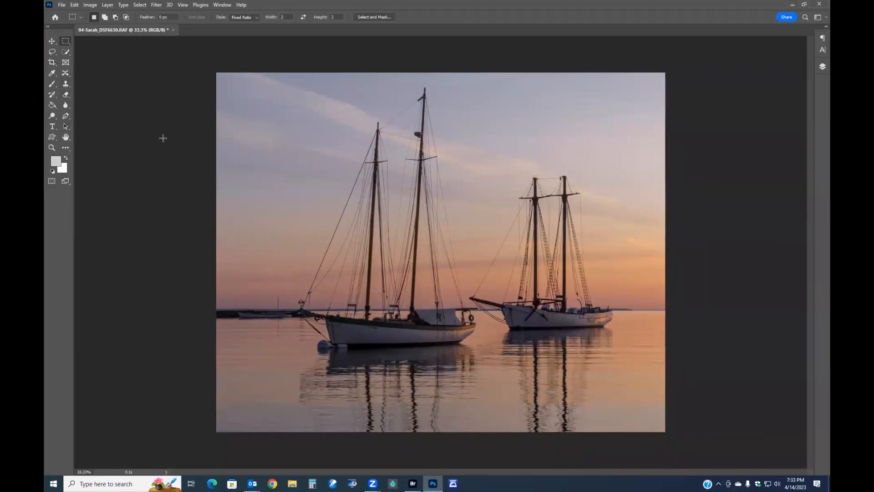
{"action": "key", "text": "ctrl+m"}
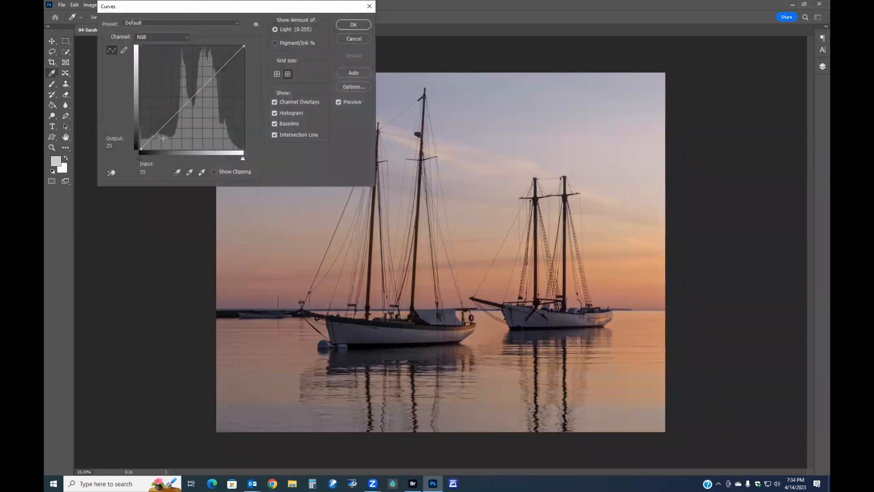
{"action": "left_click", "coordinate": [113, 173]}
{"action": "left_click_drag", "start_coordinate": [360, 332], "coordinate": [359, 328]}
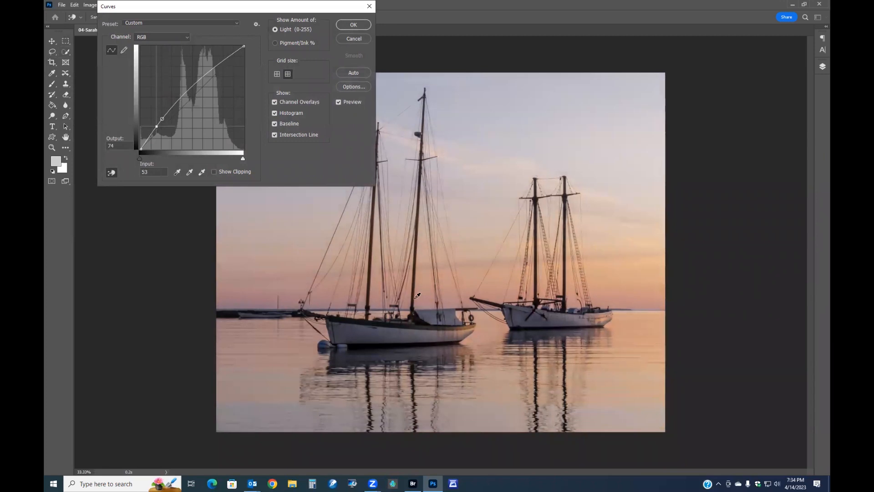
{"action": "left_click", "coordinate": [483, 233]}
{"action": "left_click_drag", "start_coordinate": [483, 234], "coordinate": [483, 239]}
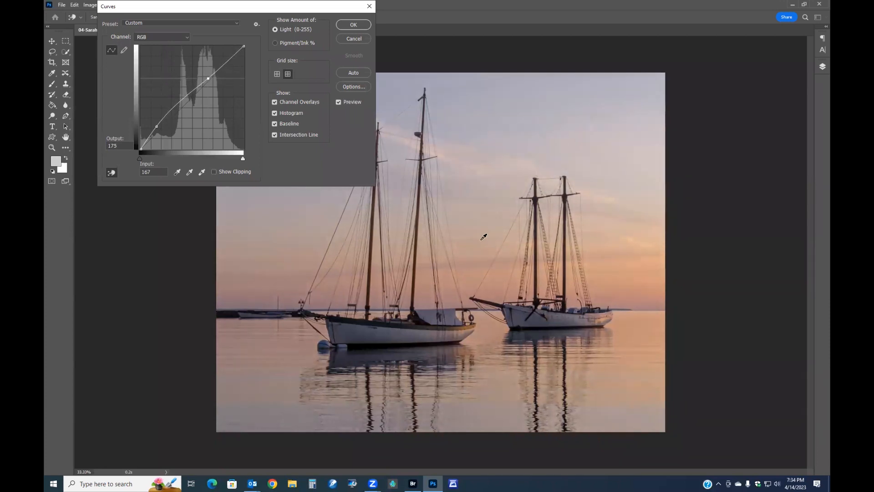
{"action": "left_click", "coordinate": [360, 331]}
{"action": "left_click_drag", "start_coordinate": [355, 333], "coordinate": [356, 330]}
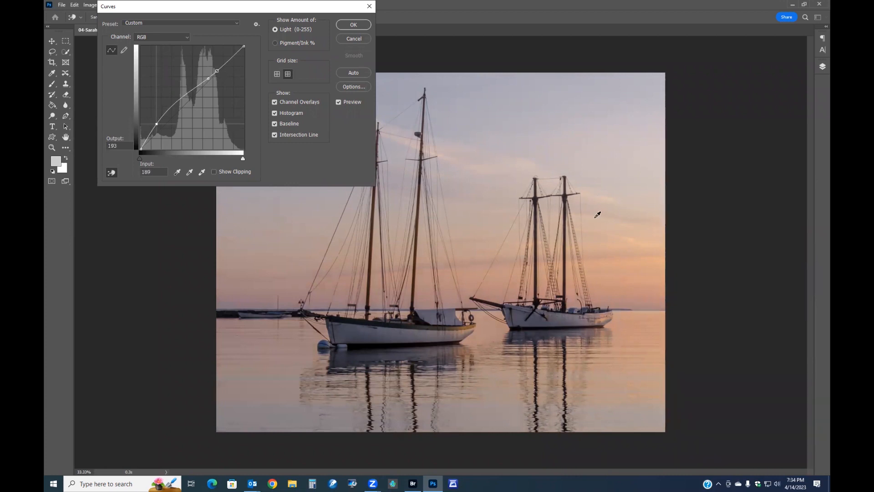
{"action": "left_click_drag", "start_coordinate": [637, 266], "coordinate": [640, 270]}
{"action": "left_click", "coordinate": [338, 102]}
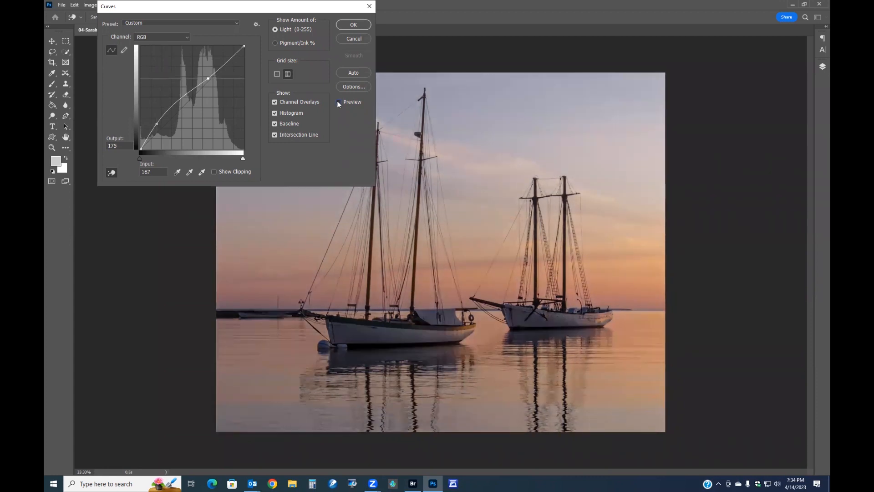
{"action": "left_click", "coordinate": [338, 102]}
{"action": "left_click", "coordinate": [354, 24]}
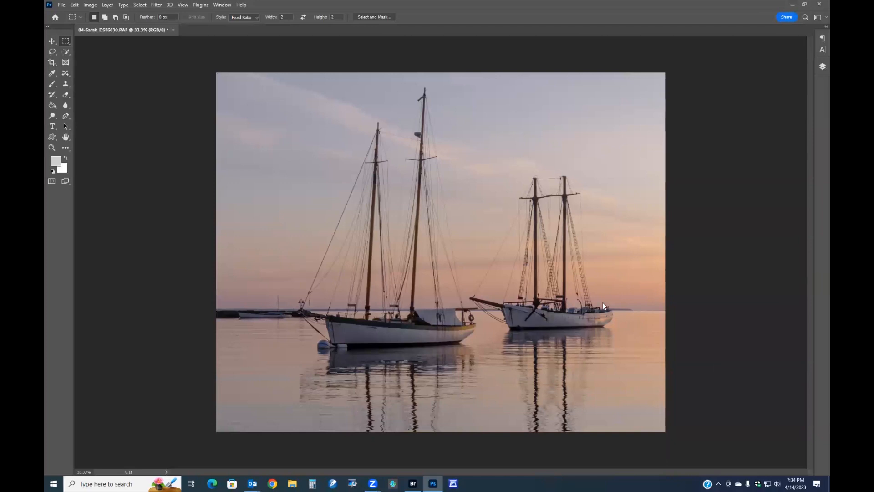
Open the Camera Raw Filter, raise Vibrance to +67 and adjust Saturation
{"action": "key", "text": "shift+ctrl+a"}
{"action": "left_click_drag", "start_coordinate": [755, 310], "coordinate": [785, 310]}
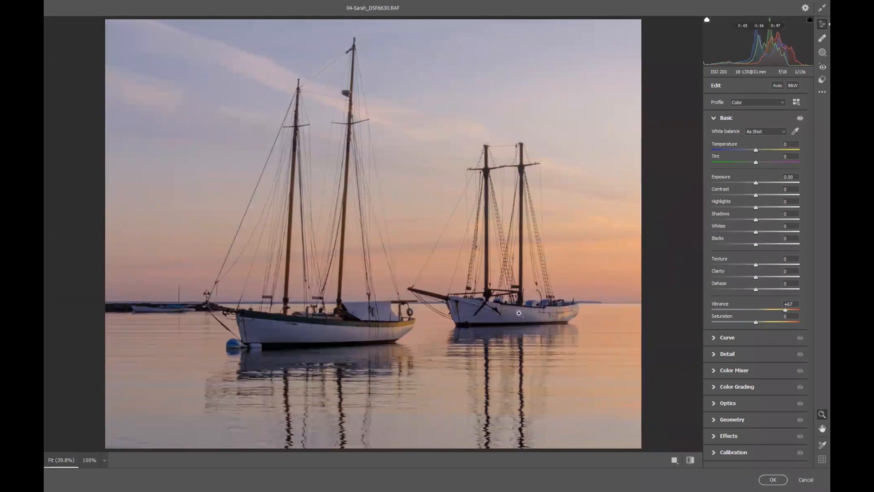
{"action": "mouse_move", "coordinate": [756, 321]}
{"action": "left_mouse_down"}
{"action": "mouse_move", "coordinate": [767, 322]}
{"action": "mouse_move", "coordinate": [759, 323]}
{"action": "left_mouse_up"}
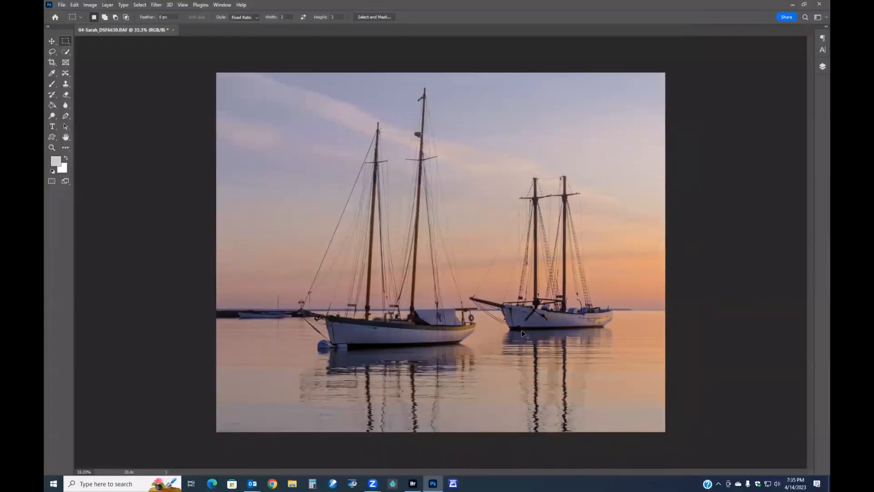
Lower the Blues saturation to -54 with a Hue/Saturation targeted adjustment on the water and apply it
{"action": "key", "text": "ctrl+u"}
{"action": "left_click", "coordinate": [128, 146]}
{"action": "left_click", "coordinate": [359, 328]}
{"action": "left_click_drag", "start_coordinate": [359, 328], "coordinate": [335, 332]}
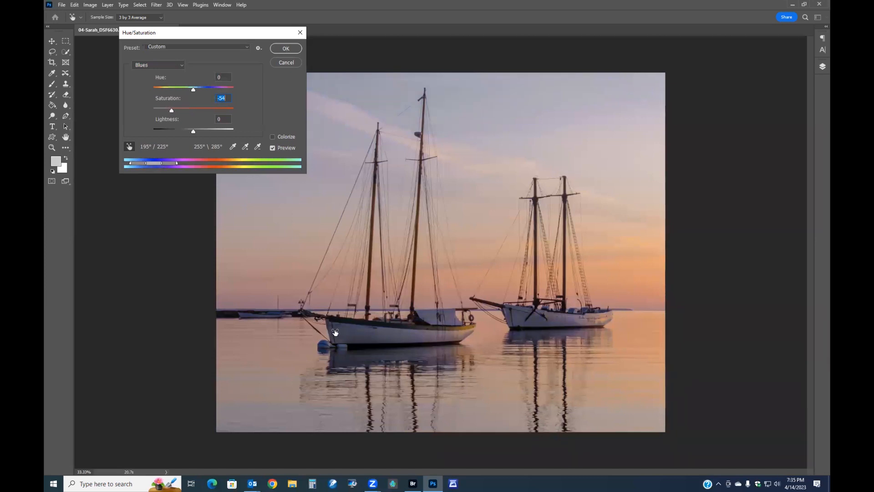
{"action": "left_click", "coordinate": [432, 332]}
{"action": "left_click_drag", "start_coordinate": [429, 335], "coordinate": [422, 335]}
{"action": "left_click", "coordinate": [278, 50]}
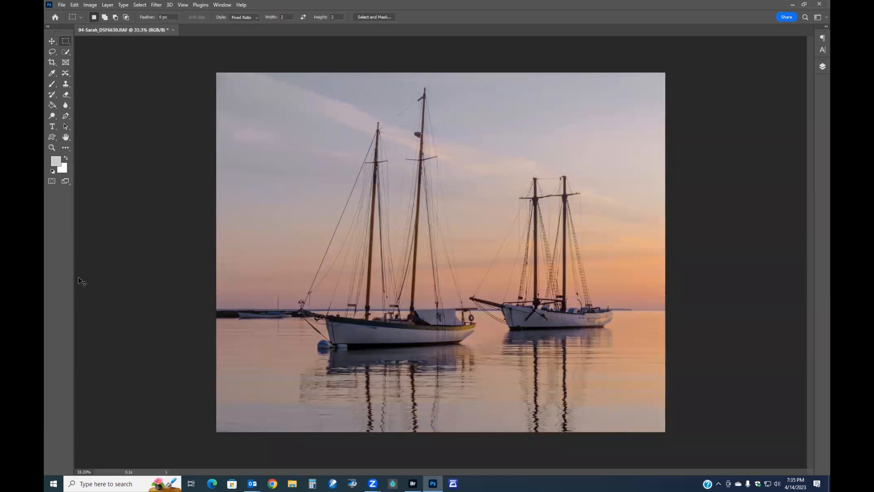
Apply another Curves adjustment by dragging on the hull and the sky with the targeted adjustment tool
{"action": "key", "text": "ctrl+m"}
{"action": "left_click", "coordinate": [111, 171]}
{"action": "left_click", "coordinate": [344, 327]}
{"action": "left_click_drag", "start_coordinate": [344, 330], "coordinate": [345, 326]}
{"action": "left_click_drag", "start_coordinate": [629, 291], "coordinate": [624, 293]}
{"action": "left_click", "coordinate": [343, 25]}
Try Auto in Levels, reset it, then set the midtone input level to 1.02 and apply
{"action": "key", "text": "ctrl+l"}
{"action": "left_click", "coordinate": [788, 136]}
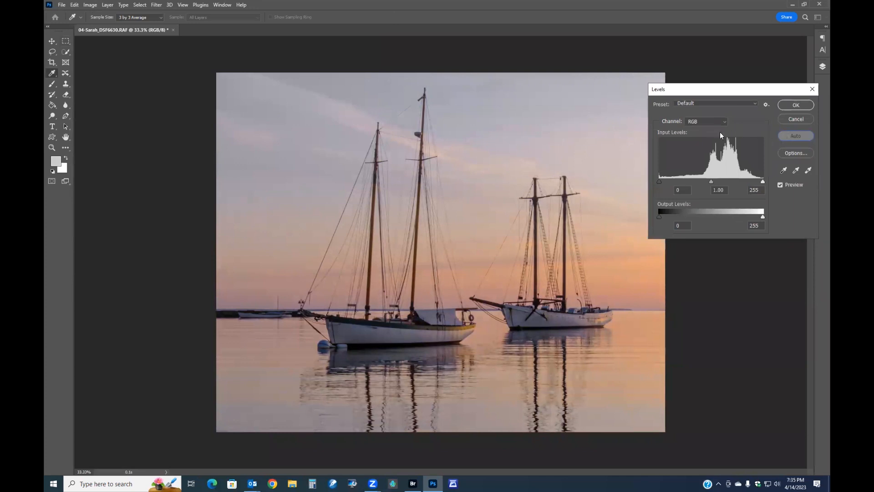
{"action": "left_click", "coordinate": [791, 119], "text": "alt"}
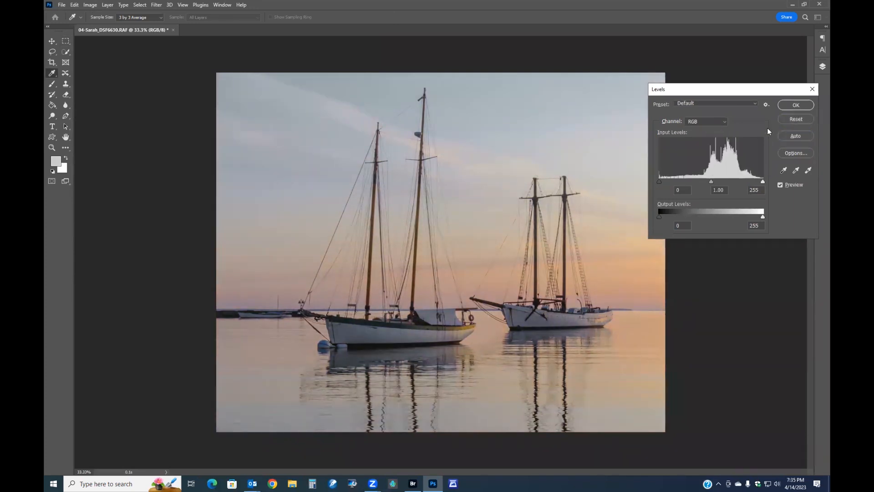
{"action": "left_click_drag", "start_coordinate": [714, 182], "coordinate": [710, 182]}
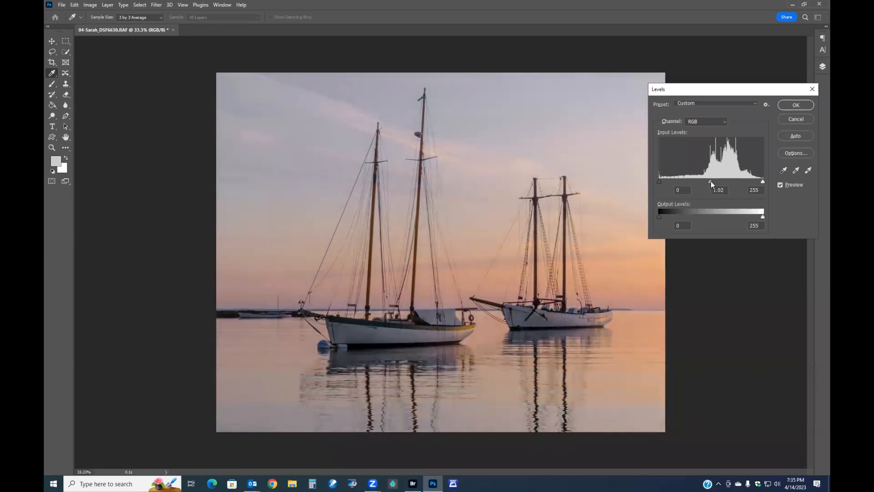
{"action": "left_click", "coordinate": [711, 182]}
{"action": "left_click", "coordinate": [785, 106]}
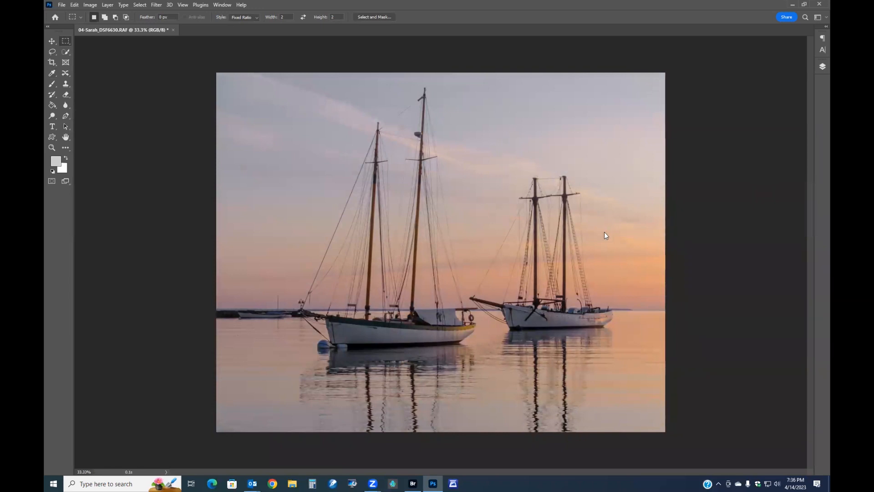
Open the Camera Raw Filter and draw a linear gradient mask from the mid-sky down to the horizon
{"action": "key", "text": "ctrl+shift+a"}
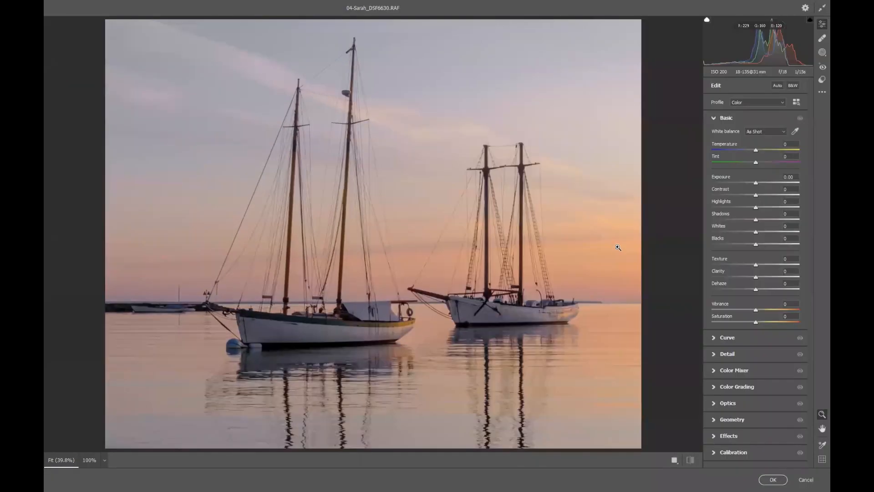
{"action": "left_click", "coordinate": [819, 54]}
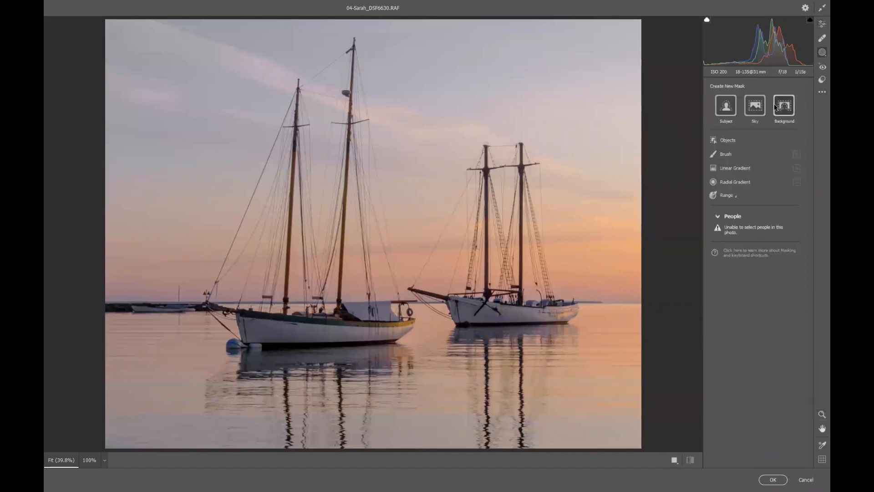
{"action": "left_click", "coordinate": [734, 169]}
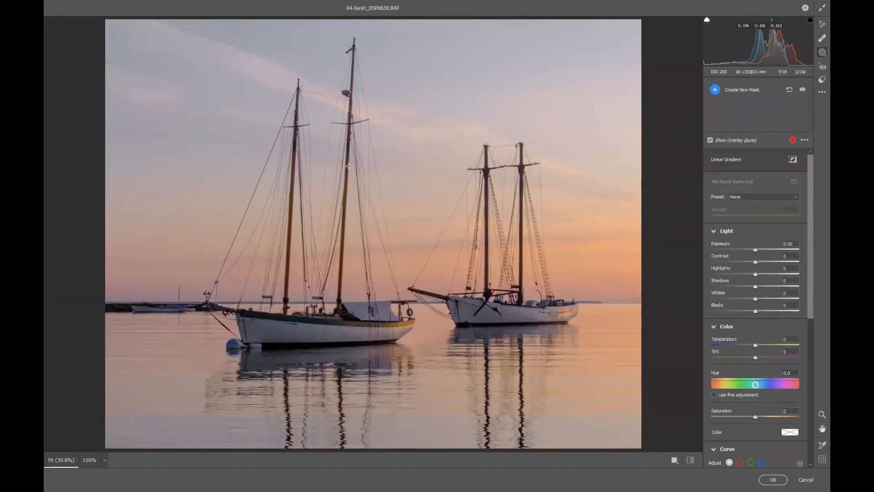
{"action": "left_click_drag", "start_coordinate": [409, 191], "coordinate": [411, 320]}
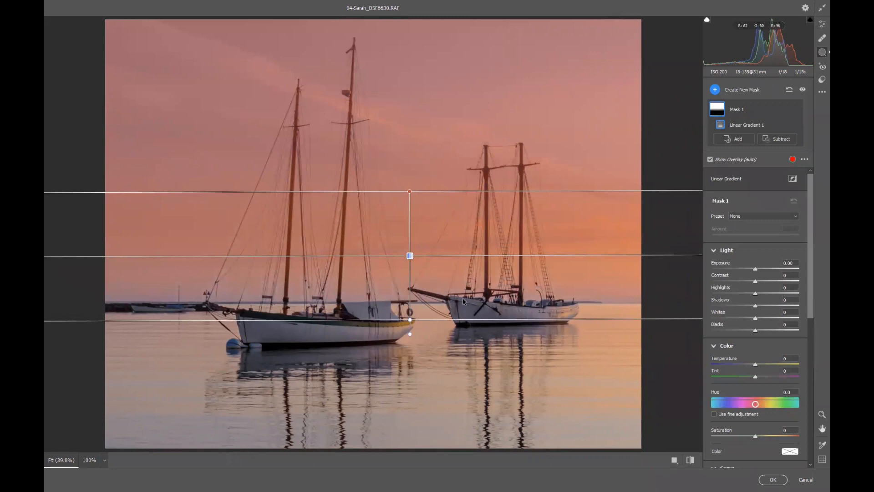
Set the gradient mask's Dehaze to +46, raise its lower edge slightly, compare before and after, and apply the filter
{"action": "scroll", "coordinate": [756, 374], "scroll_direction": "down", "scroll_amount": 4}
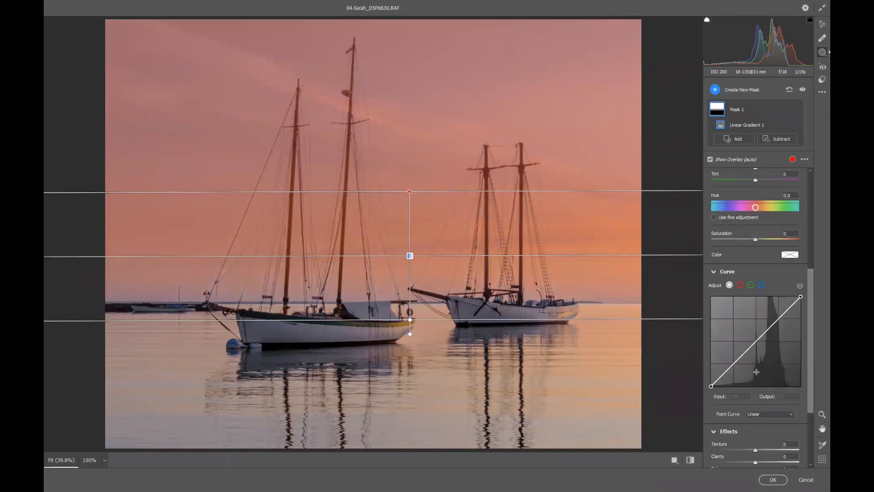
{"action": "scroll", "coordinate": [756, 372], "scroll_direction": "down", "scroll_amount": 2}
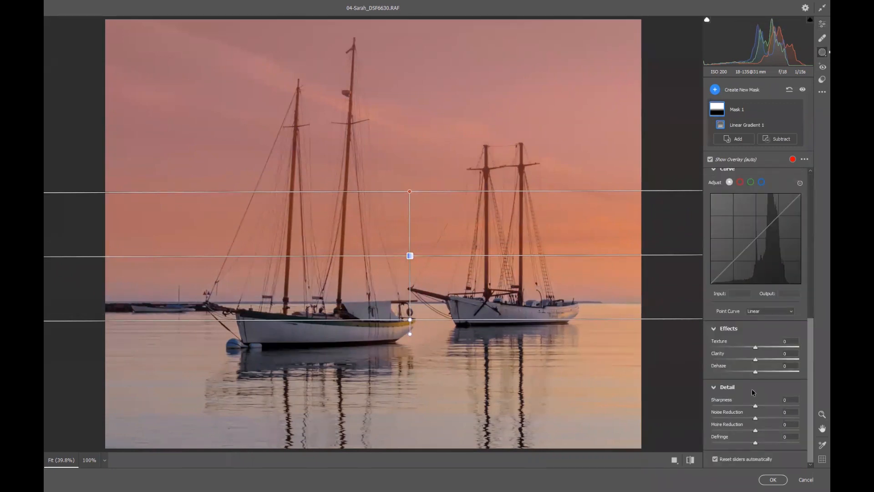
{"action": "left_click_drag", "start_coordinate": [753, 370], "coordinate": [777, 371]}
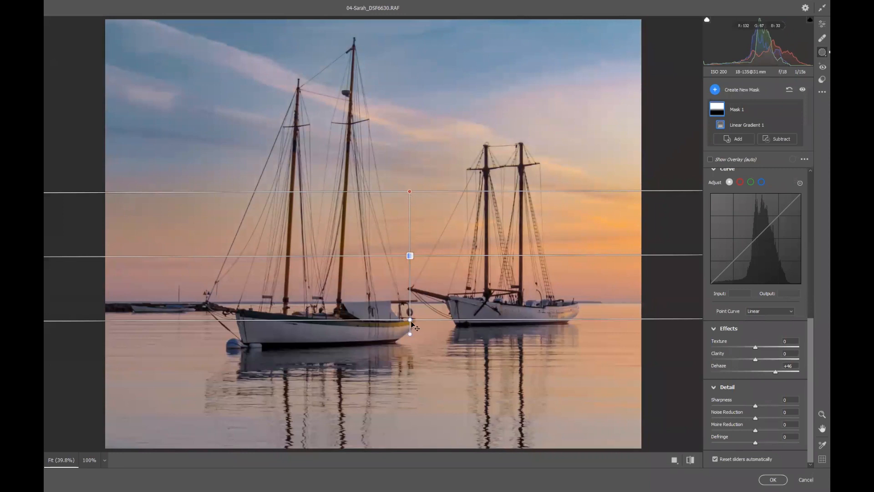
{"action": "mouse_move", "coordinate": [408, 319]}
{"action": "left_mouse_down"}
{"action": "mouse_move", "coordinate": [408, 332]}
{"action": "mouse_move", "coordinate": [410, 312]}
{"action": "left_mouse_up"}
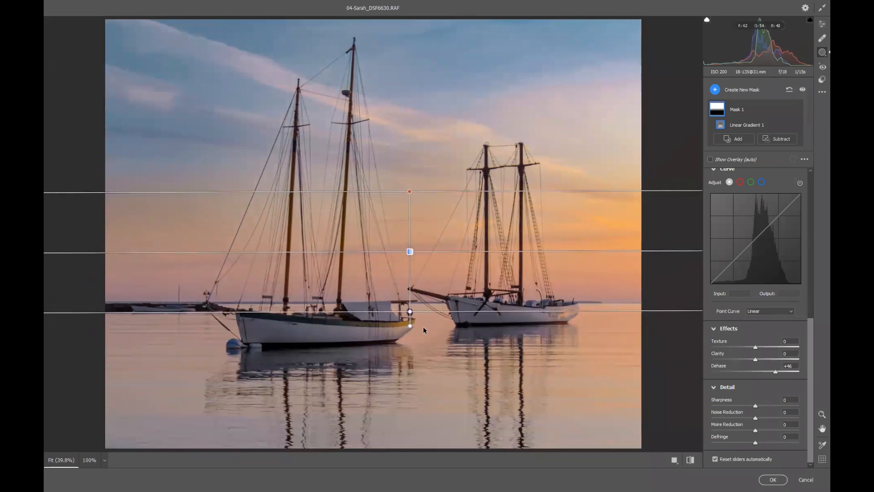
{"action": "left_click", "coordinate": [690, 460]}
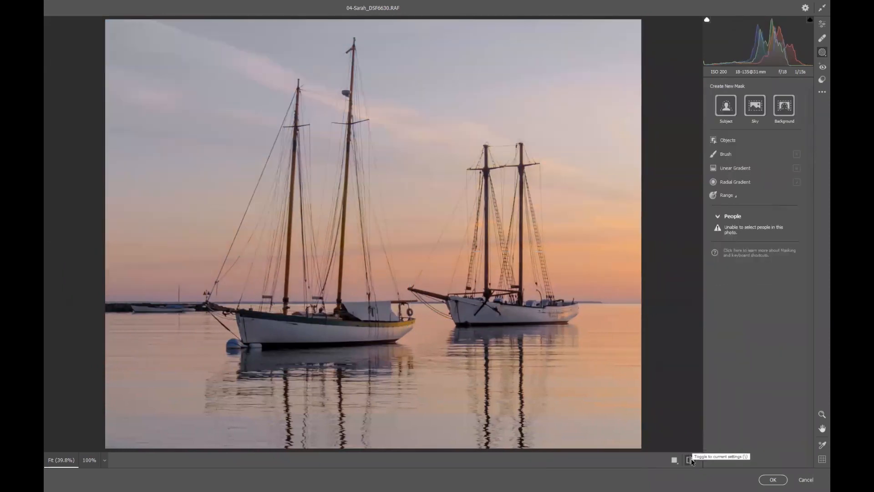
{"action": "left_click", "coordinate": [690, 460]}
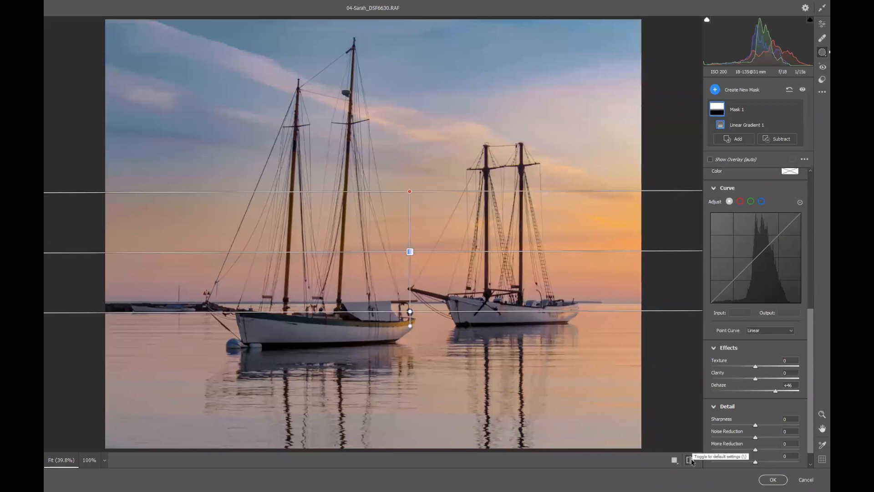
{"action": "left_click", "coordinate": [772, 480]}
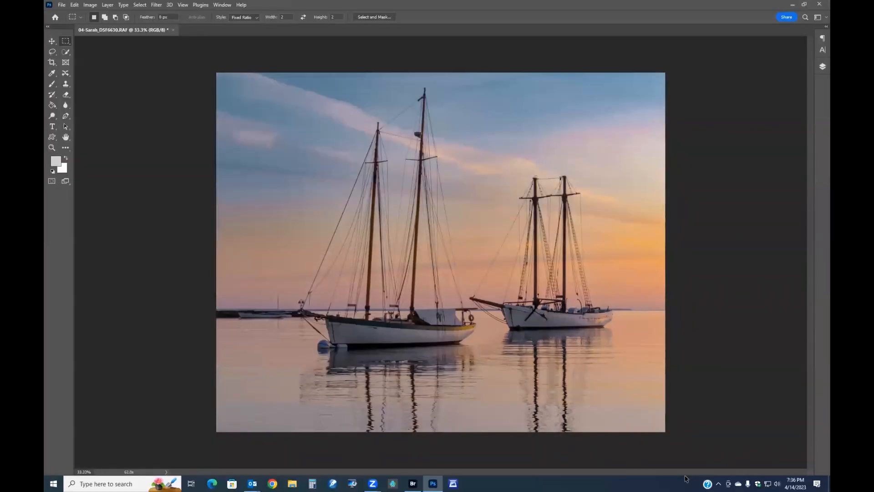
Apply a Levels adjustment with the midtone input level set to 1.15
{"action": "key", "text": "ctrl+l"}
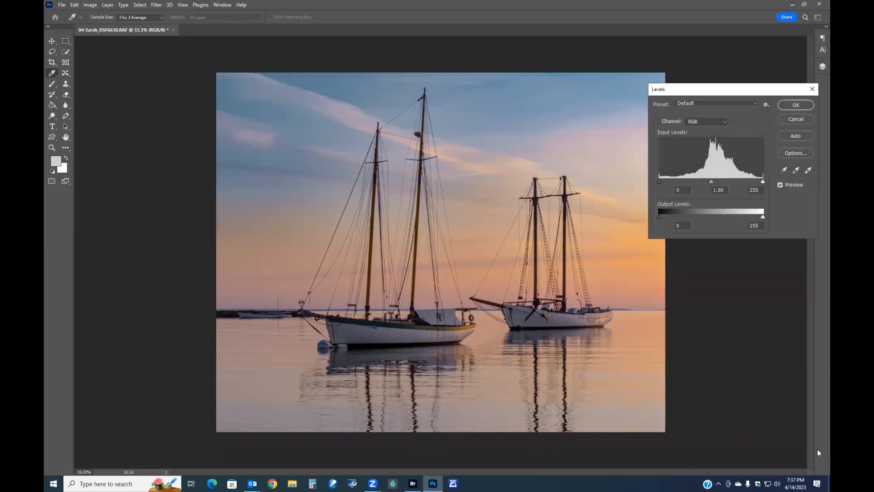
{"action": "left_click_drag", "start_coordinate": [711, 181], "coordinate": [705, 181]}
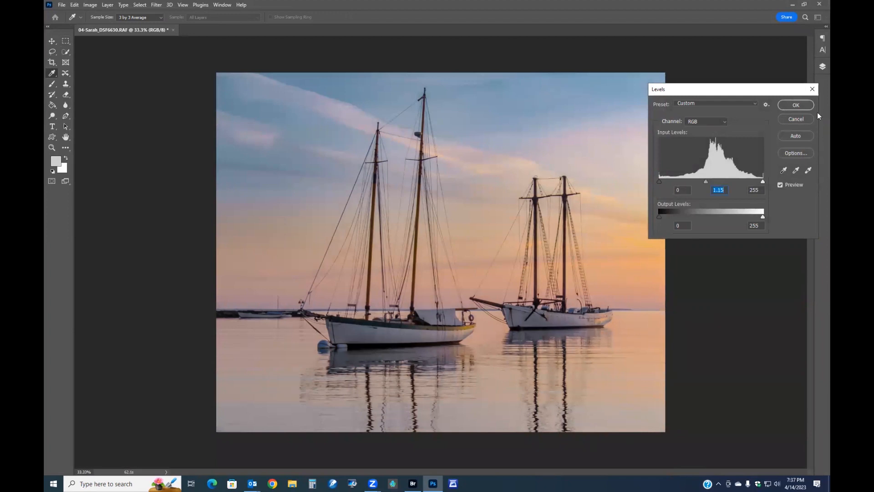
{"action": "left_click", "coordinate": [799, 106]}
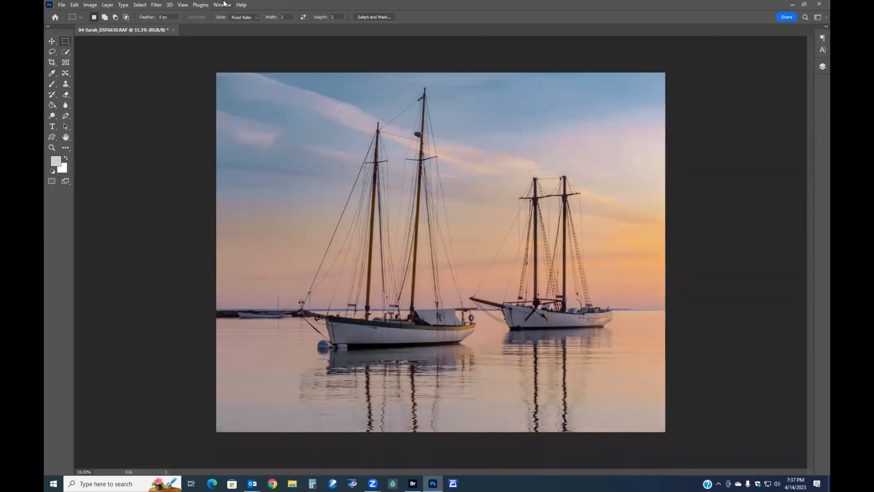
Resize the image to a height of 1080 pixels
{"action": "left_click", "coordinate": [90, 5]}
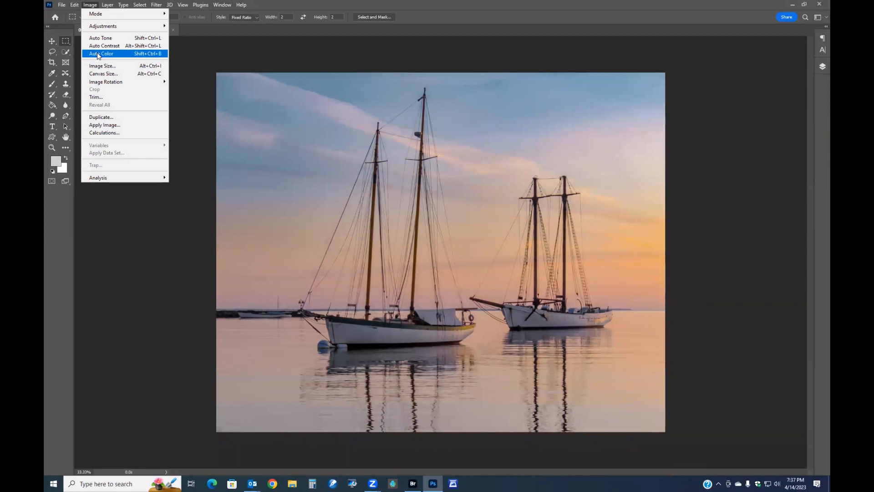
{"action": "left_click", "coordinate": [100, 67]}
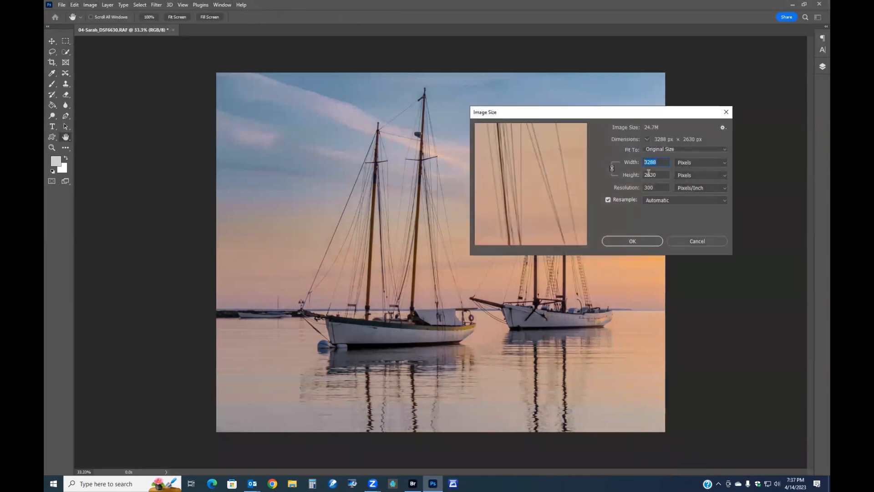
{"action": "double_click", "coordinate": [649, 174]}
{"action": "type", "text": "1080"}
{"action": "left_click", "coordinate": [632, 241]}
Select the whole image, stroke the selection with an 8 px inside border, and deselect
{"action": "key", "text": "m"}
{"action": "scroll", "coordinate": [423, 242], "scroll_direction": "up", "scroll_amount": 3}
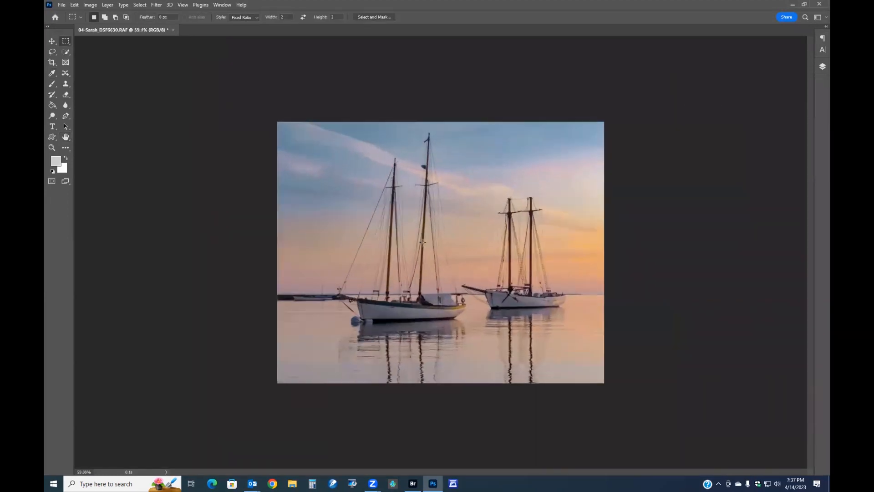
{"action": "scroll", "coordinate": [422, 241], "scroll_direction": "up", "scroll_amount": 1}
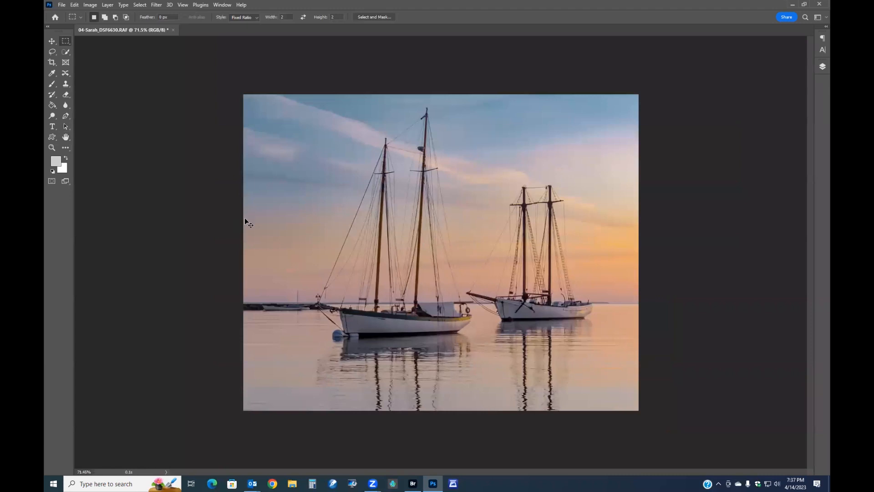
{"action": "key", "text": "ctrl+a"}
{"action": "right_click", "coordinate": [256, 219]}
{"action": "left_click", "coordinate": [282, 325]}
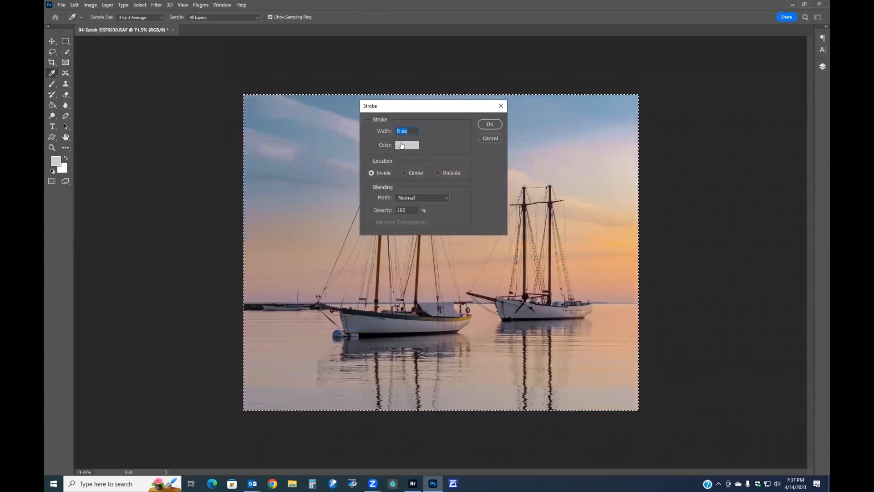
{"action": "left_click", "coordinate": [490, 126]}
{"action": "key", "text": "m"}
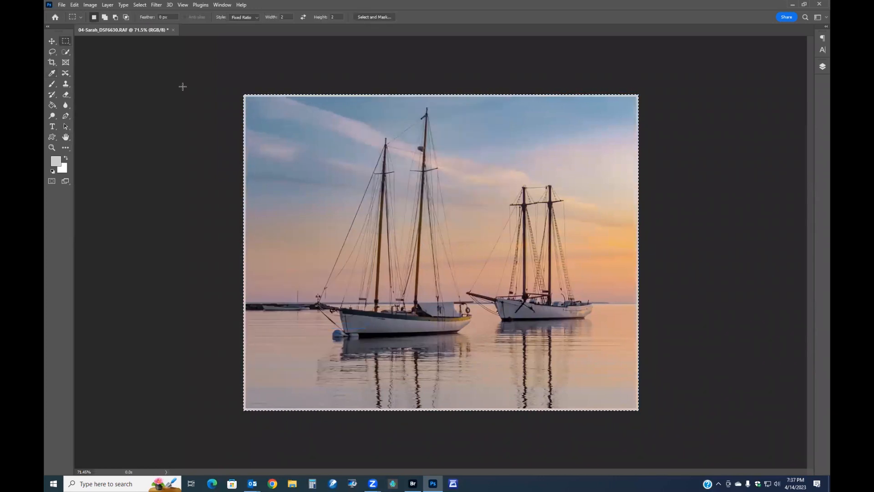
{"action": "key", "text": "ctrl+d"}
Open the troll sculpture raw photo from Bridge in Camera Raw
{"action": "scroll", "coordinate": [139, 99], "scroll_direction": "up", "scroll_amount": 2}
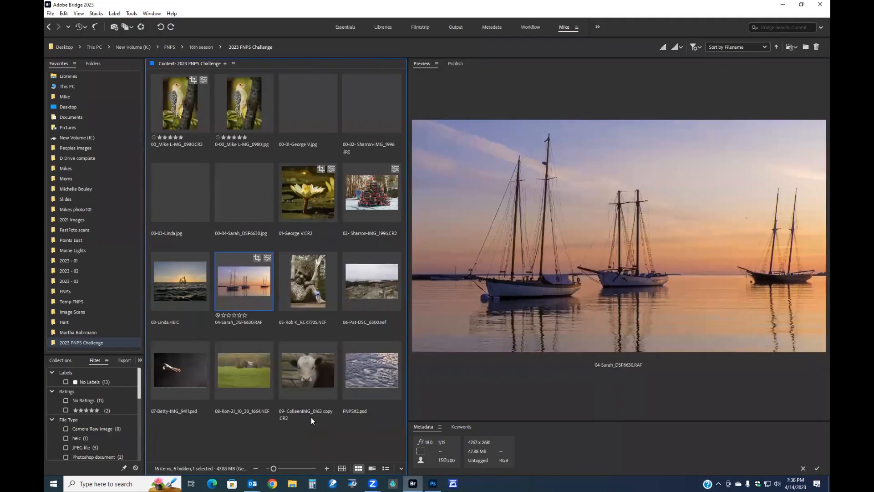
{"action": "left_click", "coordinate": [301, 287]}
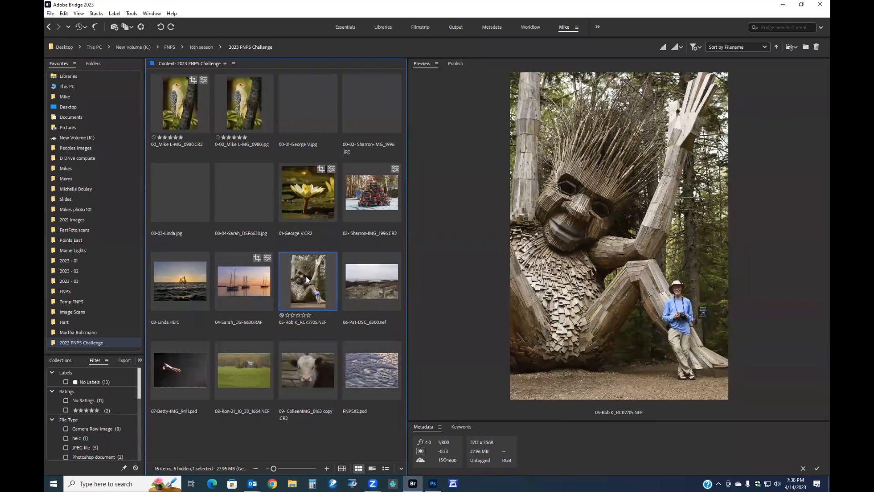
{"action": "double_click", "coordinate": [306, 276]}
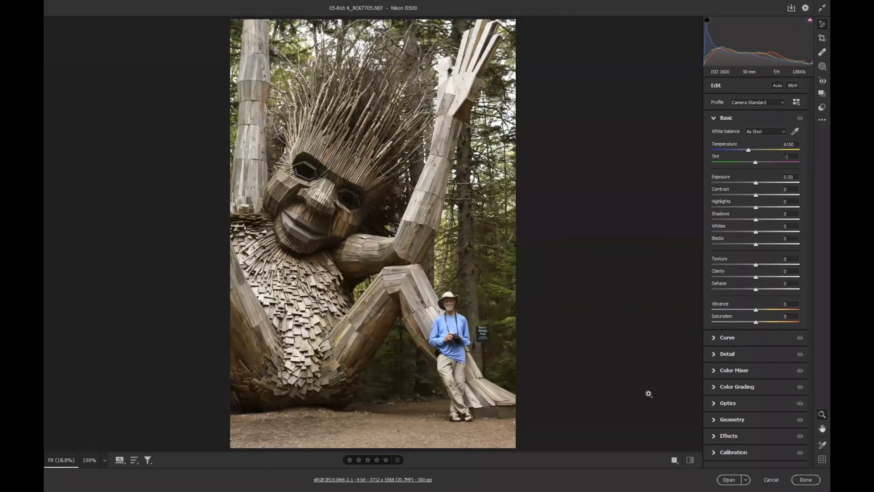
Set the Effects Vignetting to -20
{"action": "scroll", "coordinate": [584, 256], "scroll_direction": "down", "scroll_amount": 1}
{"action": "scroll", "coordinate": [583, 257], "scroll_direction": "up", "scroll_amount": 1}
{"action": "scroll", "coordinate": [582, 254], "scroll_direction": "up", "scroll_amount": 3}
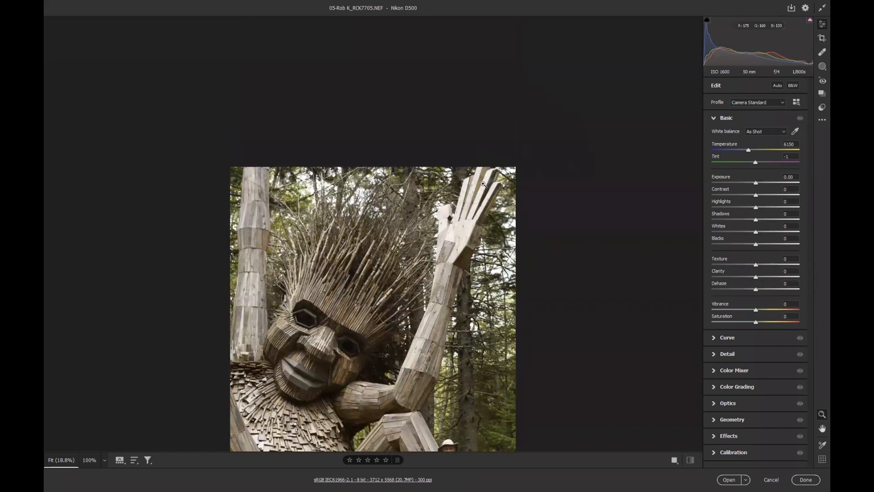
{"action": "scroll", "coordinate": [483, 184], "scroll_direction": "down", "scroll_amount": 2}
{"action": "scroll", "coordinate": [483, 184], "scroll_direction": "down", "scroll_amount": 1}
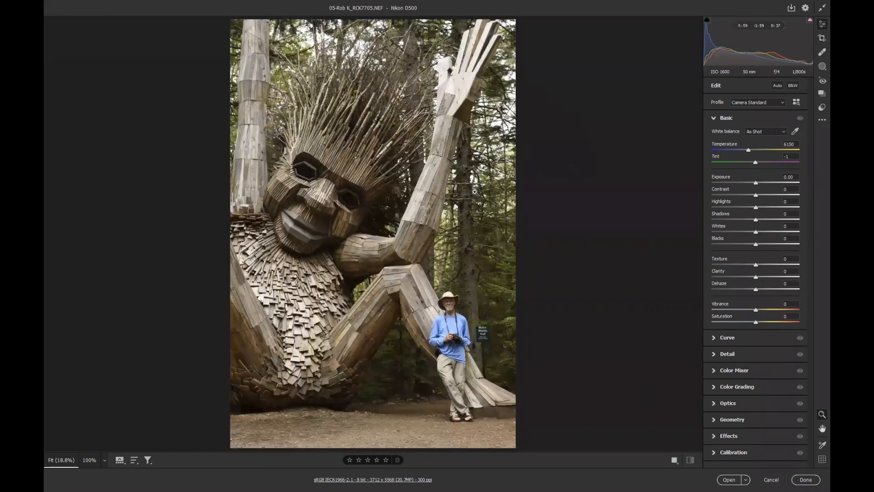
{"action": "scroll", "coordinate": [469, 191], "scroll_direction": "down", "scroll_amount": 1}
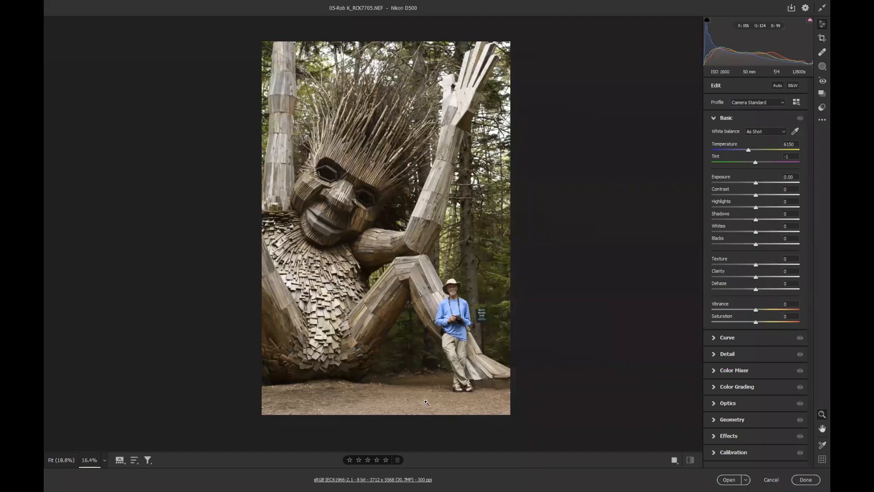
{"action": "left_click", "coordinate": [736, 436]}
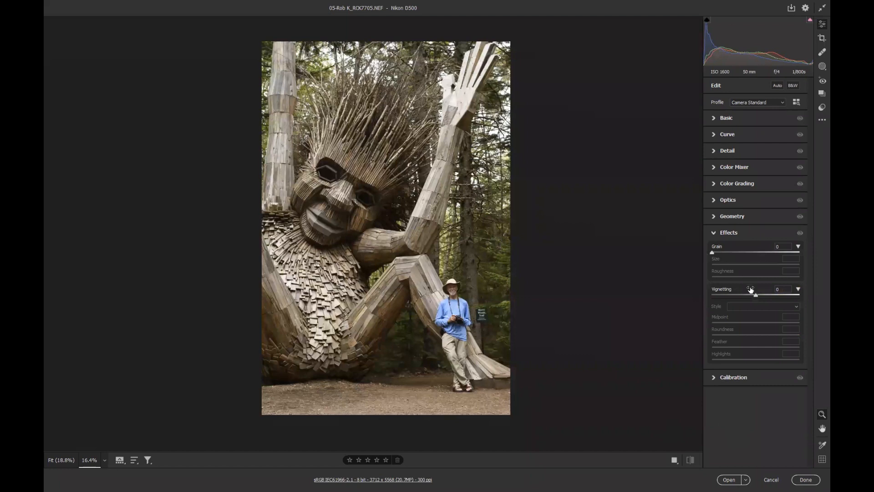
{"action": "left_click_drag", "start_coordinate": [756, 296], "coordinate": [747, 294]}
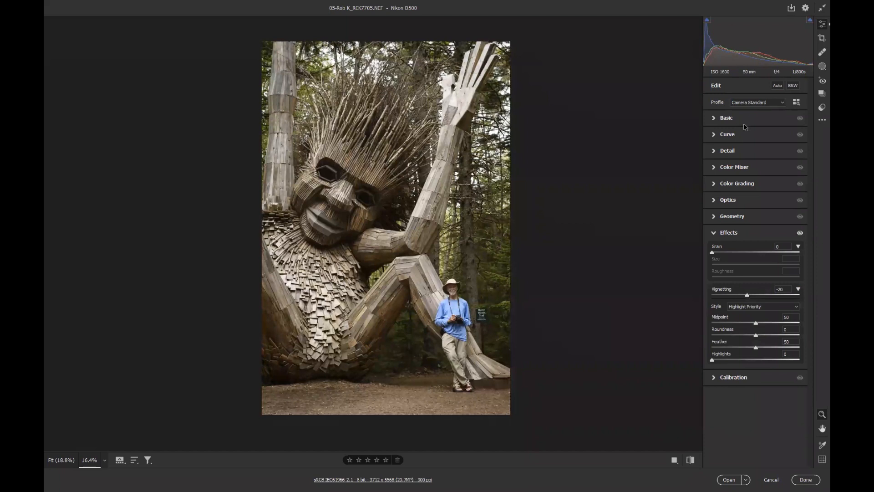
Apply Auto tone, then set Shadows to +62, Blacks to -10 and Texture to +30
{"action": "left_click", "coordinate": [777, 86]}
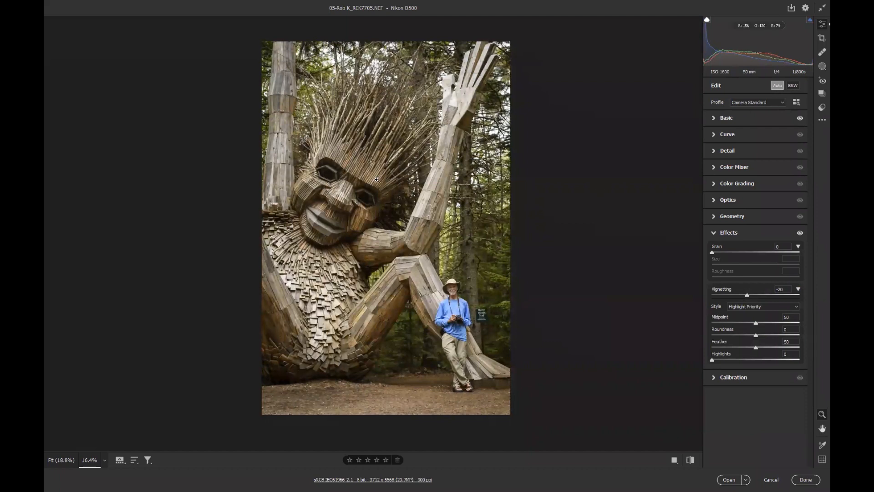
{"action": "left_click", "coordinate": [735, 119]}
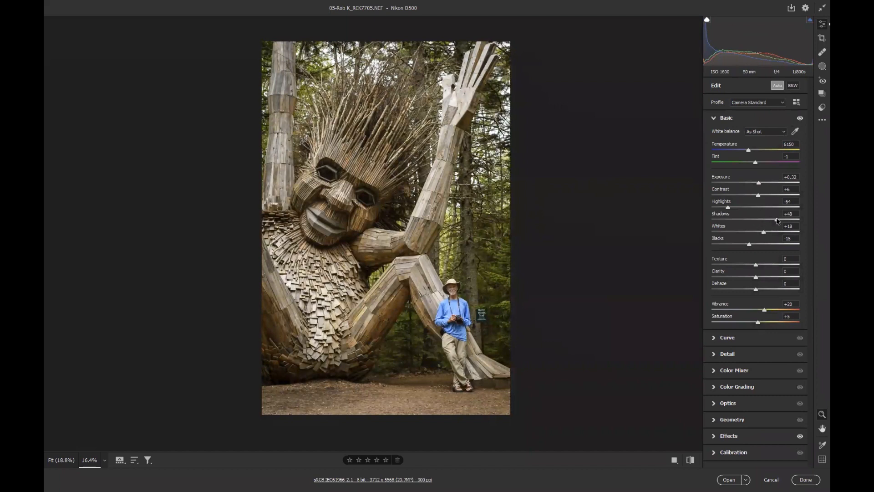
{"action": "left_click_drag", "start_coordinate": [777, 222], "coordinate": [783, 222]}
{"action": "left_click", "coordinate": [787, 220]}
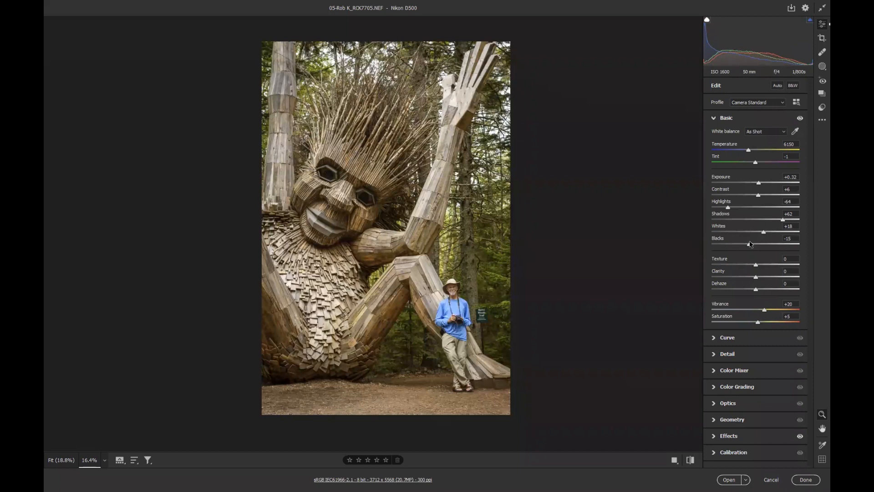
{"action": "left_click_drag", "start_coordinate": [750, 245], "coordinate": [768, 265]}
Paint a brush mask over both of the troll's eyes and set its Exposure to +1.85
{"action": "left_click", "coordinate": [821, 67]}
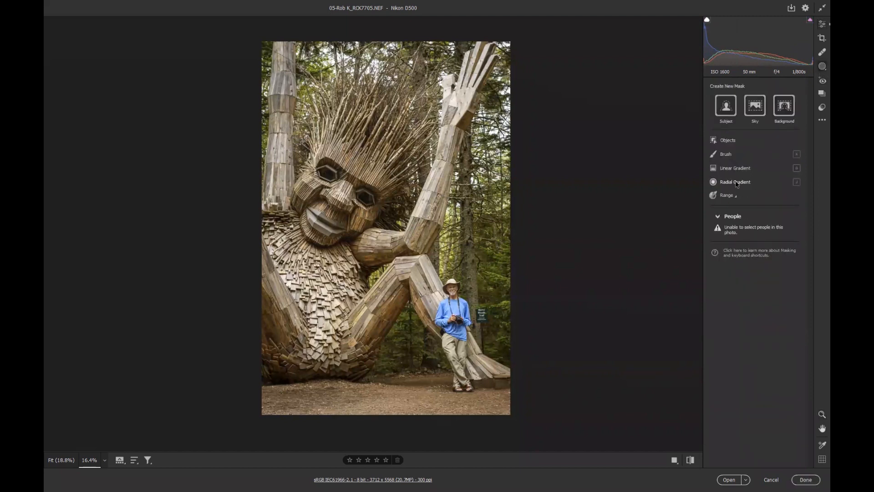
{"action": "left_click", "coordinate": [727, 155]}
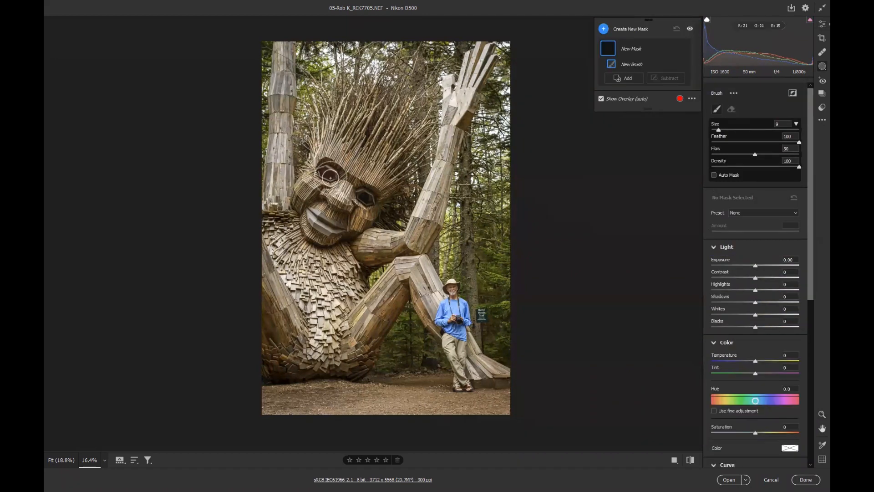
{"action": "left_click", "coordinate": [374, 202]}
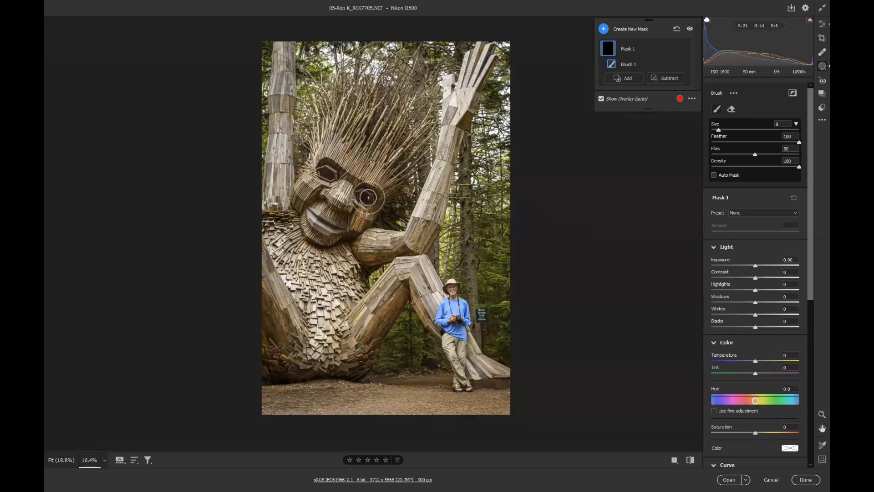
{"action": "left_click_drag", "start_coordinate": [361, 198], "coordinate": [364, 197]}
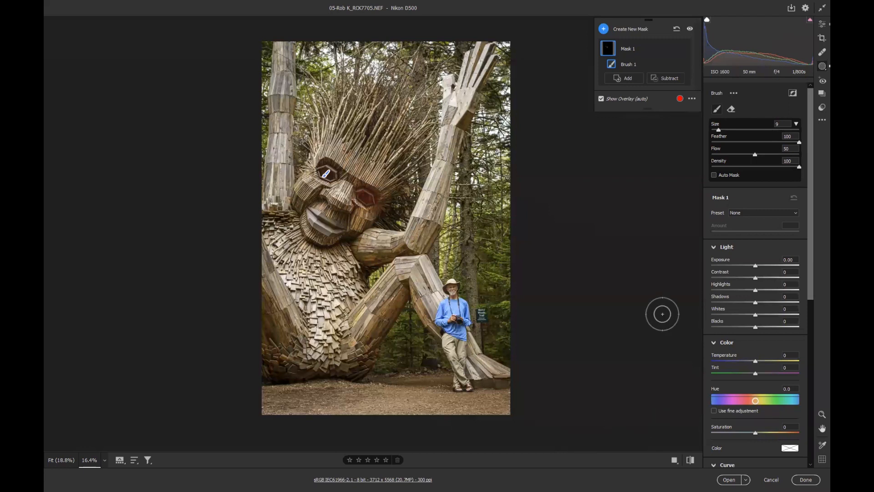
{"action": "mouse_move", "coordinate": [756, 265]}
{"action": "left_mouse_down"}
{"action": "mouse_move", "coordinate": [787, 269]}
{"action": "mouse_move", "coordinate": [741, 267]}
{"action": "mouse_move", "coordinate": [785, 268]}
{"action": "mouse_move", "coordinate": [749, 268]}
{"action": "mouse_move", "coordinate": [782, 271]}
{"action": "mouse_move", "coordinate": [775, 269]}
{"action": "left_mouse_up"}
{"action": "mouse_move", "coordinate": [327, 176]}
{"action": "left_mouse_down"}
{"action": "mouse_move", "coordinate": [322, 170]}
{"action": "mouse_move", "coordinate": [331, 174]}
{"action": "left_mouse_up"}
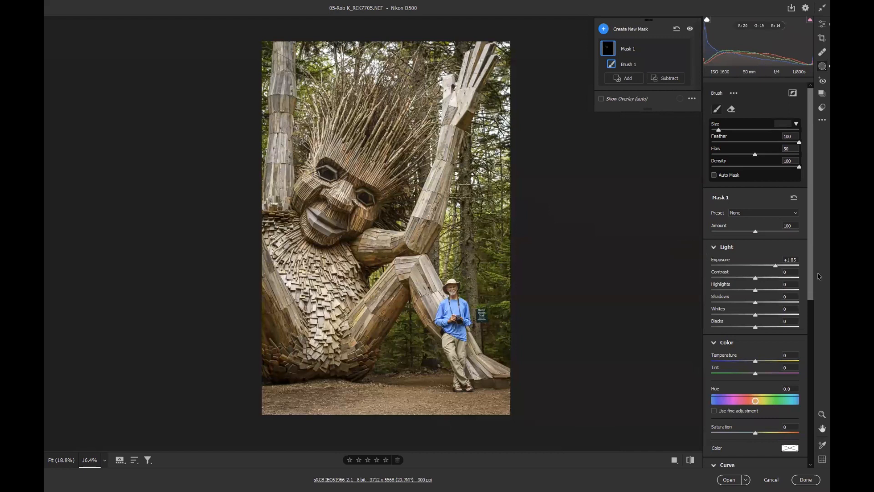
Raise the eye mask's Shadows to +88 and Contrast to +69, and compare before and after
{"action": "left_click_drag", "start_coordinate": [755, 304], "coordinate": [793, 308]}
{"action": "left_click_drag", "start_coordinate": [755, 280], "coordinate": [785, 285]}
{"action": "left_click", "coordinate": [691, 460]}
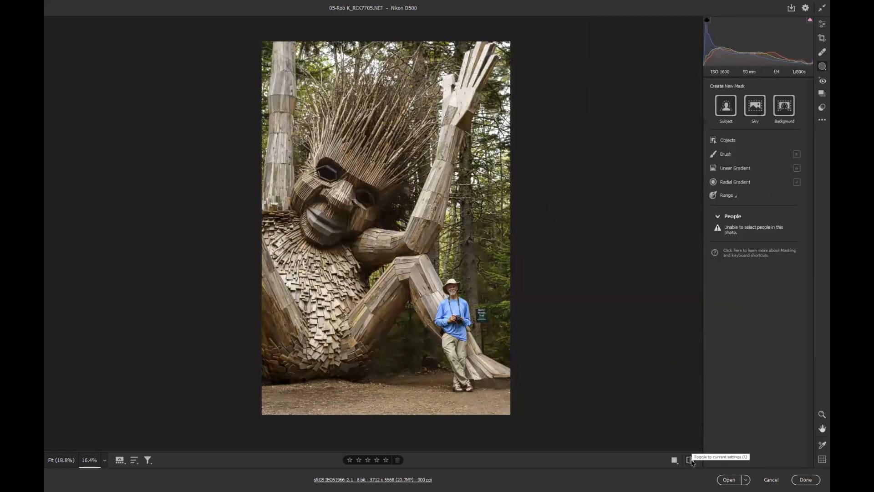
{"action": "left_click", "coordinate": [690, 460]}
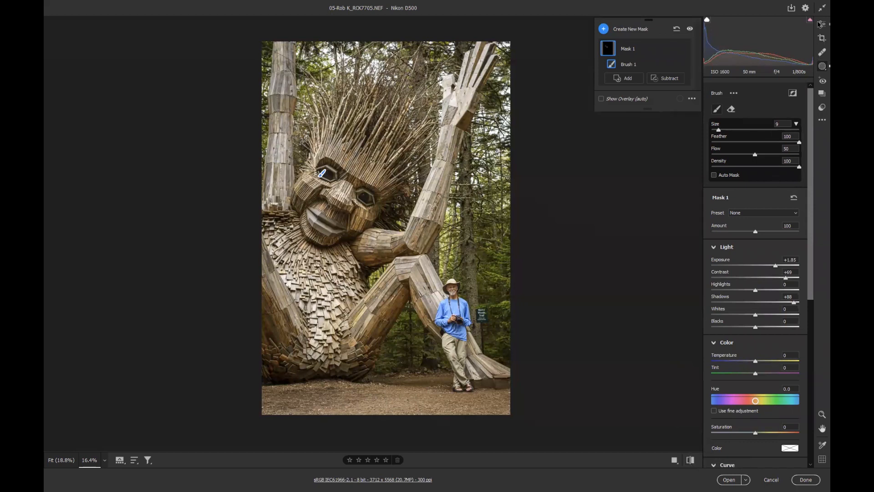
Set Vibrance to +49, Clarity to -13 and Texture to +36, and compare before and after
{"action": "left_click", "coordinate": [822, 66]}
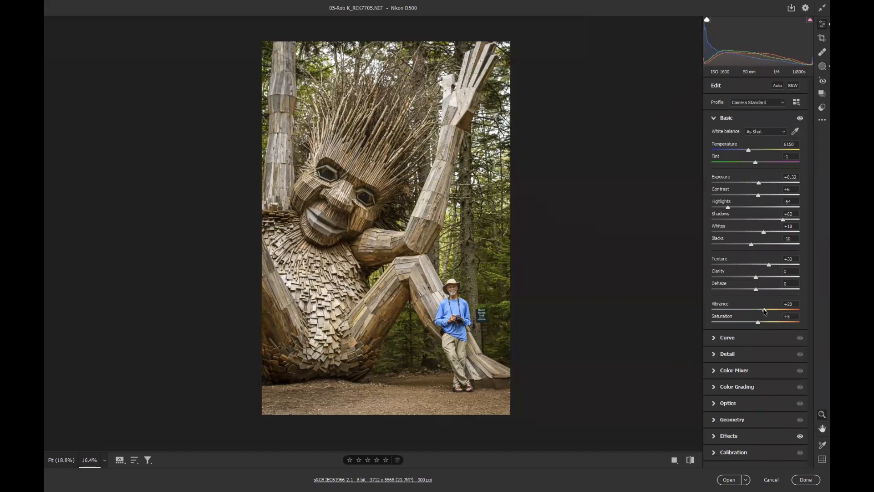
{"action": "left_click_drag", "start_coordinate": [764, 311], "coordinate": [777, 311]}
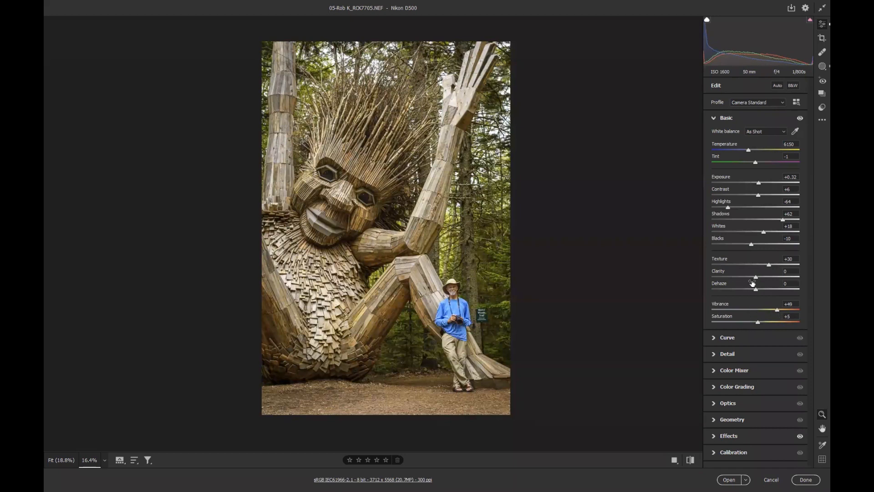
{"action": "mouse_move", "coordinate": [755, 278]}
{"action": "left_mouse_down"}
{"action": "mouse_move", "coordinate": [767, 280]}
{"action": "mouse_move", "coordinate": [749, 282]}
{"action": "left_mouse_up"}
{"action": "mouse_move", "coordinate": [769, 267]}
{"action": "left_mouse_down"}
{"action": "mouse_move", "coordinate": [778, 268]}
{"action": "mouse_move", "coordinate": [770, 269]}
{"action": "left_mouse_up"}
{"action": "left_click", "coordinate": [691, 460]}
{"action": "left_click", "coordinate": [689, 460]}
Zoom in on the man and set sharpening Masking to 100 and Noise Reduction to 24
{"action": "left_click_drag", "start_coordinate": [482, 318], "coordinate": [558, 339]}
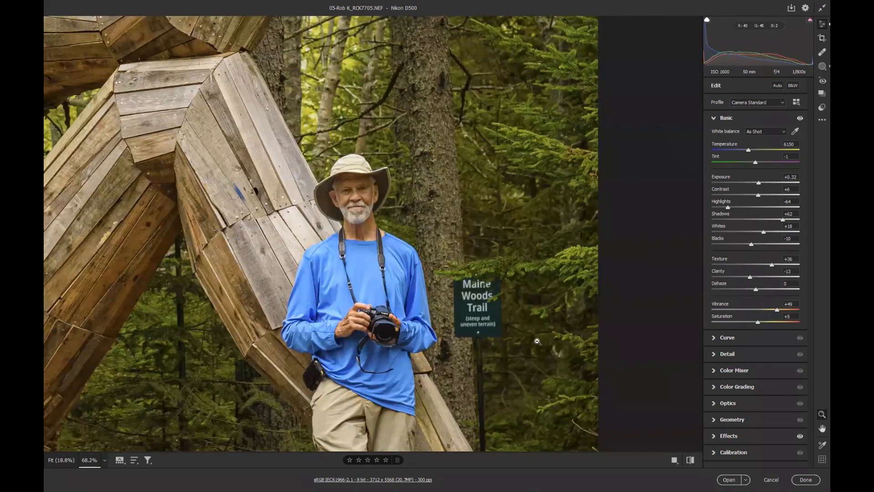
{"action": "mouse_move", "coordinate": [528, 336]}
{"action": "left_mouse_down"}
{"action": "mouse_move", "coordinate": [516, 334]}
{"action": "mouse_move", "coordinate": [545, 336]}
{"action": "left_mouse_up"}
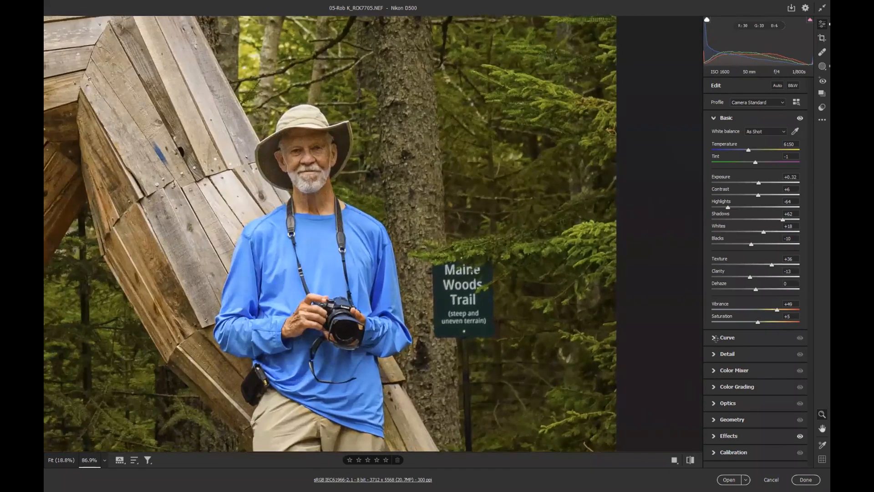
{"action": "left_click", "coordinate": [729, 358]}
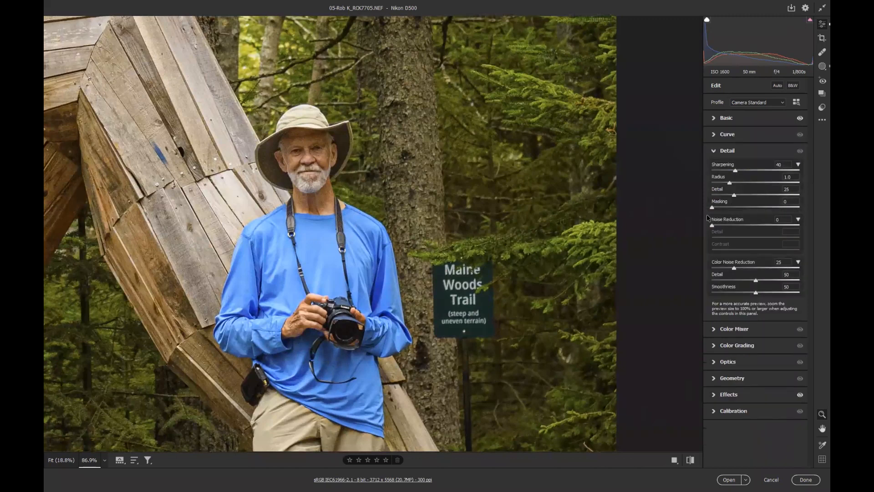
{"action": "key", "text": "alt"}
{"action": "left_click_drag", "start_coordinate": [713, 208], "coordinate": [805, 212]}
{"action": "left_click_drag", "start_coordinate": [713, 225], "coordinate": [732, 227]}
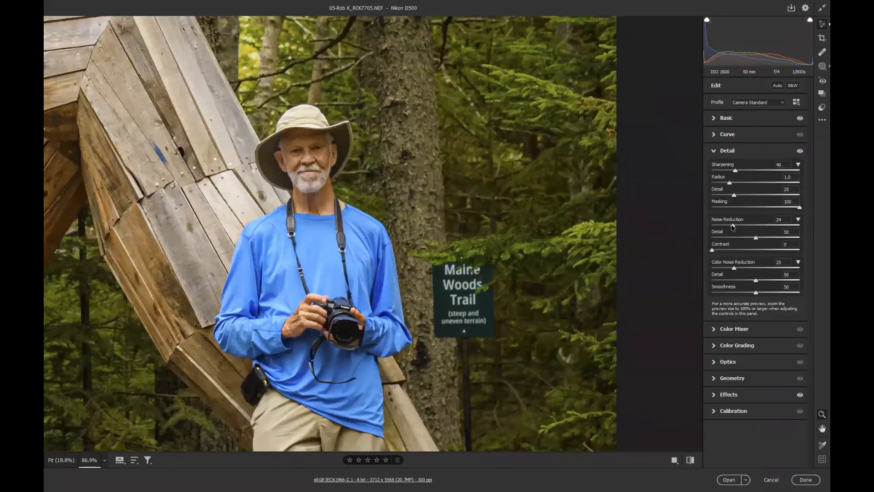
Raise the sharpening Detail and Radius sliders and compare before and after
{"action": "left_click_drag", "start_coordinate": [736, 197], "coordinate": [768, 199]}
{"action": "left_click_drag", "start_coordinate": [736, 172], "coordinate": [764, 180]}
{"action": "left_click", "coordinate": [691, 461]}
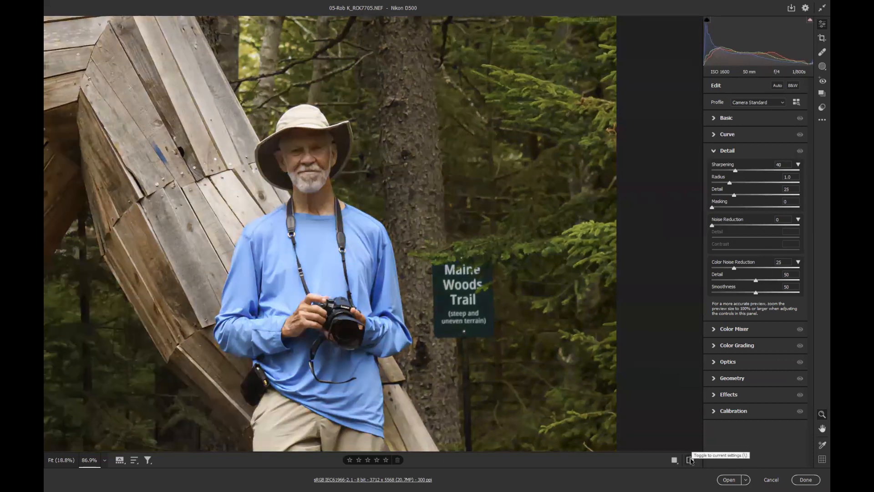
Compare before and after, and raise Color Noise Reduction to 60 and Sharpening to 116, fitting the whole photo in view
{"action": "left_click", "coordinate": [691, 460]}
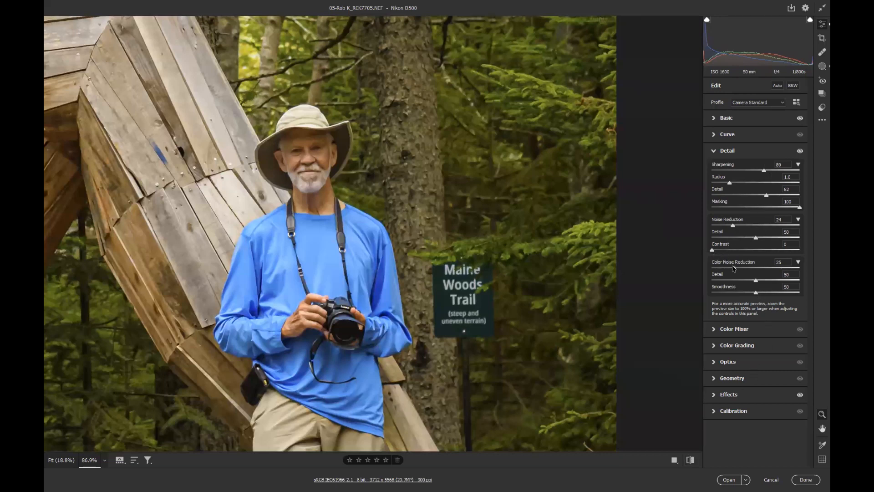
{"action": "left_click_drag", "start_coordinate": [734, 268], "coordinate": [765, 268]}
{"action": "left_click_drag", "start_coordinate": [764, 171], "coordinate": [775, 193]}
{"action": "left_click", "coordinate": [557, 218]}
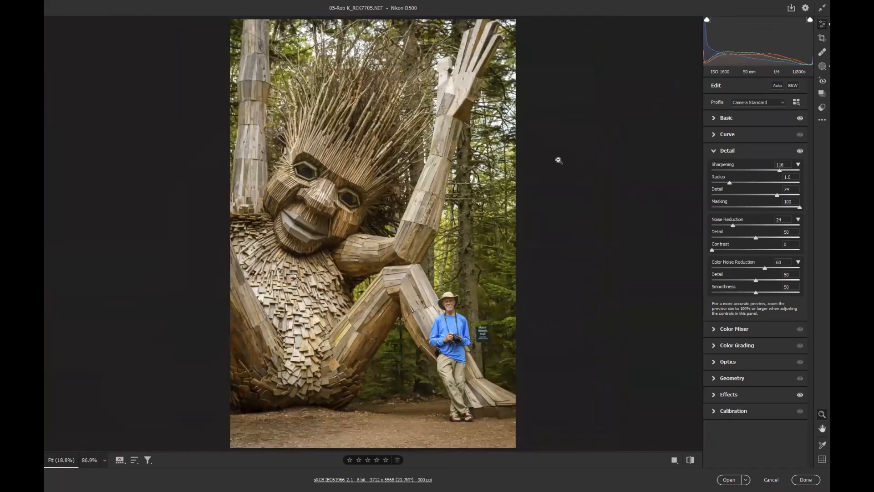
Set the workflow options to resize to fit the long side at 1080 pixels, and open the image
{"action": "left_click", "coordinate": [382, 479]}
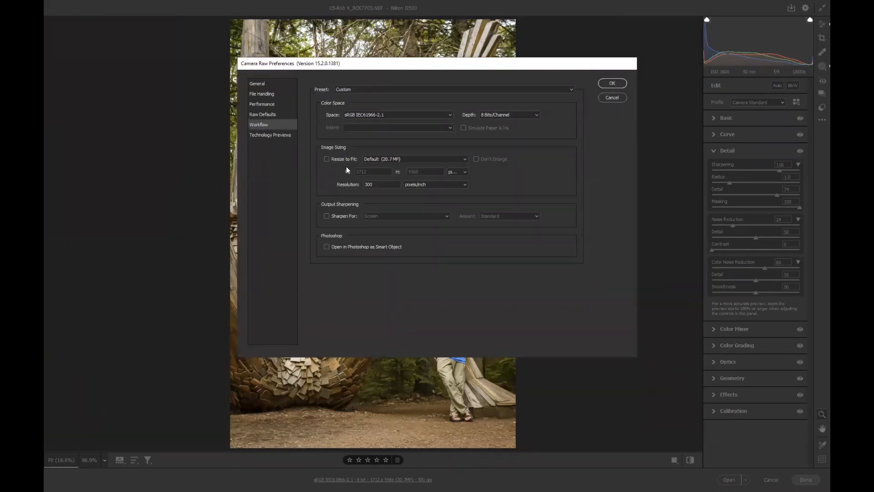
{"action": "left_click", "coordinate": [326, 159]}
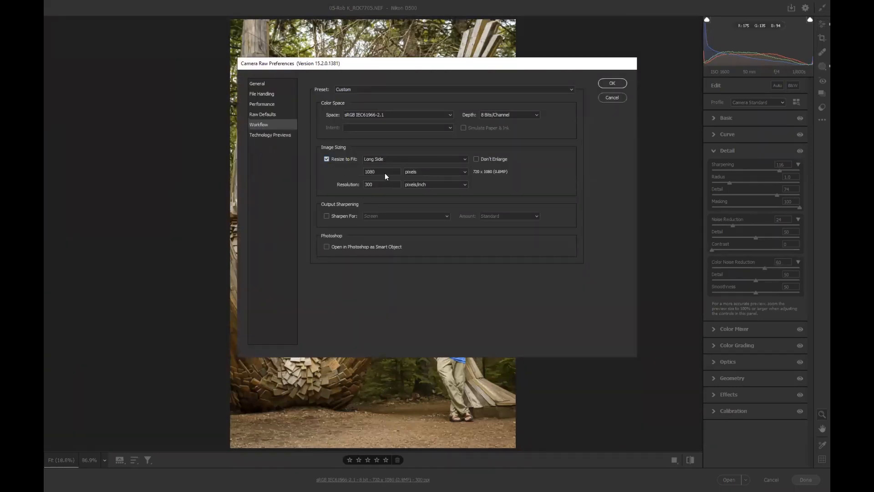
{"action": "left_click", "coordinate": [612, 83]}
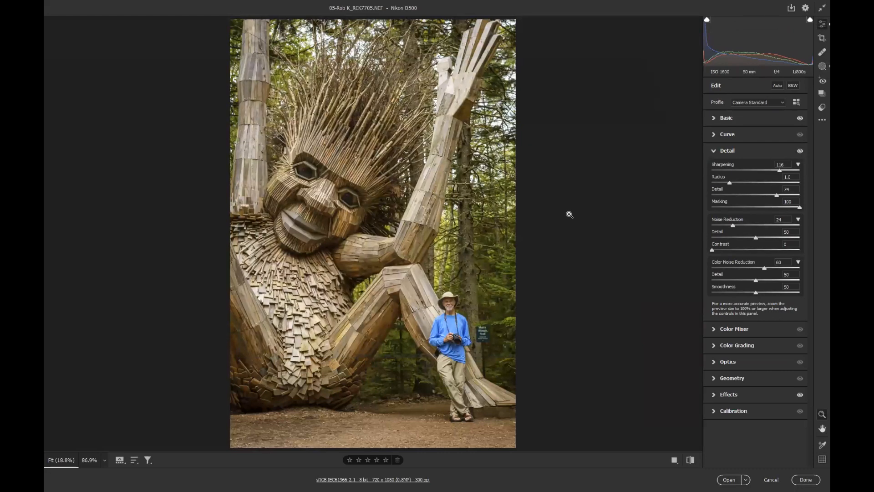
{"action": "left_click", "coordinate": [729, 480]}
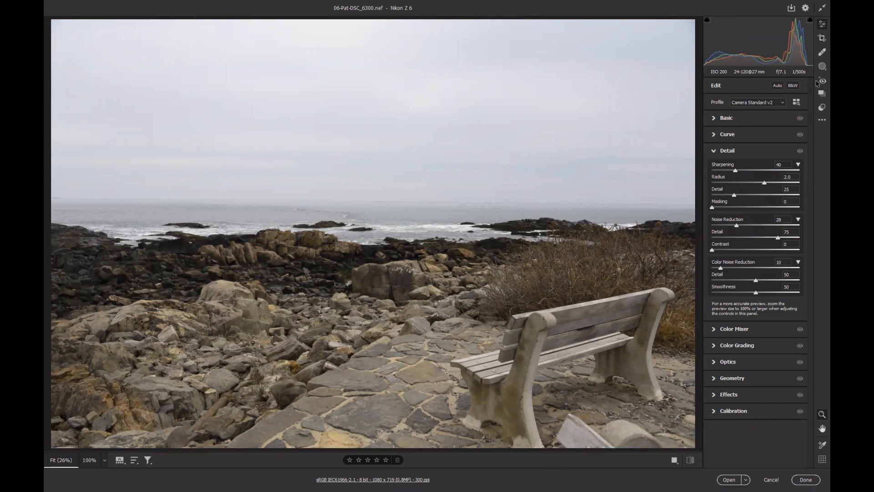
Straighten the seascape photo along the horizon line with the Straighten tool
{"action": "left_click", "coordinate": [819, 53]}
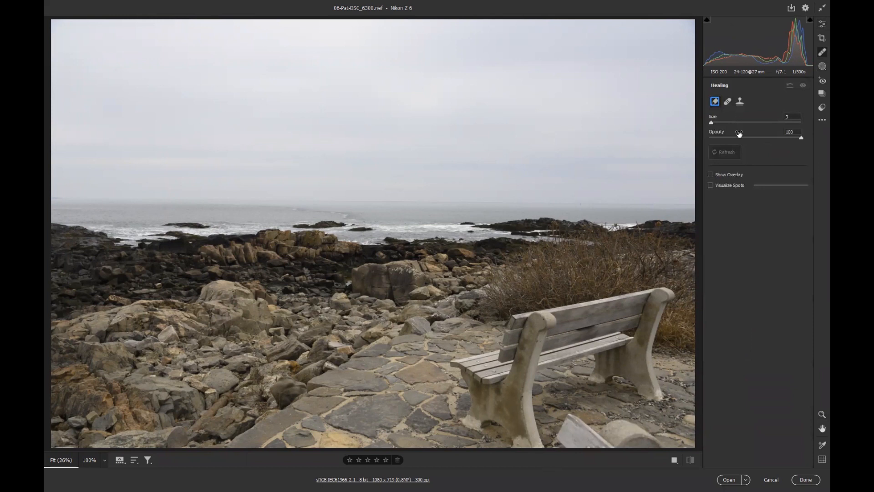
{"action": "left_click", "coordinate": [820, 40]}
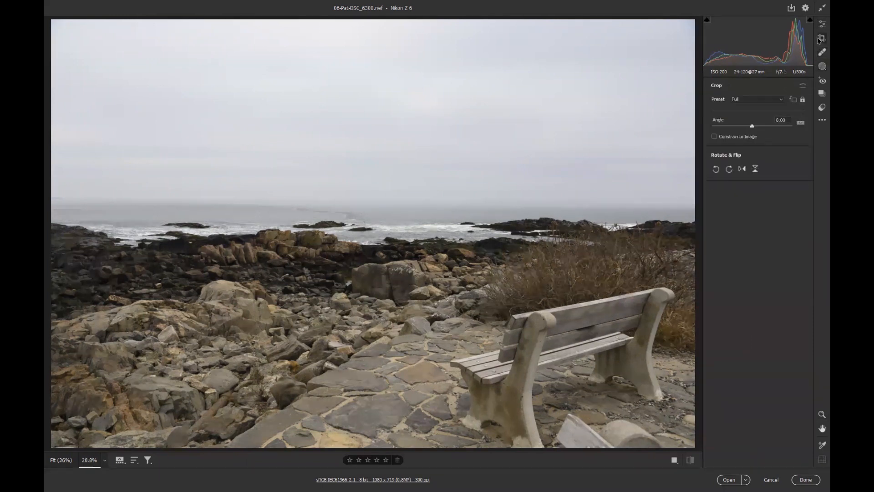
{"action": "left_click", "coordinate": [800, 125]}
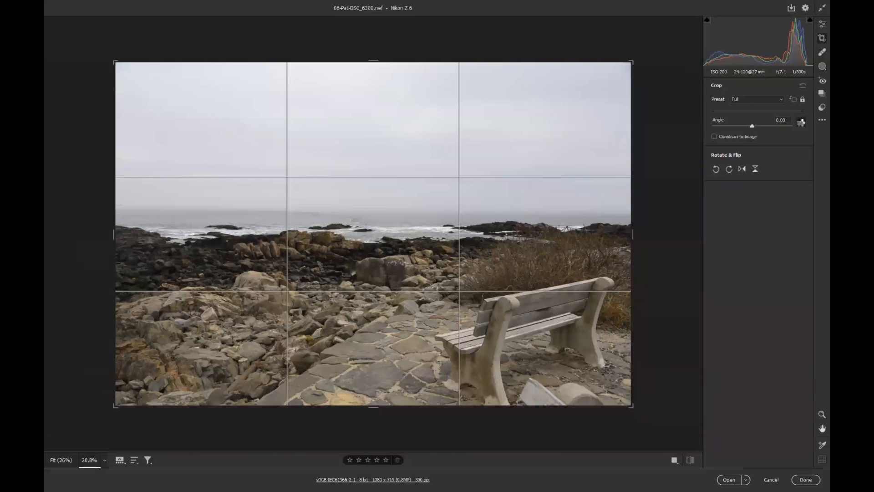
{"action": "double_click", "coordinate": [801, 123]}
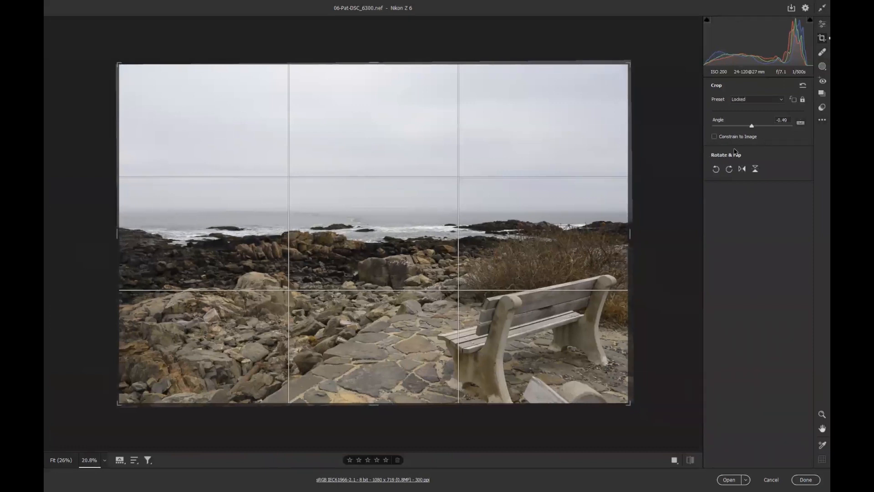
{"action": "left_click", "coordinate": [800, 123]}
{"action": "left_click_drag", "start_coordinate": [168, 209], "coordinate": [626, 209]}
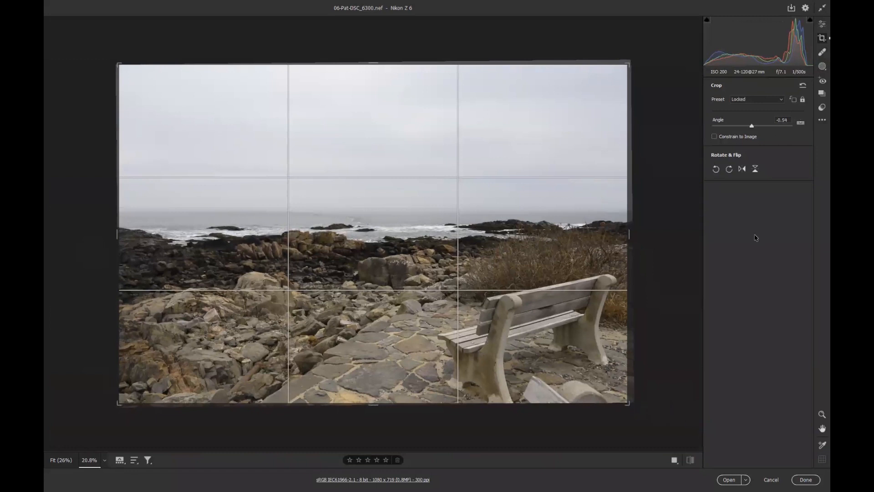
Crop the photo to a 16 x 9 ratio and reposition the image within the crop frame
{"action": "left_click", "coordinate": [782, 101]}
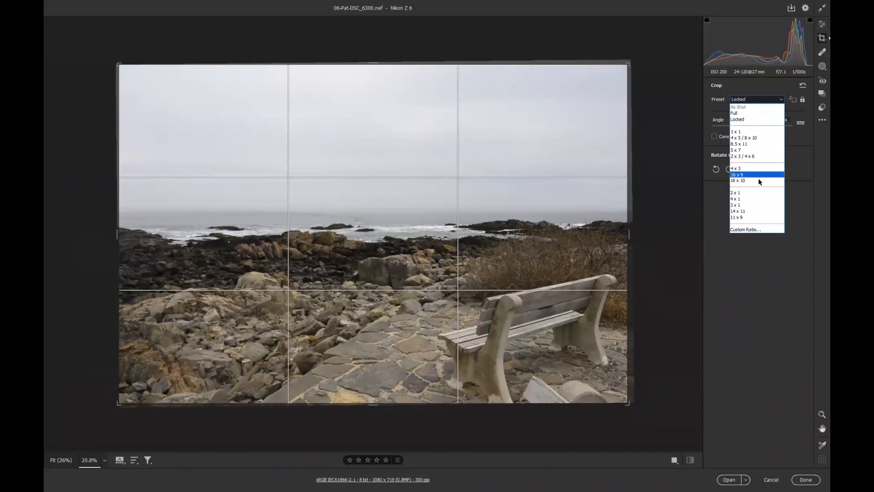
{"action": "left_click", "coordinate": [758, 174]}
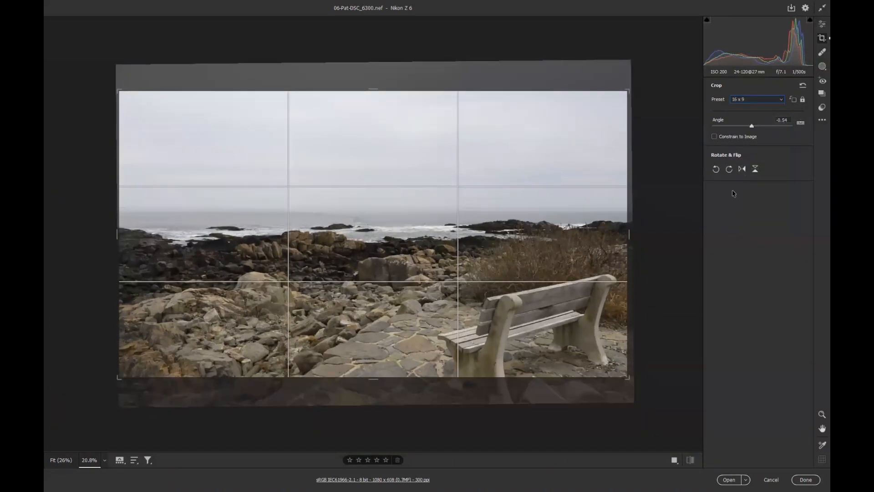
{"action": "left_click_drag", "start_coordinate": [506, 282], "coordinate": [503, 261]}
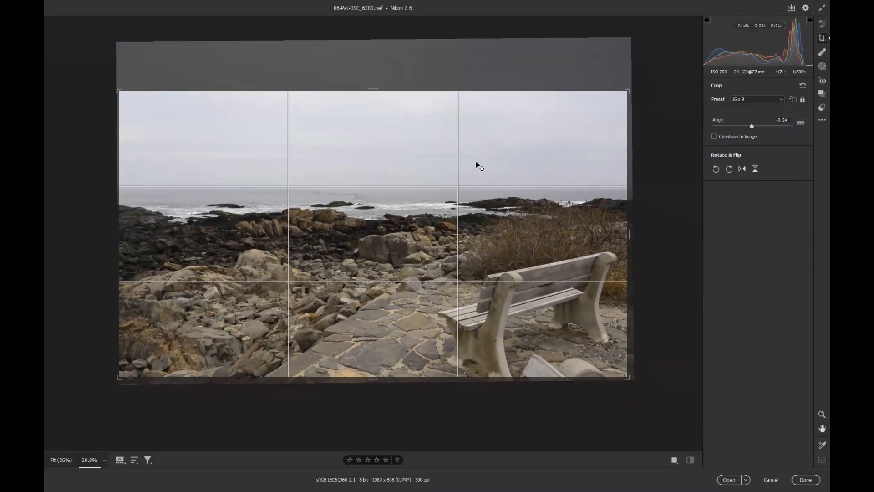
{"action": "left_click", "coordinate": [819, 25]}
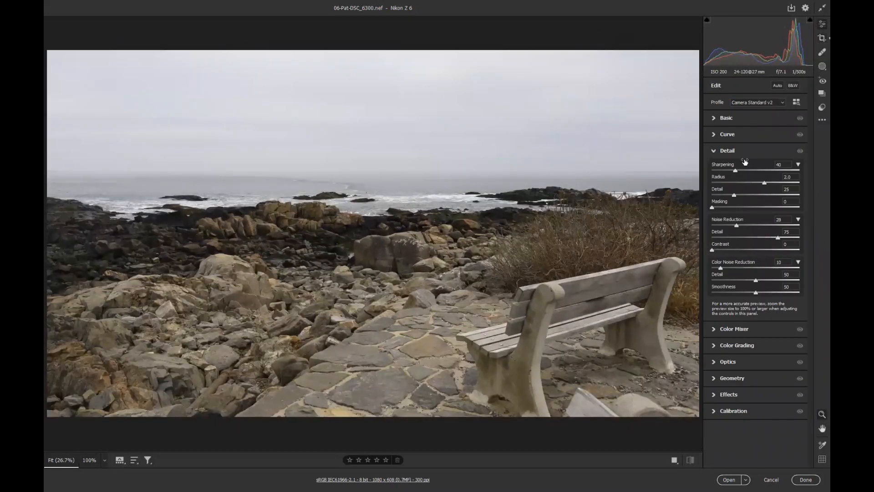
Apply Auto tone adjustments and test Dehaze at +80 before returning it to 0
{"action": "left_click", "coordinate": [778, 85]}
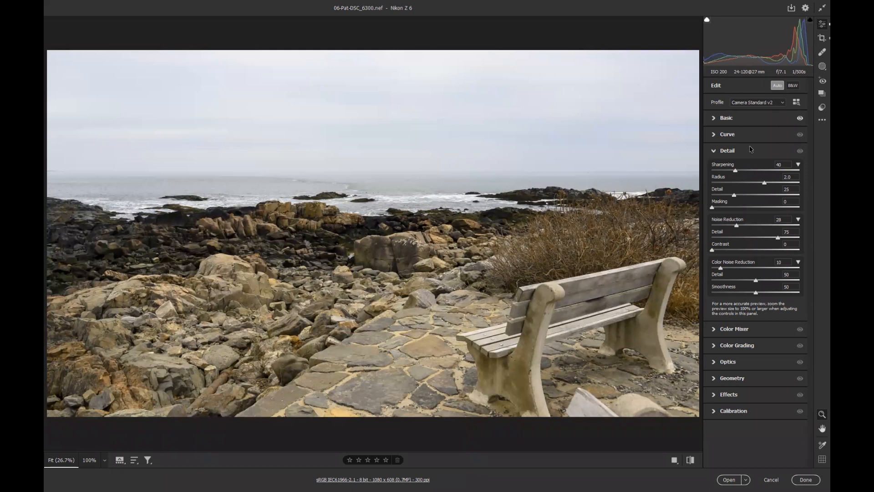
{"action": "left_click", "coordinate": [727, 119]}
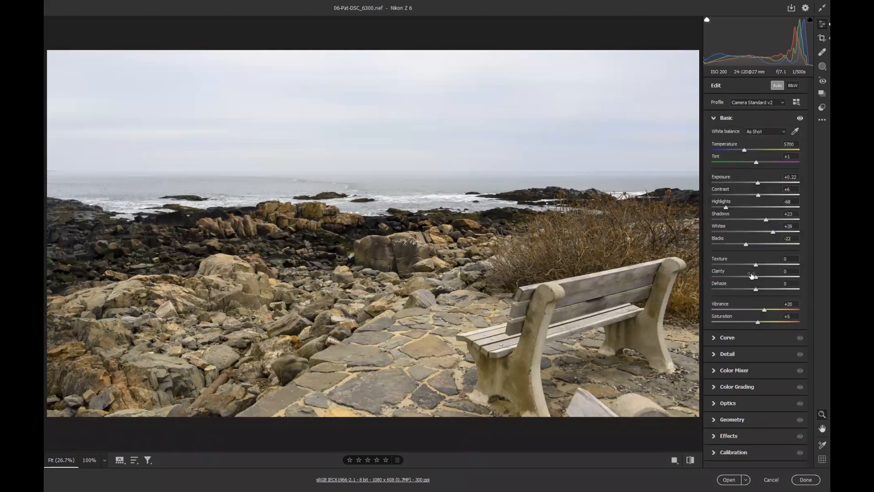
{"action": "left_click_drag", "start_coordinate": [756, 290], "coordinate": [792, 293]}
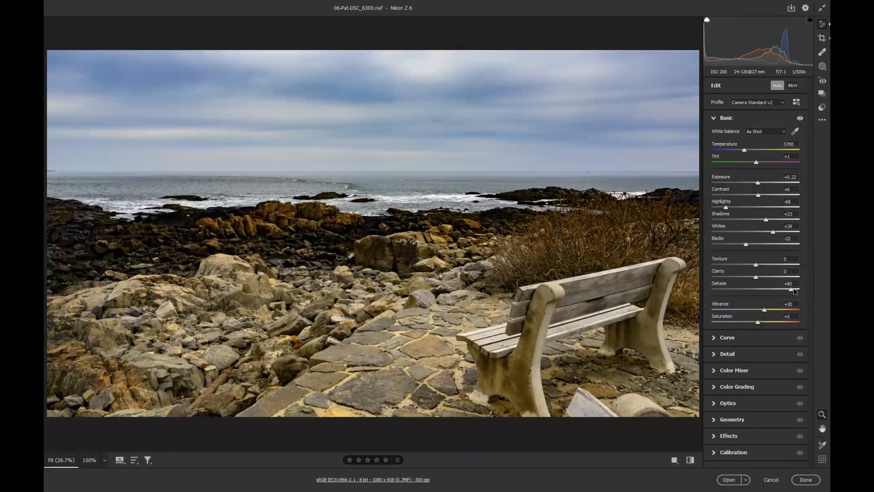
{"action": "left_click_drag", "start_coordinate": [791, 290], "coordinate": [756, 289]}
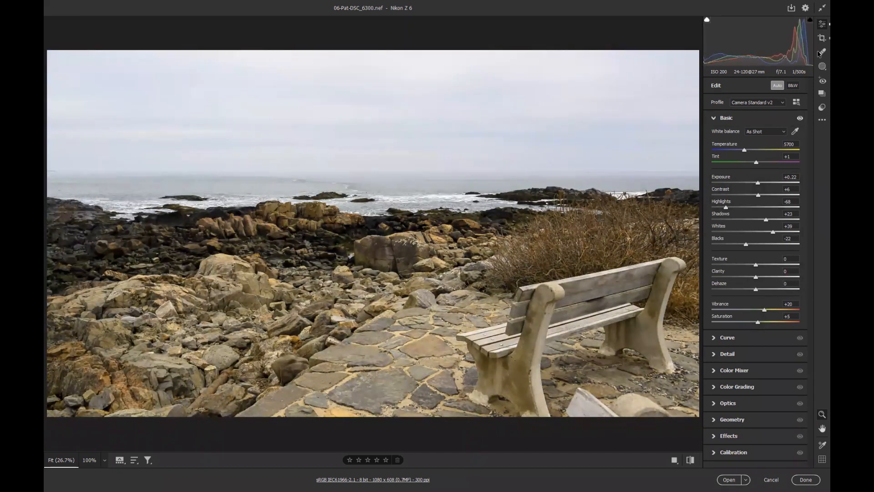
Add a linear gradient mask over the sky down to the horizon and set its Dehaze to +54
{"action": "left_click", "coordinate": [821, 67]}
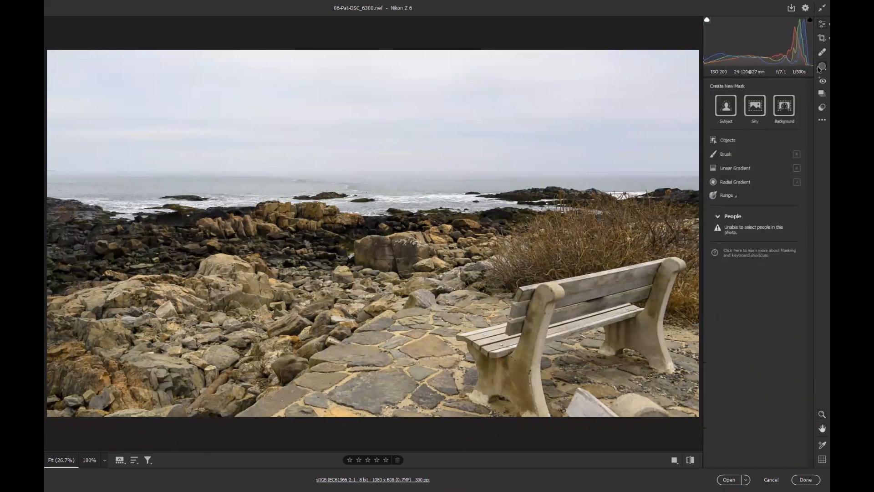
{"action": "left_click", "coordinate": [727, 169]}
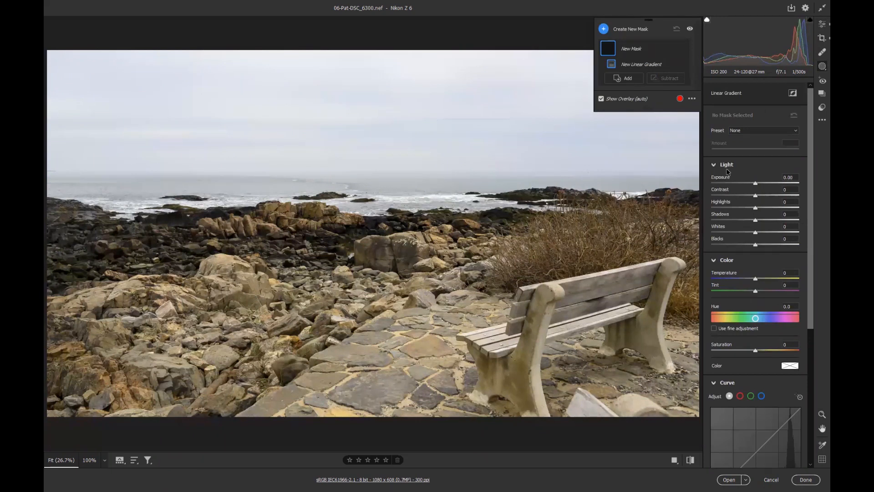
{"action": "left_click_drag", "start_coordinate": [343, 164], "coordinate": [344, 203]}
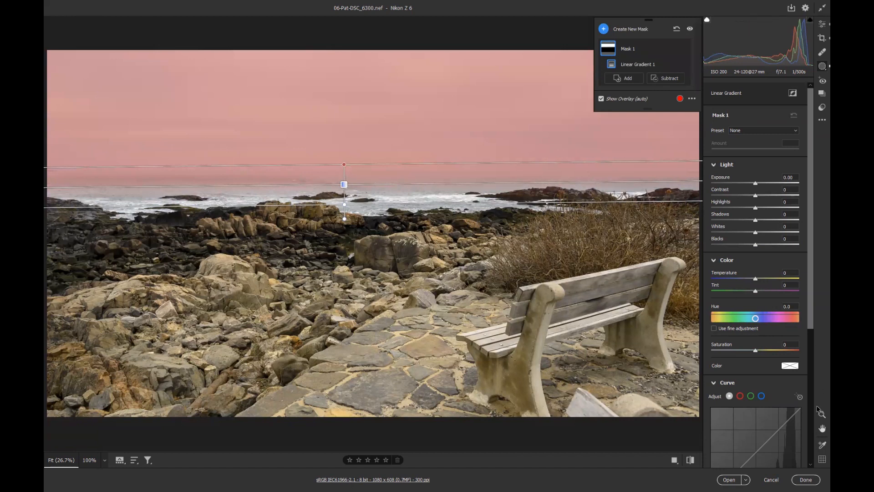
{"action": "scroll", "coordinate": [780, 430], "scroll_direction": "down", "scroll_amount": 5}
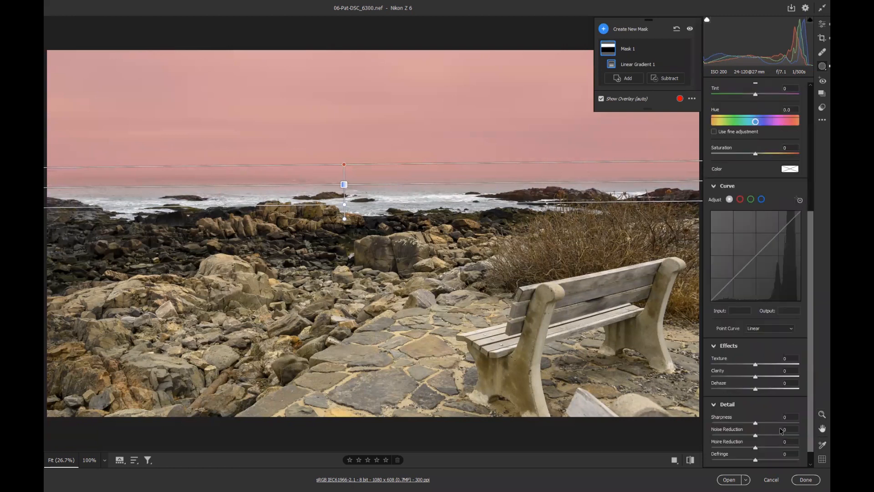
{"action": "left_click_drag", "start_coordinate": [756, 372], "coordinate": [779, 376]}
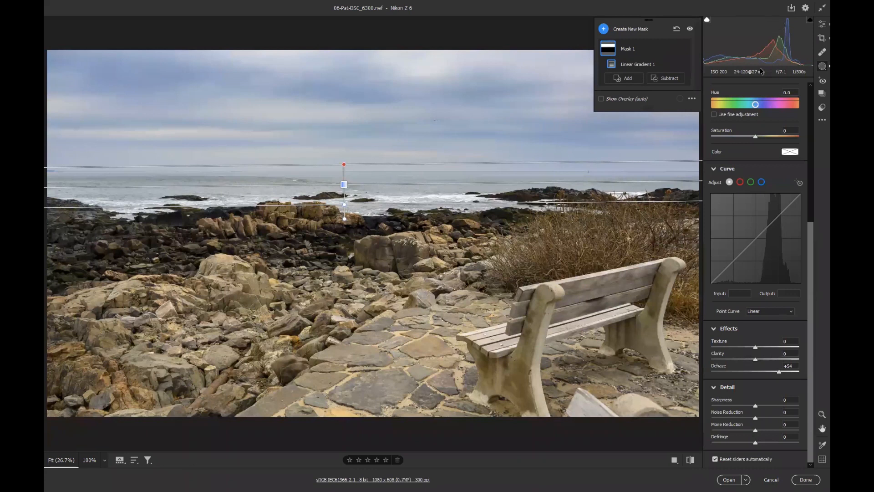
Raise the global Shadows to +81 and Vibrance to +57
{"action": "left_click", "coordinate": [823, 24]}
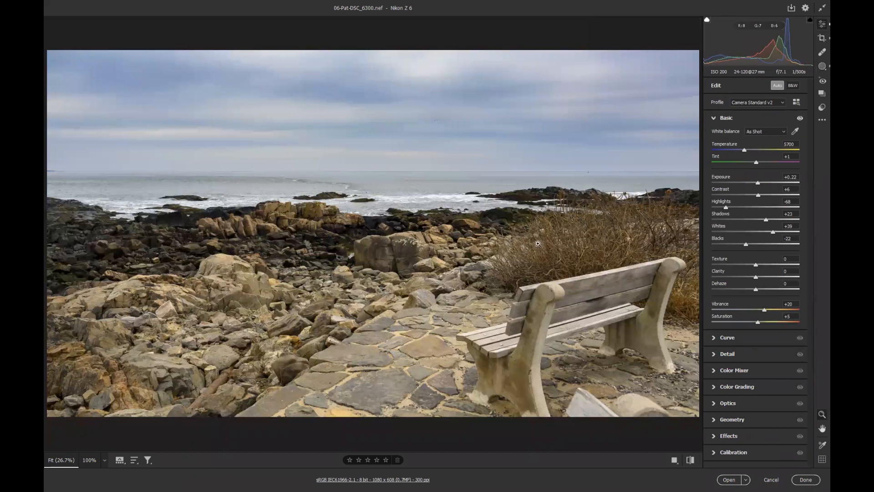
{"action": "left_click_drag", "start_coordinate": [765, 220], "coordinate": [791, 221]}
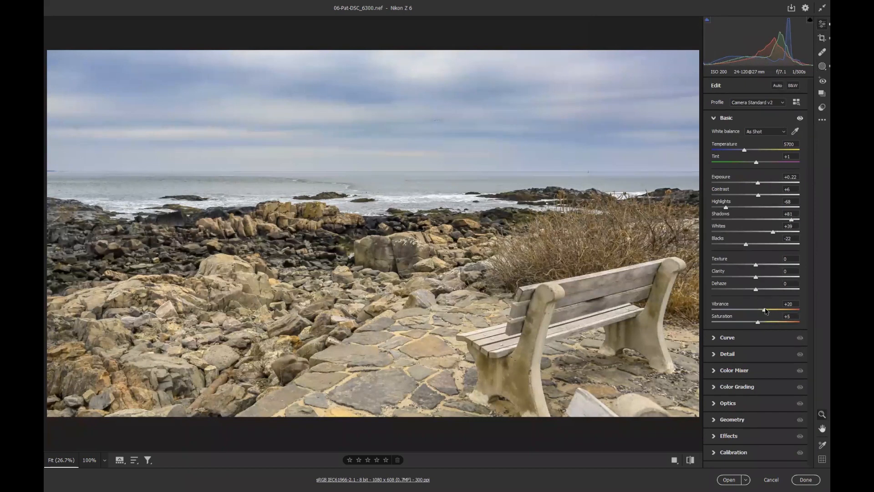
{"action": "left_click_drag", "start_coordinate": [765, 309], "coordinate": [783, 311]}
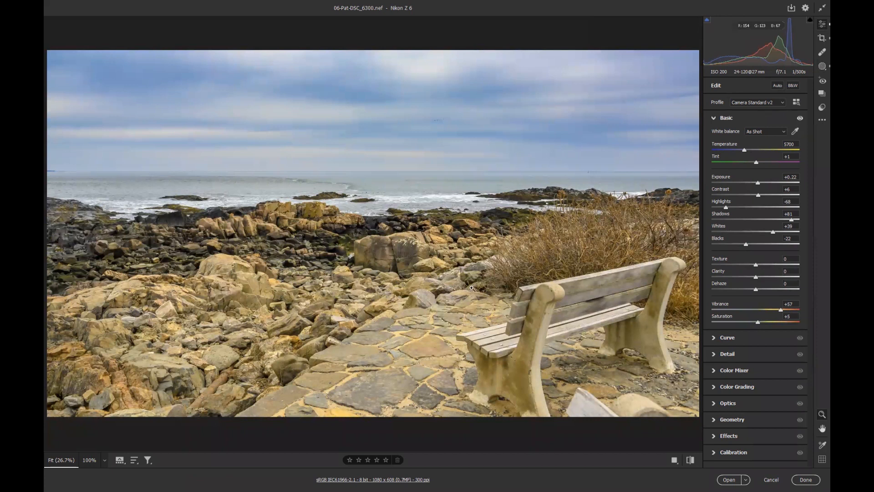
Add a second linear gradient mask rising from the foreground rocks and set Temperature to +5 and Tint to +33
{"action": "left_click", "coordinate": [820, 67]}
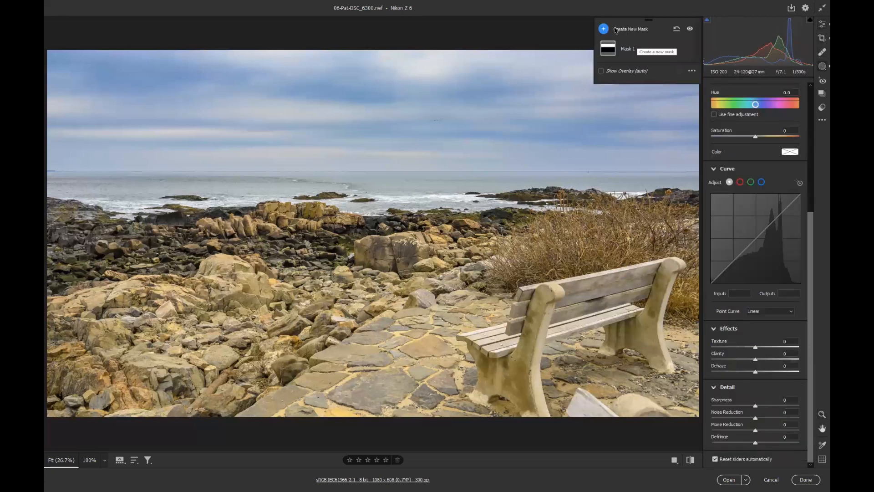
{"action": "left_click", "coordinate": [603, 30]}
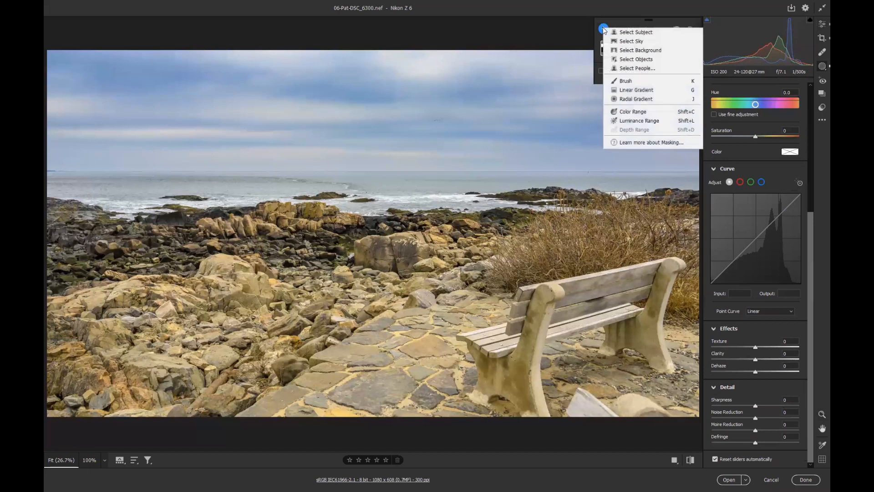
{"action": "left_click", "coordinate": [636, 92]}
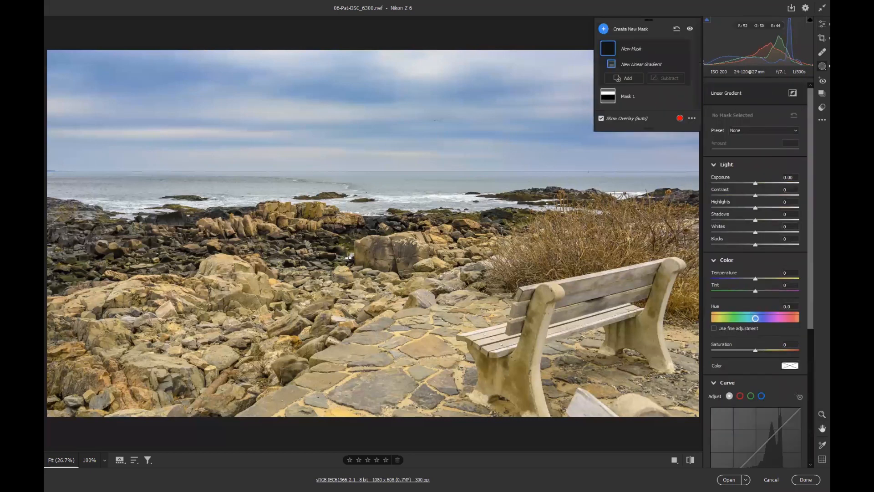
{"action": "left_click_drag", "start_coordinate": [350, 260], "coordinate": [349, 188]}
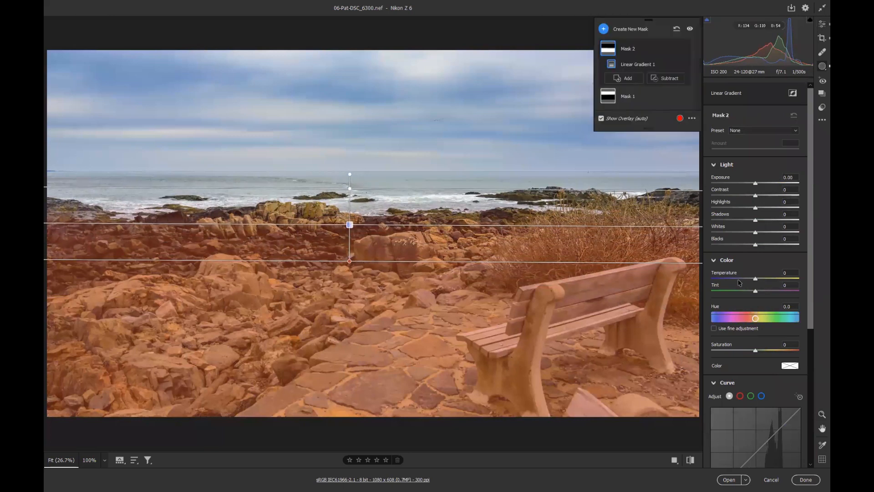
{"action": "mouse_move", "coordinate": [758, 293]}
{"action": "left_mouse_down"}
{"action": "mouse_move", "coordinate": [775, 292]}
{"action": "mouse_move", "coordinate": [760, 279]}
{"action": "mouse_move", "coordinate": [775, 292]}
{"action": "mouse_move", "coordinate": [757, 279]}
{"action": "left_mouse_up"}
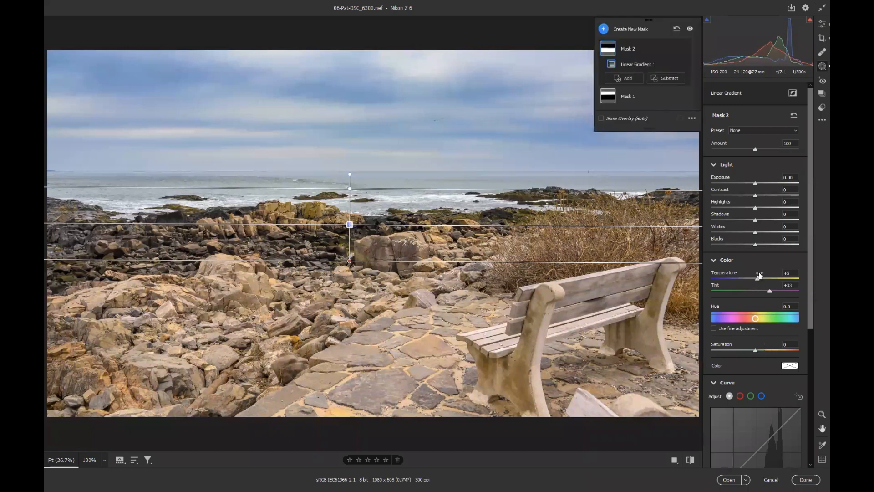
Set the foreground gradient mask's Saturation to +16
{"action": "scroll", "coordinate": [751, 342], "scroll_direction": "down", "scroll_amount": 4}
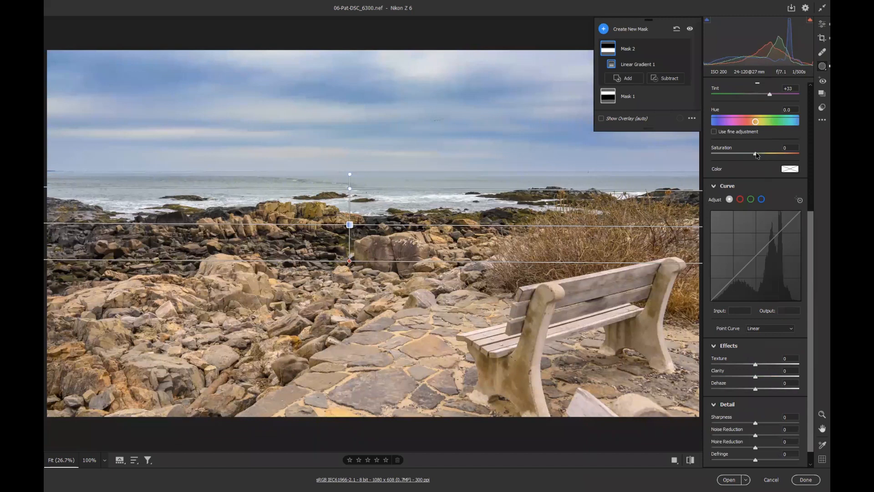
{"action": "left_click_drag", "start_coordinate": [756, 153], "coordinate": [763, 154]}
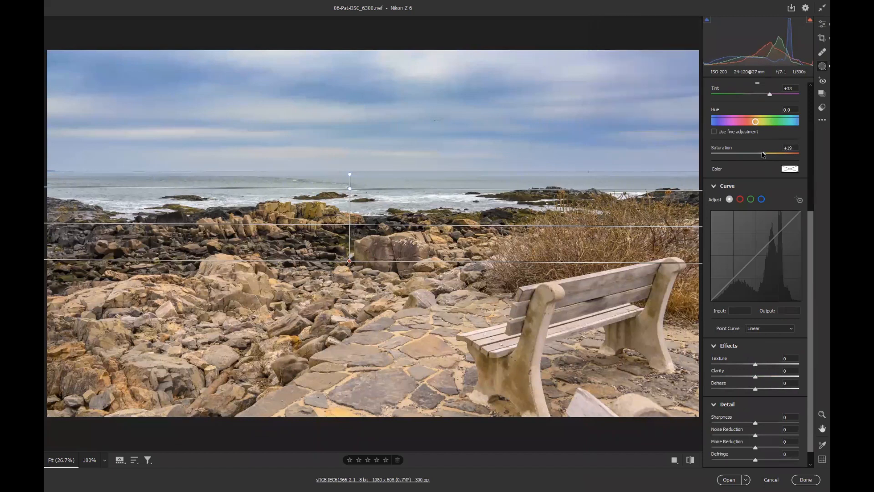
{"action": "left_click_drag", "start_coordinate": [764, 154], "coordinate": [764, 154]}
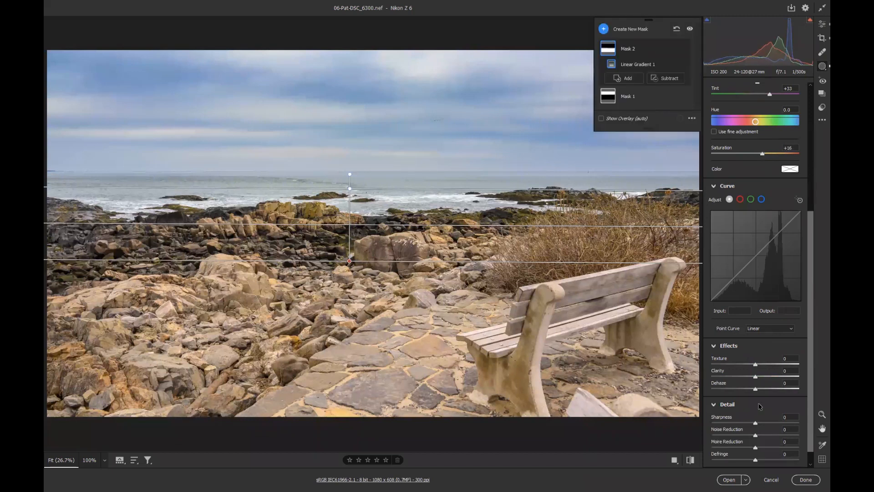
Set the foreground gradient mask's Clarity to +20 and Texture to +16, then leave masking
{"action": "scroll", "coordinate": [761, 407], "scroll_direction": "down", "scroll_amount": 1}
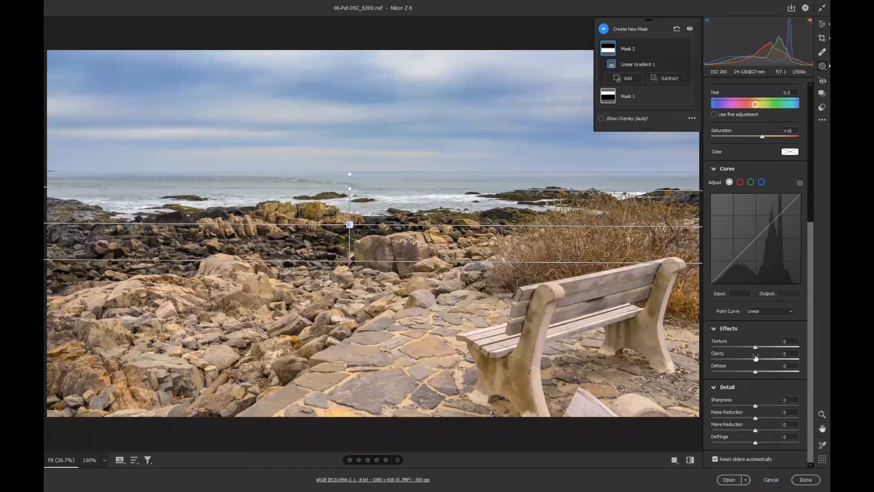
{"action": "left_click_drag", "start_coordinate": [755, 360], "coordinate": [764, 358]}
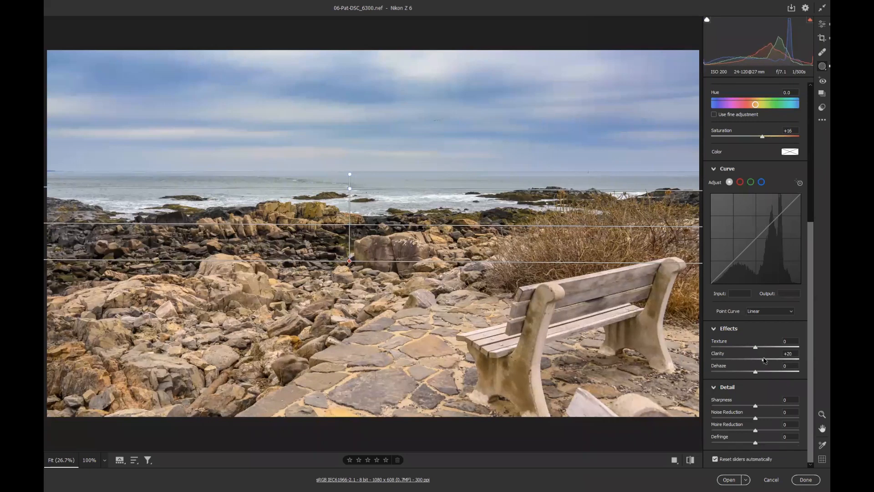
{"action": "left_click_drag", "start_coordinate": [754, 347], "coordinate": [765, 349]}
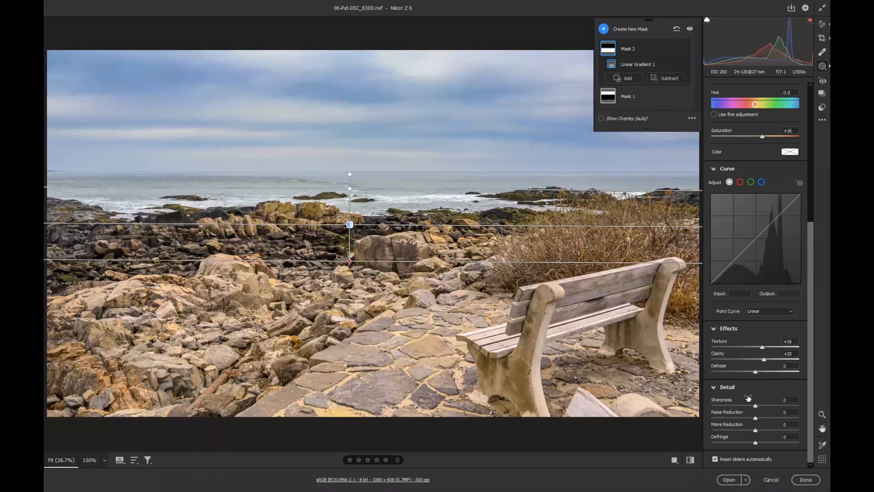
{"action": "left_click_drag", "start_coordinate": [761, 136], "coordinate": [755, 136]}
{"action": "key", "text": "e"}
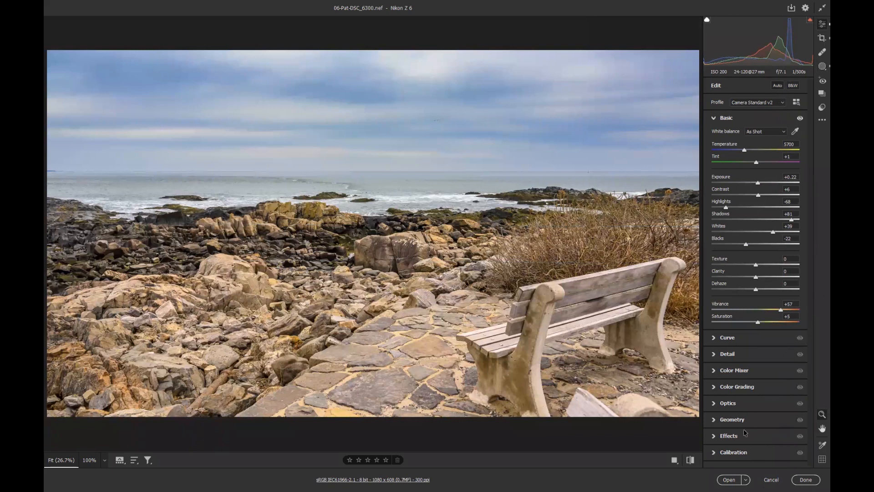
Add a post-crop vignette of -6 in Effects
{"action": "left_click", "coordinate": [731, 437]}
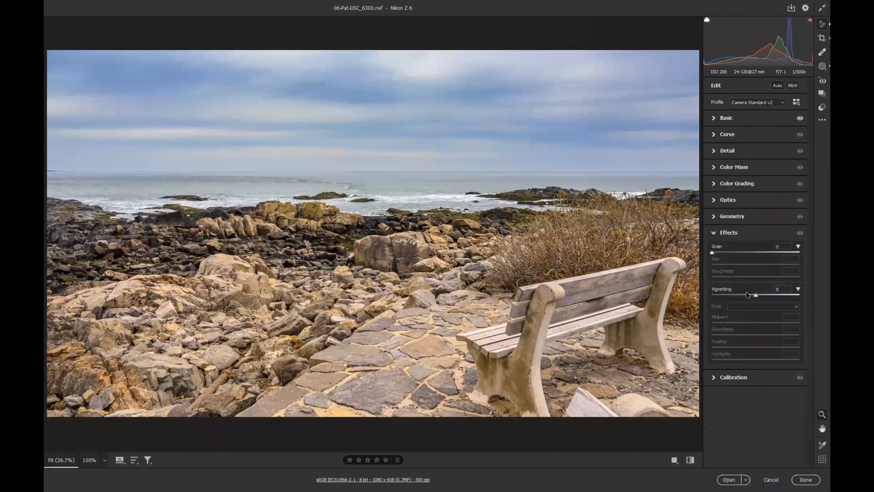
{"action": "left_click_drag", "start_coordinate": [756, 296], "coordinate": [752, 296]}
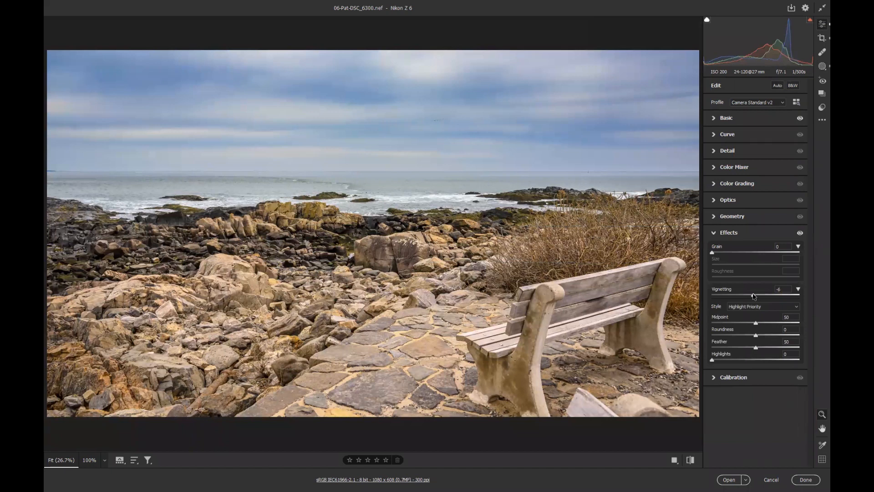
Set the output size to 1920 pixels on the long side in workflow options and open the image in Photoshop
{"action": "left_click", "coordinate": [409, 480]}
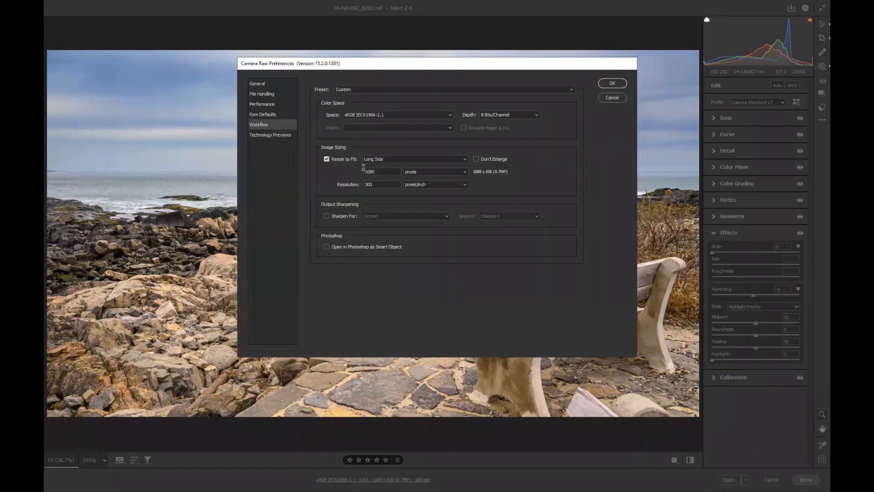
{"action": "left_click_drag", "start_coordinate": [374, 171], "coordinate": [341, 170]}
{"action": "type", "text": "1920"}
{"action": "left_click", "coordinate": [612, 83]}
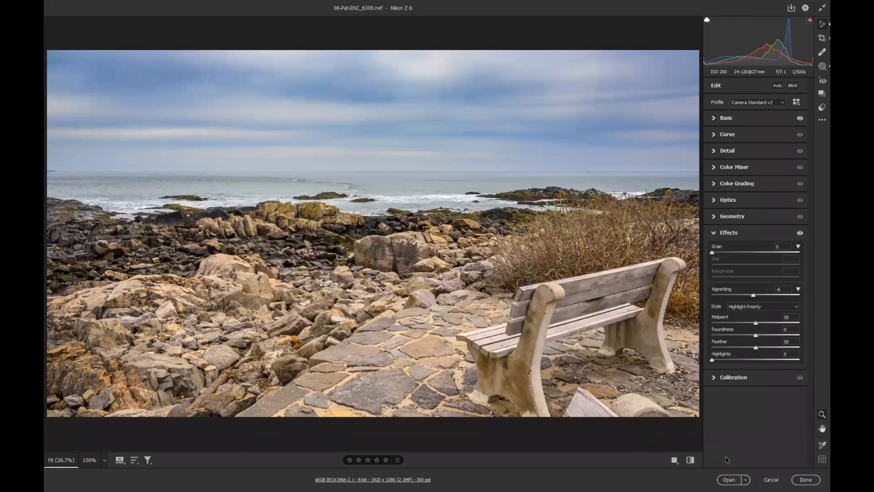
{"action": "left_click", "coordinate": [730, 480]}
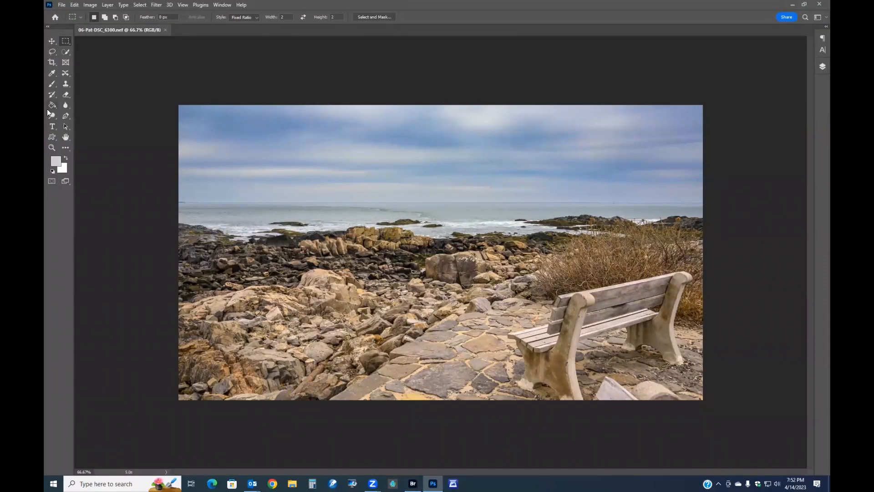
Try to remove the white stone below the bench with a smaller Spot Healing Brush, then undo the stroke
{"action": "right_click", "coordinate": [63, 75]}
{"action": "left_click", "coordinate": [91, 71]}
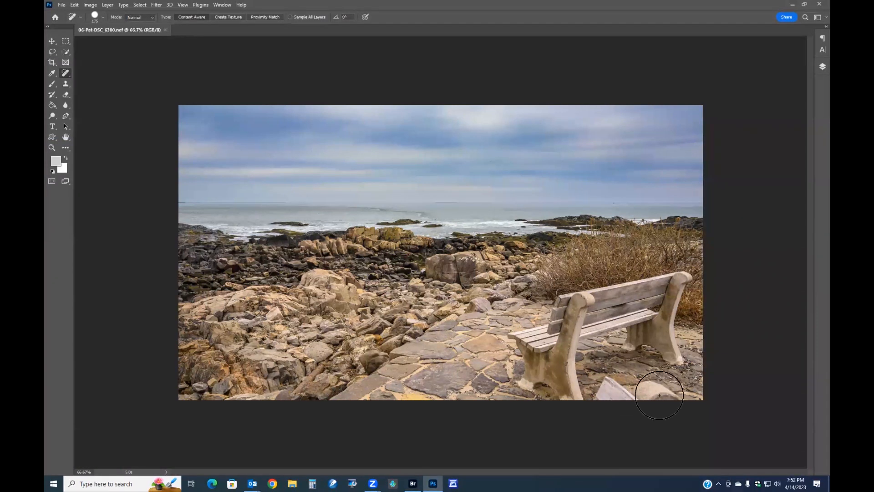
{"action": "key", "text": "bracketleft"}
{"action": "key", "text": "bracketleft"}
{"action": "key", "text": "bracketleft"}
{"action": "key", "text": "bracketleft"}
{"action": "mouse_move", "coordinate": [679, 393]}
{"action": "left_mouse_down"}
{"action": "mouse_move", "coordinate": [609, 382]}
{"action": "mouse_move", "coordinate": [602, 398]}
{"action": "mouse_move", "coordinate": [687, 394]}
{"action": "mouse_move", "coordinate": [641, 375]}
{"action": "mouse_move", "coordinate": [606, 376]}
{"action": "mouse_move", "coordinate": [591, 401]}
{"action": "left_mouse_up"}
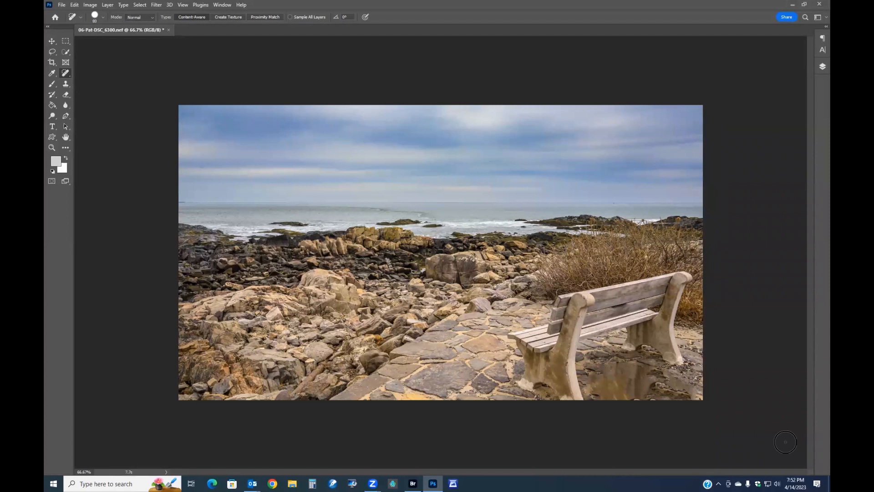
{"action": "key", "text": "ctrl+z"}
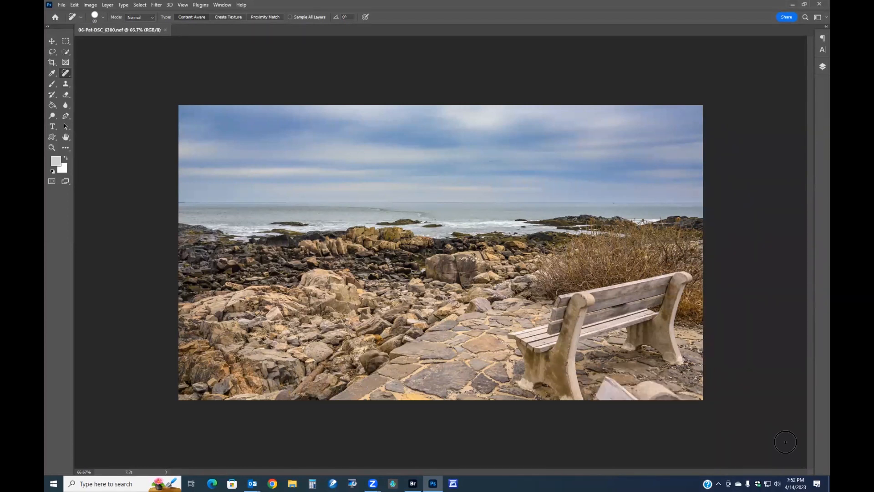
Remove the white stone and debris below the bench's front with Spot Healing Brush strokes
{"action": "mouse_move", "coordinate": [678, 395]}
{"action": "left_mouse_down"}
{"action": "mouse_move", "coordinate": [641, 385]}
{"action": "mouse_move", "coordinate": [706, 435]}
{"action": "left_mouse_up"}
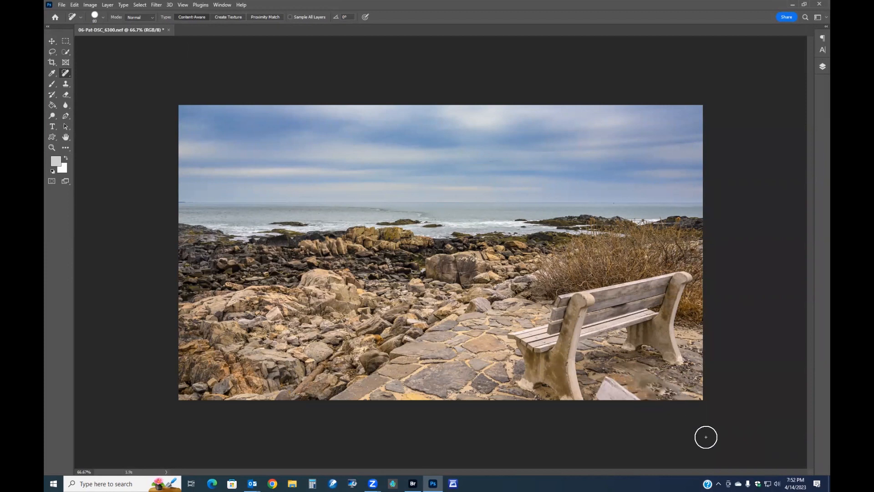
{"action": "mouse_move", "coordinate": [624, 396]}
{"action": "left_mouse_down"}
{"action": "mouse_move", "coordinate": [605, 383]}
{"action": "mouse_move", "coordinate": [599, 394]}
{"action": "mouse_move", "coordinate": [657, 437]}
{"action": "left_mouse_up"}
{"action": "mouse_move", "coordinate": [603, 385]}
{"action": "left_mouse_down"}
{"action": "mouse_move", "coordinate": [628, 386]}
{"action": "mouse_move", "coordinate": [601, 396]}
{"action": "mouse_move", "coordinate": [701, 442]}
{"action": "left_mouse_up"}
{"action": "left_click_drag", "start_coordinate": [663, 396], "coordinate": [635, 378]}
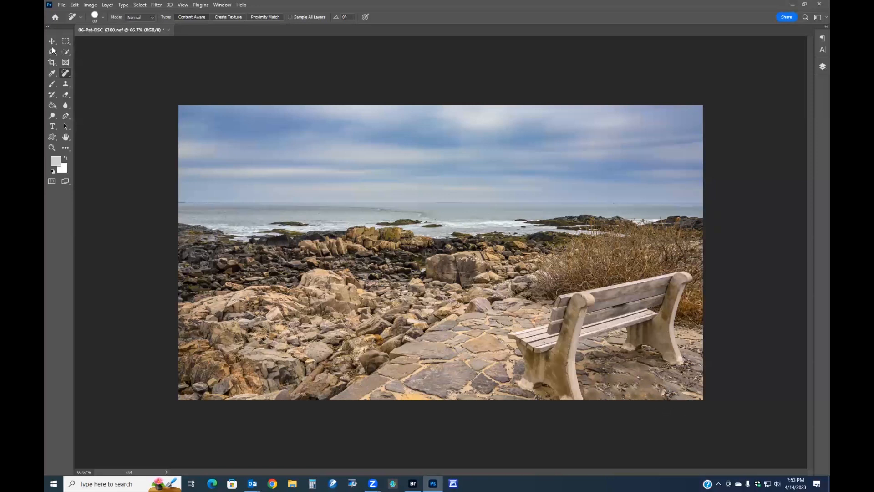
Switch to the Patch tool and patch the ground beside the bench's front leg with texture from the paving
{"action": "right_click", "coordinate": [65, 72]}
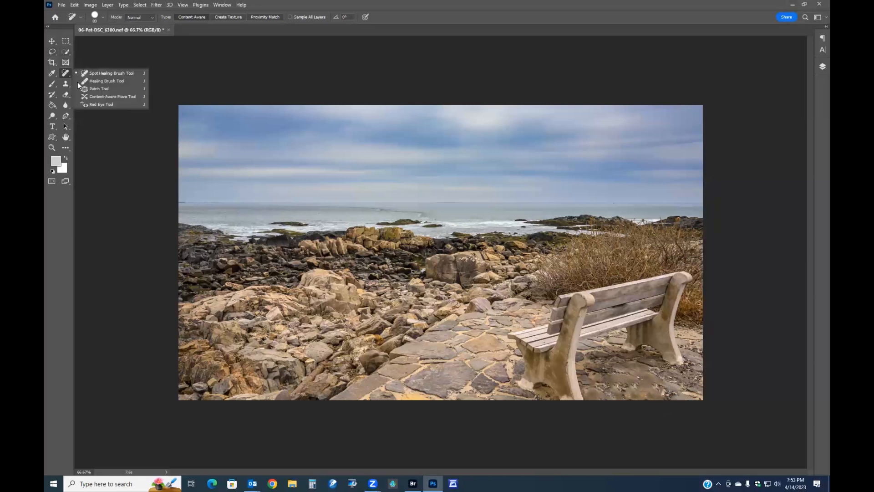
{"action": "left_click", "coordinate": [105, 89]}
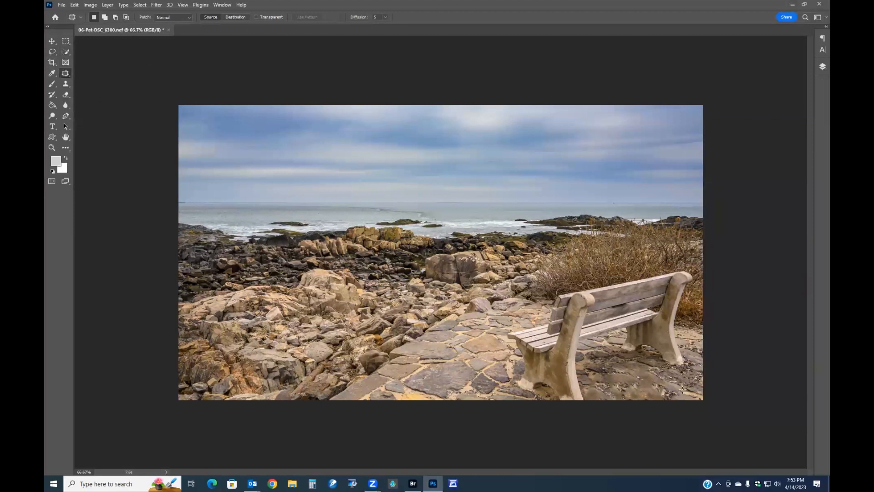
{"action": "mouse_move", "coordinate": [620, 361]}
{"action": "left_mouse_down"}
{"action": "mouse_move", "coordinate": [614, 381]}
{"action": "mouse_move", "coordinate": [655, 399]}
{"action": "mouse_move", "coordinate": [676, 398]}
{"action": "mouse_move", "coordinate": [684, 387]}
{"action": "mouse_move", "coordinate": [670, 375]}
{"action": "mouse_move", "coordinate": [602, 381]}
{"action": "mouse_move", "coordinate": [428, 360]}
{"action": "mouse_move", "coordinate": [448, 332]}
{"action": "mouse_move", "coordinate": [478, 324]}
{"action": "mouse_move", "coordinate": [431, 364]}
{"action": "mouse_move", "coordinate": [421, 390]}
{"action": "mouse_move", "coordinate": [476, 392]}
{"action": "left_mouse_up"}
{"action": "key", "text": "ctrl+d"}
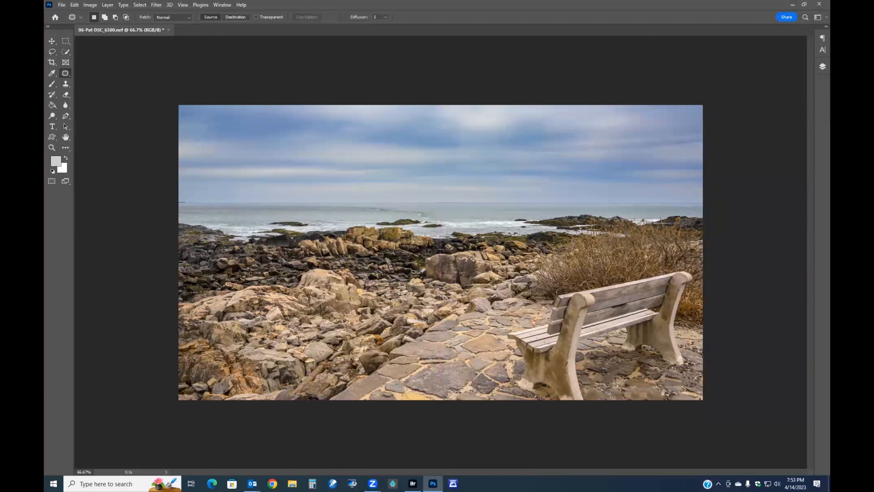
{"action": "mouse_move", "coordinate": [607, 399]}
{"action": "left_mouse_down"}
{"action": "mouse_move", "coordinate": [666, 399]}
{"action": "mouse_move", "coordinate": [662, 383]}
{"action": "mouse_move", "coordinate": [582, 392]}
{"action": "mouse_move", "coordinate": [400, 386]}
{"action": "mouse_move", "coordinate": [390, 367]}
{"action": "mouse_move", "coordinate": [425, 359]}
{"action": "left_mouse_up"}
{"action": "key", "text": "ctrl+d"}
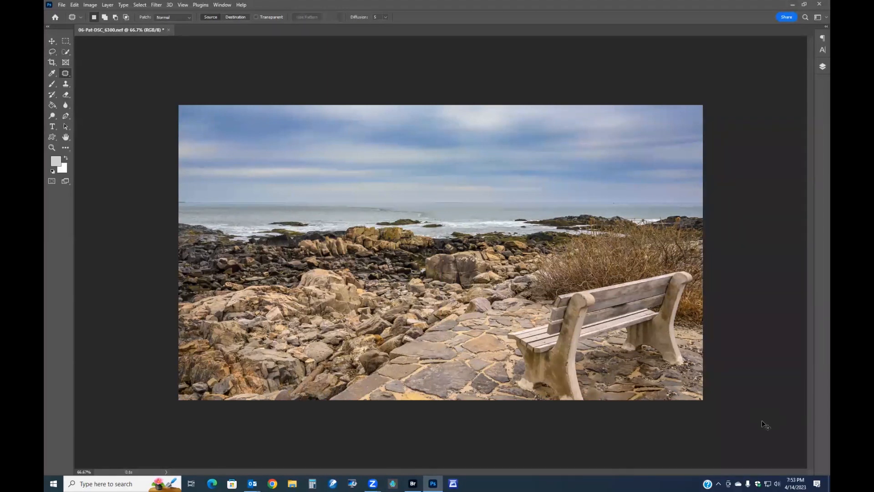
Patch further patches of ground beneath the bench using texture from the paving to its left
{"action": "key", "text": "ctrl+shift+d"}
{"action": "key", "text": "ctrl+z"}
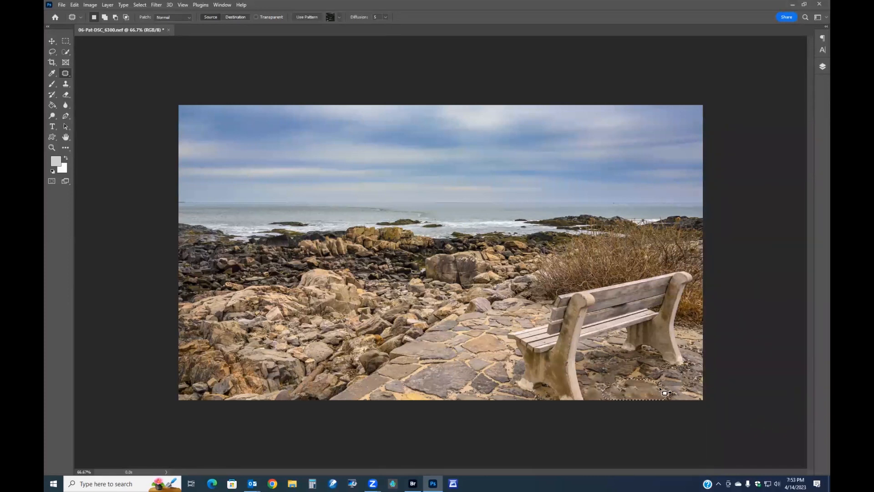
{"action": "left_click_drag", "start_coordinate": [626, 371], "coordinate": [509, 307]}
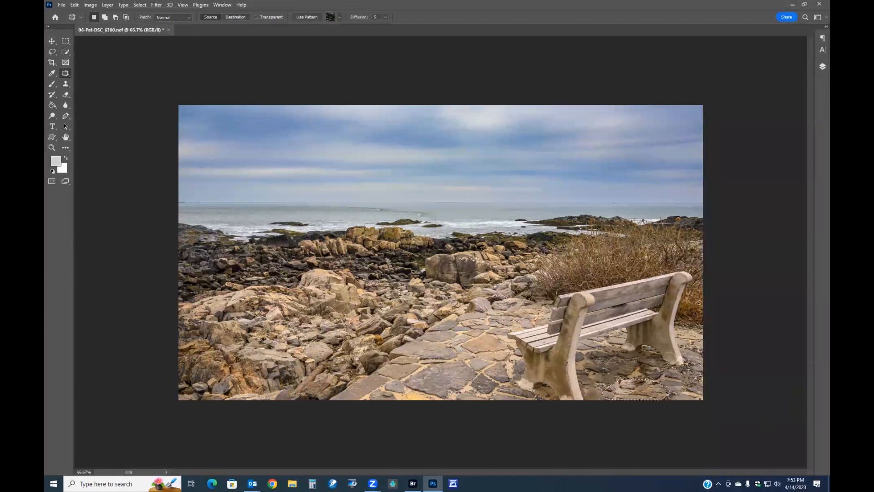
{"action": "key", "text": "ctrl+d"}
{"action": "mouse_move", "coordinate": [590, 376]}
{"action": "left_mouse_down"}
{"action": "mouse_move", "coordinate": [587, 398]}
{"action": "mouse_move", "coordinate": [608, 400]}
{"action": "mouse_move", "coordinate": [611, 384]}
{"action": "mouse_move", "coordinate": [596, 369]}
{"action": "mouse_move", "coordinate": [587, 379]}
{"action": "mouse_move", "coordinate": [454, 359]}
{"action": "mouse_move", "coordinate": [485, 324]}
{"action": "mouse_move", "coordinate": [475, 327]}
{"action": "left_mouse_up"}
{"action": "key", "text": "ctrl+d"}
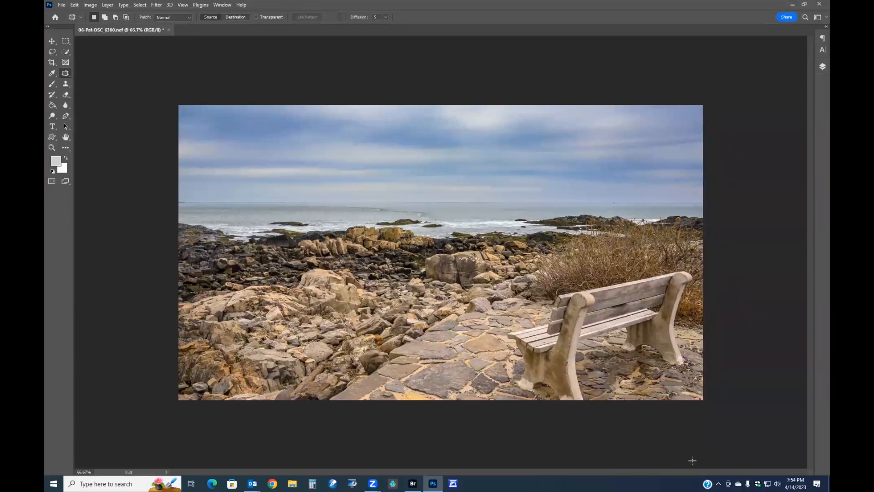
{"action": "key", "text": "ctrl+shift+d"}
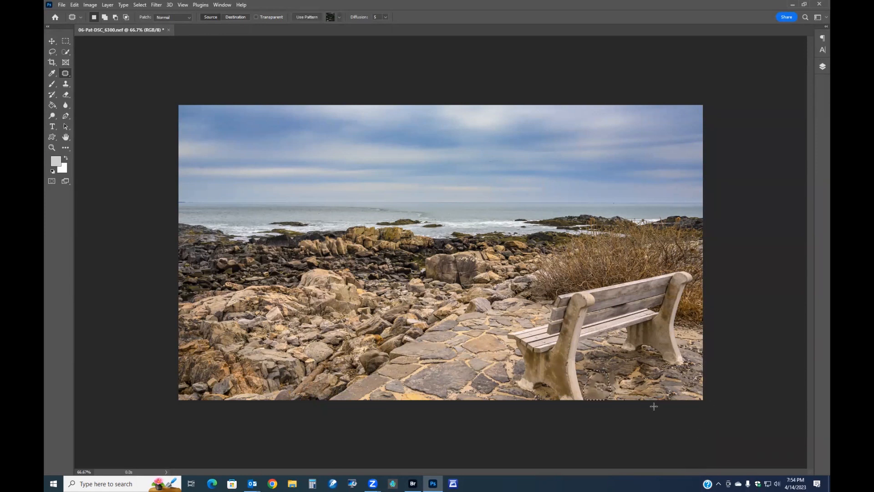
{"action": "key", "text": "ctrl+d"}
Duplicate the background layer
{"action": "key", "text": "ctrl+minus"}
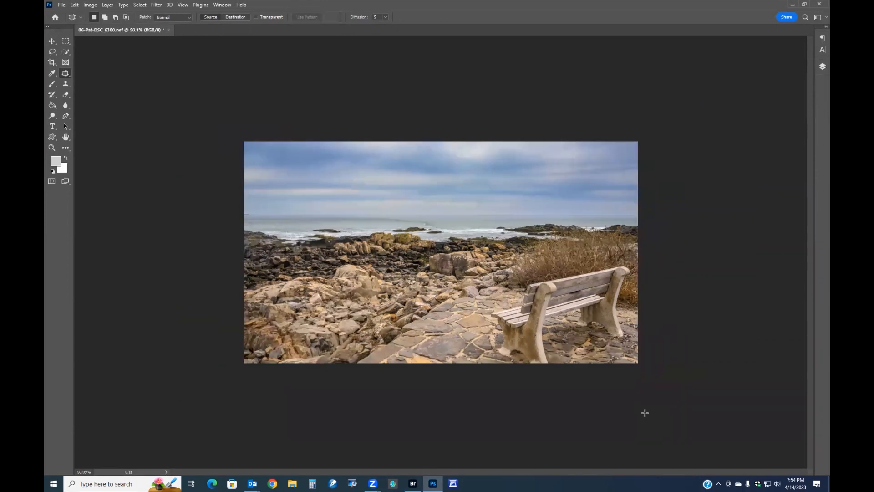
{"action": "key", "text": "F5"}
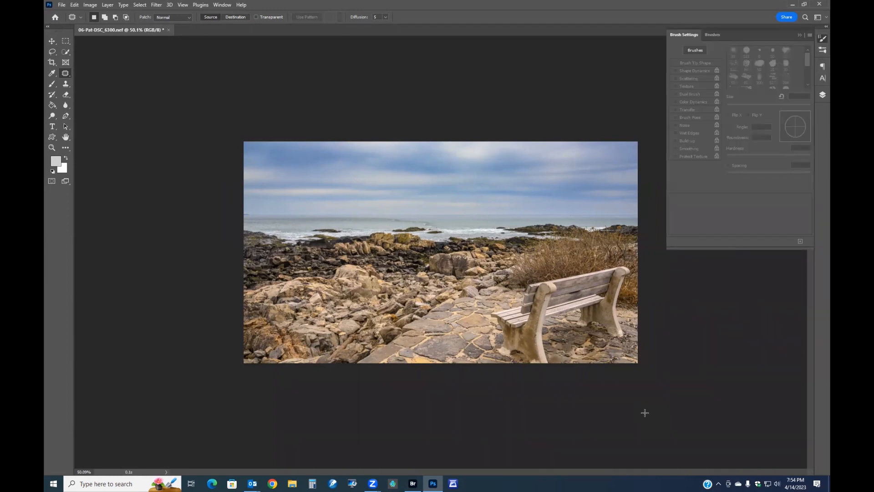
{"action": "key", "text": "F5"}
{"action": "key", "text": "F7"}
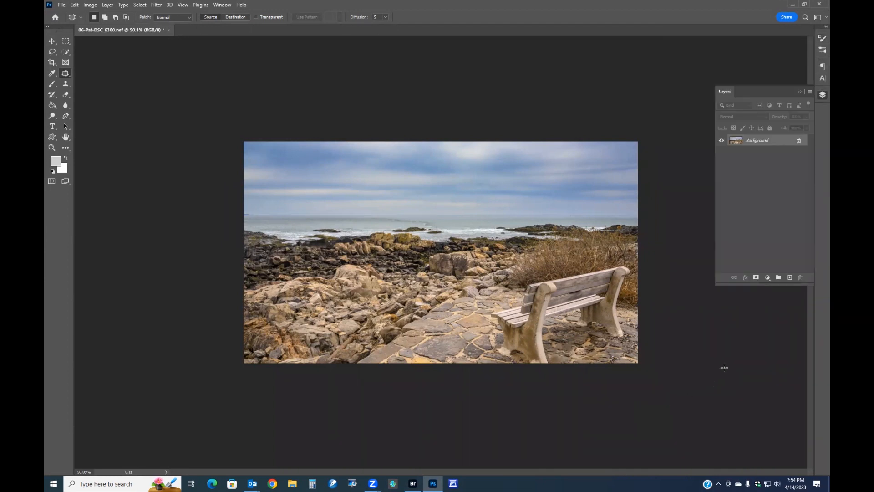
{"action": "key", "text": "ctrl+j"}
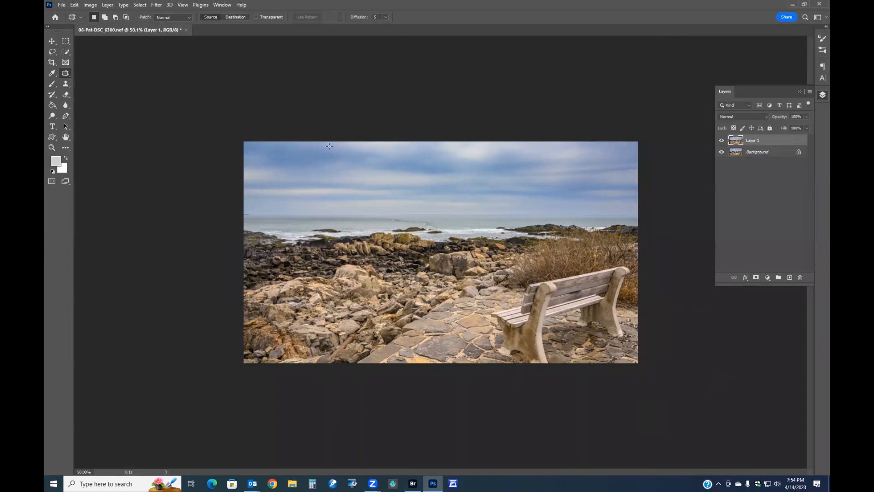
Open the Topaz Adjust filter on the new layer and show the Favorites presets
{"action": "left_click", "coordinate": [155, 5]}
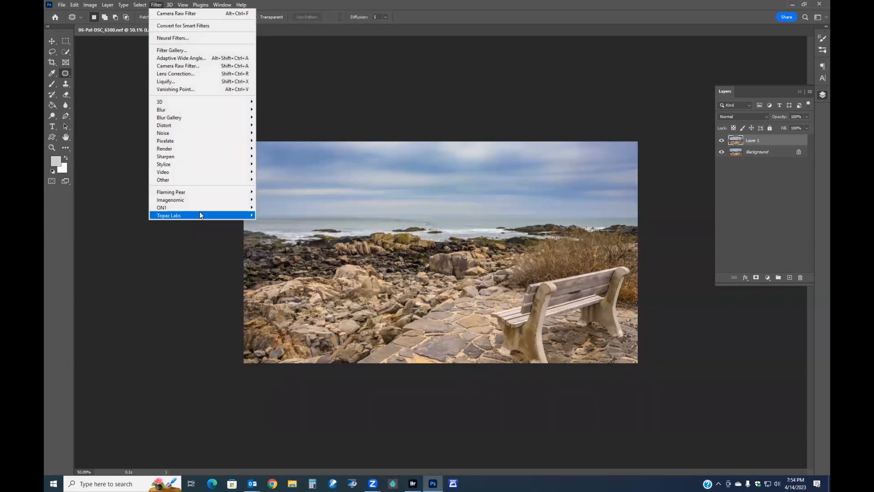
{"action": "mouse_move", "coordinate": [199, 215]}
{"action": "left_click", "coordinate": [283, 216]}
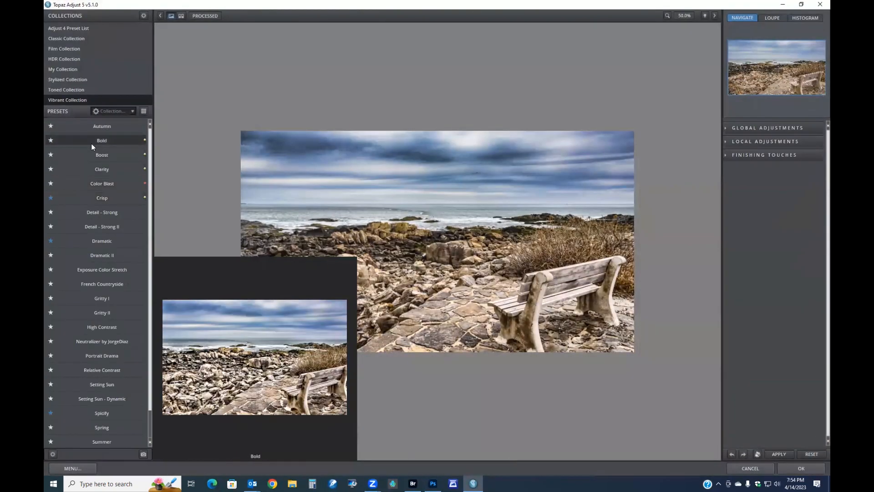
{"action": "left_click", "coordinate": [108, 111]}
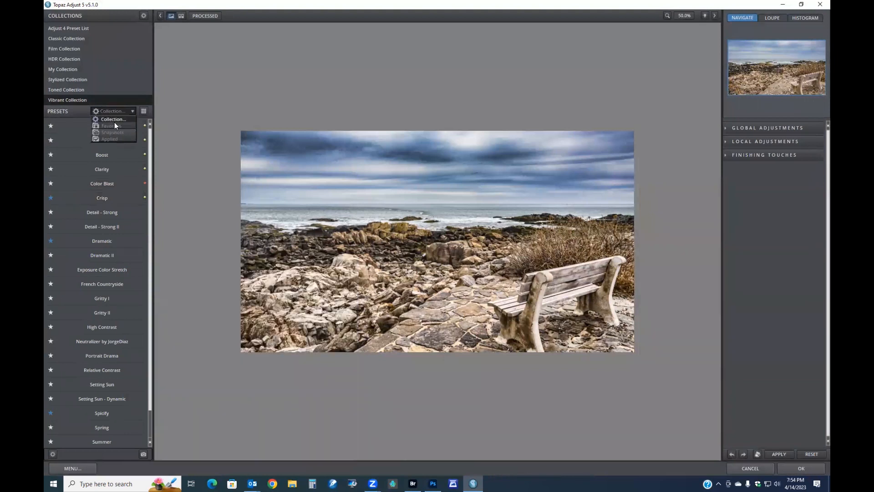
{"action": "left_click", "coordinate": [115, 125]}
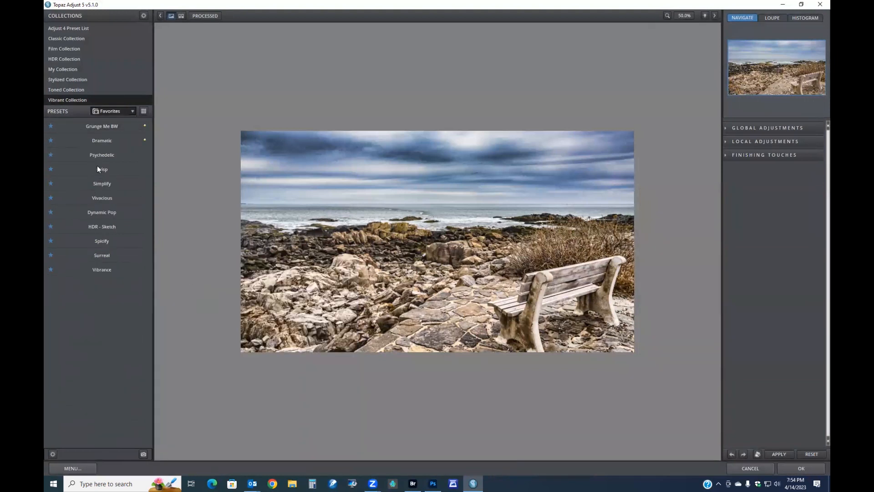
Preview the Grunge Me BW, Psychedelic, Vivacious, HDR - Sketch and Spicify presets on the image
{"action": "left_click", "coordinate": [103, 126]}
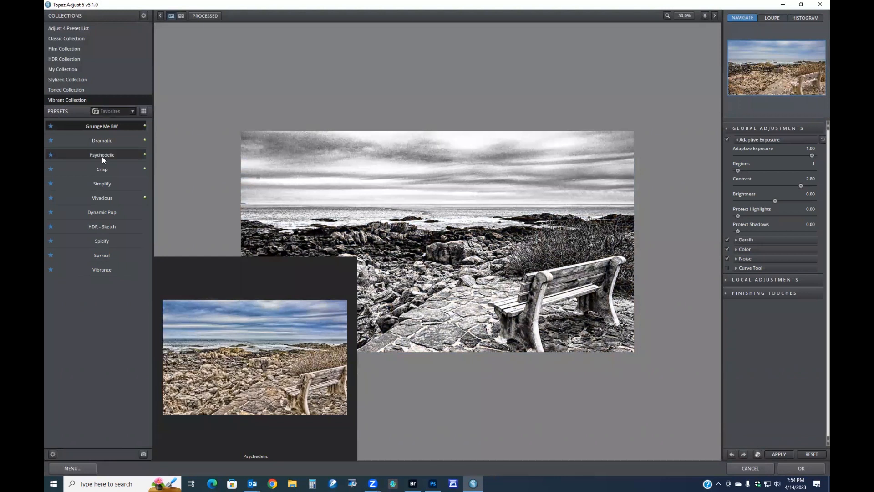
{"action": "left_click", "coordinate": [101, 156]}
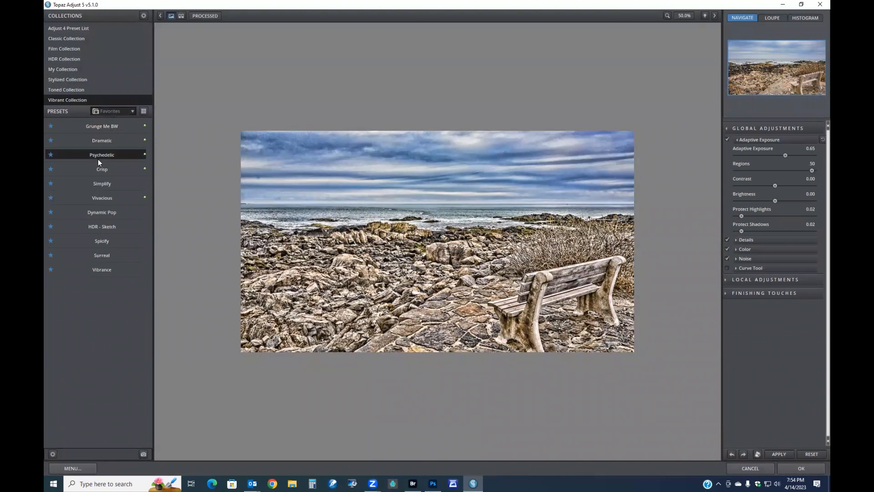
{"action": "left_click", "coordinate": [105, 197]}
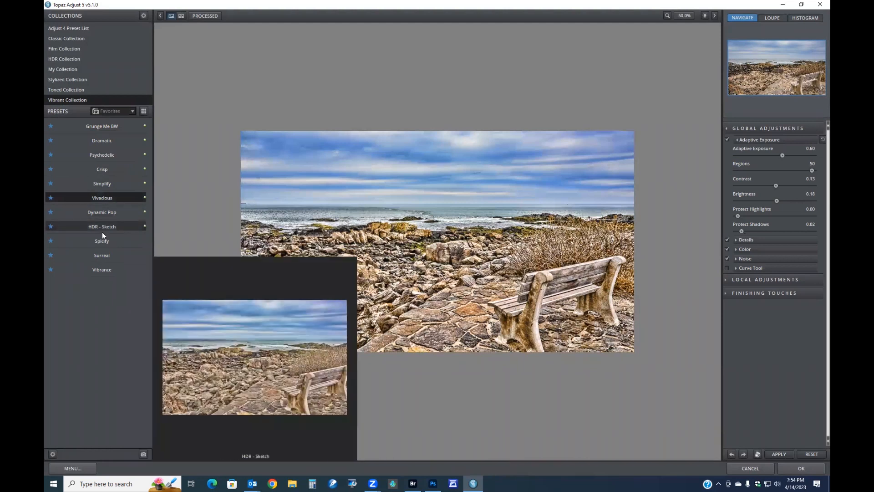
{"action": "left_click", "coordinate": [103, 226]}
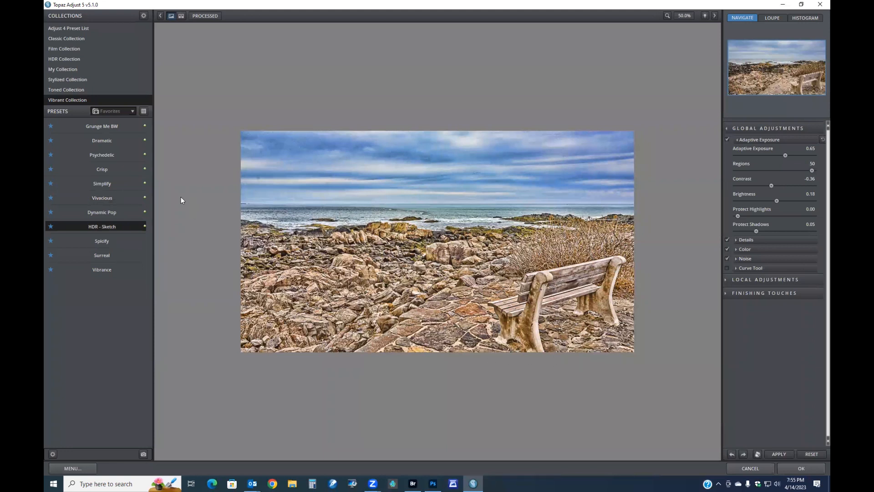
{"action": "left_click", "coordinate": [102, 240]}
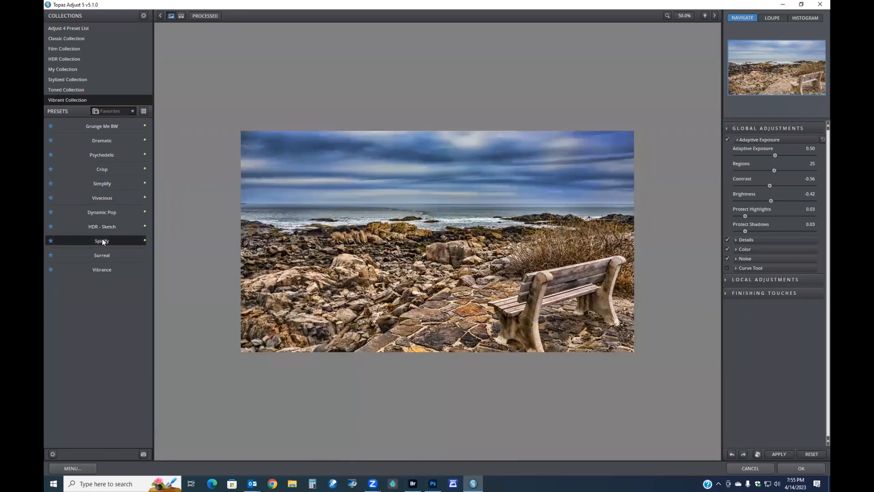
Apply the HDR - Sketch preset in Topaz Adjust and return to Photoshop
{"action": "left_click", "coordinate": [103, 255]}
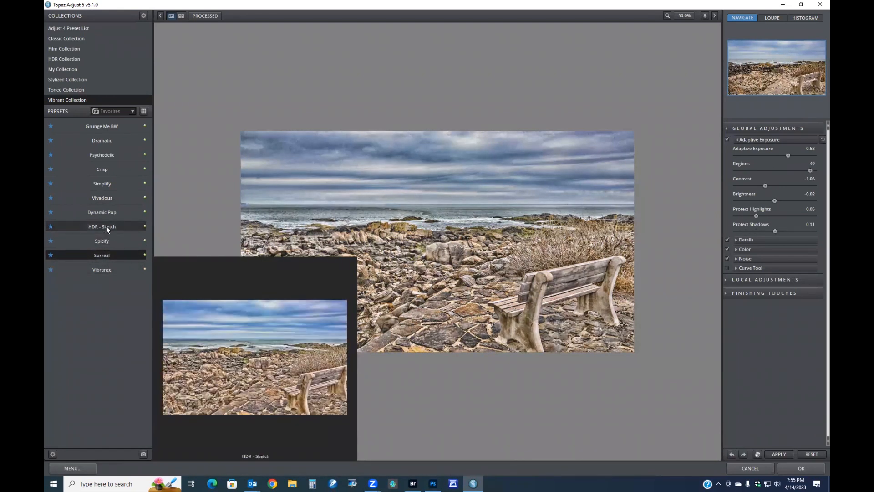
{"action": "left_click", "coordinate": [107, 229]}
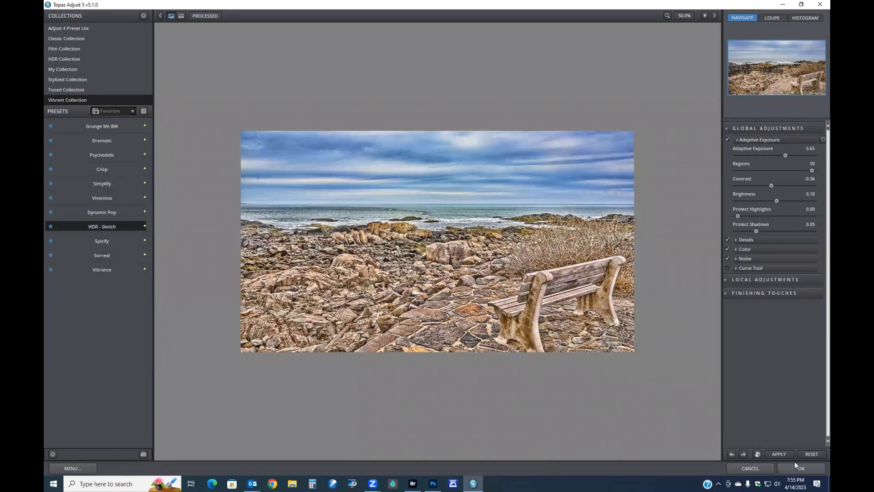
{"action": "left_click", "coordinate": [779, 454]}
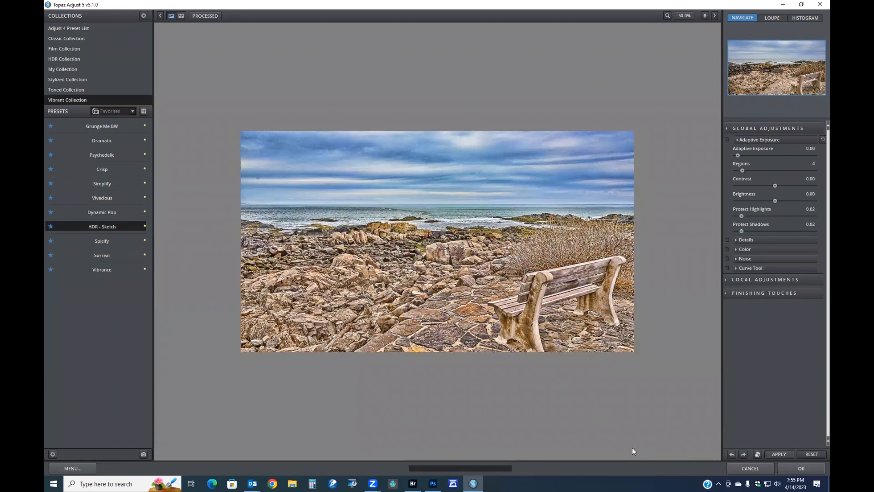
{"action": "left_click", "coordinate": [815, 470]}
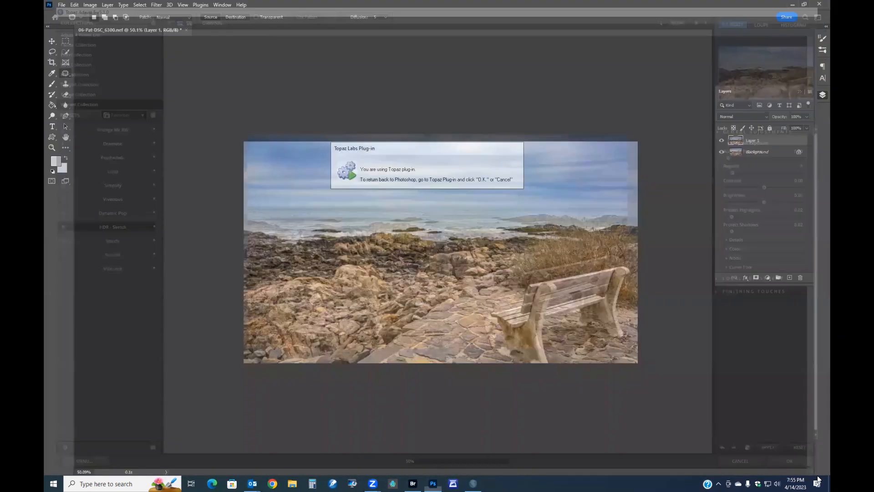
Lower the Topaz layer's opacity to about 27%, comparing it with the original, and merge it down into the background
{"action": "left_click", "coordinate": [722, 141]}
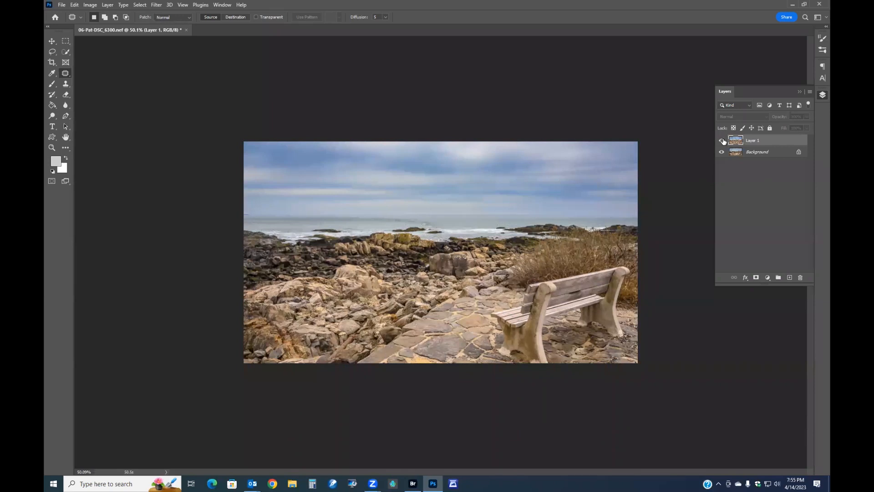
{"action": "left_click", "coordinate": [722, 140]}
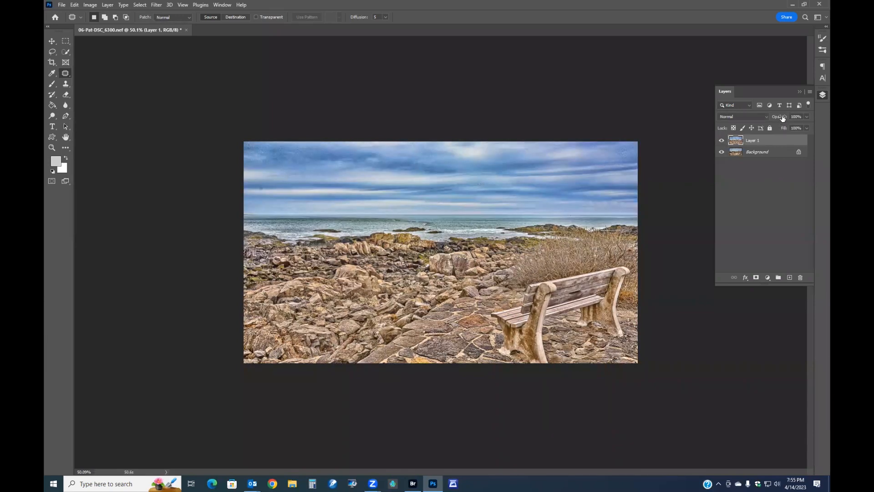
{"action": "left_click_drag", "start_coordinate": [782, 117], "coordinate": [732, 123]}
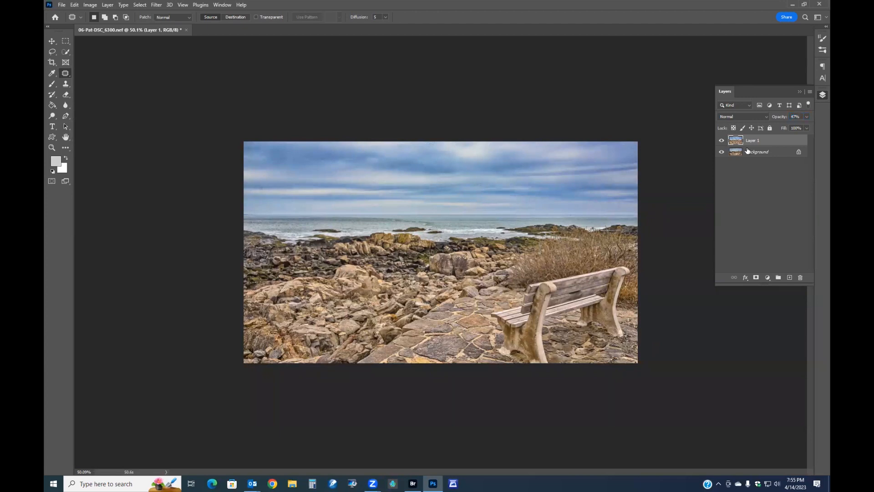
{"action": "left_click", "coordinate": [721, 140]}
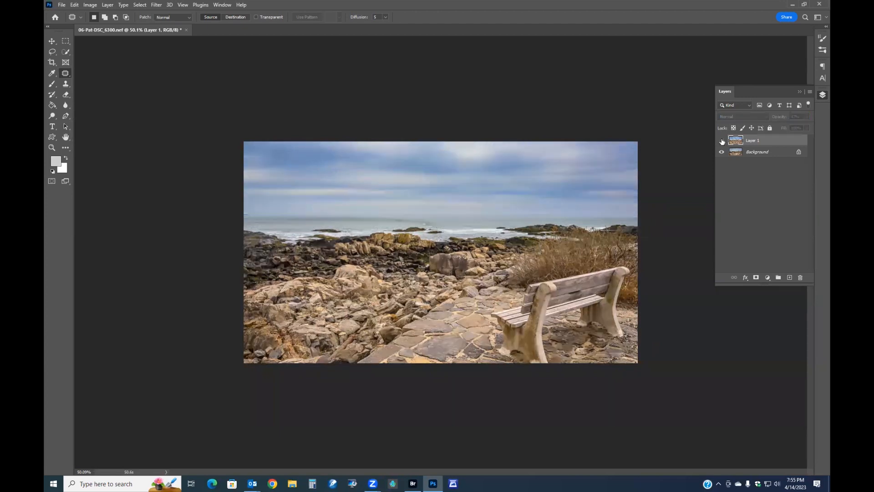
{"action": "left_click", "coordinate": [722, 141]}
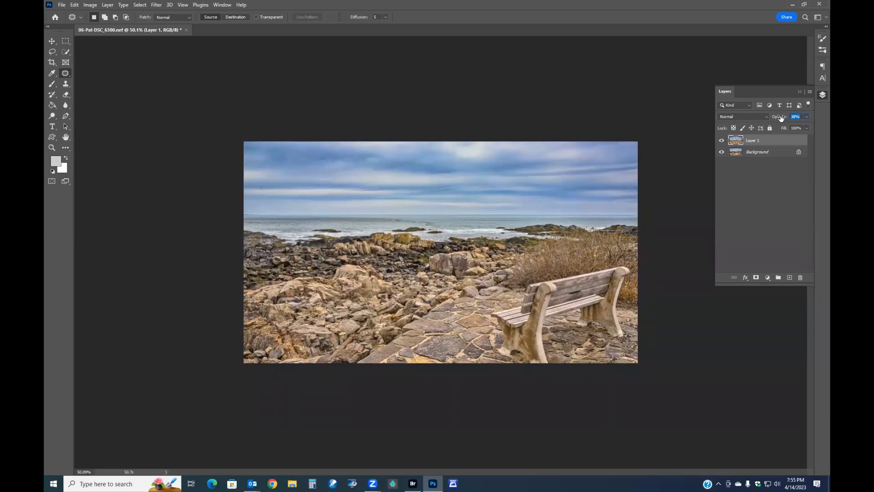
{"action": "left_click_drag", "start_coordinate": [780, 119], "coordinate": [777, 118]}
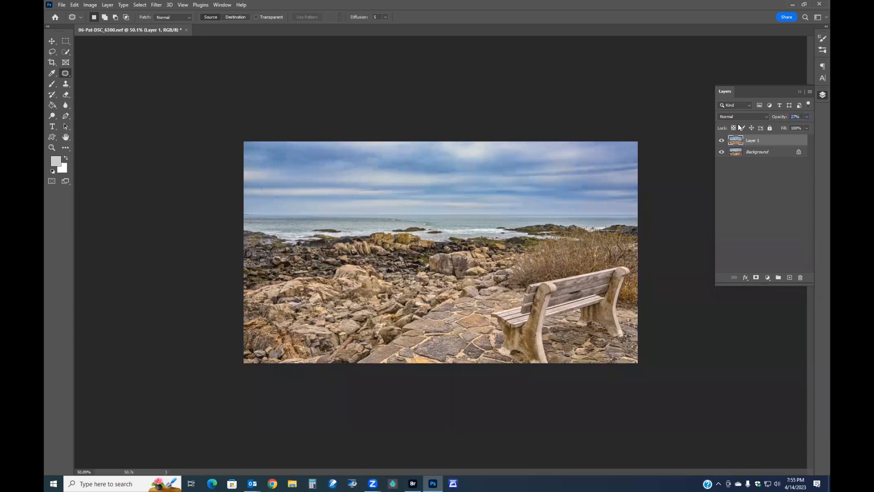
{"action": "left_click", "coordinate": [721, 140]}
{"action": "left_click", "coordinate": [722, 141]}
{"action": "left_click", "coordinate": [779, 118]}
{"action": "left_click_drag", "start_coordinate": [780, 118], "coordinate": [778, 118]}
{"action": "left_click", "coordinate": [721, 141]}
{"action": "left_click", "coordinate": [721, 142]}
{"action": "key", "text": "ctrl+e"}
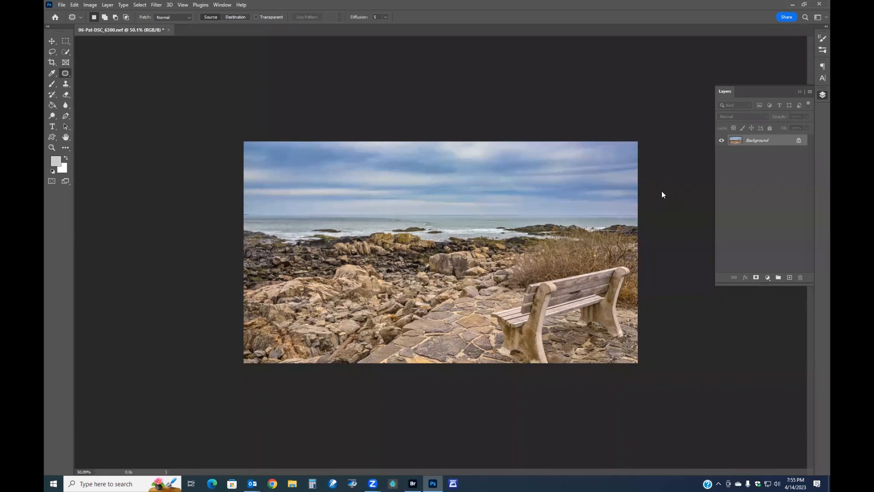
In the Camera Raw Filter, set sharpening to 9 with masking 93 and add noise and colour noise reduction
{"action": "key", "text": "ctrl+shift+a"}
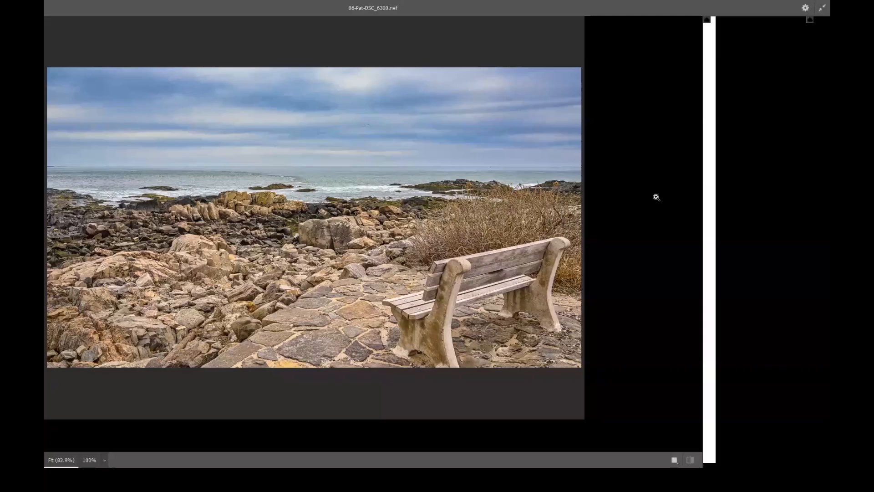
{"action": "key", "text": "ctrl+plus"}
{"action": "key", "text": "ctrl+plus"}
{"action": "key", "text": "ctrl+plus"}
{"action": "key", "text": "ctrl+plus"}
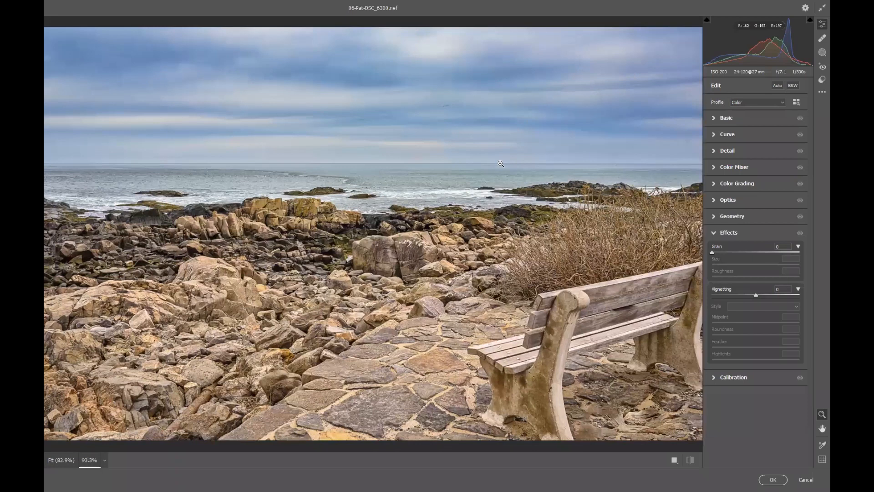
{"action": "key", "text": "space"}
{"action": "left_click_drag", "start_coordinate": [485, 147], "coordinate": [487, 236]}
{"action": "left_click_drag", "start_coordinate": [523, 127], "coordinate": [520, 230]}
{"action": "scroll", "coordinate": [520, 231], "scroll_direction": "up", "scroll_amount": 1}
{"action": "scroll", "coordinate": [521, 230], "scroll_direction": "down", "scroll_amount": 2}
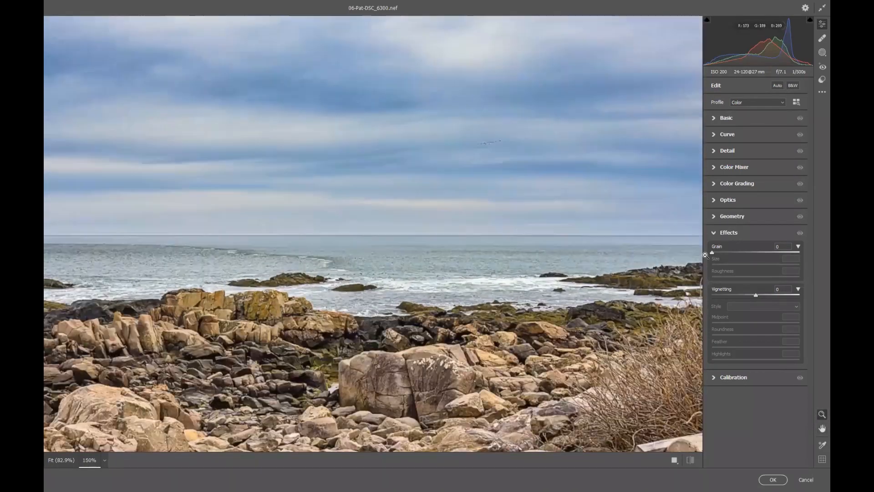
{"action": "left_click", "coordinate": [727, 153]}
{"action": "left_click_drag", "start_coordinate": [713, 173], "coordinate": [717, 172]}
{"action": "left_click_drag", "start_coordinate": [713, 208], "coordinate": [796, 218]}
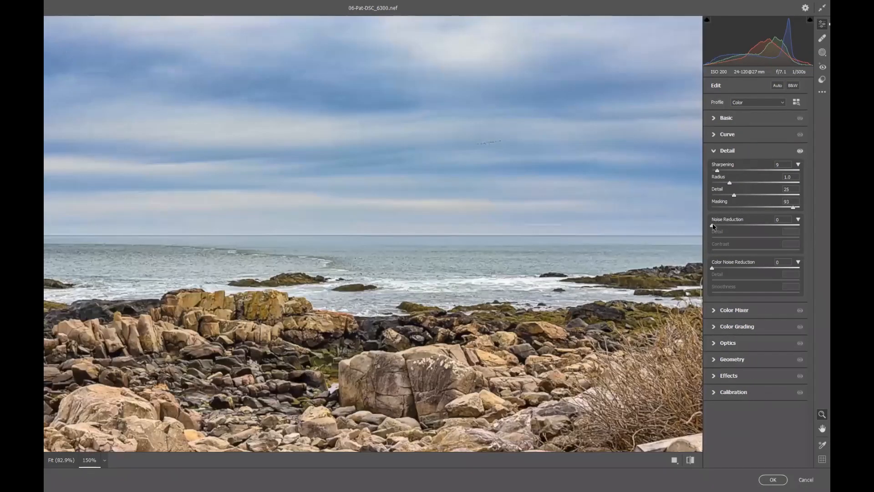
{"action": "left_click_drag", "start_coordinate": [713, 226], "coordinate": [752, 227]}
{"action": "left_click_drag", "start_coordinate": [714, 267], "coordinate": [743, 268]}
{"action": "left_click", "coordinate": [773, 480]}
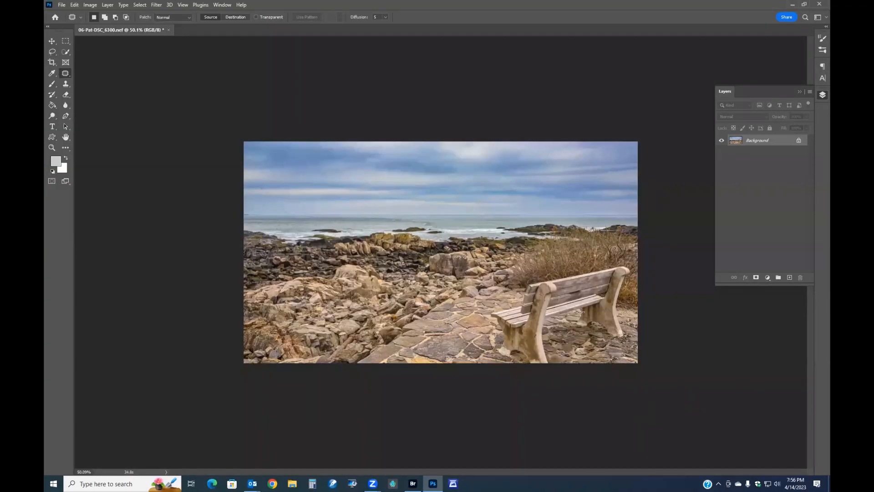
Duplicate the background layer and set the copy's blend mode to Multiply
{"action": "scroll", "coordinate": [579, 312], "scroll_direction": "up", "scroll_amount": 1}
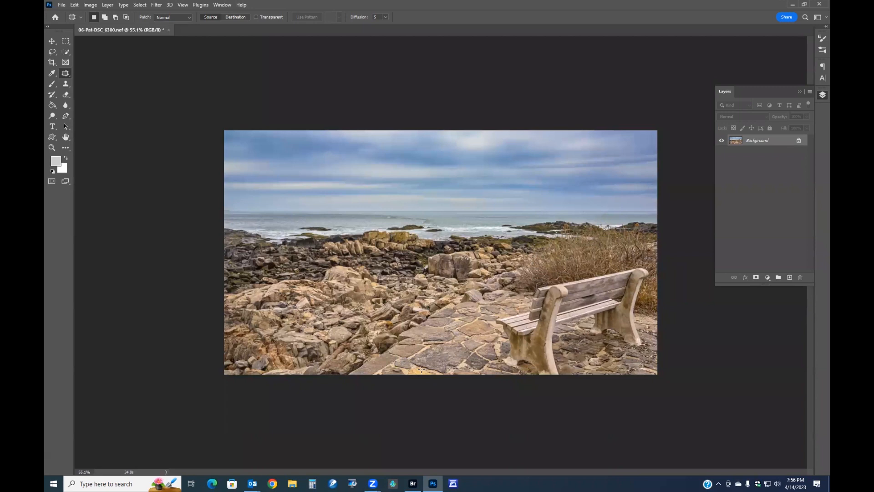
{"action": "key", "text": "ctrl+j"}
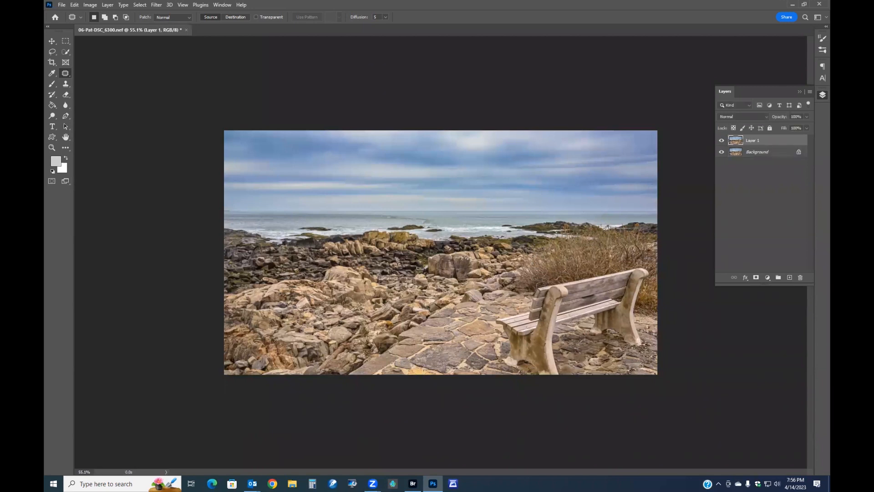
{"action": "left_click", "coordinate": [767, 116]}
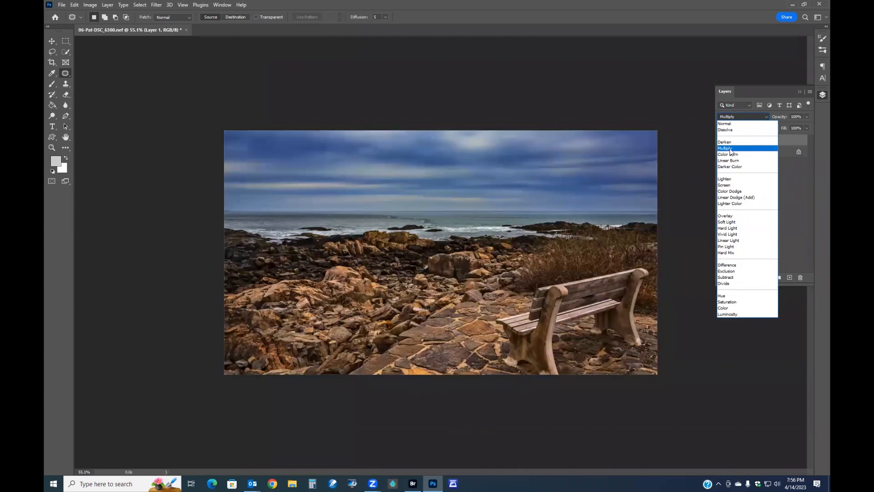
{"action": "left_click", "coordinate": [730, 150]}
Add a layer mask to the Multiply layer and draw a rectangular selection covering most of the image inside its edges
{"action": "left_click", "coordinate": [66, 41]}
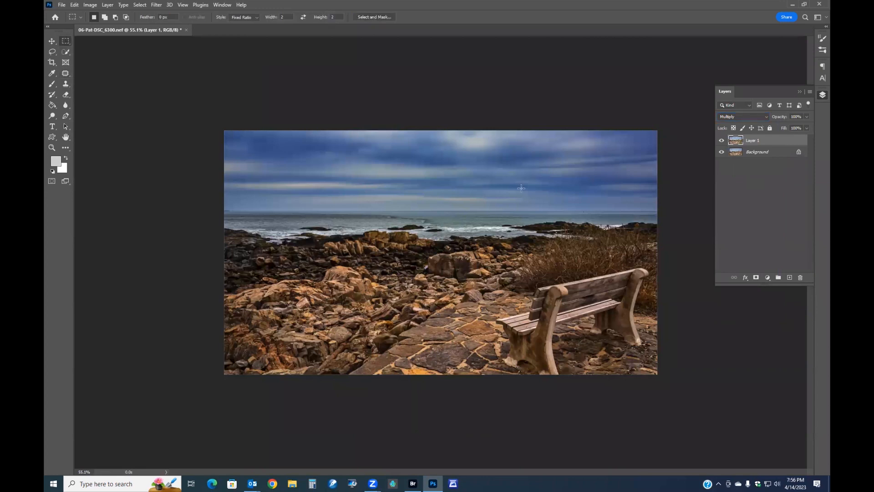
{"action": "left_click", "coordinate": [756, 277]}
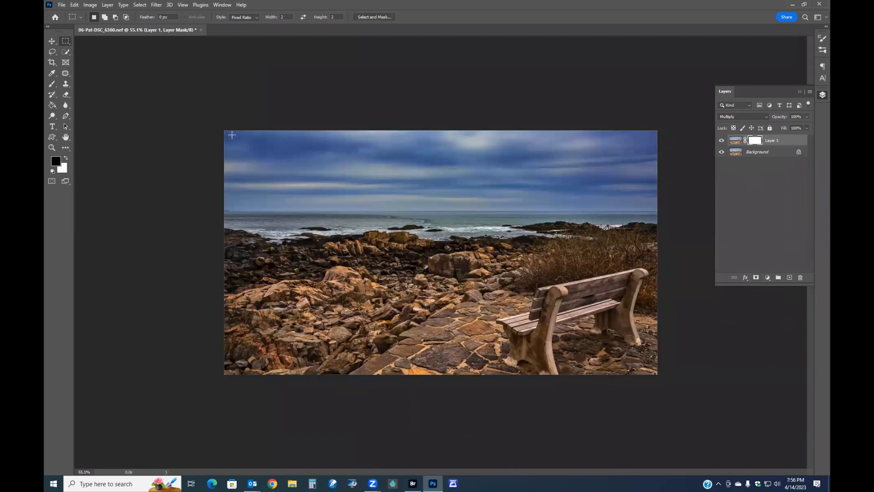
{"action": "left_click_drag", "start_coordinate": [232, 135], "coordinate": [401, 306]}
{"action": "left_click", "coordinate": [244, 17]}
{"action": "left_click", "coordinate": [241, 25]}
{"action": "left_click", "coordinate": [243, 140]}
{"action": "left_click_drag", "start_coordinate": [230, 136], "coordinate": [626, 352]}
Fill the selection on the mask with black and deselect
{"action": "right_click", "coordinate": [477, 205]}
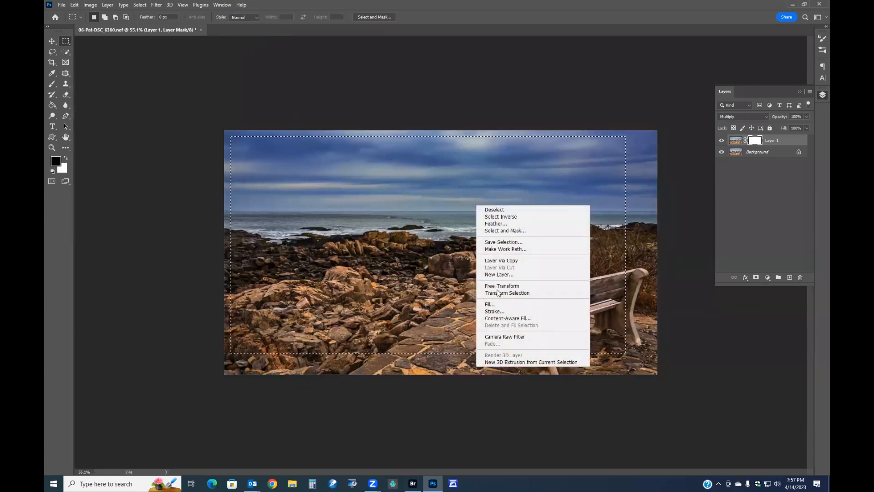
{"action": "left_click", "coordinate": [490, 304]}
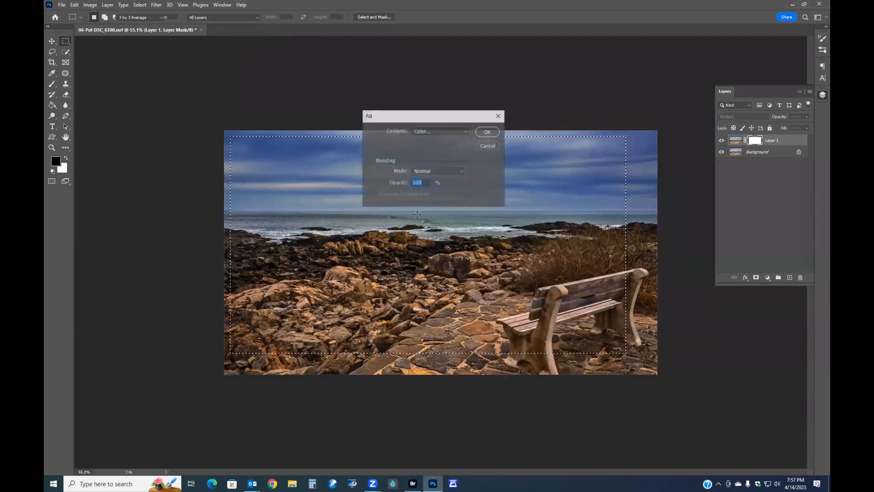
{"action": "left_click", "coordinate": [465, 131]}
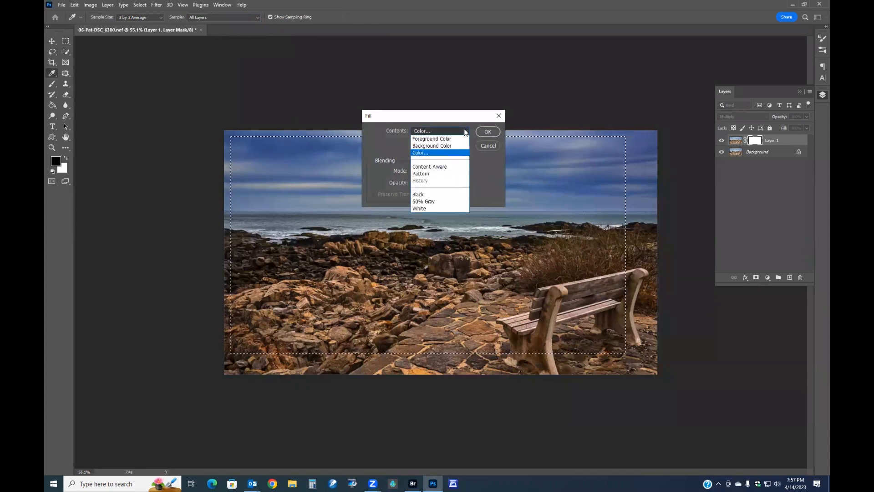
{"action": "left_click", "coordinate": [421, 197]}
{"action": "left_click", "coordinate": [485, 131]}
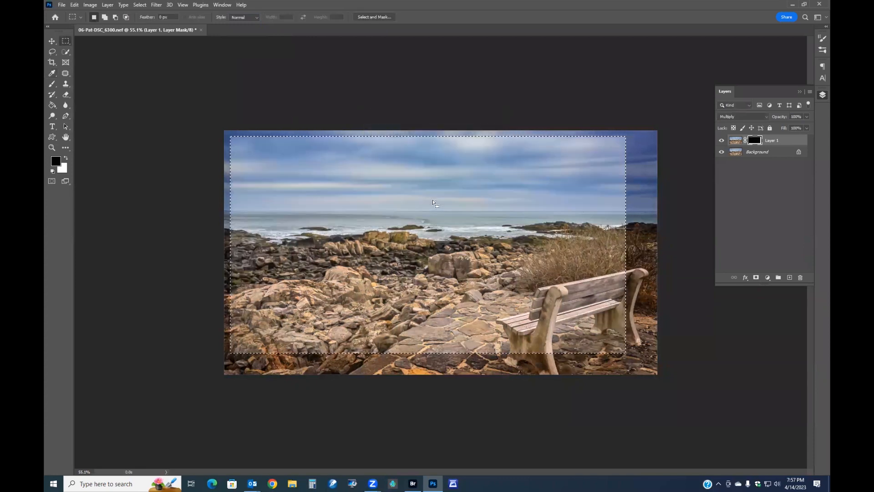
{"action": "key", "text": "ctrl+d"}
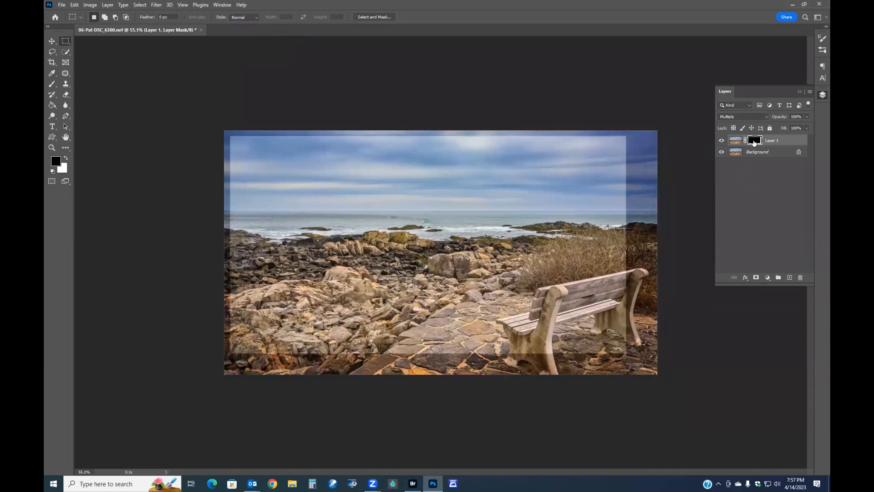
Soften the mask with a Gaussian Blur of 130.2 pixels radius to feather the vignette
{"action": "left_click", "coordinate": [754, 143], "text": "alt"}
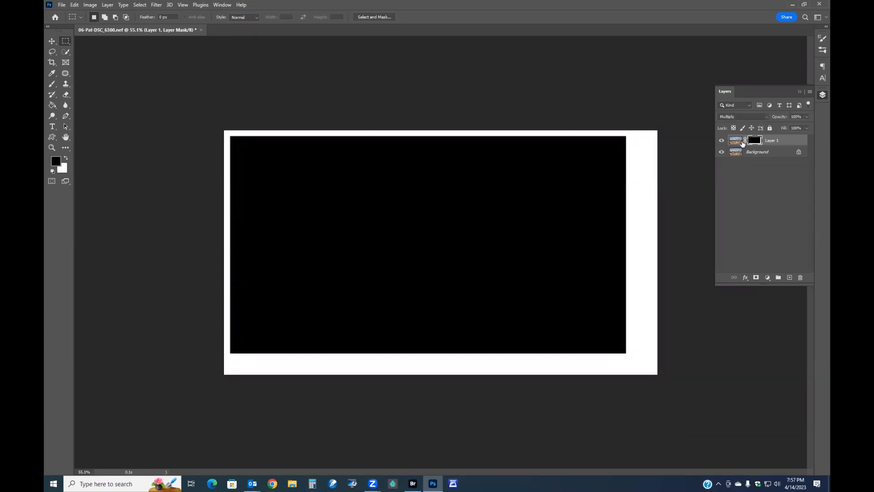
{"action": "left_click", "coordinate": [751, 141], "text": "alt"}
{"action": "left_click", "coordinate": [156, 5]}
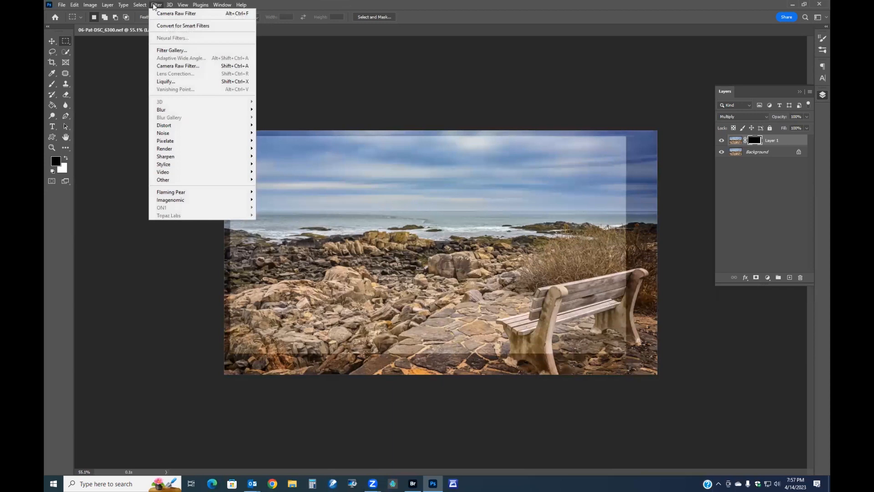
{"action": "mouse_move", "coordinate": [174, 156]}
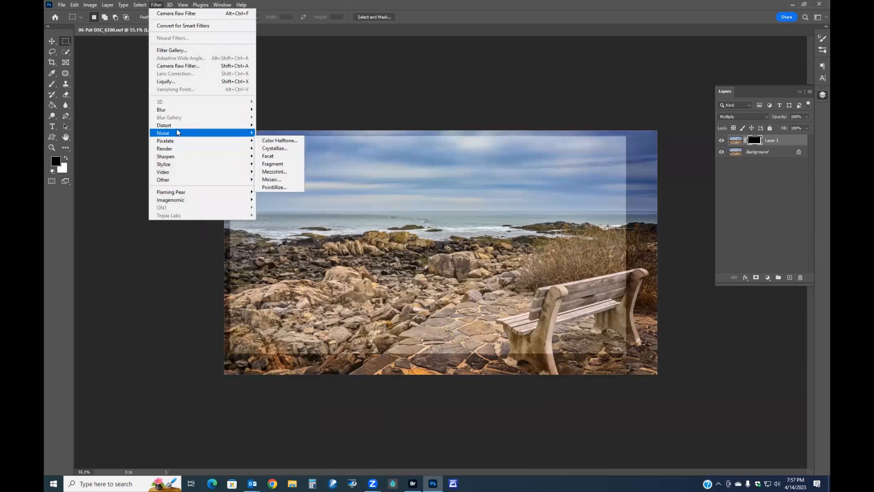
{"action": "mouse_move", "coordinate": [178, 130]}
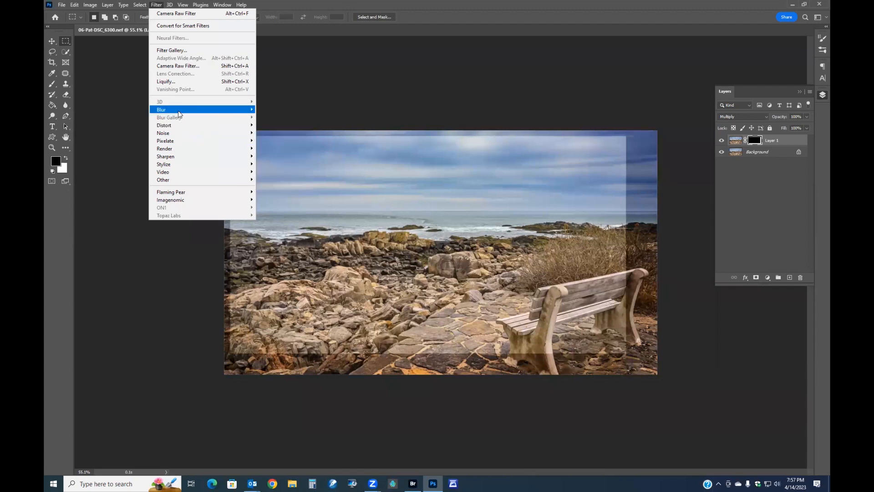
{"action": "mouse_move", "coordinate": [182, 111]}
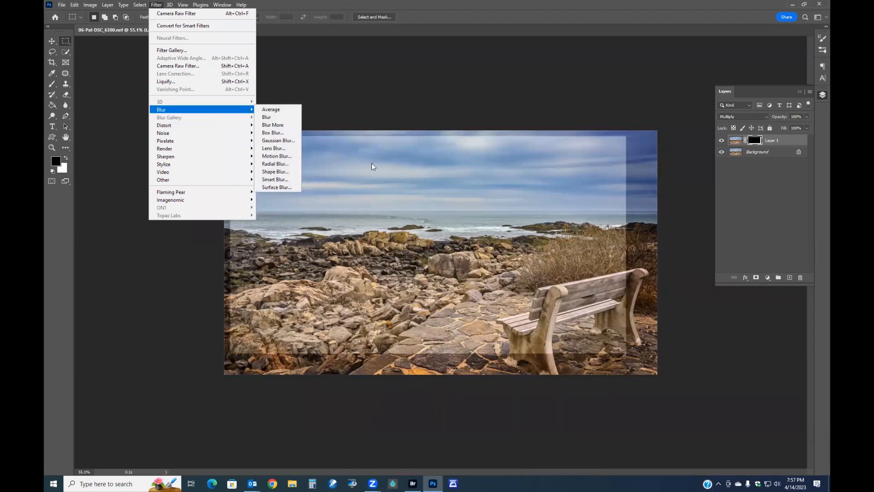
{"action": "left_click", "coordinate": [276, 141]}
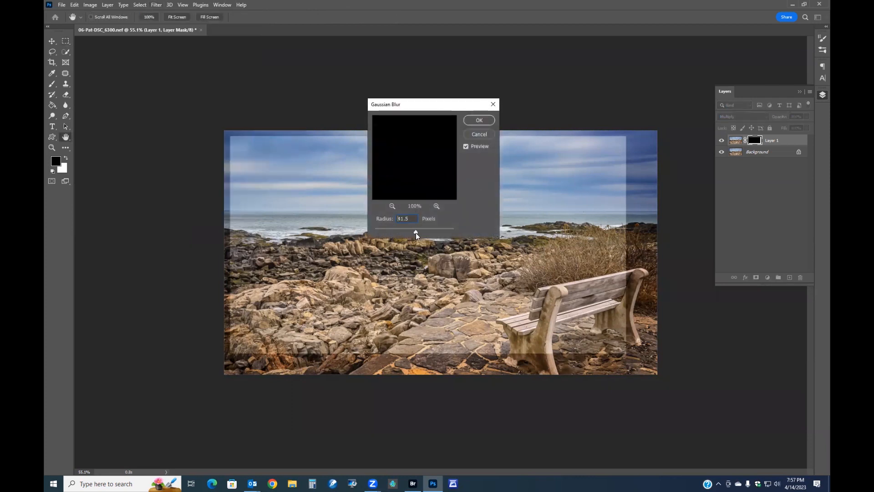
{"action": "left_click_drag", "start_coordinate": [417, 233], "coordinate": [430, 234]}
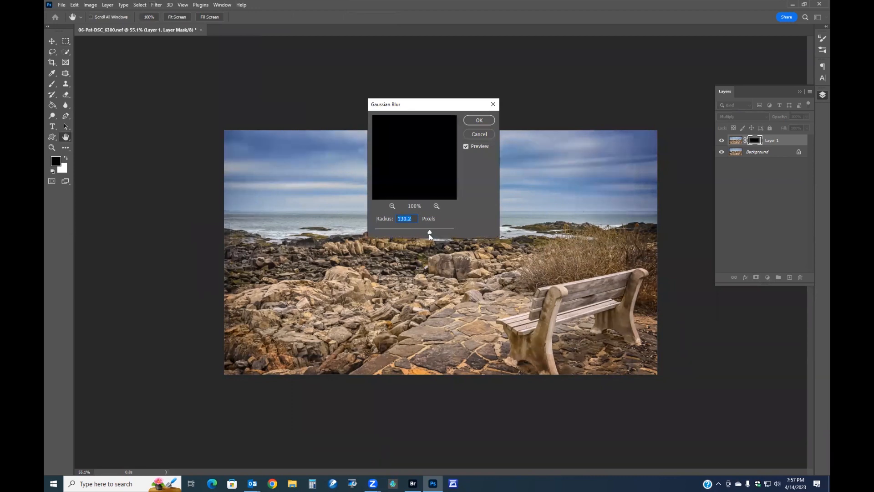
{"action": "left_click", "coordinate": [464, 146]}
{"action": "left_click", "coordinate": [464, 146]}
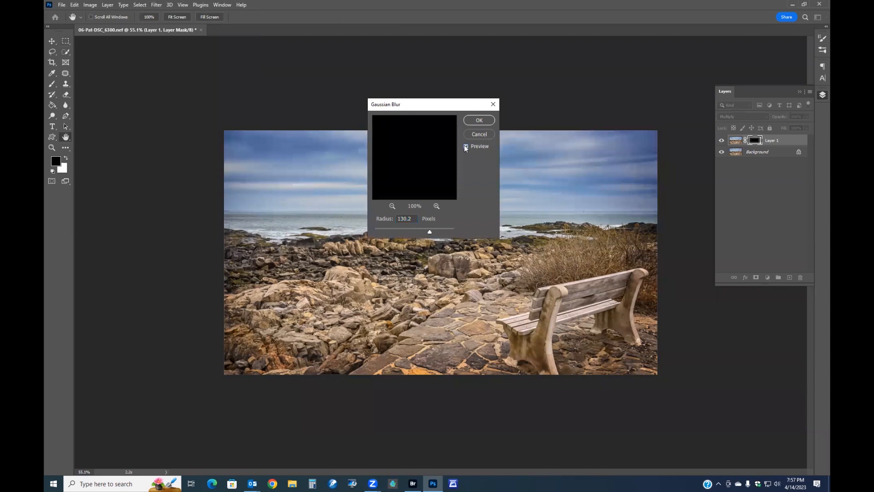
{"action": "left_click", "coordinate": [478, 121]}
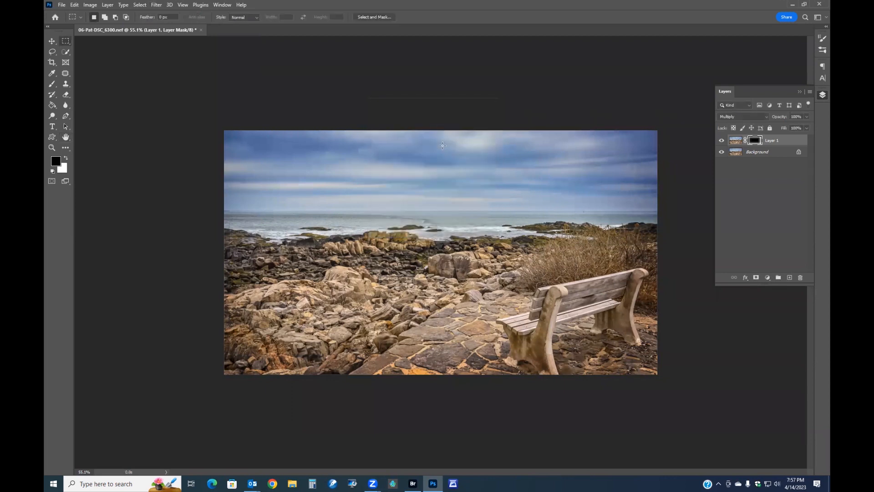
Set the vignette layer's opacity to 79%, toggling its visibility to compare
{"action": "left_click", "coordinate": [721, 142]}
{"action": "left_click", "coordinate": [722, 142]}
{"action": "left_click_drag", "start_coordinate": [781, 115], "coordinate": [774, 119]}
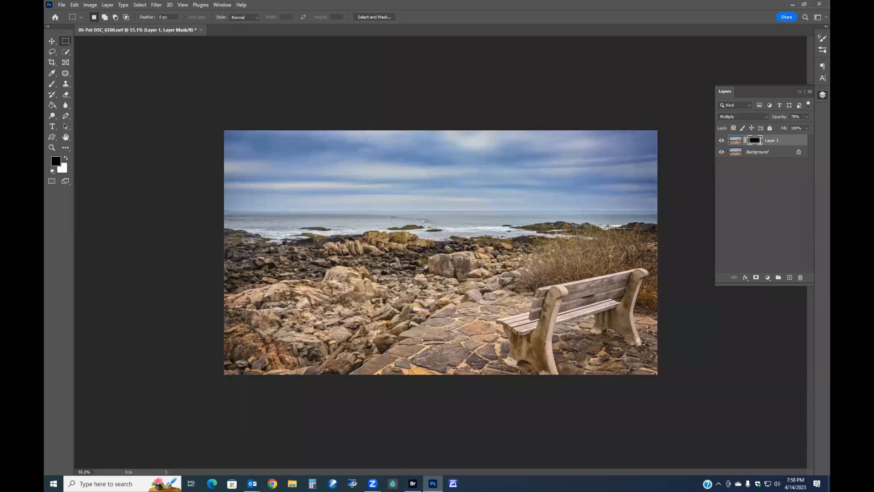
Toggle the vignette layer on and off to compare, then merge it down into the Background
{"action": "left_click", "coordinate": [722, 141]}
{"action": "left_click", "coordinate": [722, 142]}
{"action": "left_click", "coordinate": [722, 141]}
{"action": "left_click", "coordinate": [722, 141]}
{"action": "key", "text": "ctrl+e"}
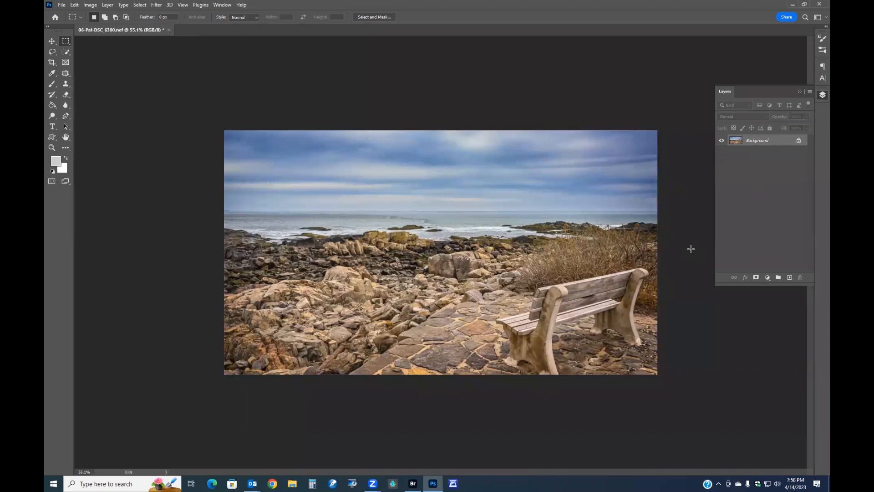
Open the Image Size dialog to check the photo's dimensions, then close it
{"action": "left_click", "coordinate": [90, 4]}
{"action": "left_click", "coordinate": [143, 64]}
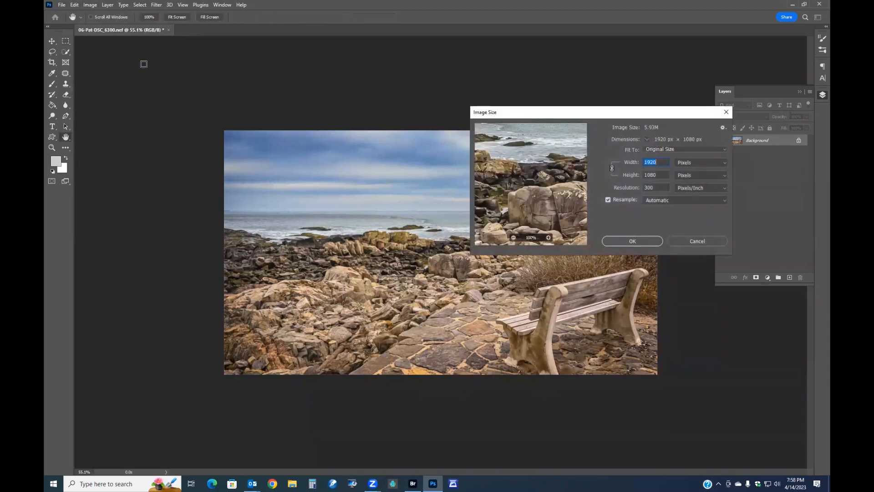
{"action": "left_click", "coordinate": [726, 112]}
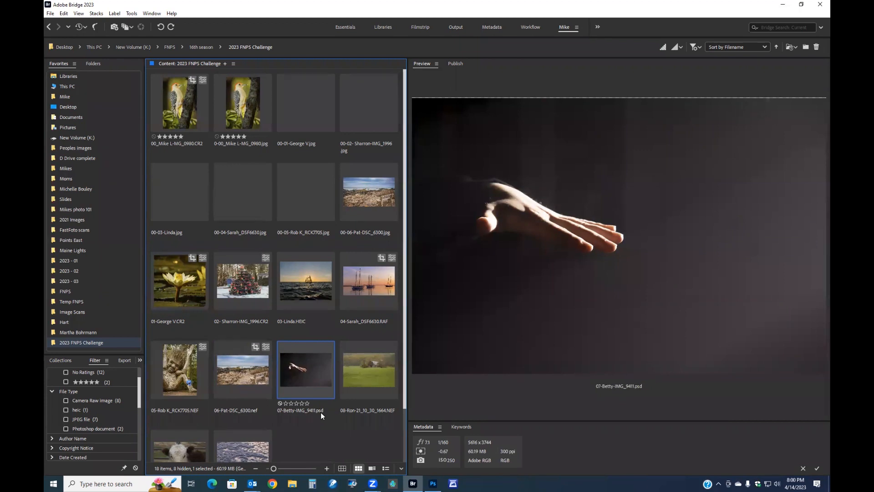
Switch to Bridge and open 07-Betty-IMG_9411.psd in Photoshop, zooming in to inspect the hand
{"action": "double_click", "coordinate": [307, 373]}
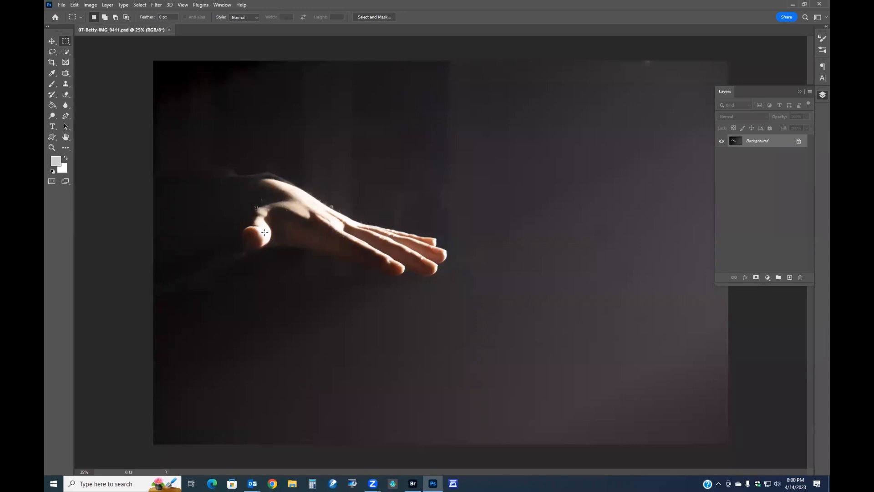
{"action": "scroll", "coordinate": [264, 233], "scroll_direction": "up", "scroll_amount": 4}
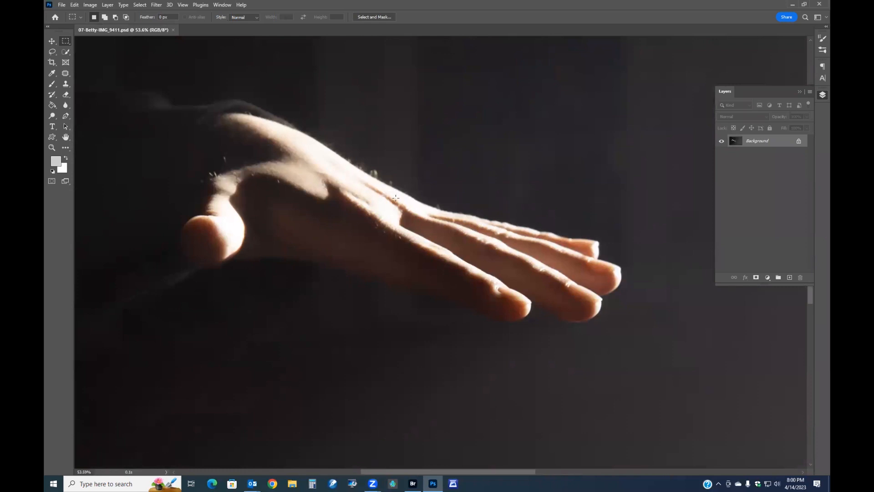
{"action": "scroll", "coordinate": [395, 197], "scroll_direction": "down", "scroll_amount": 4}
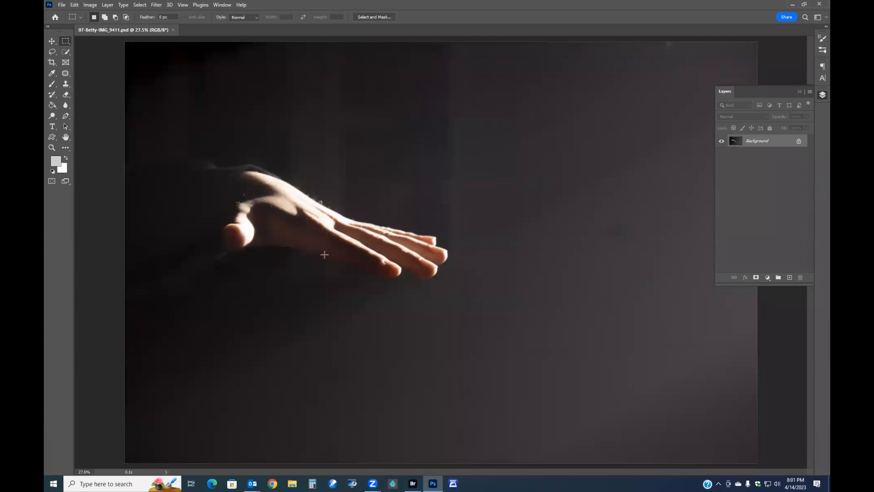
{"action": "scroll", "coordinate": [408, 270], "scroll_direction": "down", "scroll_amount": 1}
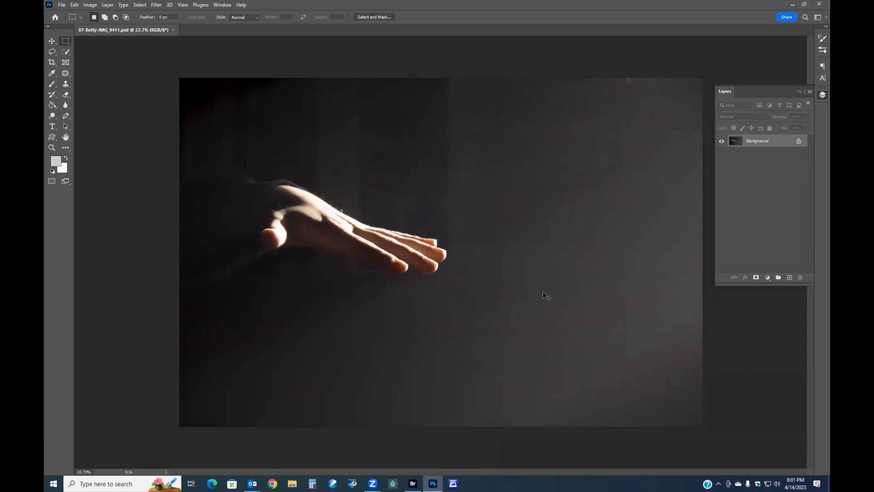
Duplicate the Background, set the copy to Multiply at 57% opacity, compare it on and off, and merge it down
{"action": "key", "text": "ctrl+j"}
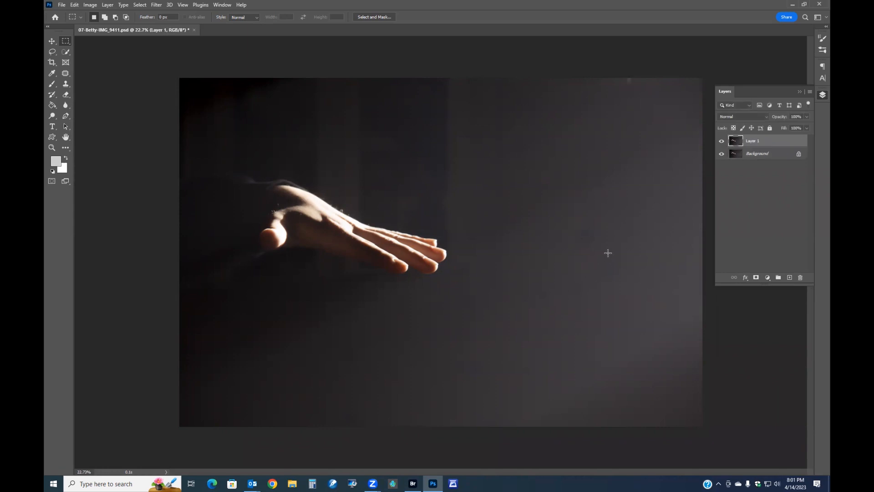
{"action": "scroll", "coordinate": [309, 227], "scroll_direction": "up", "scroll_amount": 5}
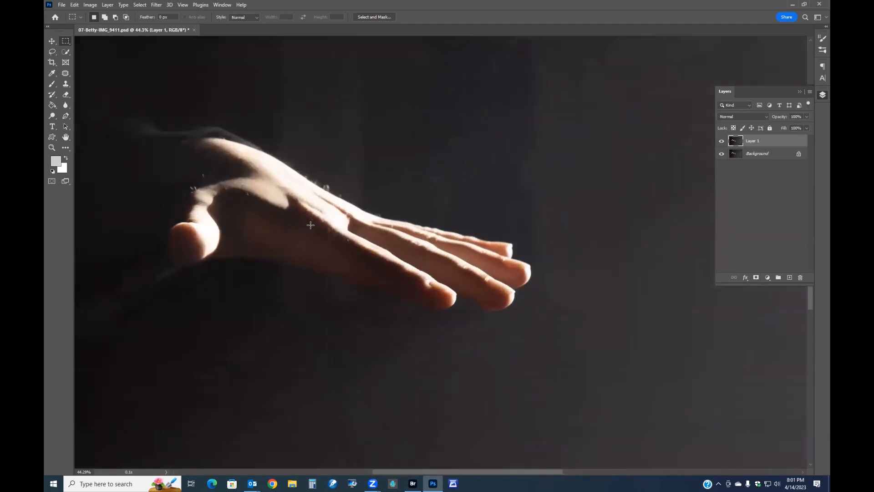
{"action": "left_click", "coordinate": [766, 116]}
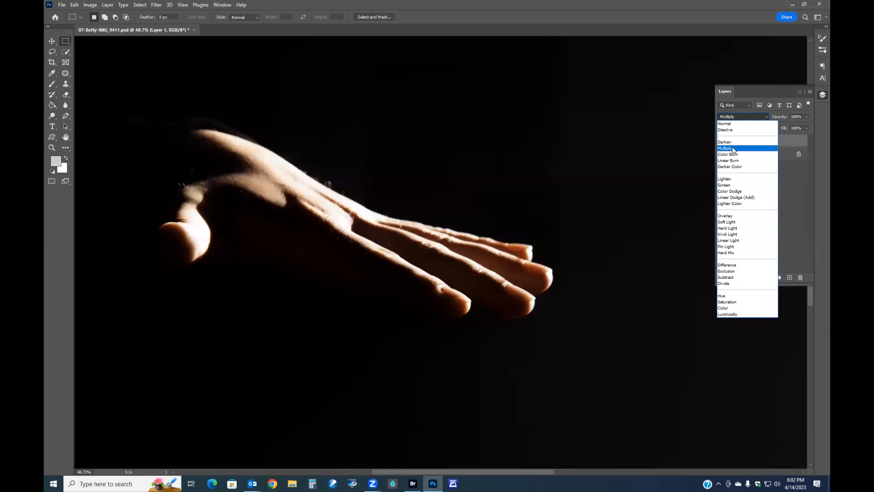
{"action": "left_click", "coordinate": [733, 149]}
{"action": "mouse_move", "coordinate": [779, 117]}
{"action": "left_mouse_down"}
{"action": "mouse_move", "coordinate": [752, 116]}
{"action": "mouse_move", "coordinate": [765, 118]}
{"action": "left_mouse_up"}
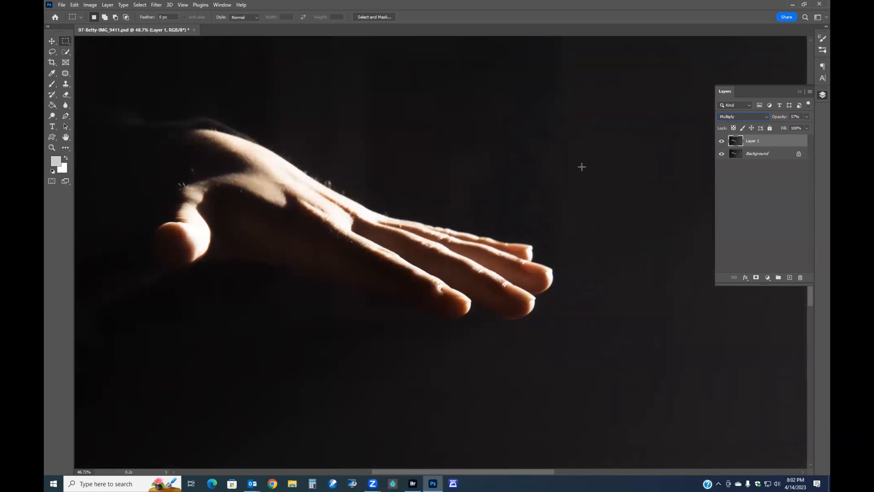
{"action": "left_click", "coordinate": [721, 141]}
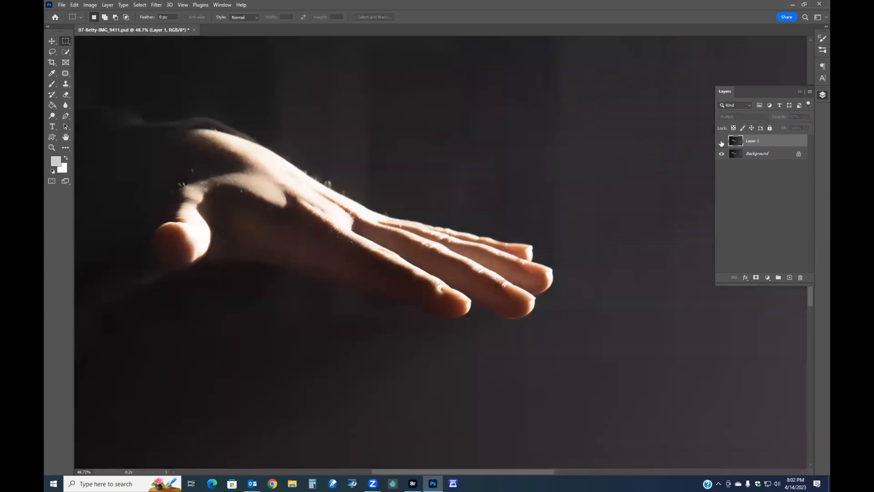
{"action": "left_click", "coordinate": [721, 142]}
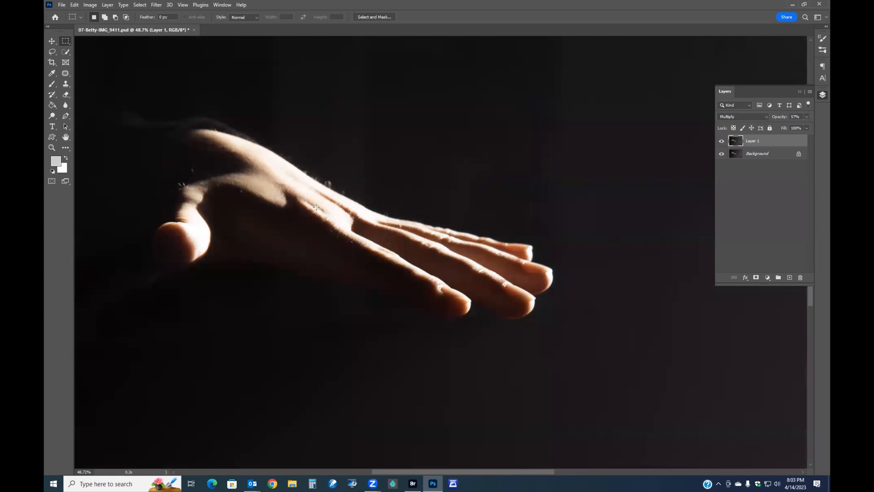
{"action": "key", "text": "ctrl+e"}
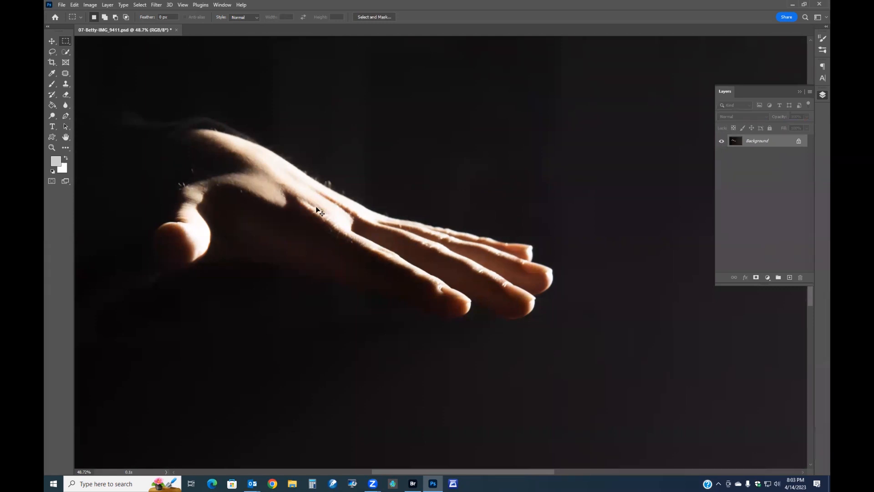
Duplicate the Background again and try Pin Light blending on the copy, comparing it, before returning it to Normal
{"action": "key", "text": "ctrl+j"}
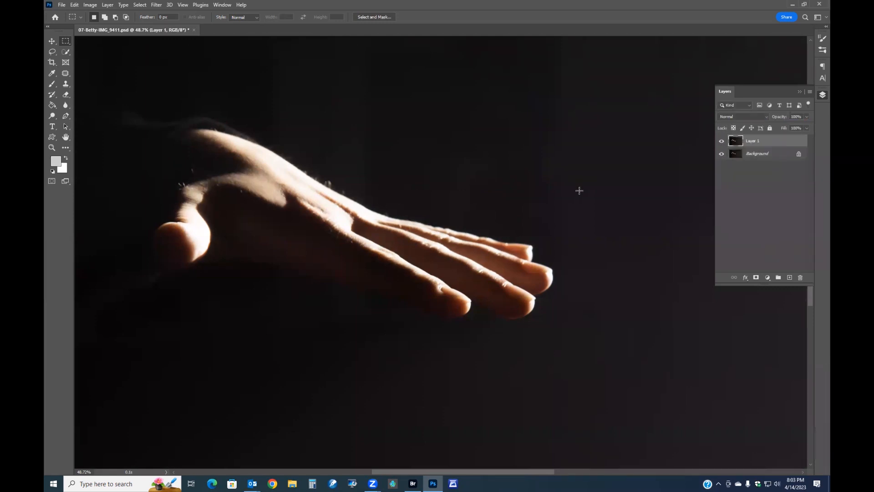
{"action": "left_click", "coordinate": [752, 116]}
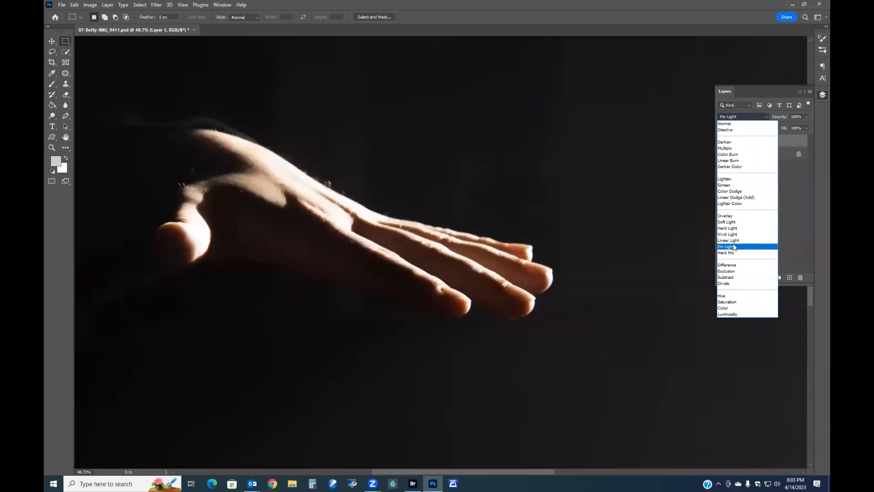
{"action": "left_click", "coordinate": [734, 248]}
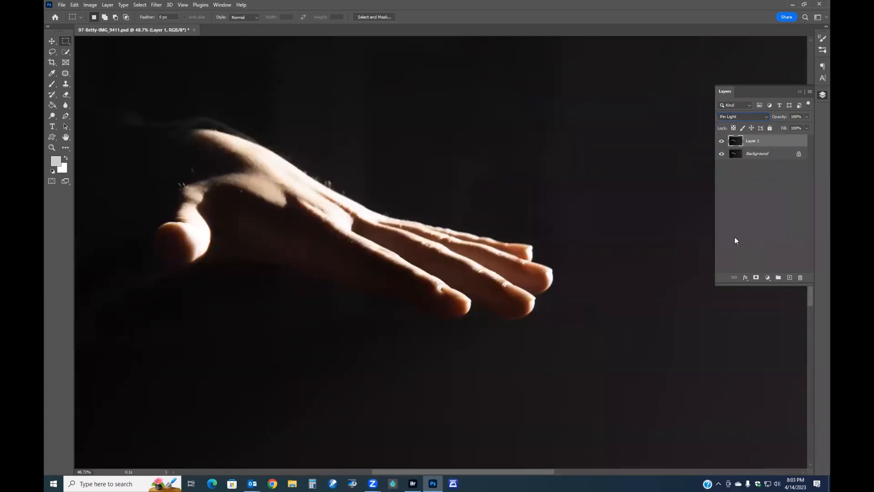
{"action": "left_click", "coordinate": [721, 143]}
{"action": "left_click", "coordinate": [721, 143]}
{"action": "left_click", "coordinate": [721, 142]}
{"action": "left_click", "coordinate": [721, 142]}
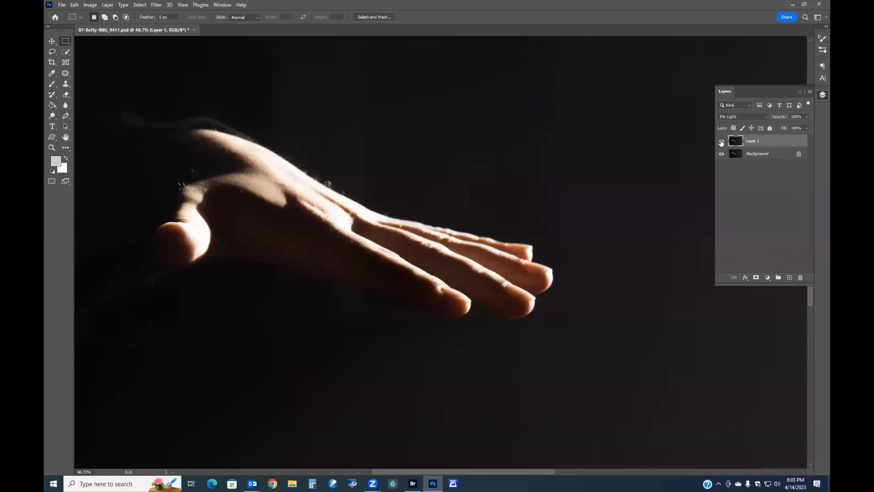
{"action": "left_click", "coordinate": [766, 115]}
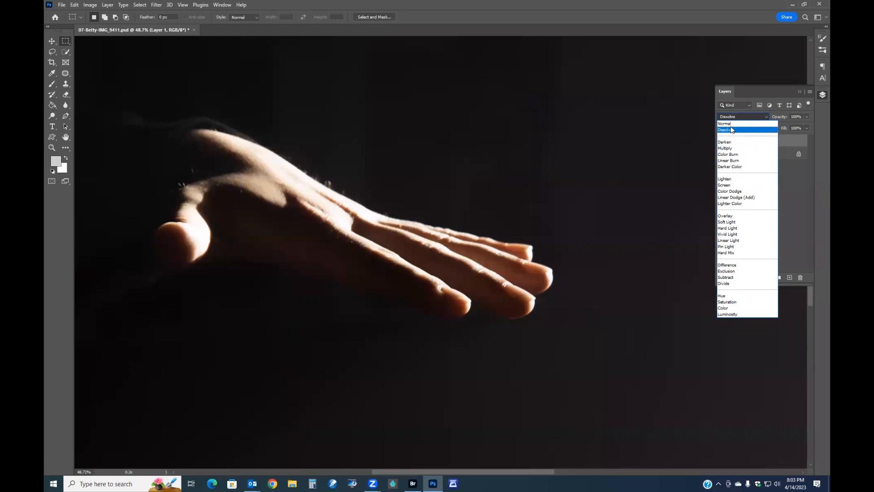
{"action": "left_click", "coordinate": [724, 123]}
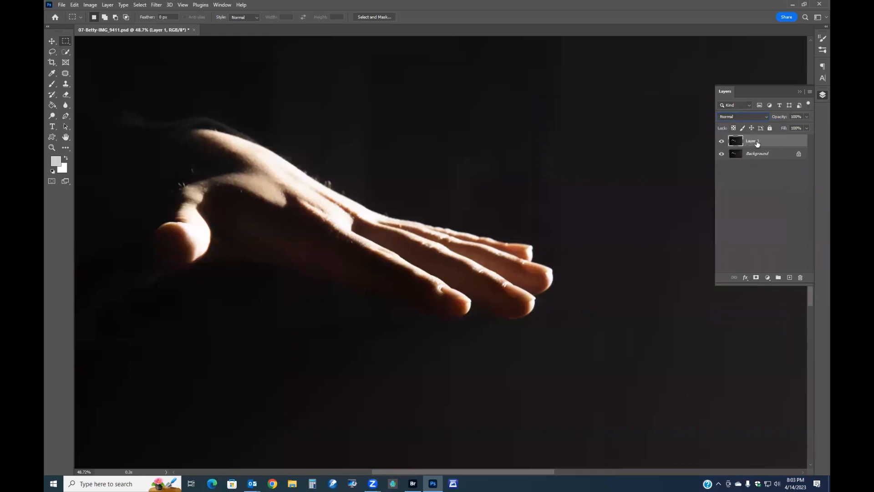
Apply Levels to the copy with input black at 15, midtones at 1.68 and output white at 172
{"action": "key", "text": "ctrl+l"}
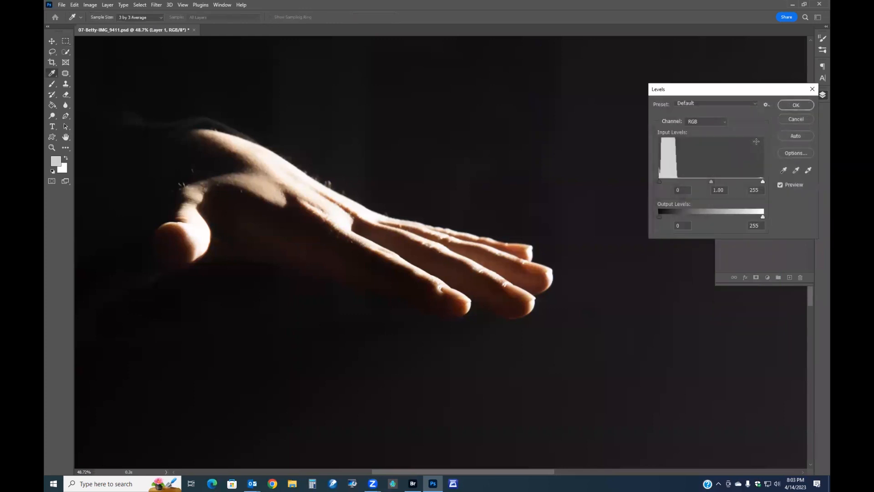
{"action": "mouse_move", "coordinate": [764, 182]}
{"action": "left_mouse_down"}
{"action": "mouse_move", "coordinate": [744, 181]}
{"action": "mouse_move", "coordinate": [767, 180]}
{"action": "left_mouse_up"}
{"action": "left_click_drag", "start_coordinate": [762, 216], "coordinate": [728, 216]}
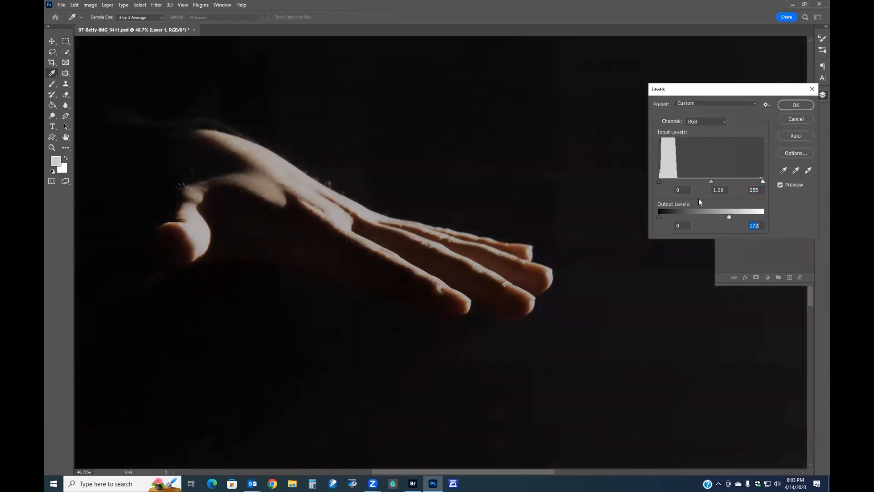
{"action": "left_click_drag", "start_coordinate": [712, 180], "coordinate": [662, 181]}
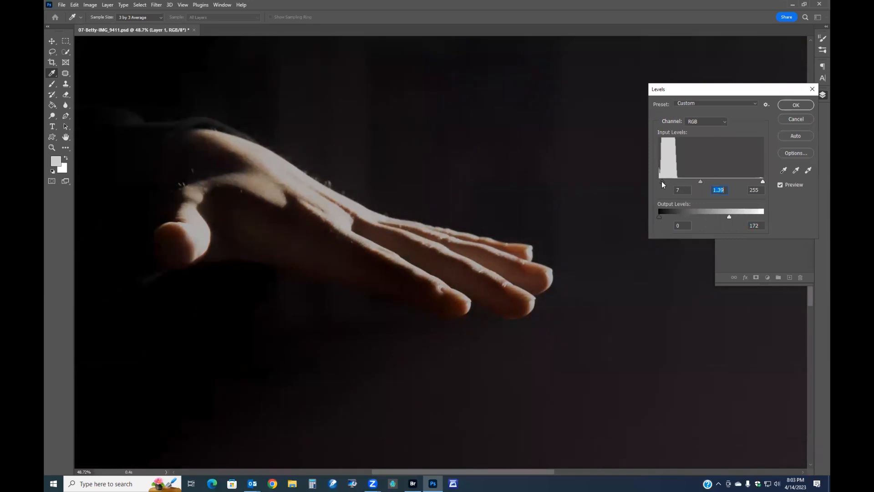
{"action": "left_click", "coordinate": [663, 181]}
{"action": "left_click_drag", "start_coordinate": [693, 182], "coordinate": [668, 181]}
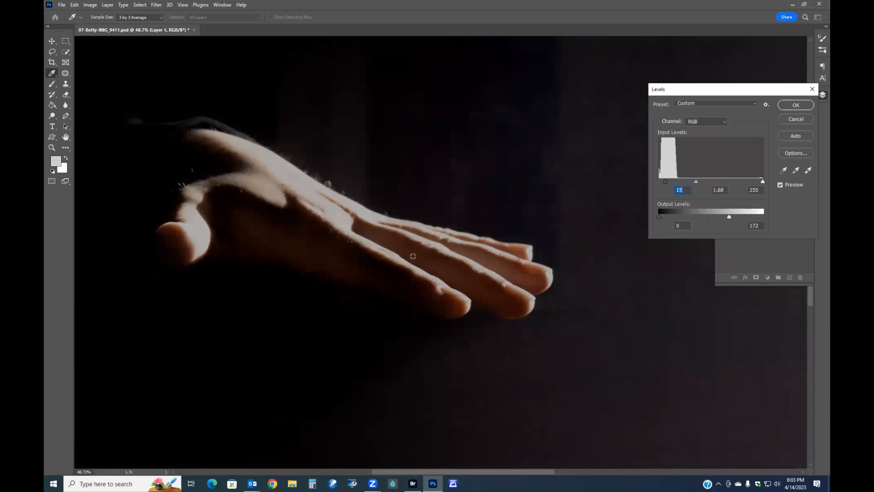
{"action": "left_click", "coordinate": [782, 184]}
{"action": "left_click", "coordinate": [806, 109]}
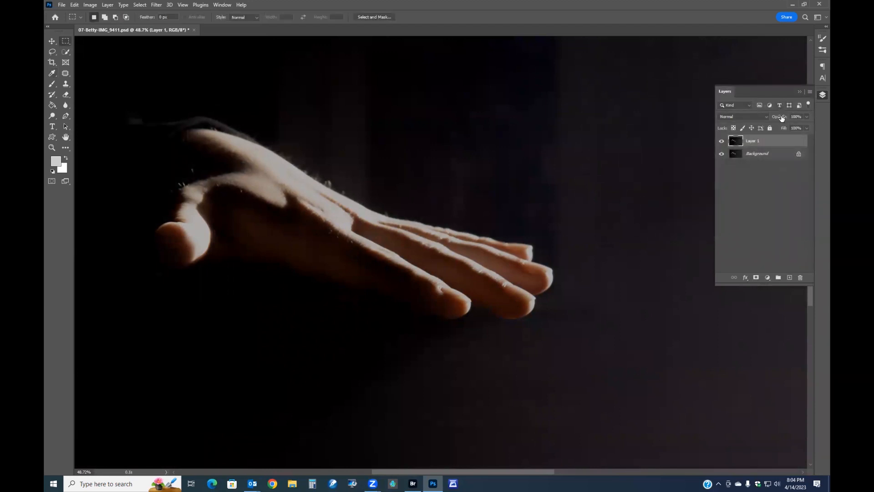
Lower the copy's opacity to 30%, compare it on and off, and merge it down into the Background
{"action": "left_click_drag", "start_coordinate": [782, 118], "coordinate": [667, 119]}
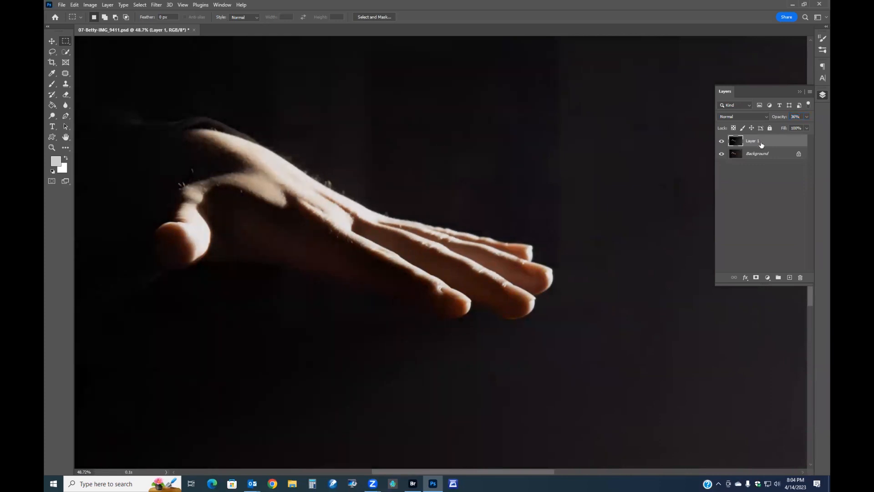
{"action": "left_click", "coordinate": [722, 141]}
{"action": "left_click", "coordinate": [722, 142]}
{"action": "left_click", "coordinate": [722, 142]}
{"action": "left_click", "coordinate": [721, 142]}
{"action": "key", "text": "ctrl+e"}
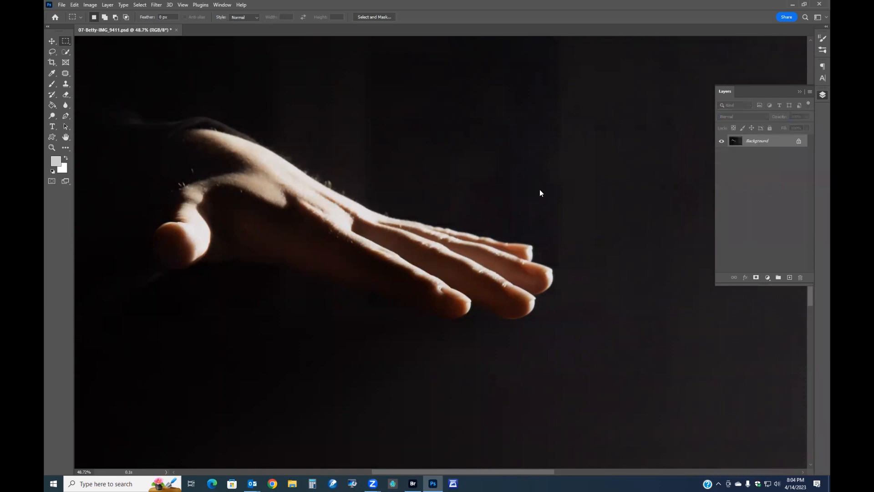
Crop the photo to a 16:9 ratio framed around the hand
{"action": "key", "text": "ctrl+0"}
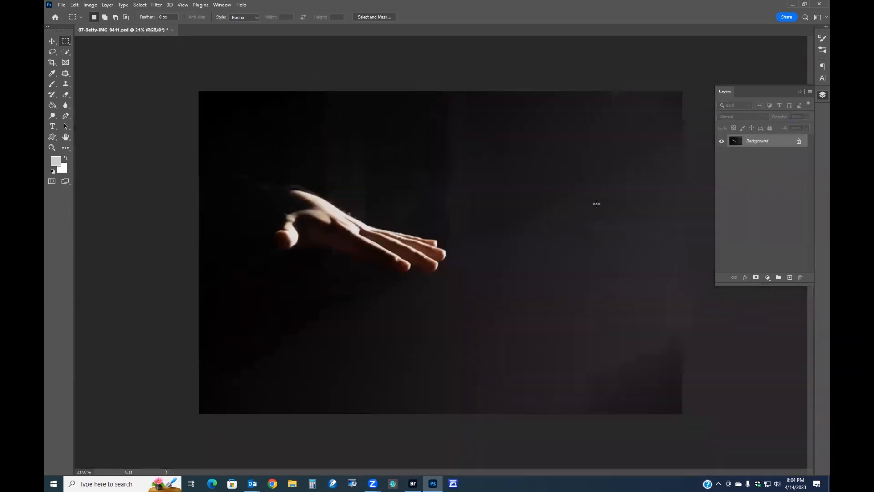
{"action": "left_click", "coordinate": [52, 62]}
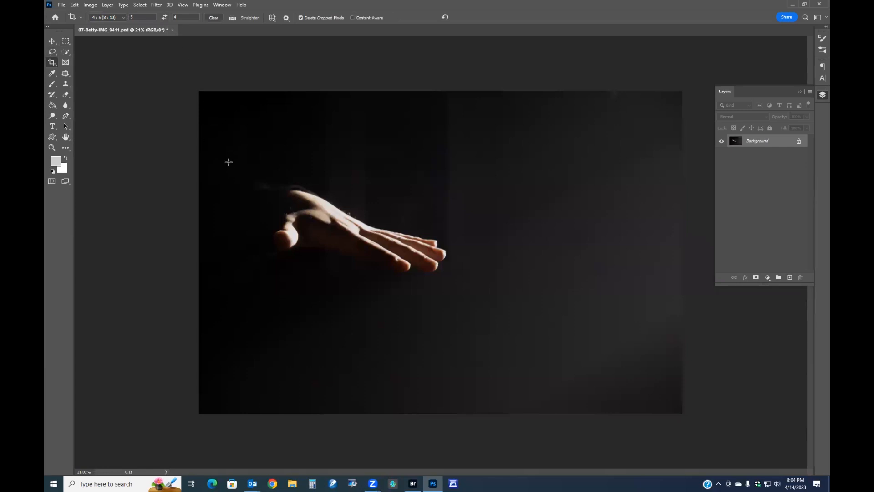
{"action": "left_click_drag", "start_coordinate": [248, 170], "coordinate": [466, 345]}
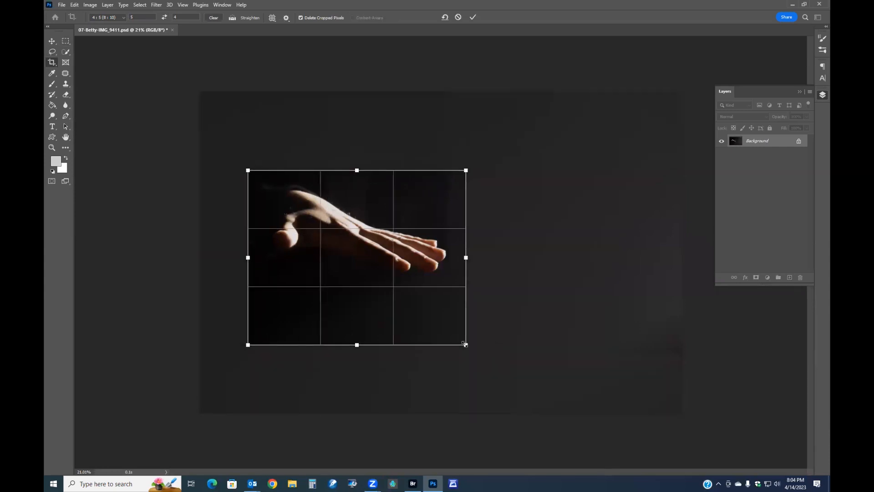
{"action": "left_click", "coordinate": [123, 18]}
{"action": "left_click", "coordinate": [116, 70]}
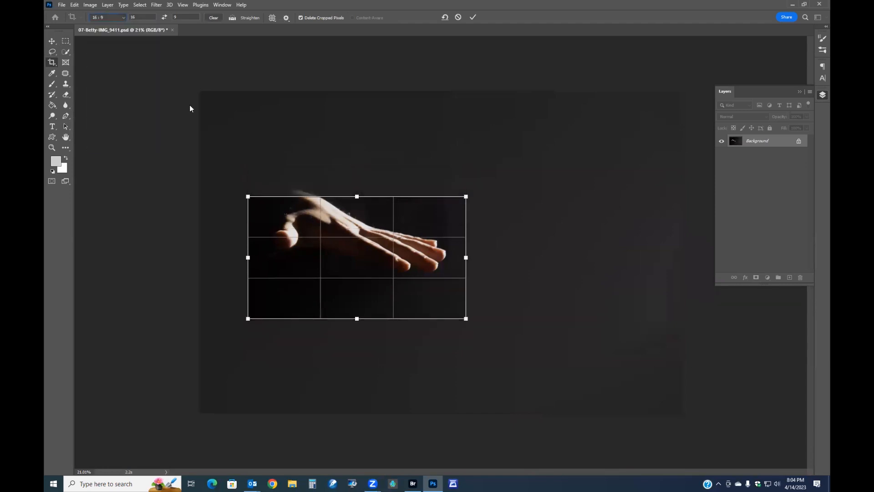
{"action": "left_click_drag", "start_coordinate": [351, 250], "coordinate": [378, 228]}
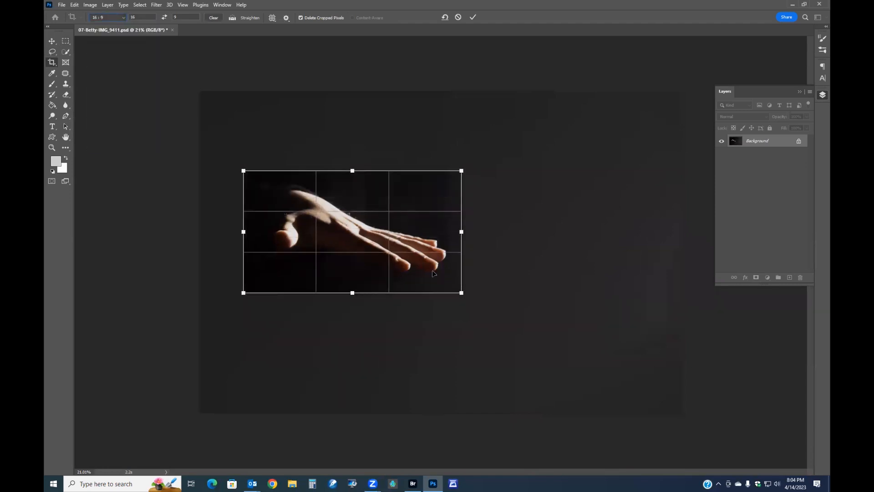
{"action": "left_click_drag", "start_coordinate": [462, 293], "coordinate": [501, 317]}
{"action": "left_click_drag", "start_coordinate": [421, 278], "coordinate": [427, 276]}
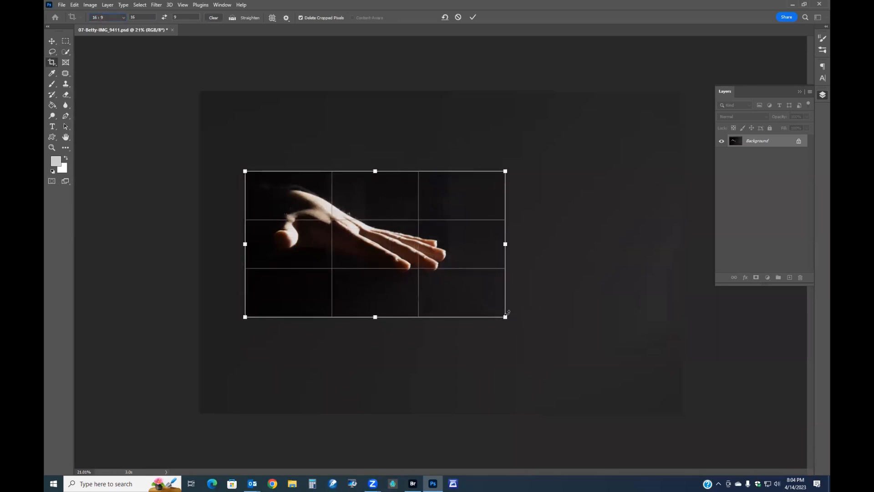
{"action": "left_click_drag", "start_coordinate": [505, 317], "coordinate": [438, 291]}
{"action": "key", "text": "Return"}
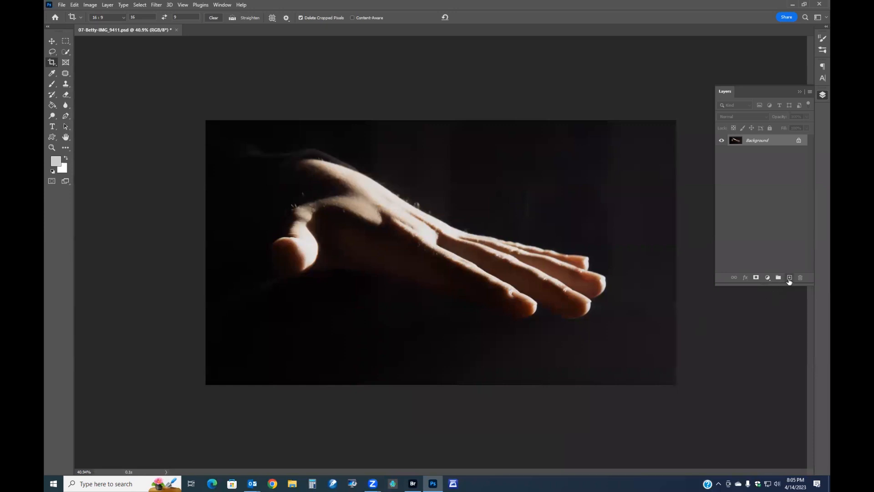
Add a new empty layer and set the foreground colour to a skin tone sampled from the hand, a1836e
{"action": "left_click", "coordinate": [789, 278]}
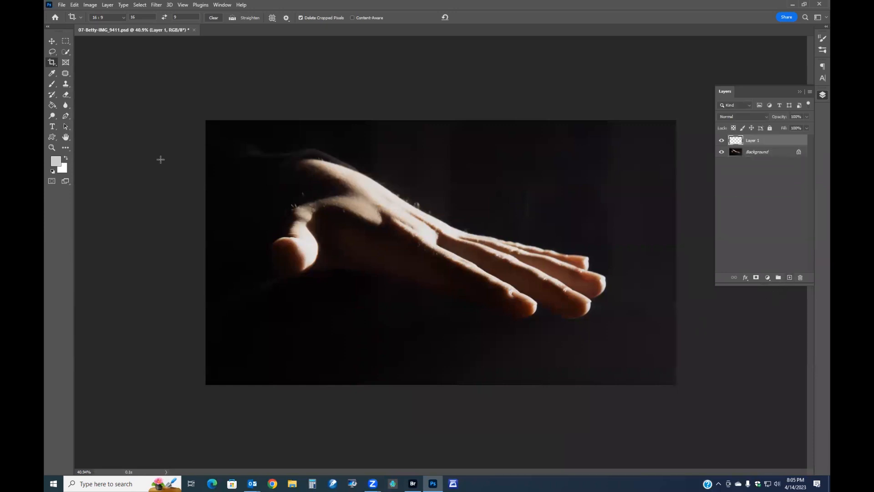
{"action": "left_click", "coordinate": [56, 160]}
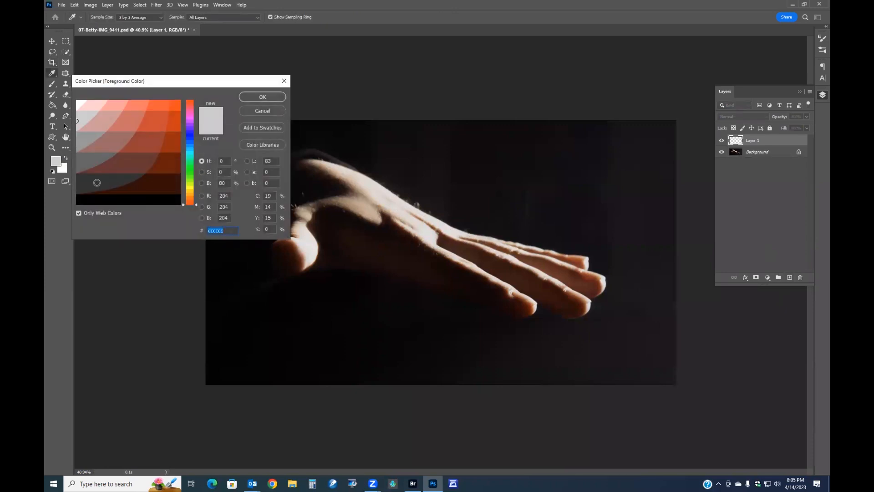
{"action": "left_click", "coordinate": [82, 213]}
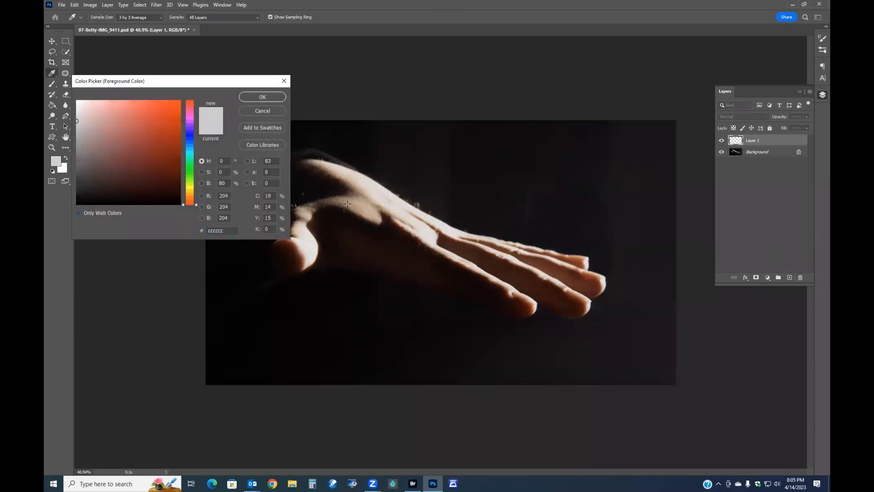
{"action": "left_click", "coordinate": [347, 204]}
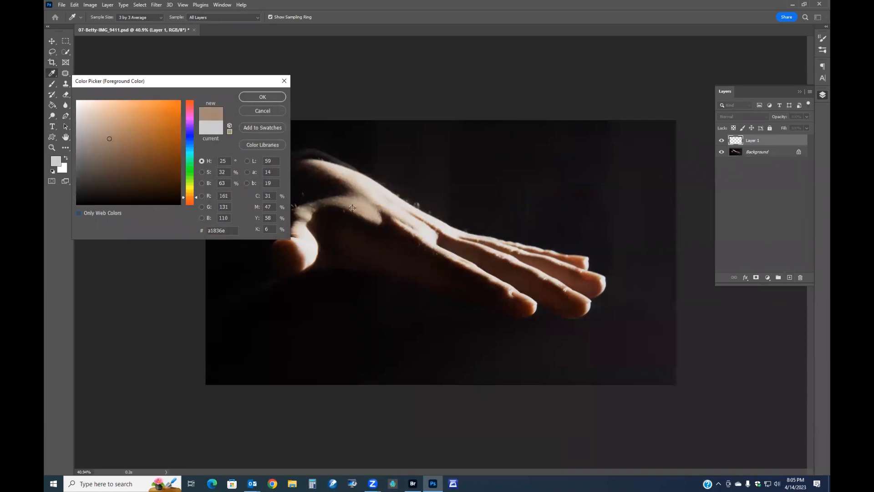
{"action": "left_click", "coordinate": [262, 97]}
{"action": "key", "text": "c"}
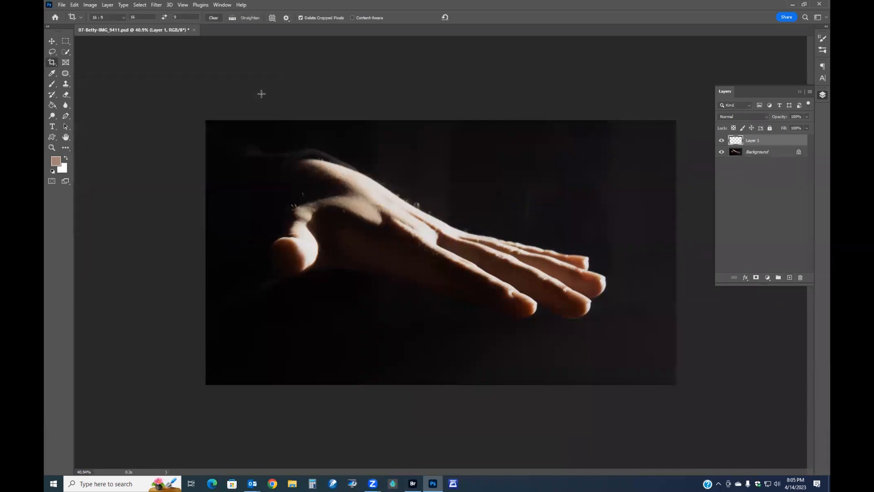
Paint the sampled skin colour over the hand and fingers on the new layer with an enlarged brush
{"action": "key", "text": "b"}
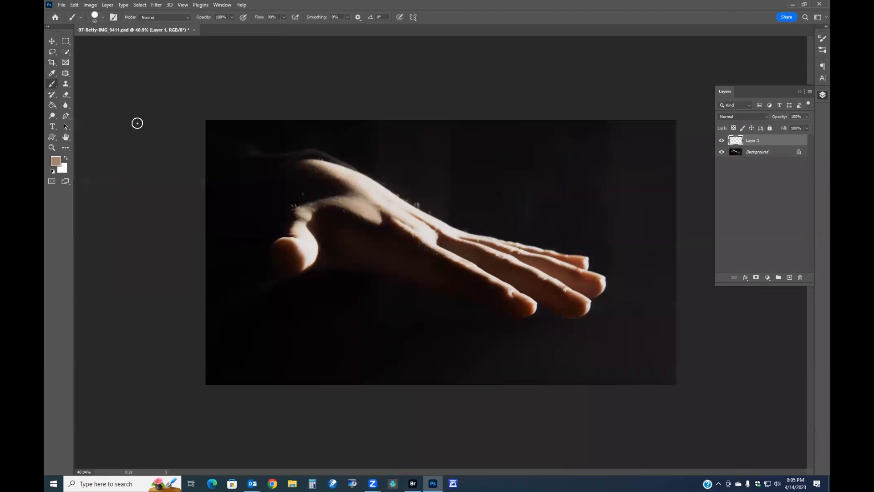
{"action": "key", "text": "bracketright"}
{"action": "key", "text": "bracketright"}
{"action": "key", "text": "bracketright"}
{"action": "key", "text": "bracketright"}
{"action": "key", "text": "bracketright"}
{"action": "key", "text": "bracketright"}
{"action": "mouse_move", "coordinate": [300, 229]}
{"action": "left_mouse_down"}
{"action": "mouse_move", "coordinate": [305, 263]}
{"action": "mouse_move", "coordinate": [307, 230]}
{"action": "left_mouse_up"}
{"action": "mouse_move", "coordinate": [335, 166]}
{"action": "left_mouse_down"}
{"action": "mouse_move", "coordinate": [413, 215]}
{"action": "mouse_move", "coordinate": [433, 240]}
{"action": "mouse_move", "coordinate": [440, 229]}
{"action": "mouse_move", "coordinate": [431, 216]}
{"action": "mouse_move", "coordinate": [464, 233]}
{"action": "mouse_move", "coordinate": [474, 268]}
{"action": "mouse_move", "coordinate": [513, 288]}
{"action": "left_mouse_up"}
{"action": "mouse_move", "coordinate": [473, 245]}
{"action": "left_mouse_down"}
{"action": "mouse_move", "coordinate": [499, 248]}
{"action": "mouse_move", "coordinate": [556, 281]}
{"action": "mouse_move", "coordinate": [523, 250]}
{"action": "mouse_move", "coordinate": [587, 262]}
{"action": "mouse_move", "coordinate": [601, 275]}
{"action": "mouse_move", "coordinate": [598, 300]}
{"action": "left_mouse_up"}
{"action": "left_click", "coordinate": [593, 305]}
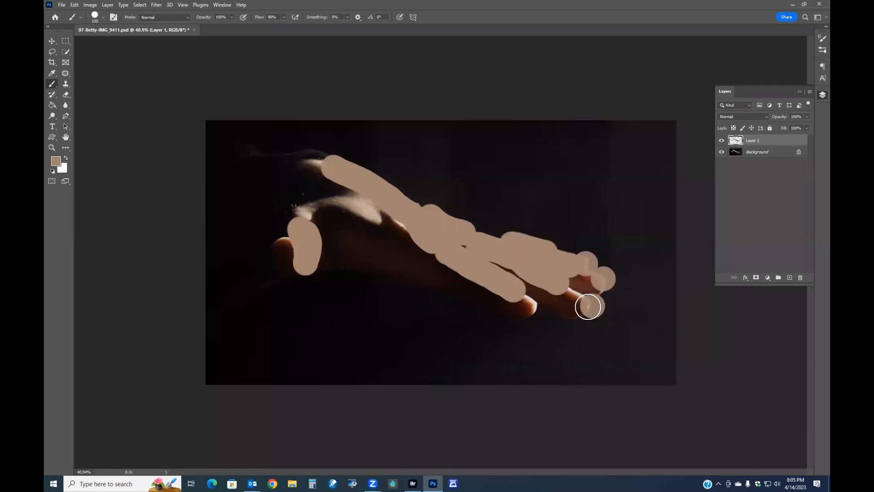
{"action": "left_click", "coordinate": [528, 301]}
{"action": "left_click", "coordinate": [308, 218]}
{"action": "left_click_drag", "start_coordinate": [325, 165], "coordinate": [306, 160]}
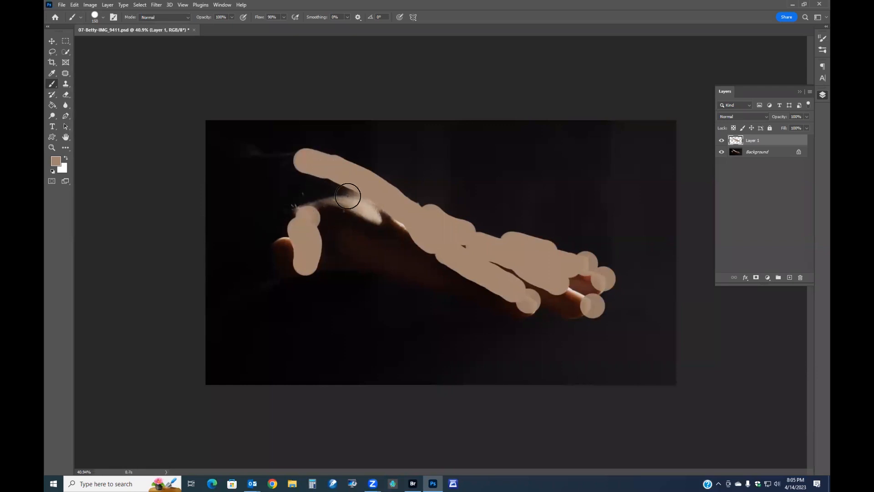
Paint more of the sampled skin colour over the fingers and thumb on the new layer
{"action": "left_click", "coordinate": [765, 117]}
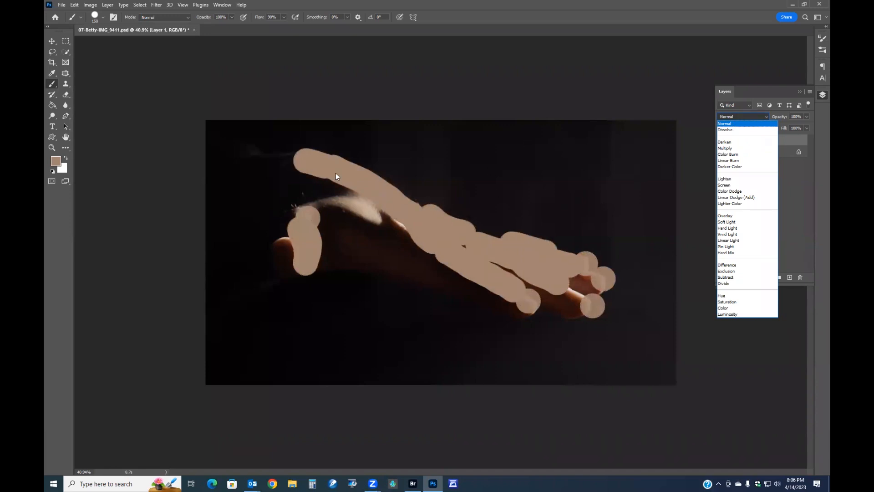
{"action": "left_click", "coordinate": [788, 136]}
{"action": "mouse_move", "coordinate": [363, 203]}
{"action": "left_mouse_down"}
{"action": "mouse_move", "coordinate": [371, 211]}
{"action": "mouse_move", "coordinate": [312, 201]}
{"action": "mouse_move", "coordinate": [378, 207]}
{"action": "mouse_move", "coordinate": [394, 223]}
{"action": "left_mouse_up"}
{"action": "mouse_move", "coordinate": [562, 306]}
{"action": "left_mouse_down"}
{"action": "mouse_move", "coordinate": [568, 296]}
{"action": "mouse_move", "coordinate": [581, 301]}
{"action": "left_mouse_up"}
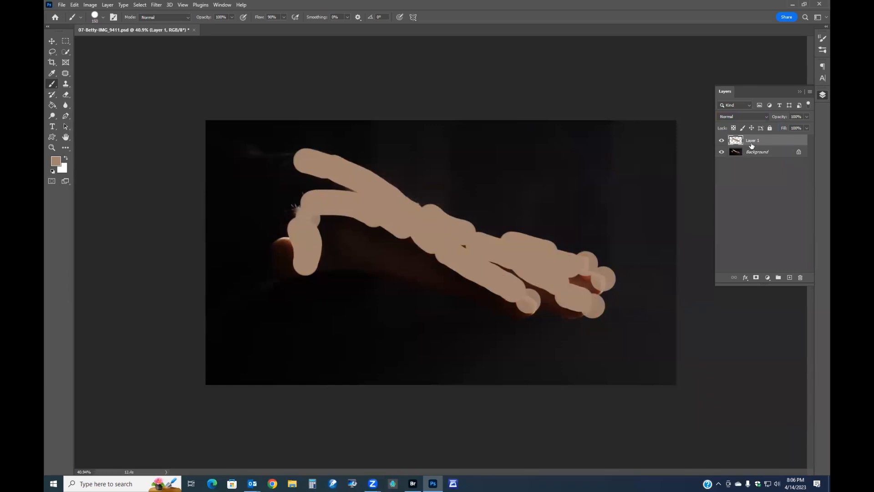
Set the painted layer's blend mode to Multiply and its opacity to 20%
{"action": "left_click", "coordinate": [761, 116]}
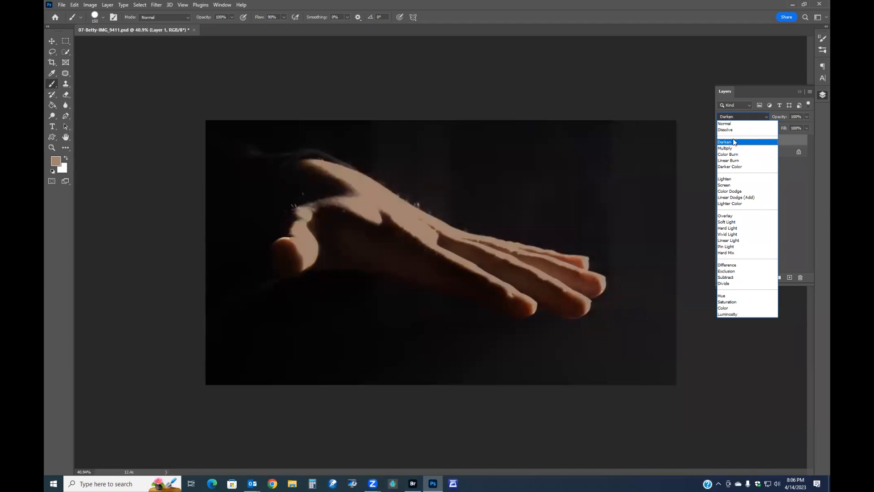
{"action": "left_click", "coordinate": [733, 149]}
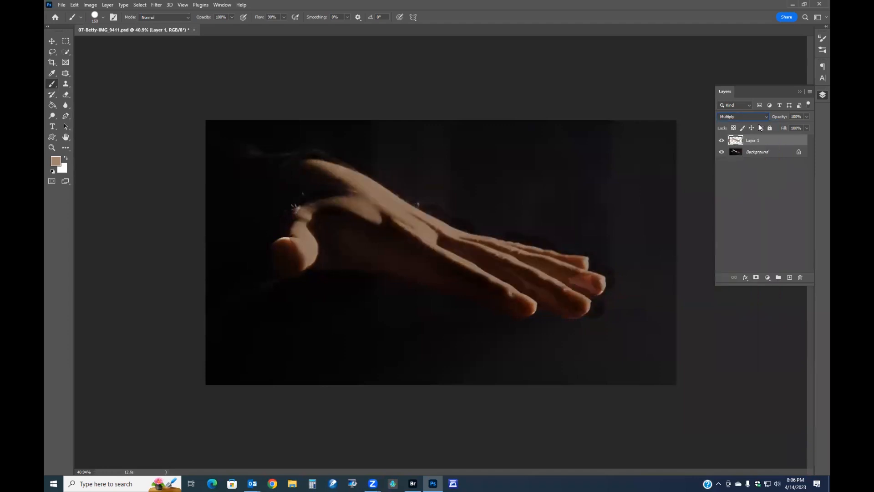
{"action": "left_click_drag", "start_coordinate": [780, 118], "coordinate": [687, 117]}
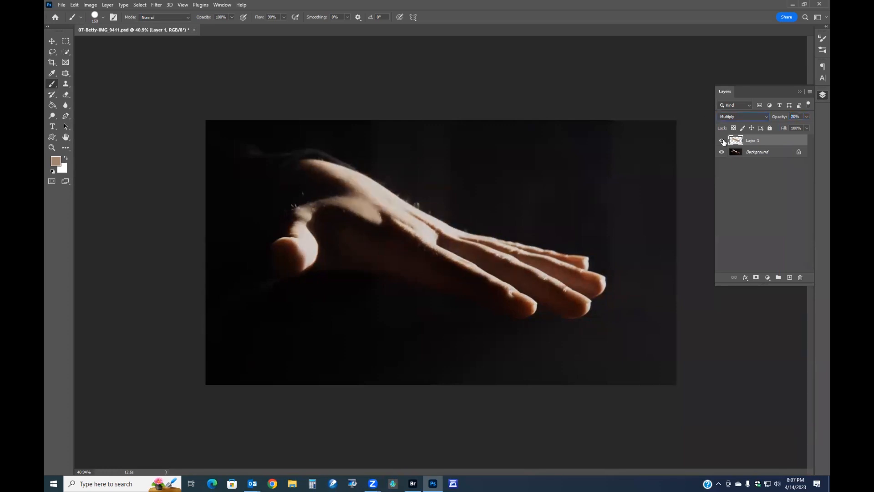
Hide the painted skin-colour layer and delete it
{"action": "left_click", "coordinate": [721, 141]}
{"action": "key", "text": "Delete"}
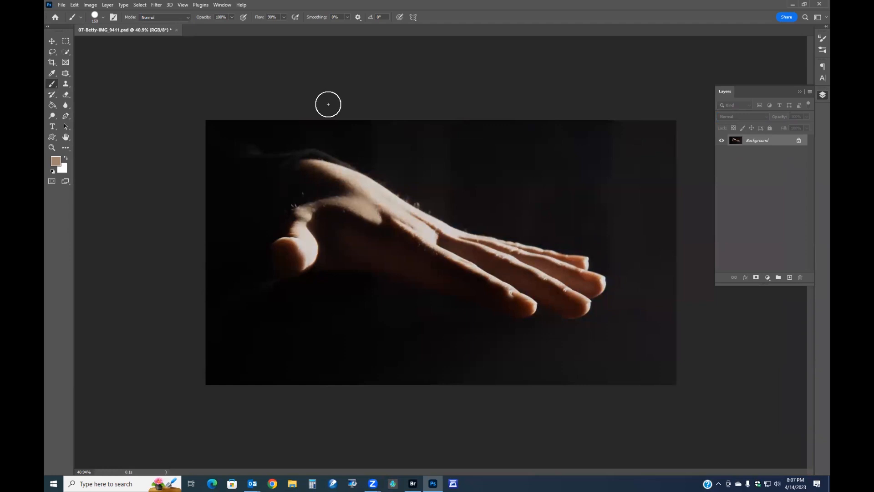
Apply Levels to the photo using Auto, with the midtone set to 0.97
{"action": "scroll", "coordinate": [255, 211], "scroll_direction": "up", "scroll_amount": 3}
{"action": "scroll", "coordinate": [255, 212], "scroll_direction": "down", "scroll_amount": 1}
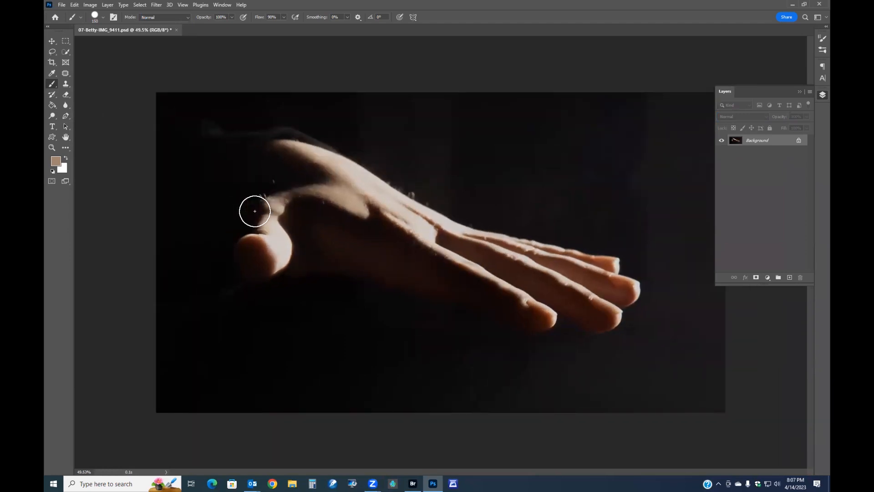
{"action": "key", "text": "ctrl+l"}
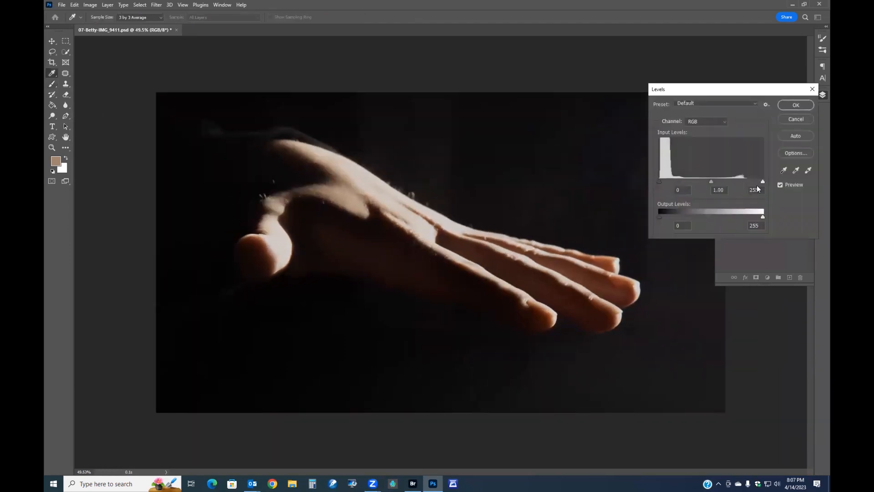
{"action": "left_click", "coordinate": [800, 136]}
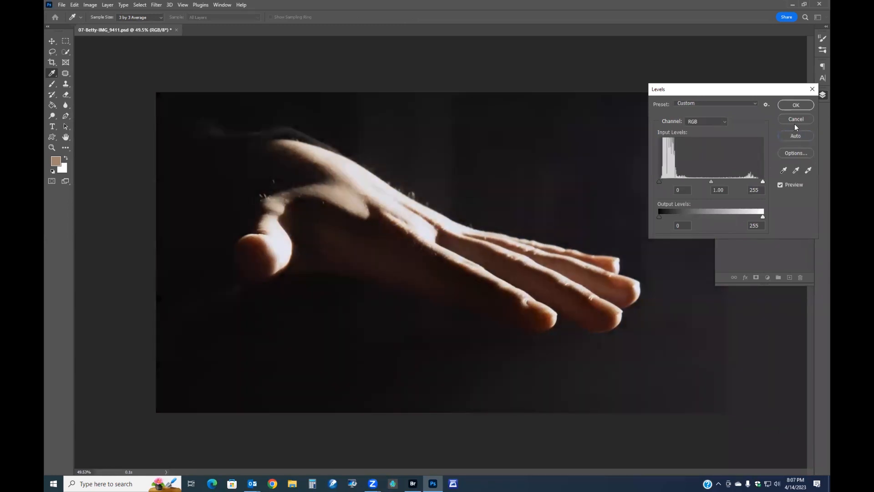
{"action": "left_click", "coordinate": [795, 120], "text": "alt"}
{"action": "left_click_drag", "start_coordinate": [711, 180], "coordinate": [712, 180]}
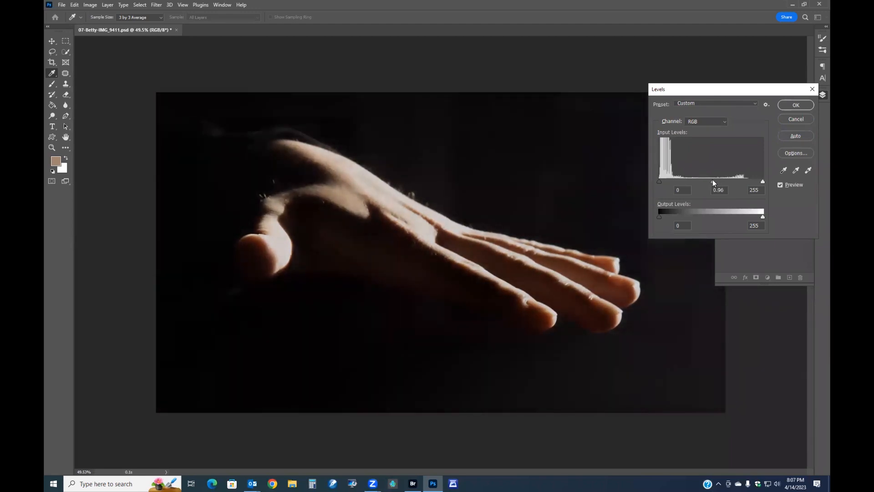
{"action": "left_click", "coordinate": [799, 106]}
Open the Camera Raw Filter and set Contrast -19, Whites -33, Texture +14, Clarity -2, Dehaze -6, Exposure +0.25, warming the temperature slightly
{"action": "key", "text": "b"}
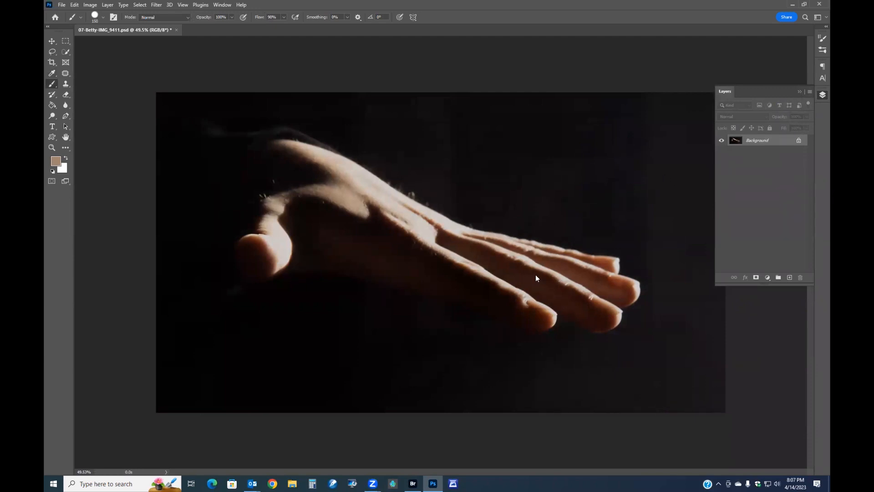
{"action": "key", "text": "ctrl+shift+a"}
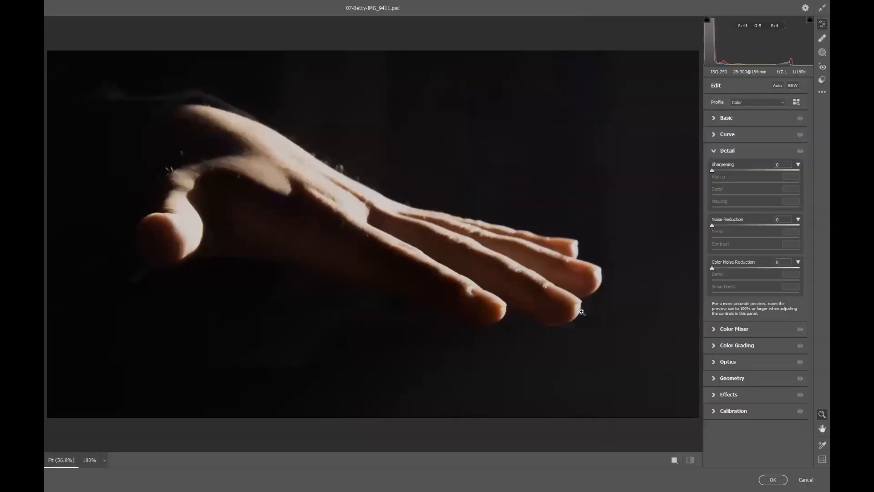
{"action": "left_click", "coordinate": [722, 120]}
{"action": "left_click_drag", "start_coordinate": [756, 277], "coordinate": [760, 275]}
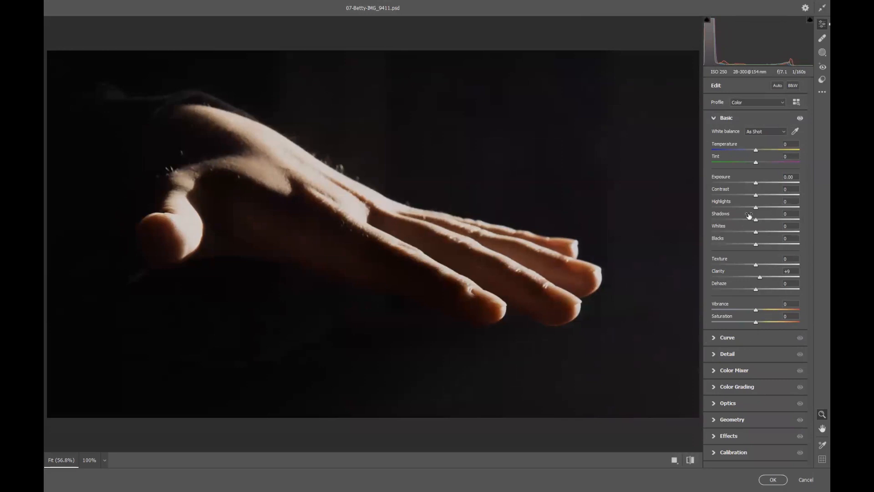
{"action": "mouse_move", "coordinate": [756, 209]}
{"action": "left_mouse_down"}
{"action": "mouse_move", "coordinate": [768, 208]}
{"action": "mouse_move", "coordinate": [742, 197]}
{"action": "mouse_move", "coordinate": [754, 200]}
{"action": "left_mouse_up"}
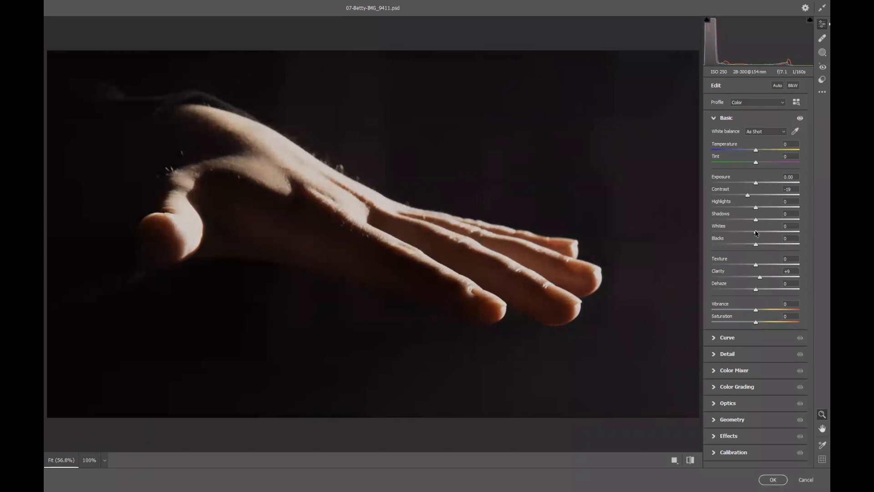
{"action": "left_click_drag", "start_coordinate": [756, 231], "coordinate": [744, 231]}
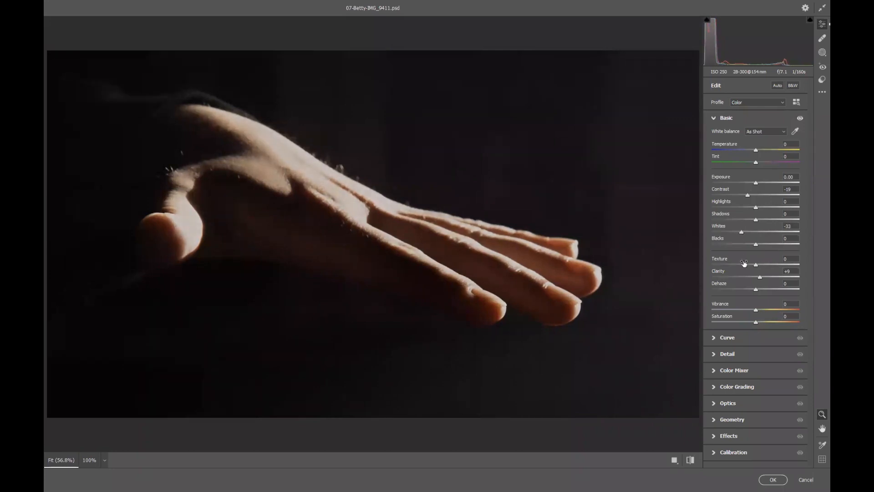
{"action": "left_click_drag", "start_coordinate": [773, 265], "coordinate": [751, 290]}
{"action": "left_click_drag", "start_coordinate": [756, 183], "coordinate": [759, 184]}
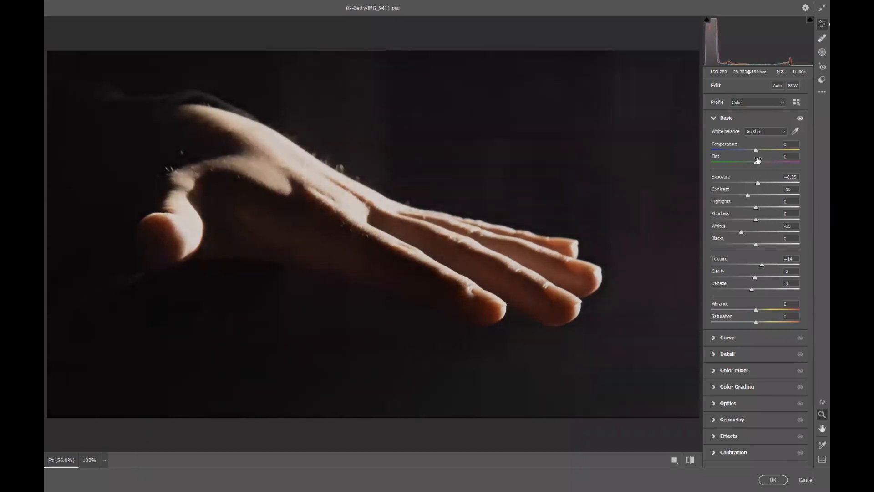
{"action": "left_click_drag", "start_coordinate": [755, 150], "coordinate": [758, 151]}
Set sharpening to 29 with Detail 32 and Masking 73, Noise Reduction 47, Color Noise Reduction 49, and apply the filter
{"action": "left_click", "coordinate": [724, 354]}
{"action": "left_click_drag", "start_coordinate": [712, 171], "coordinate": [719, 170]}
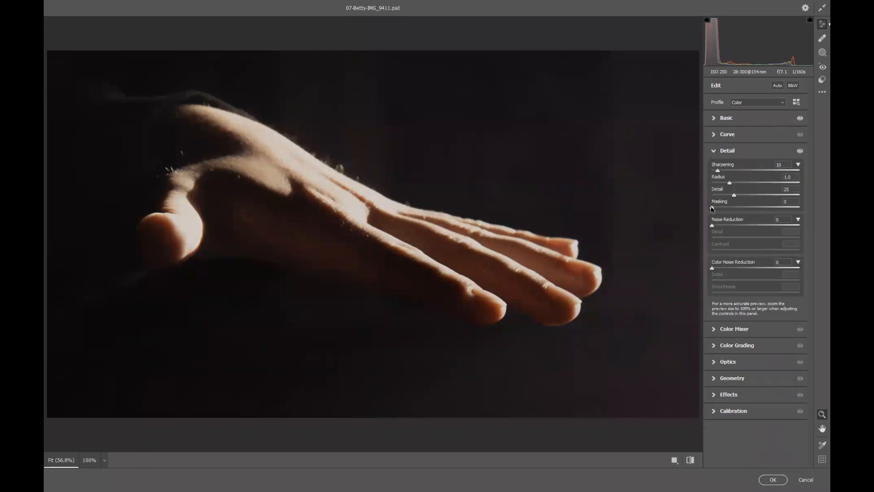
{"action": "left_click_drag", "start_coordinate": [712, 207], "coordinate": [735, 208], "text": "alt"}
{"action": "left_click_drag", "start_coordinate": [769, 211], "coordinate": [774, 211]}
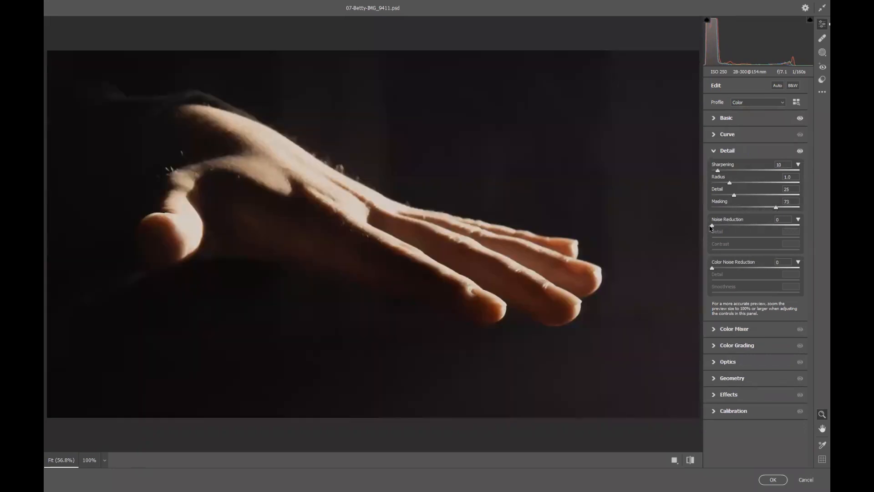
{"action": "left_click_drag", "start_coordinate": [712, 225], "coordinate": [753, 226]}
{"action": "left_click_drag", "start_coordinate": [712, 268], "coordinate": [755, 271]}
{"action": "left_click_drag", "start_coordinate": [718, 171], "coordinate": [747, 197]}
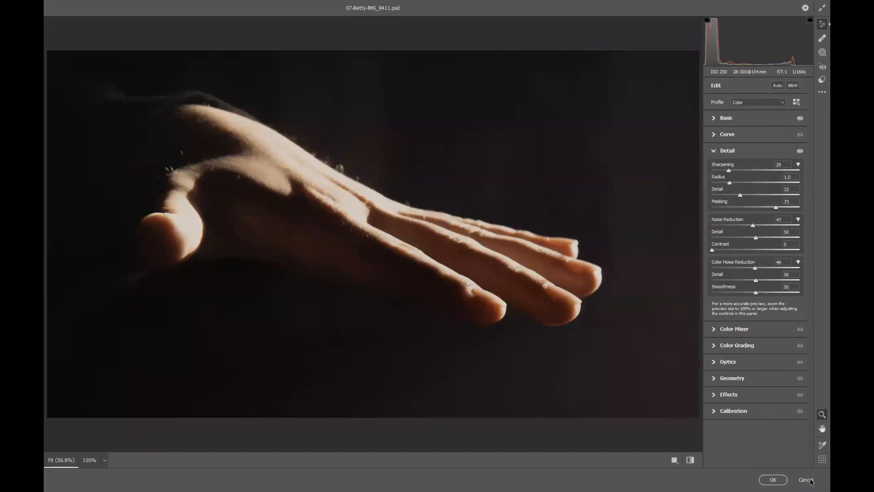
{"action": "left_click", "coordinate": [773, 480]}
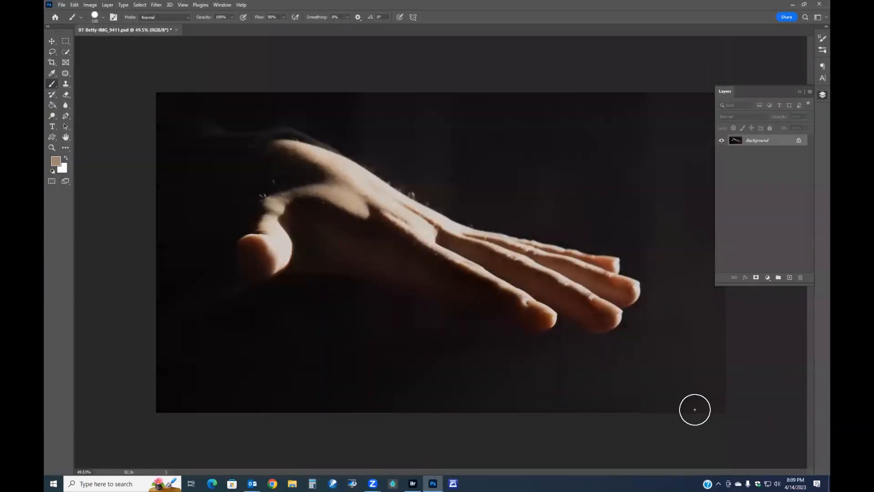
Zoom in on the fingers and patch out the blemishes between them with a smaller Patch tool
{"action": "scroll", "coordinate": [628, 287], "scroll_direction": "up", "scroll_amount": 5}
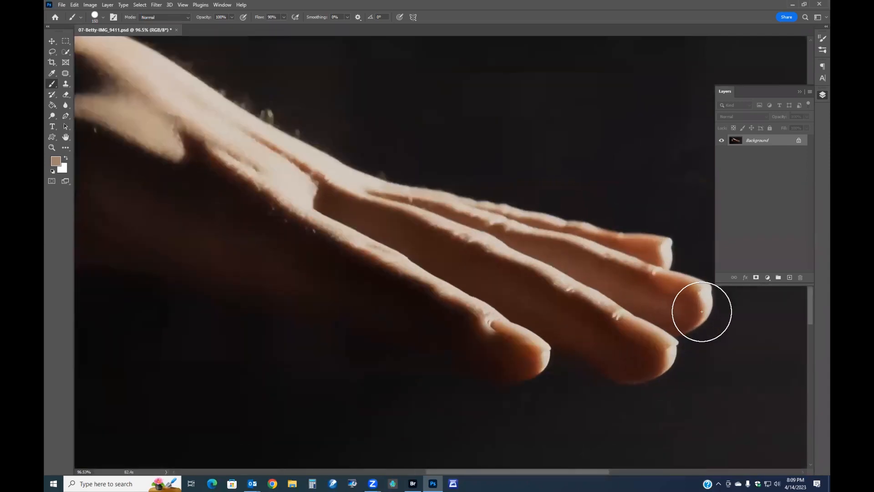
{"action": "scroll", "coordinate": [701, 311], "scroll_direction": "up", "scroll_amount": 2}
{"action": "scroll", "coordinate": [711, 318], "scroll_direction": "up", "scroll_amount": 2}
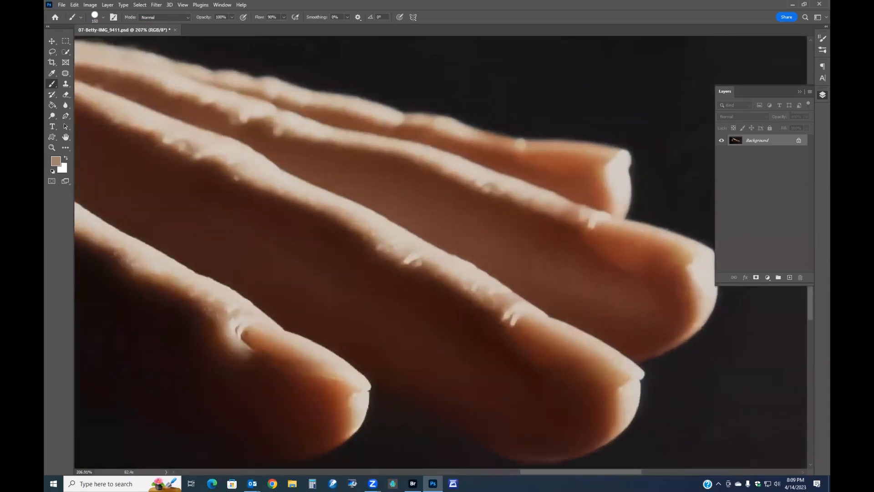
{"action": "key", "text": "bracketleft"}
{"action": "key", "text": "bracketleft"}
{"action": "key", "text": "bracketleft"}
{"action": "key", "text": "bracketleft"}
{"action": "key", "text": "bracketleft"}
{"action": "key", "text": "bracketleft"}
{"action": "key", "text": "bracketleft"}
{"action": "key", "text": "bracketleft"}
{"action": "key", "text": "bracketleft"}
{"action": "mouse_move", "coordinate": [64, 73]}
{"action": "left_mouse_down"}
{"action": "mouse_move", "coordinate": [91, 79]}
{"action": "mouse_move", "coordinate": [96, 92]}
{"action": "left_mouse_up"}
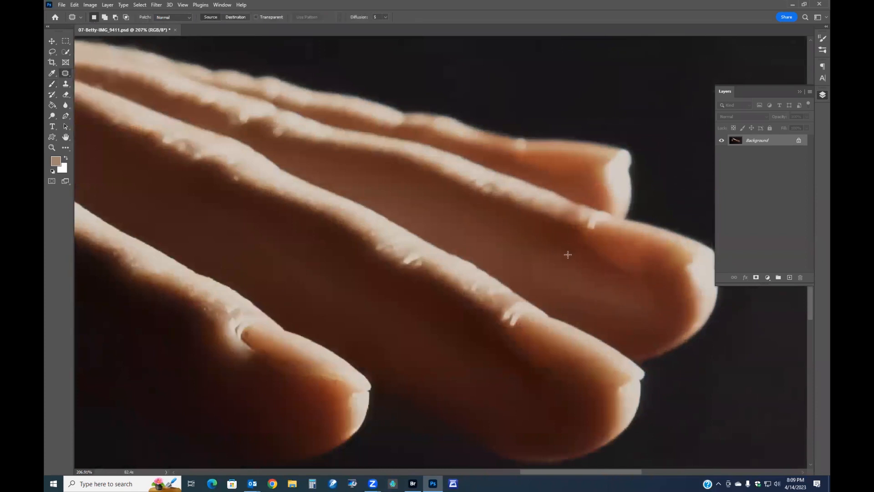
{"action": "mouse_move", "coordinate": [549, 241]}
{"action": "left_mouse_down"}
{"action": "mouse_move", "coordinate": [527, 243]}
{"action": "mouse_move", "coordinate": [532, 284]}
{"action": "mouse_move", "coordinate": [651, 328]}
{"action": "mouse_move", "coordinate": [551, 243]}
{"action": "mouse_move", "coordinate": [419, 196]}
{"action": "left_mouse_up"}
{"action": "key", "text": "ctrl+d"}
{"action": "mouse_move", "coordinate": [611, 278]}
{"action": "left_mouse_down"}
{"action": "mouse_move", "coordinate": [645, 317]}
{"action": "mouse_move", "coordinate": [662, 312]}
{"action": "mouse_move", "coordinate": [664, 297]}
{"action": "mouse_move", "coordinate": [651, 286]}
{"action": "mouse_move", "coordinate": [612, 278]}
{"action": "left_mouse_up"}
{"action": "left_click_drag", "start_coordinate": [628, 296], "coordinate": [516, 254]}
{"action": "key", "text": "ctrl+d"}
Patch a blemish on the lowest finger with the Patch tool
{"action": "scroll", "coordinate": [519, 364], "scroll_direction": "down", "scroll_amount": 2}
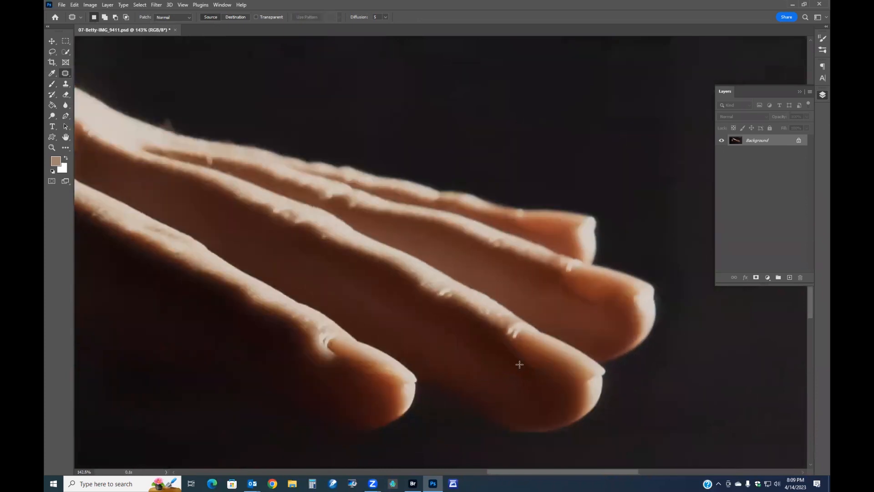
{"action": "scroll", "coordinate": [417, 336], "scroll_direction": "up", "scroll_amount": 2}
{"action": "mouse_move", "coordinate": [295, 242]}
{"action": "left_mouse_down"}
{"action": "mouse_move", "coordinate": [246, 223]}
{"action": "mouse_move", "coordinate": [260, 245]}
{"action": "mouse_move", "coordinate": [326, 294]}
{"action": "mouse_move", "coordinate": [377, 314]}
{"action": "mouse_move", "coordinate": [363, 288]}
{"action": "mouse_move", "coordinate": [296, 243]}
{"action": "mouse_move", "coordinate": [317, 274]}
{"action": "mouse_move", "coordinate": [412, 352]}
{"action": "left_mouse_up"}
{"action": "key", "text": "ctrl+d"}
{"action": "mouse_move", "coordinate": [311, 239]}
{"action": "left_mouse_down"}
{"action": "mouse_move", "coordinate": [302, 246]}
{"action": "mouse_move", "coordinate": [357, 296]}
{"action": "mouse_move", "coordinate": [403, 306]}
{"action": "mouse_move", "coordinate": [312, 240]}
{"action": "left_mouse_up"}
{"action": "key", "text": "ctrl+d"}
Patch the distracting spot in the shadow below the thumb
{"action": "scroll", "coordinate": [460, 349], "scroll_direction": "down", "scroll_amount": 8}
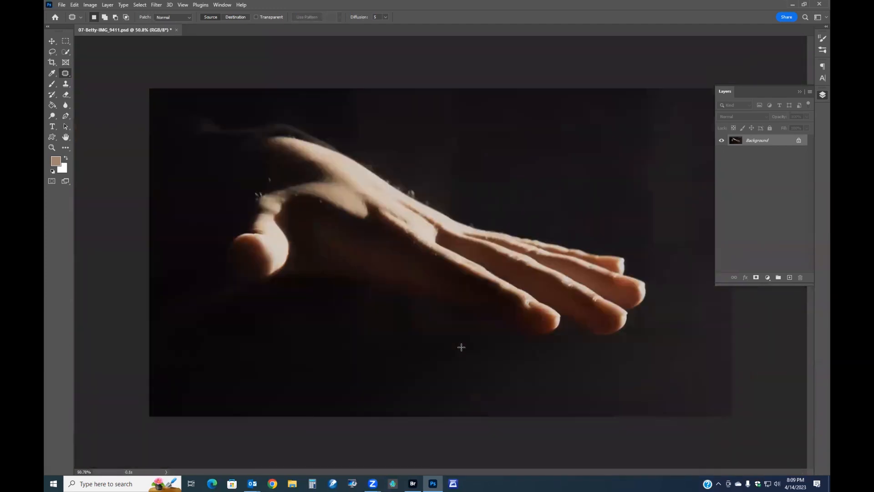
{"action": "scroll", "coordinate": [462, 347], "scroll_direction": "up", "scroll_amount": 2}
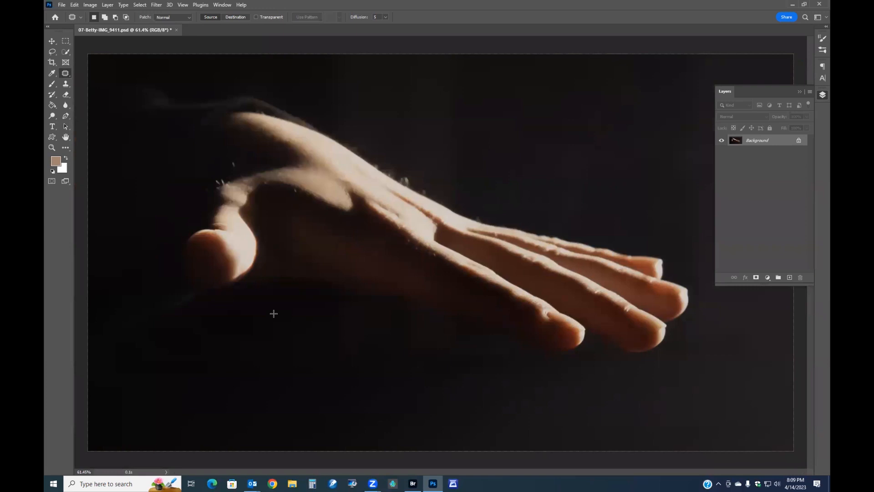
{"action": "mouse_move", "coordinate": [183, 288]}
{"action": "left_mouse_down"}
{"action": "mouse_move", "coordinate": [120, 323]}
{"action": "mouse_move", "coordinate": [199, 316]}
{"action": "mouse_move", "coordinate": [213, 303]}
{"action": "mouse_move", "coordinate": [183, 288]}
{"action": "left_mouse_up"}
{"action": "left_click_drag", "start_coordinate": [202, 321], "coordinate": [220, 334]}
{"action": "left_click", "coordinate": [376, 380]}
{"action": "scroll", "coordinate": [538, 361], "scroll_direction": "down", "scroll_amount": 4}
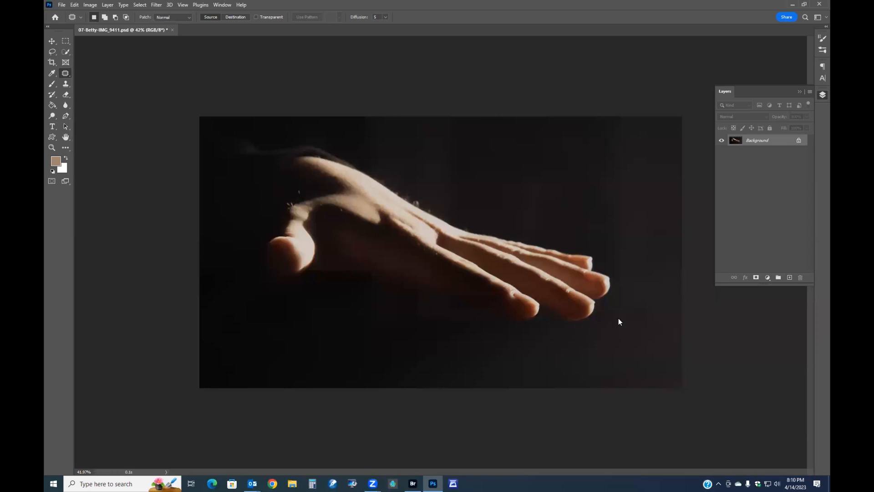
Reopen the Camera Raw Filter, set Vignetting to -64, adjust a Basic presence slider, and apply
{"action": "key", "text": "shift+ctrl+a"}
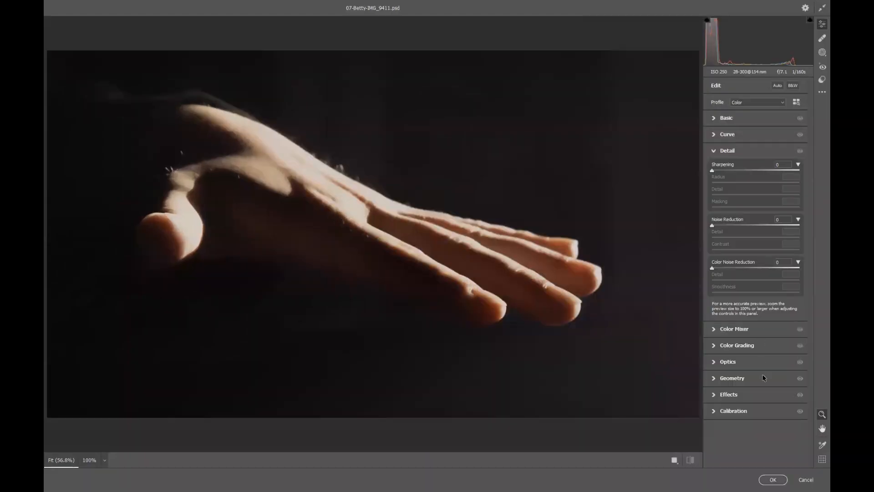
{"action": "left_click", "coordinate": [728, 395]}
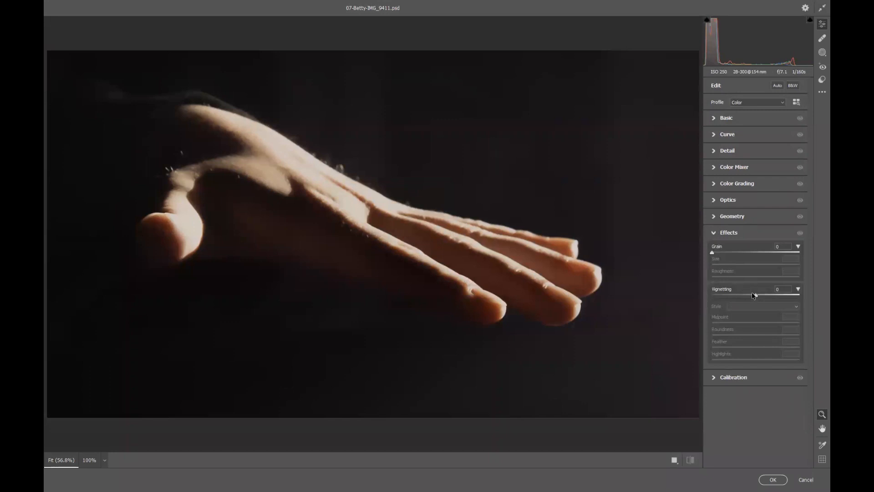
{"action": "left_click_drag", "start_coordinate": [756, 297], "coordinate": [719, 296]}
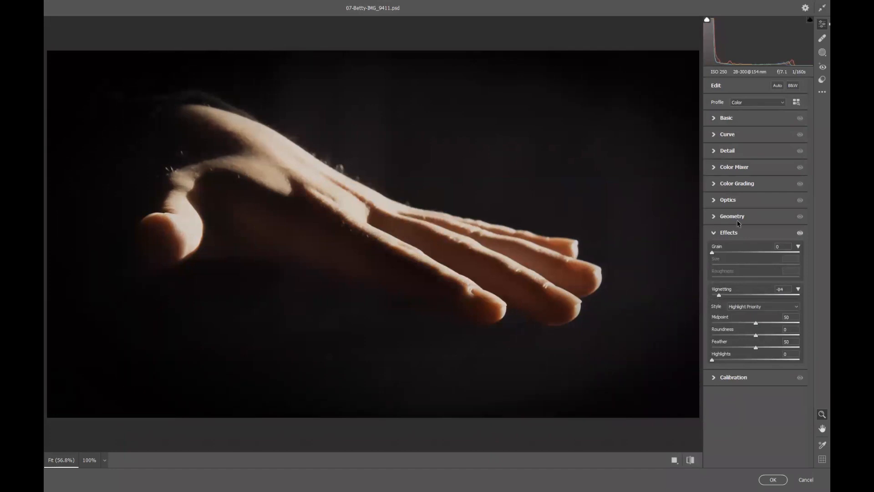
{"action": "left_click", "coordinate": [735, 120]}
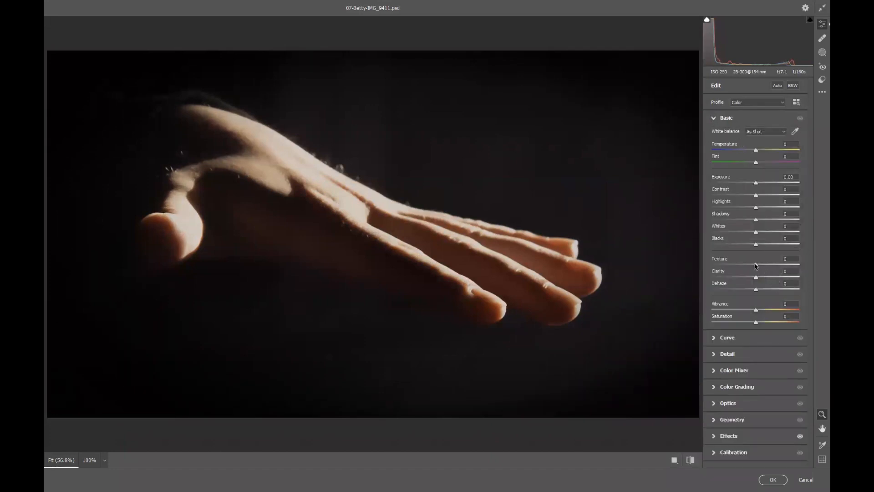
{"action": "left_click_drag", "start_coordinate": [780, 267], "coordinate": [757, 278]}
{"action": "left_click", "coordinate": [760, 480]}
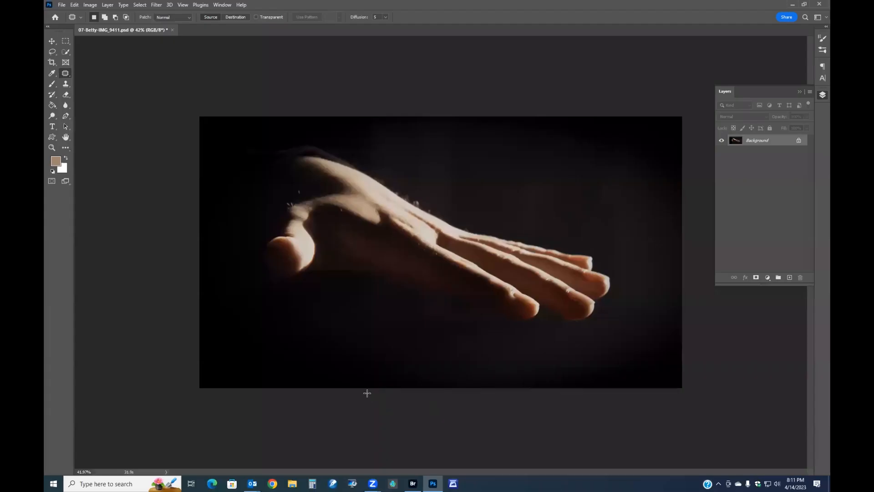
Select the whole image and add a 6 px inside stroke in a light grey colour as a border
{"action": "key", "text": "ctrl+a"}
{"action": "right_click", "coordinate": [326, 365]}
{"action": "left_click", "coordinate": [351, 403]}
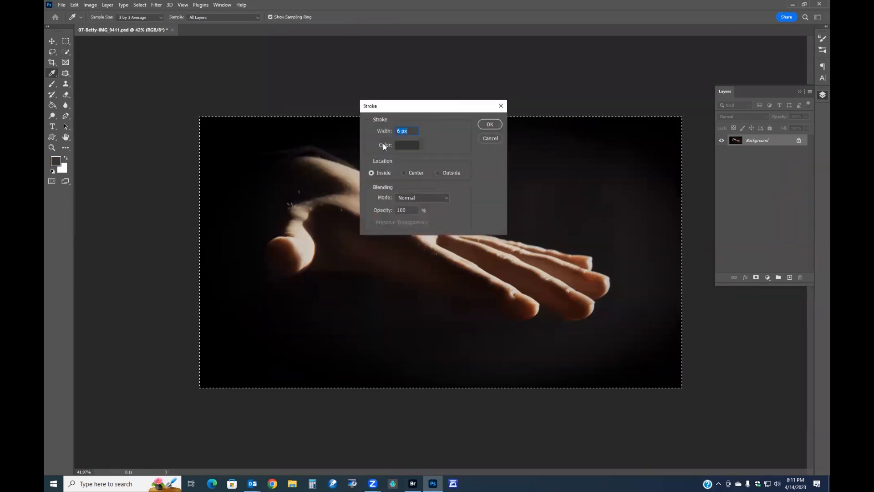
{"action": "left_click", "coordinate": [415, 146]}
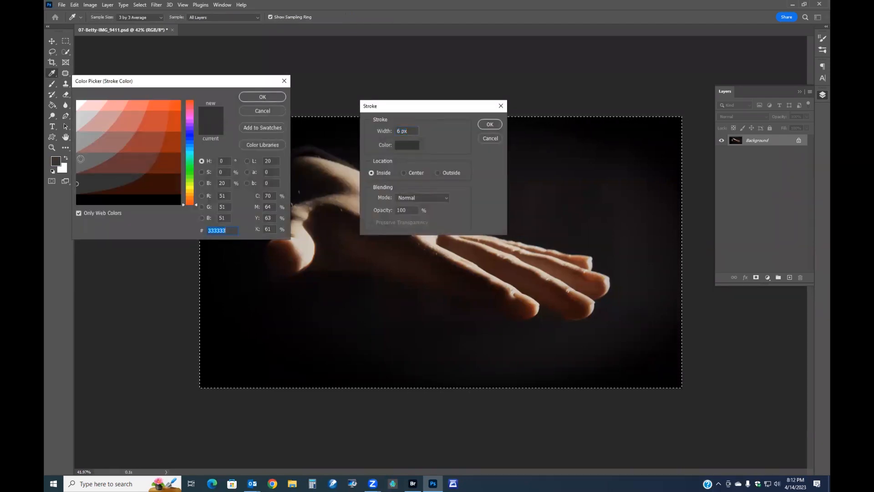
{"action": "left_click", "coordinate": [81, 159]}
{"action": "left_click", "coordinate": [266, 97]}
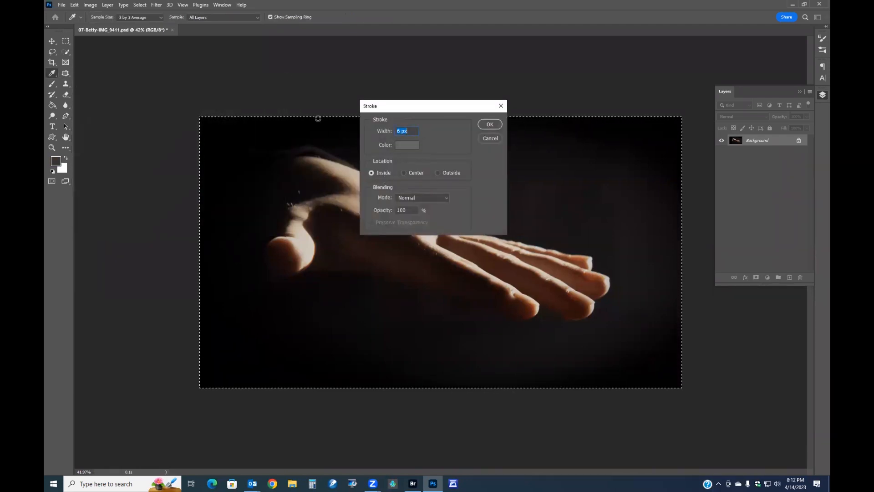
{"action": "left_click", "coordinate": [489, 124]}
Deselect and resize the image to 1920 px wide with resampling on
{"action": "key", "text": "m"}
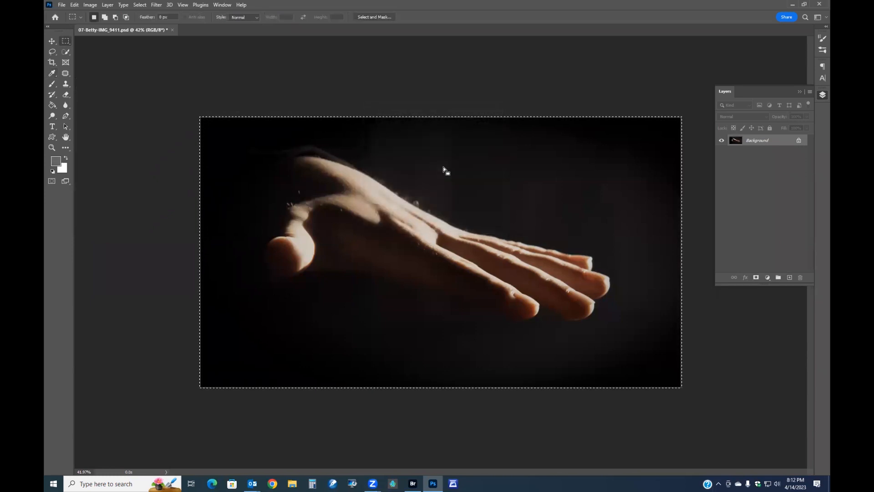
{"action": "left_click", "coordinate": [147, 116]}
{"action": "left_click", "coordinate": [89, 4]}
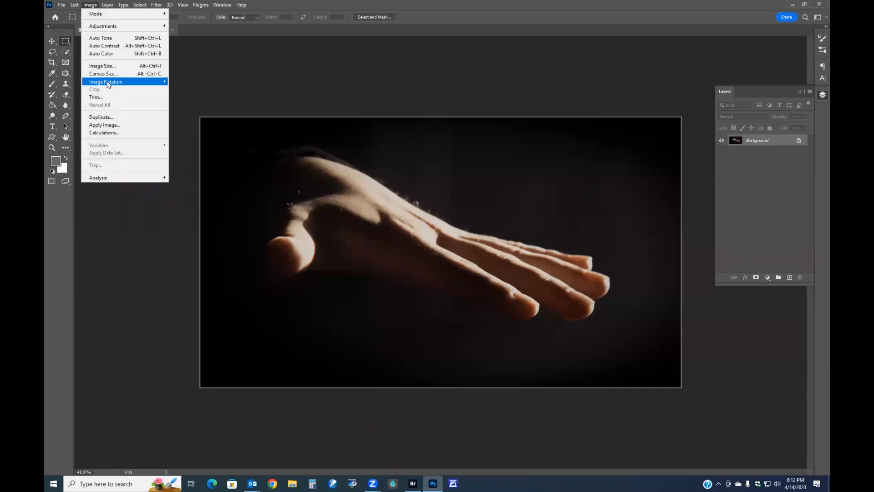
{"action": "left_click", "coordinate": [112, 66]}
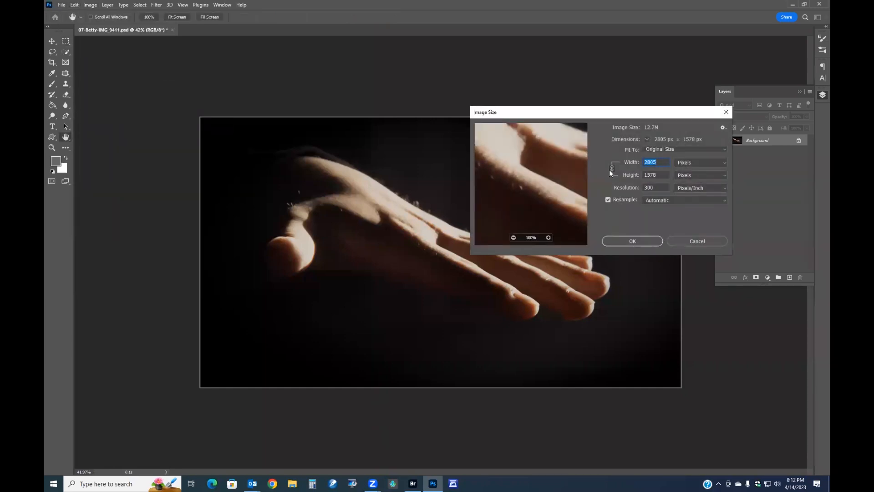
{"action": "type", "text": "1920"}
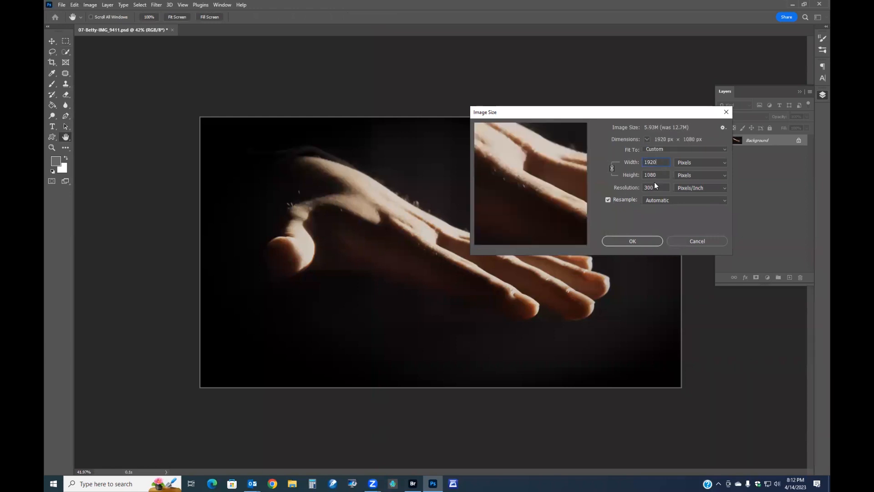
{"action": "left_click", "coordinate": [638, 241]}
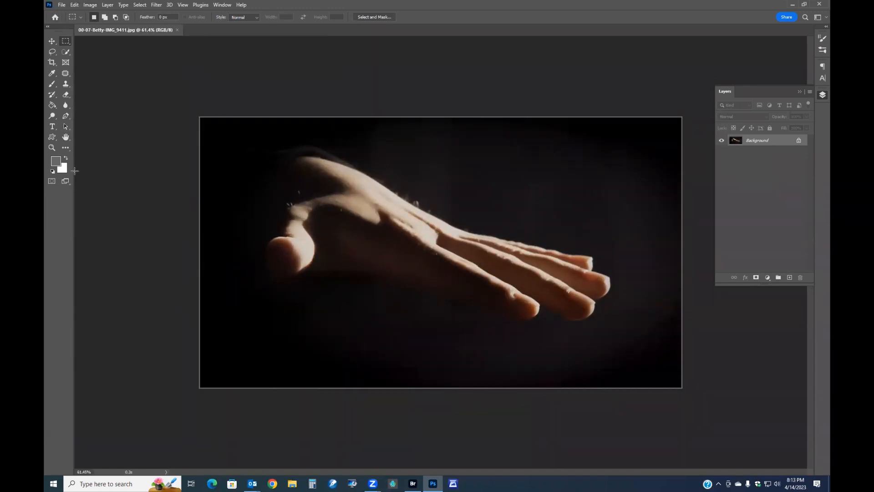
Open the raw photo 08-Ron-21_10_30_1664.NEF from Bridge in Camera Raw
{"action": "key", "text": "f"}
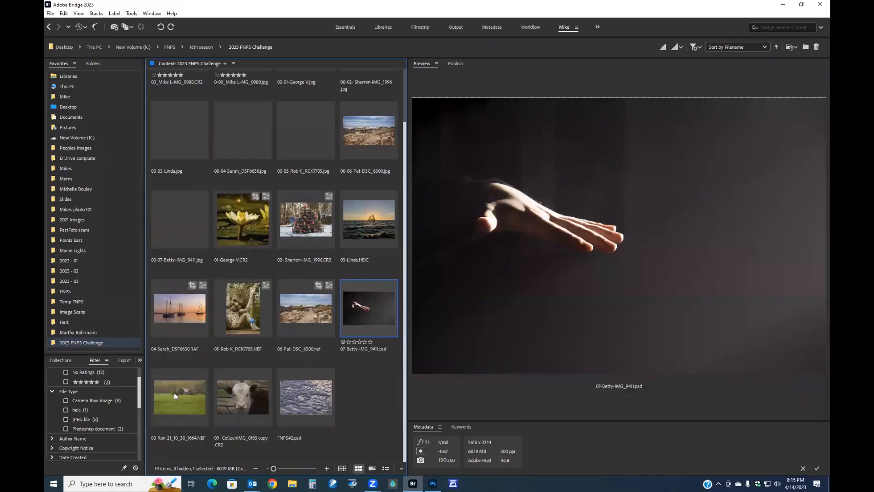
{"action": "double_click", "coordinate": [174, 392]}
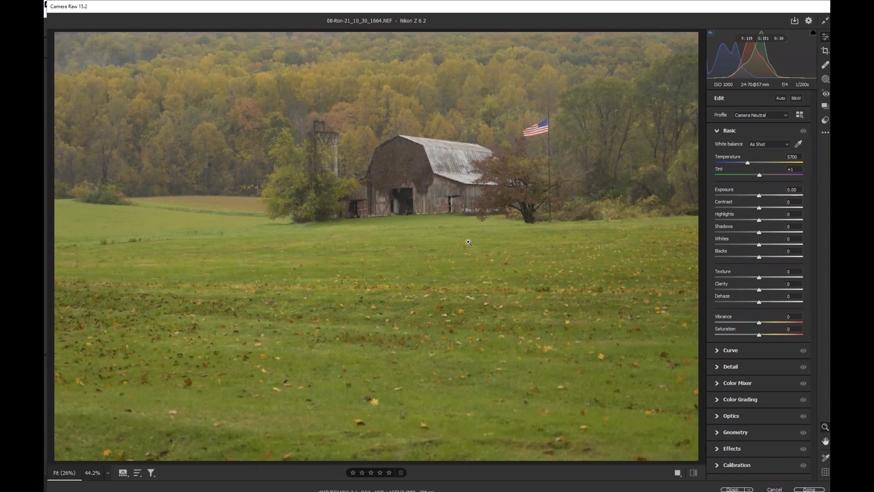
Crop the barn scene to a 16 x 9 ratio, positioning the frame around the barn and straightening it to 1.41°
{"action": "left_click", "coordinate": [825, 51]}
{"action": "left_click", "coordinate": [741, 112]}
{"action": "left_click", "coordinate": [736, 123]}
{"action": "left_click", "coordinate": [746, 113]}
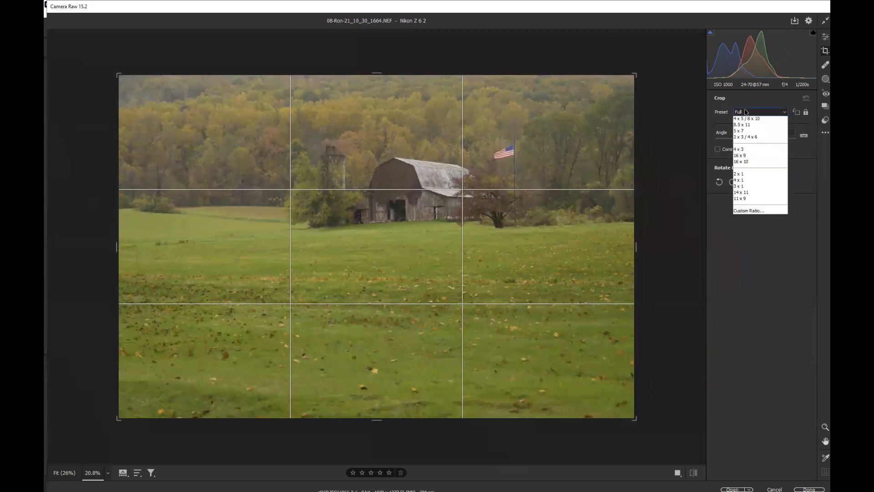
{"action": "left_click", "coordinate": [742, 186]}
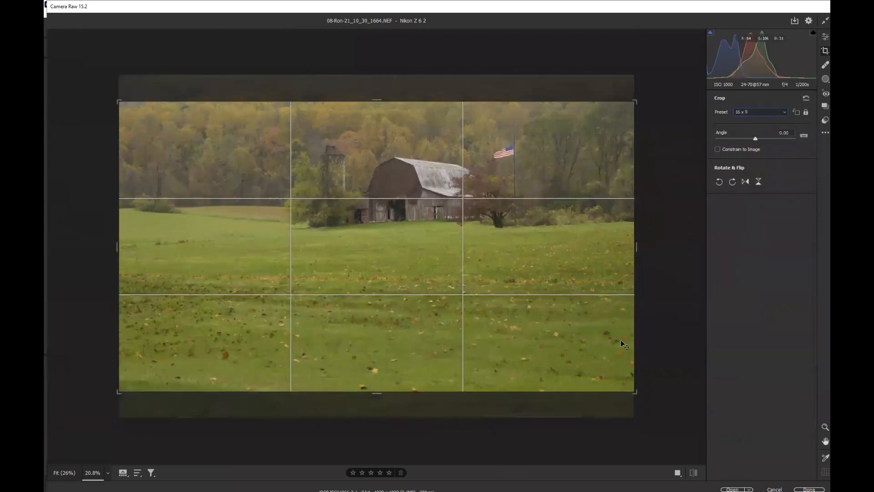
{"action": "left_click_drag", "start_coordinate": [634, 392], "coordinate": [550, 344]}
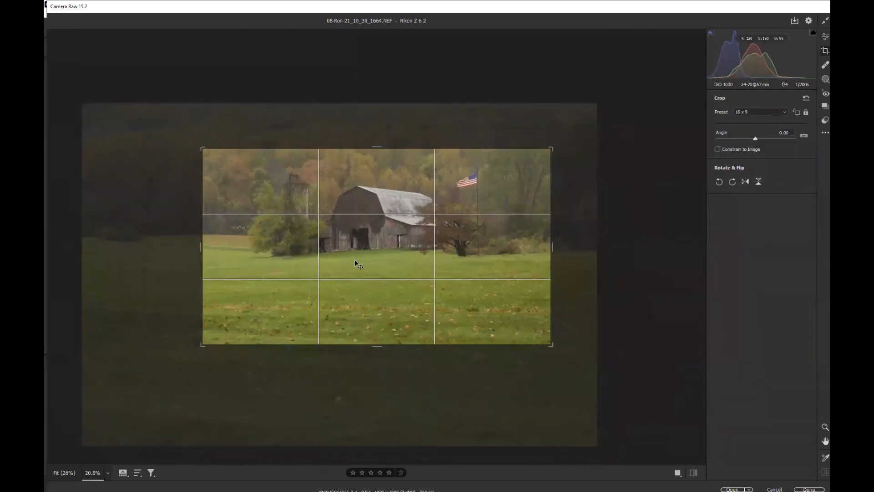
{"action": "left_click_drag", "start_coordinate": [354, 263], "coordinate": [400, 302]}
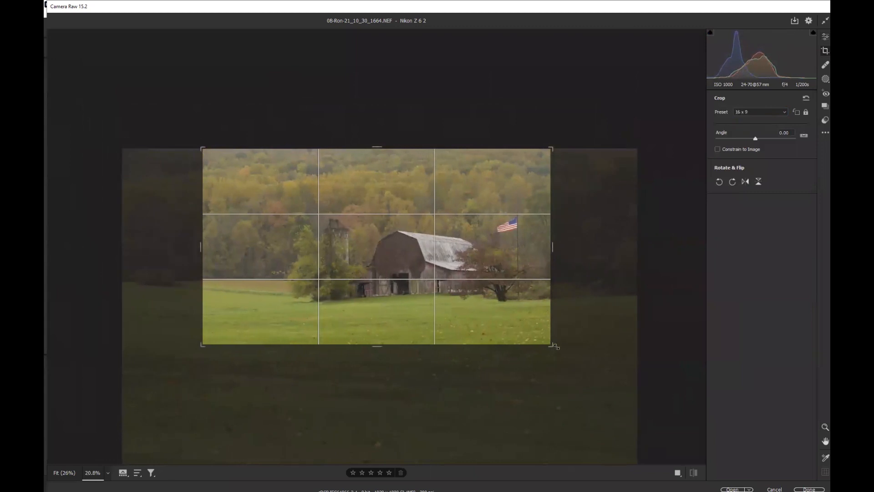
{"action": "left_click_drag", "start_coordinate": [566, 359], "coordinate": [564, 365]}
{"action": "left_click_drag", "start_coordinate": [462, 326], "coordinate": [467, 327]}
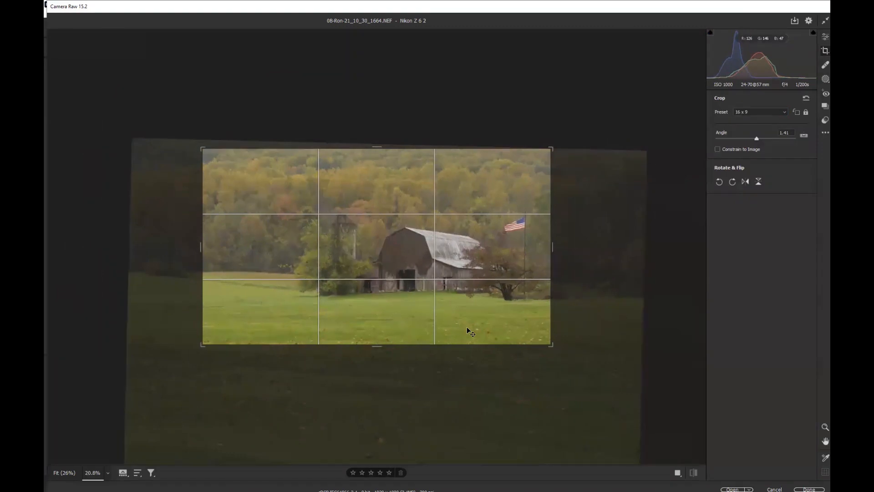
{"action": "key", "text": "Return"}
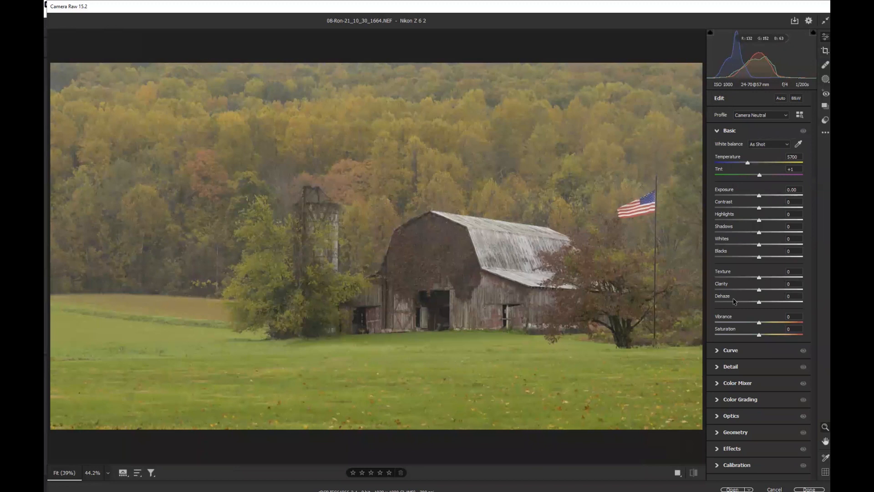
Apply Auto tone, then set Exposure -0.05, Texture +31, Clarity +4, Dehaze +36 and Vibrance +40
{"action": "left_click_drag", "start_coordinate": [759, 304], "coordinate": [779, 303]}
{"action": "left_click", "coordinate": [780, 98]}
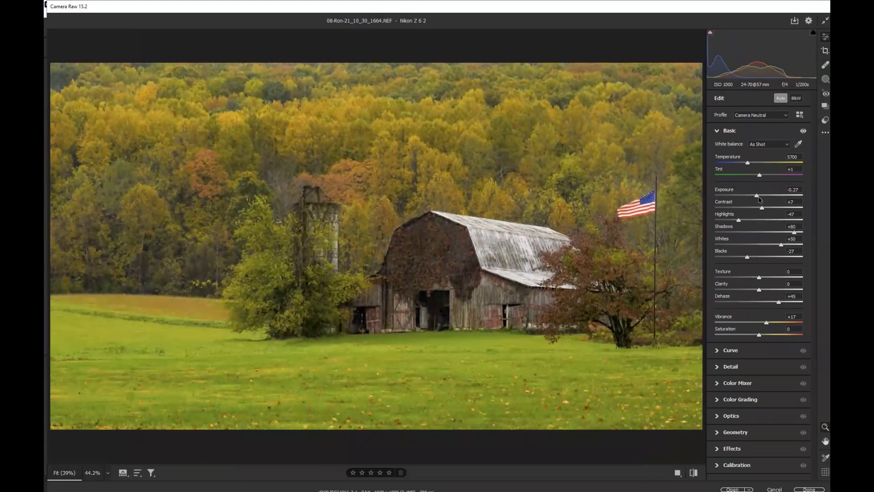
{"action": "left_click_drag", "start_coordinate": [757, 195], "coordinate": [759, 196]}
{"action": "left_click_drag", "start_coordinate": [761, 197], "coordinate": [759, 197]}
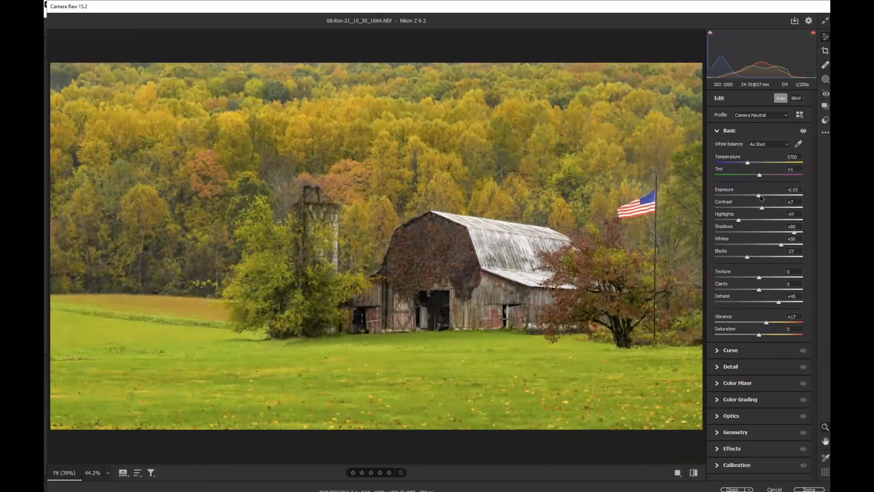
{"action": "left_click_drag", "start_coordinate": [759, 275], "coordinate": [778, 303]}
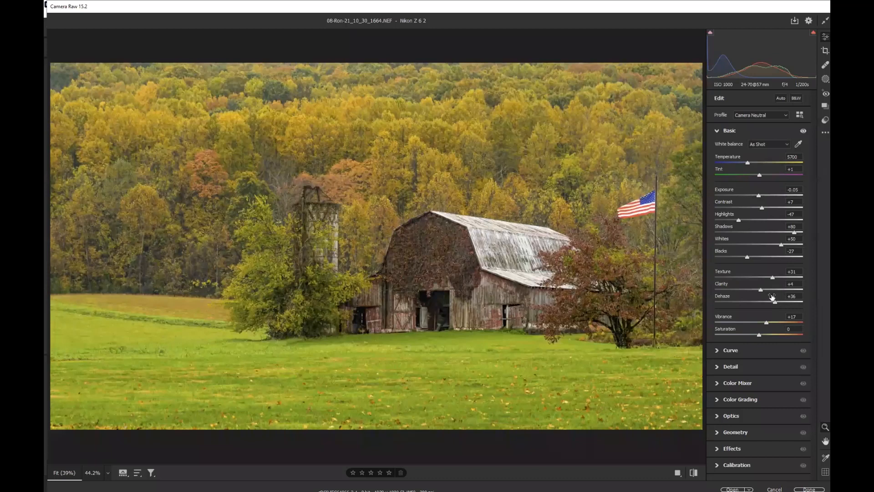
{"action": "left_click_drag", "start_coordinate": [768, 324], "coordinate": [779, 323]}
Add a post-crop vignette of -21 in the Effects section
{"action": "left_click", "coordinate": [738, 449]}
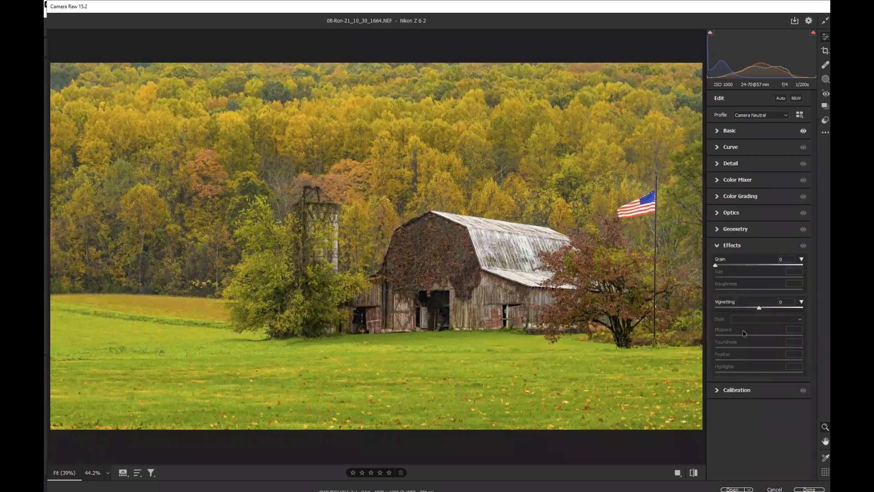
{"action": "left_click_drag", "start_coordinate": [753, 310], "coordinate": [750, 309]}
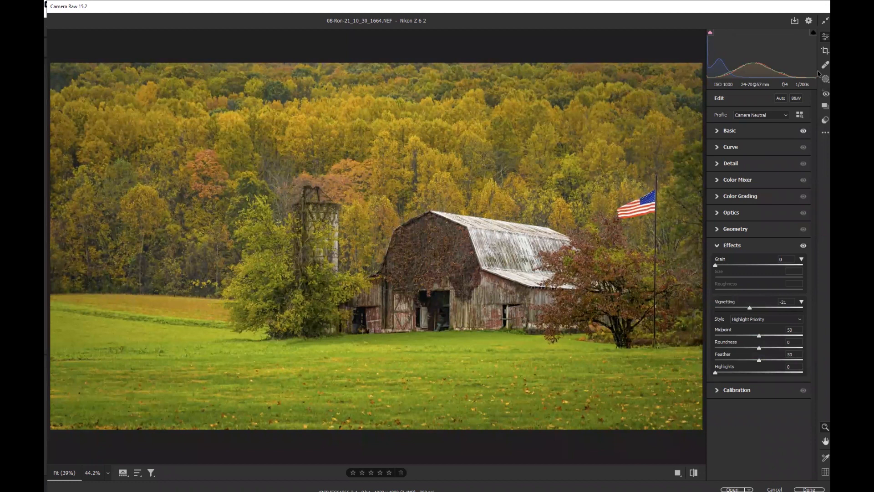
Refine the crop by tightening its corners and repositioning the frame around the barn
{"action": "left_click", "coordinate": [825, 50]}
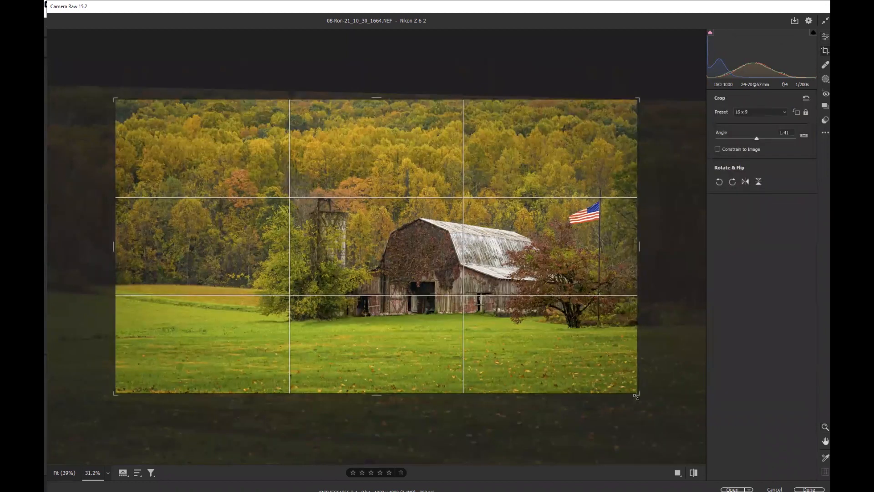
{"action": "left_click_drag", "start_coordinate": [115, 392], "coordinate": [133, 382]}
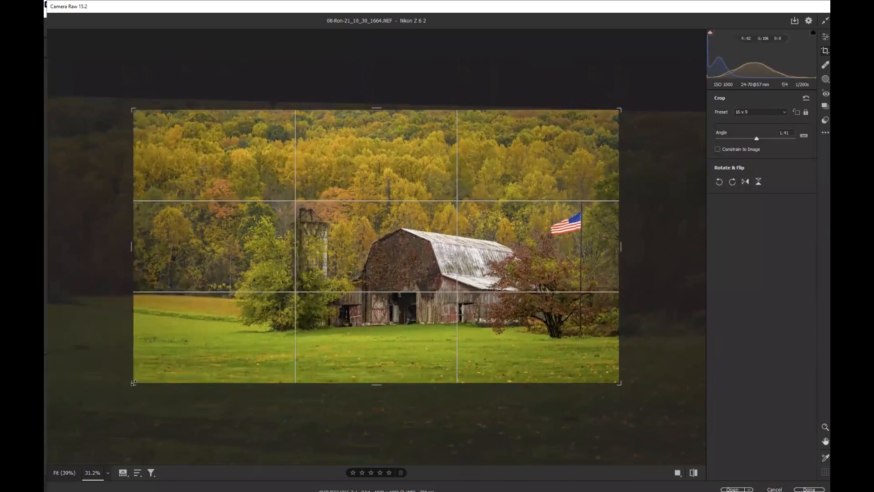
{"action": "left_click_drag", "start_coordinate": [365, 325], "coordinate": [366, 304]}
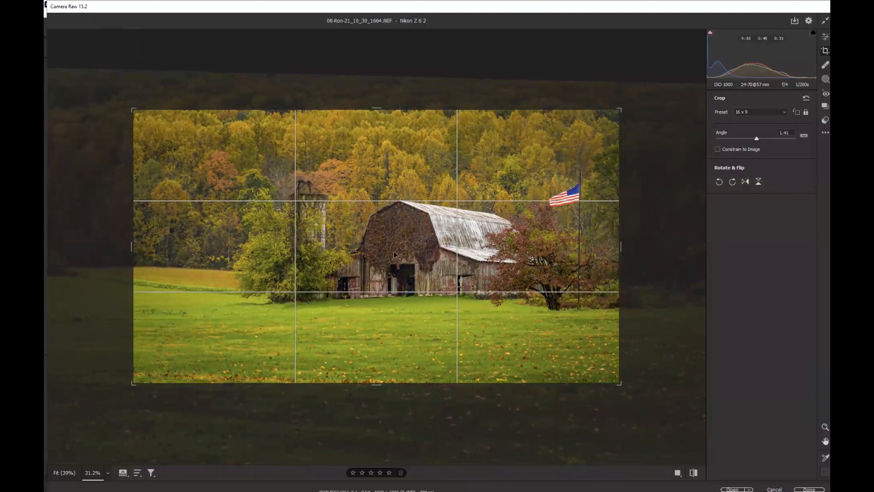
{"action": "left_click_drag", "start_coordinate": [251, 263], "coordinate": [251, 264]}
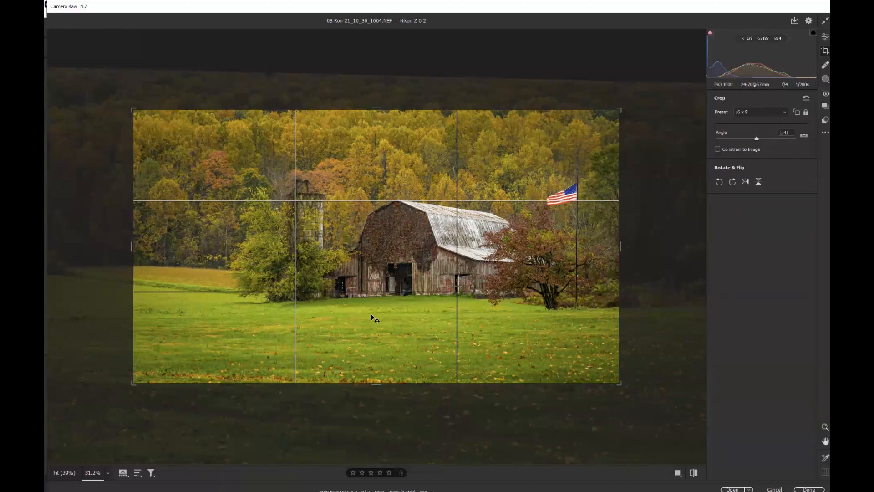
{"action": "left_click_drag", "start_coordinate": [333, 274], "coordinate": [321, 271]}
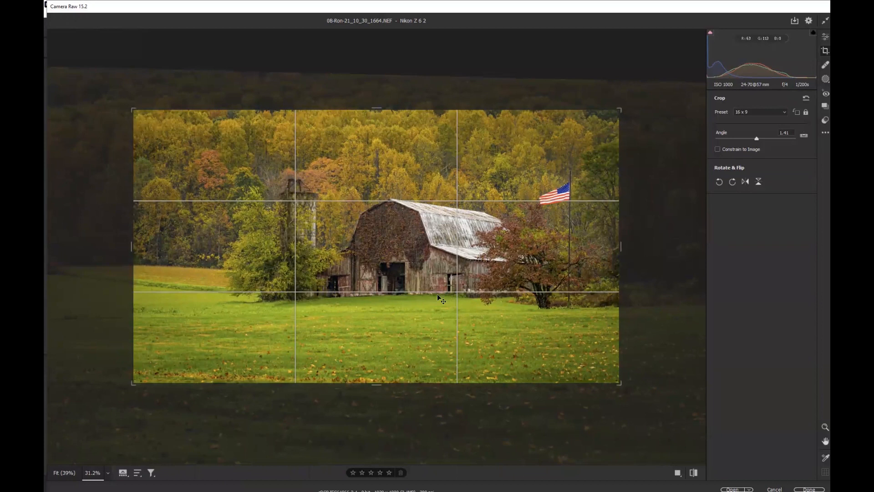
{"action": "left_click_drag", "start_coordinate": [415, 258], "coordinate": [423, 261]}
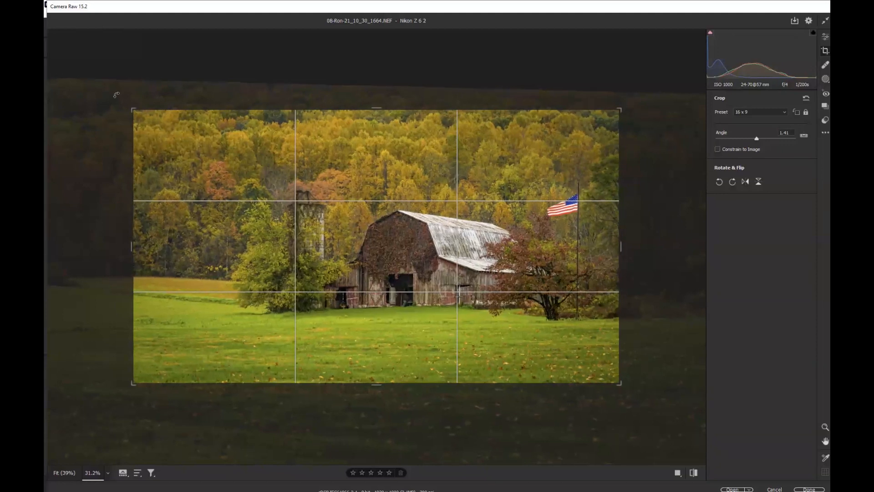
{"action": "left_click_drag", "start_coordinate": [132, 110], "coordinate": [144, 118]}
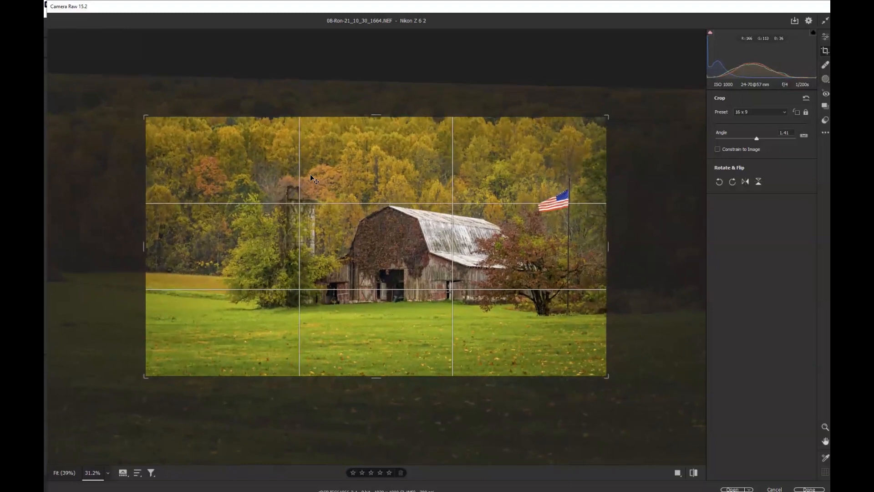
{"action": "key", "text": "Return"}
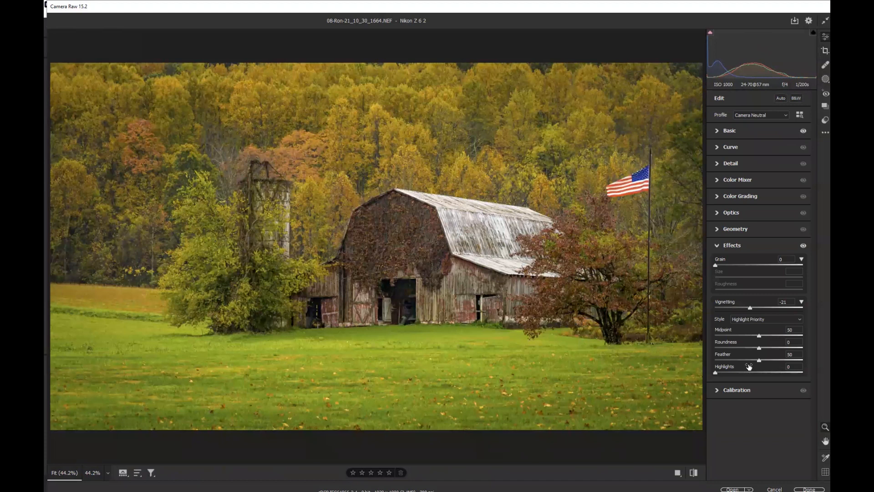
Deepen the vignette to -25 and reopen the Basic settings
{"action": "left_click_drag", "start_coordinate": [749, 309], "coordinate": [748, 309]}
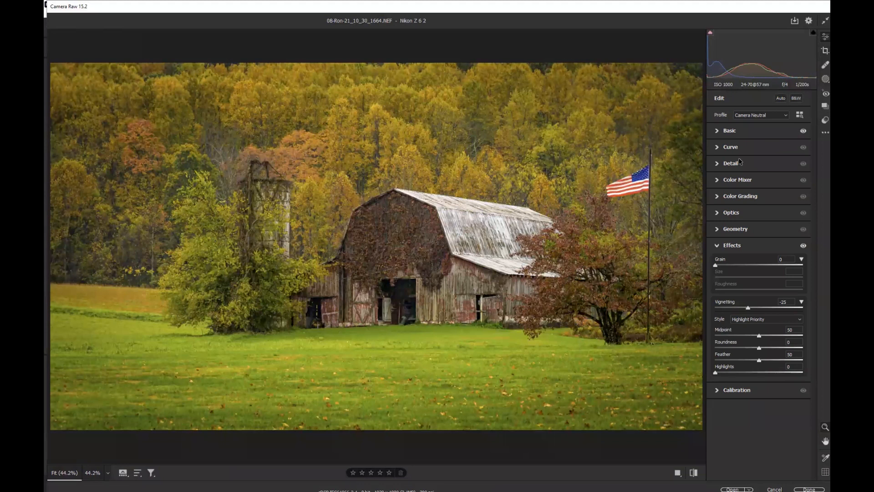
{"action": "left_click", "coordinate": [729, 130]}
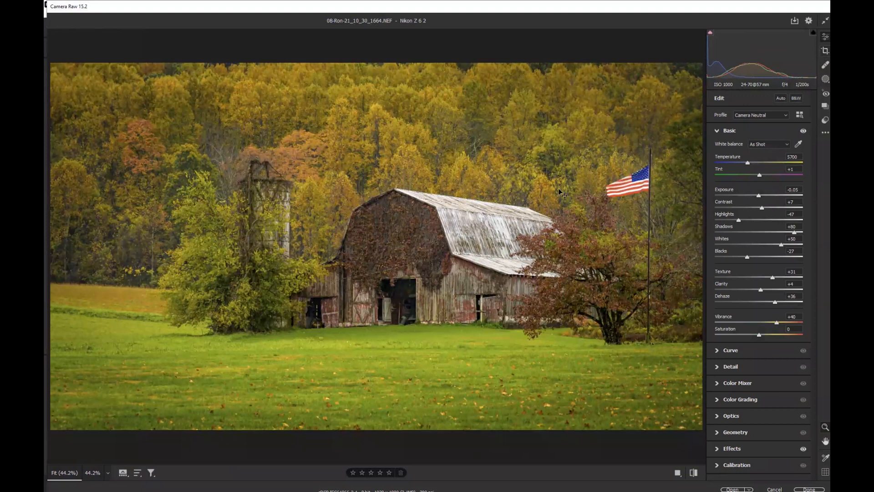
Nudge the crop frame slightly downward over the barn and commit the crop
{"action": "key", "text": "c"}
{"action": "left_click_drag", "start_coordinate": [437, 199], "coordinate": [440, 207]}
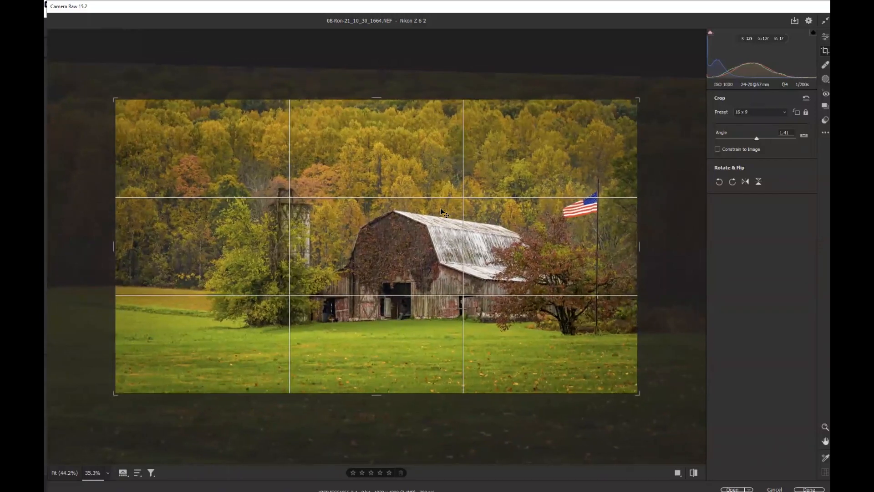
{"action": "key", "text": "Return"}
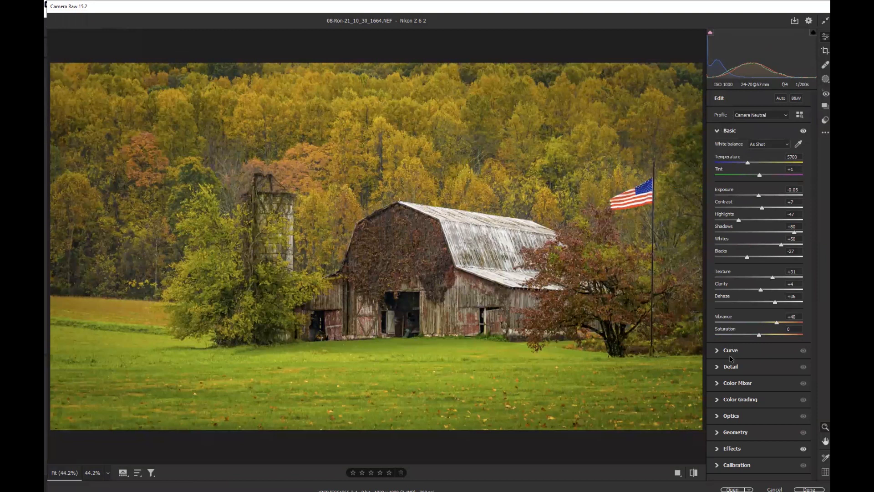
Open the edited barn photo in Photoshop and show the Layers panel
{"action": "left_click", "coordinate": [732, 489]}
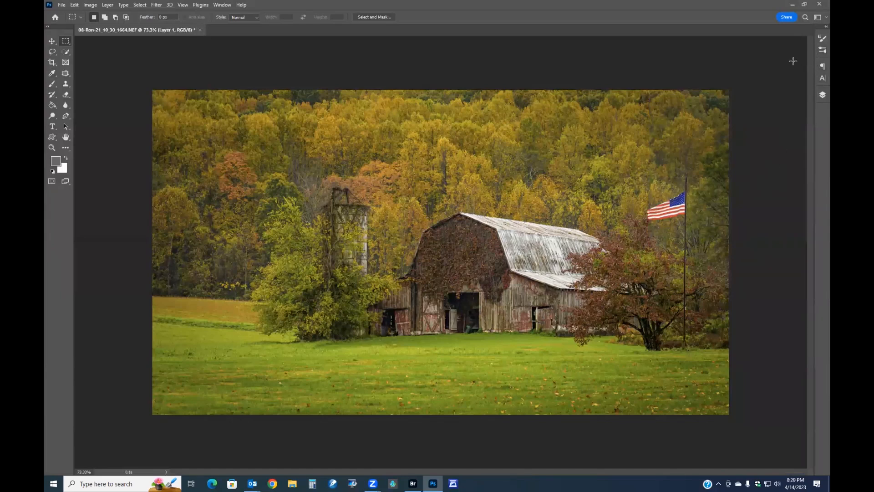
{"action": "key", "text": "F7"}
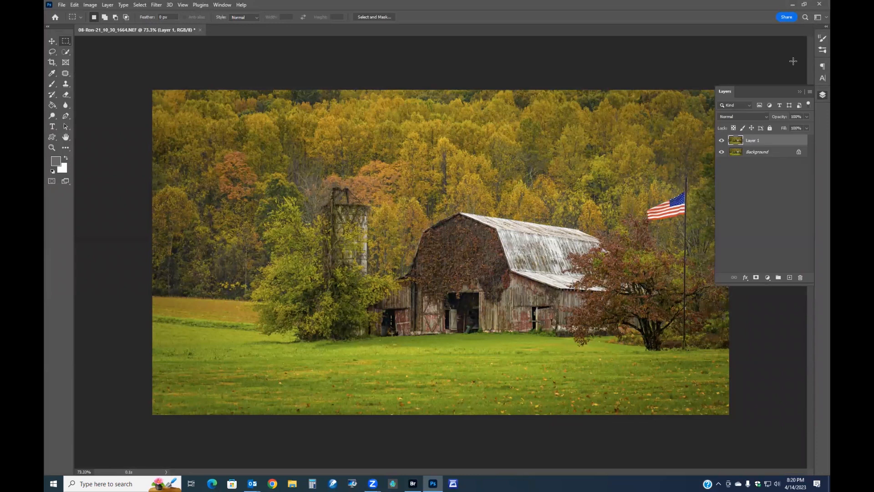
Open the Topaz Adjust 5 filter on the layer and switch its preset list to Favorites
{"action": "left_click", "coordinate": [155, 5]}
{"action": "mouse_move", "coordinate": [185, 216]}
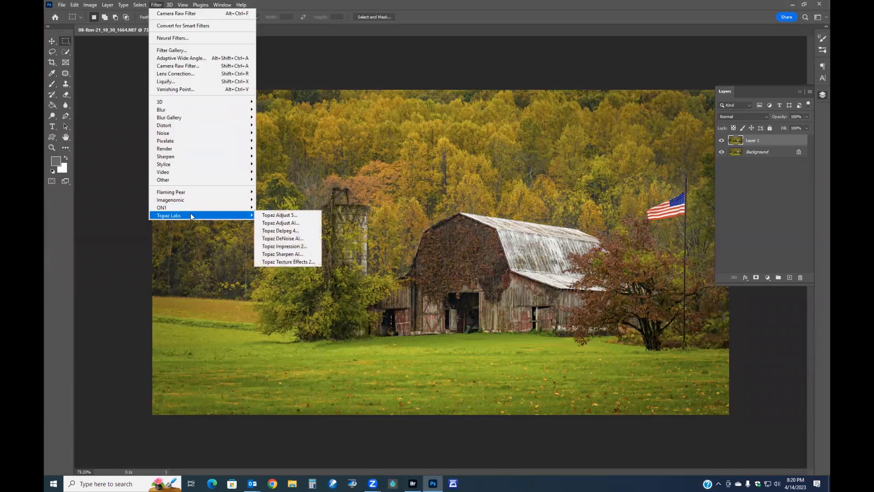
{"action": "left_click", "coordinate": [278, 217]}
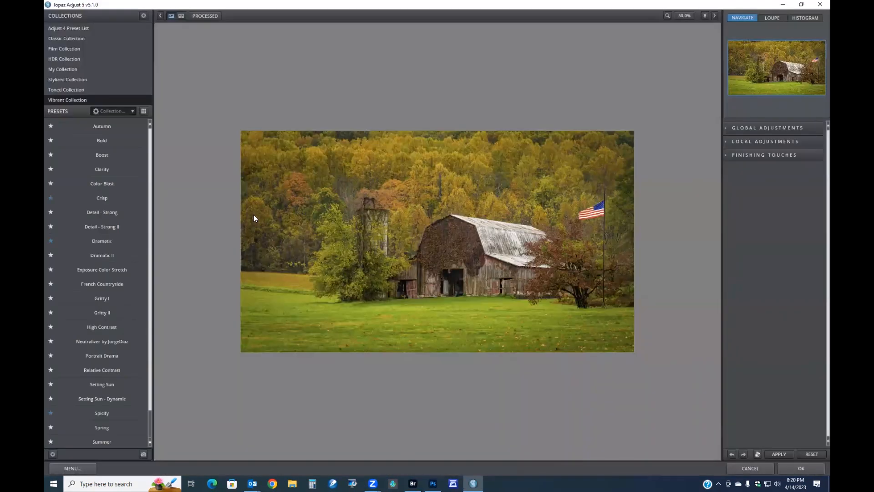
{"action": "left_click", "coordinate": [133, 110]}
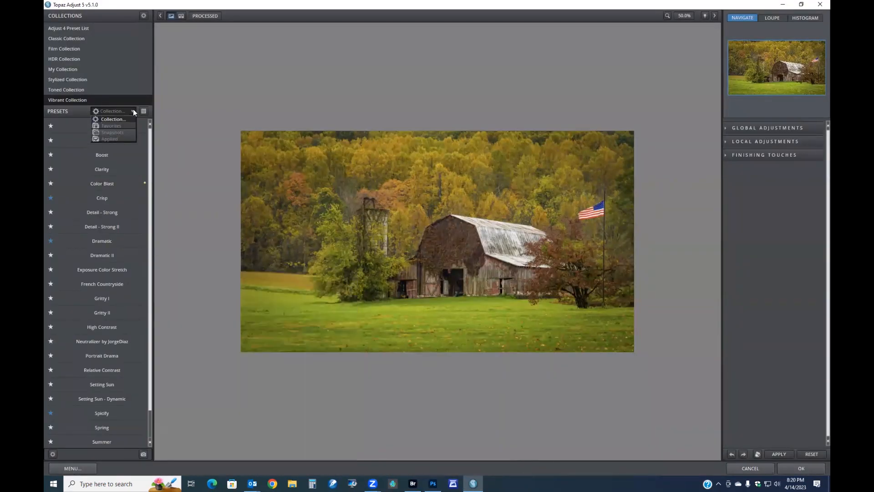
{"action": "left_click", "coordinate": [118, 125]}
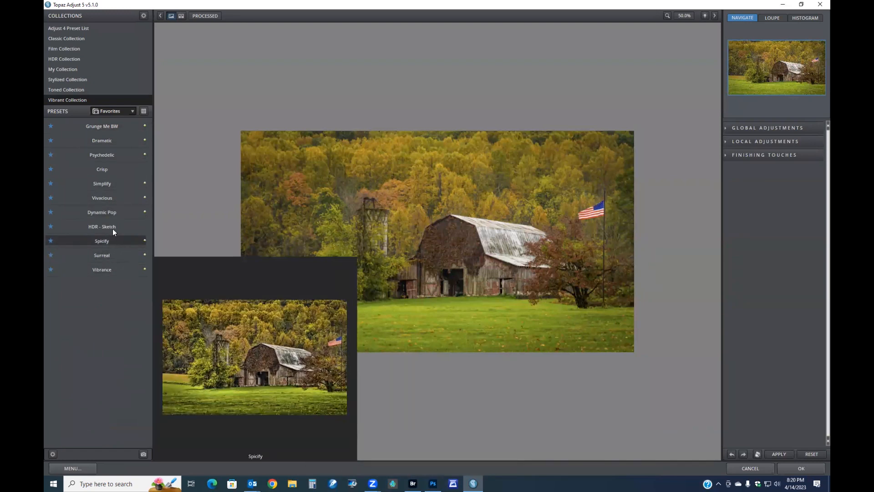
Preview several favorite presets and apply the Crisp preset to the layer
{"action": "left_click", "coordinate": [113, 214]}
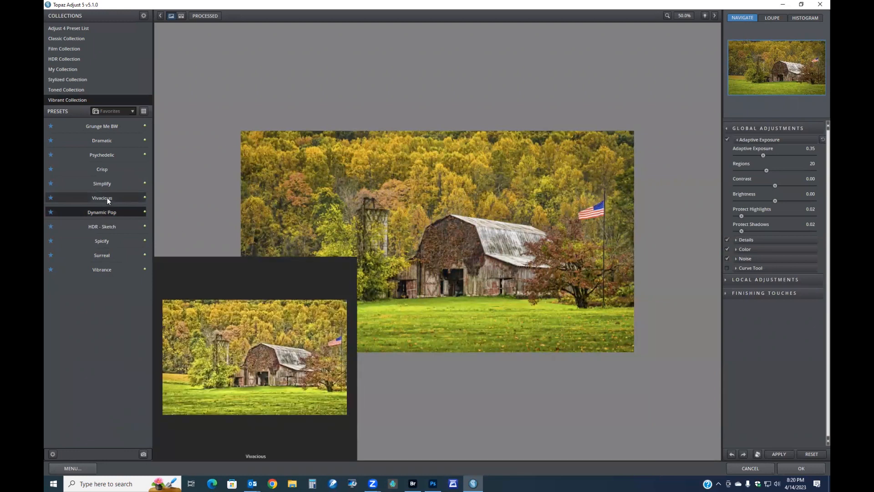
{"action": "left_click", "coordinate": [107, 197]}
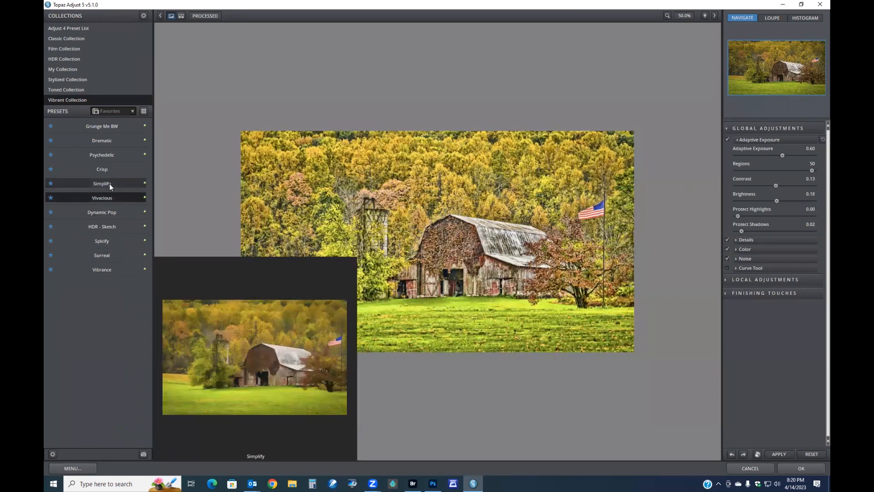
{"action": "left_click", "coordinate": [109, 184]}
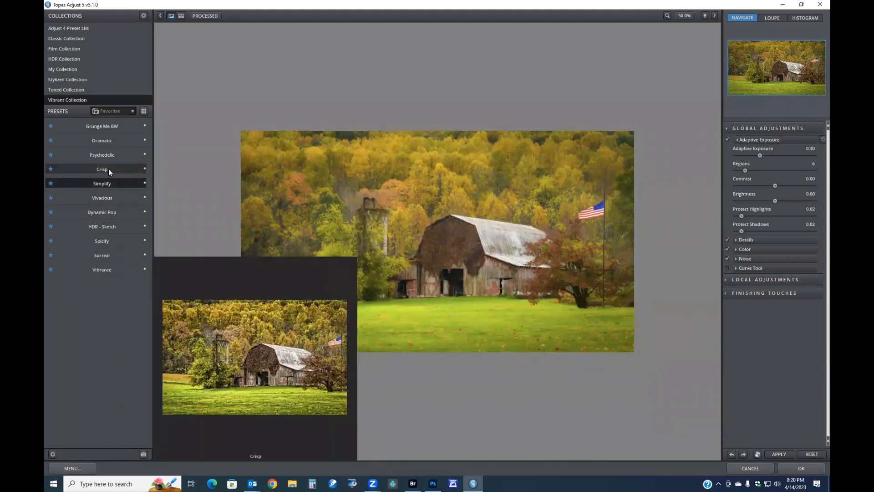
{"action": "left_click", "coordinate": [108, 168]}
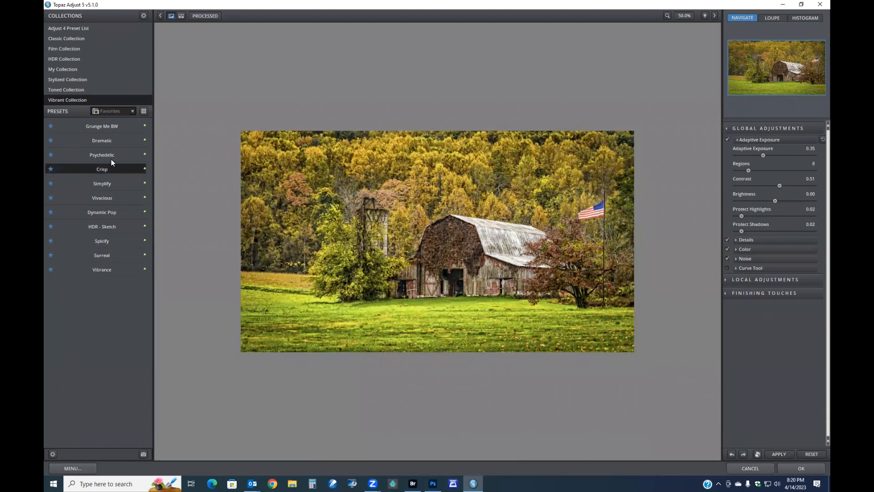
{"action": "left_click", "coordinate": [109, 154]}
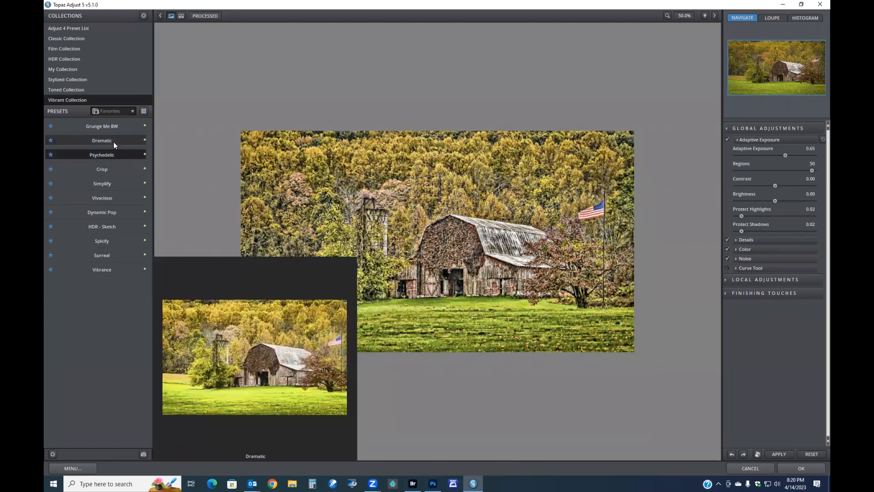
{"action": "left_click", "coordinate": [114, 142]}
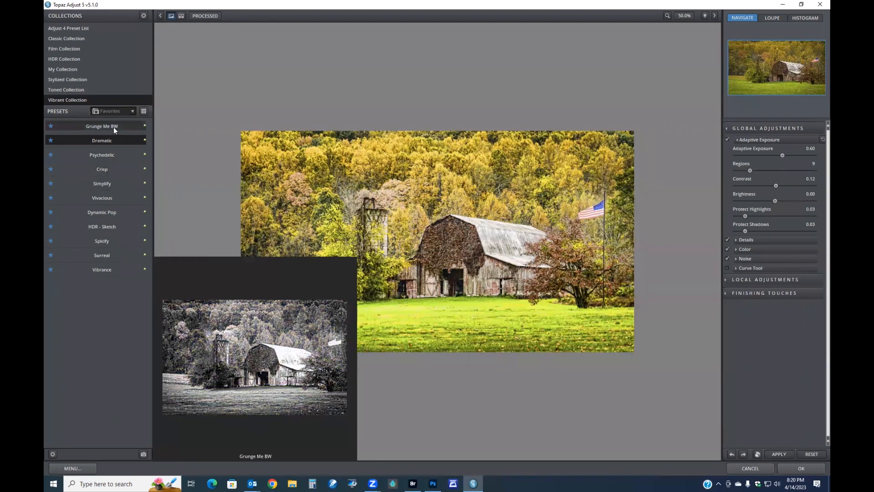
{"action": "left_click", "coordinate": [113, 127]}
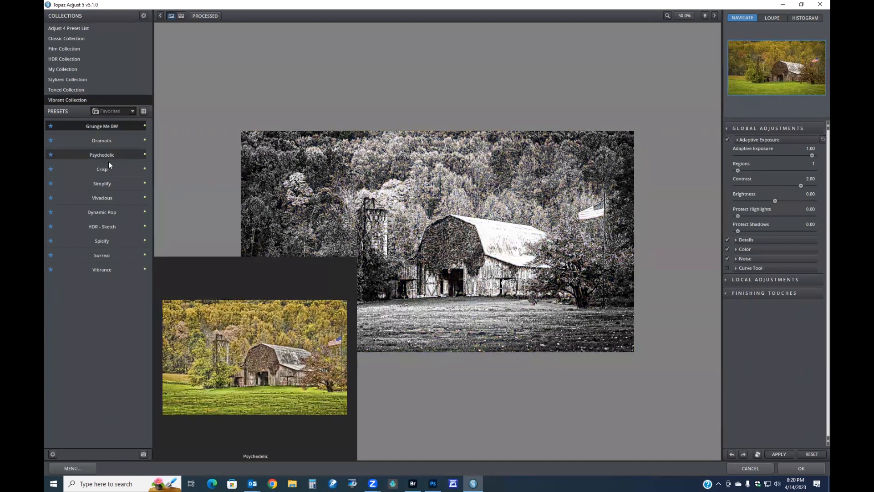
{"action": "left_click", "coordinate": [108, 169]}
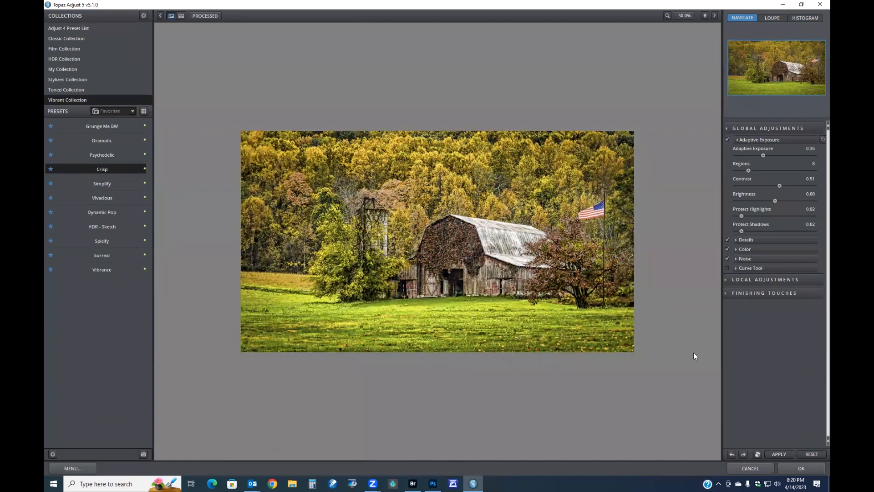
{"action": "left_click", "coordinate": [800, 464]}
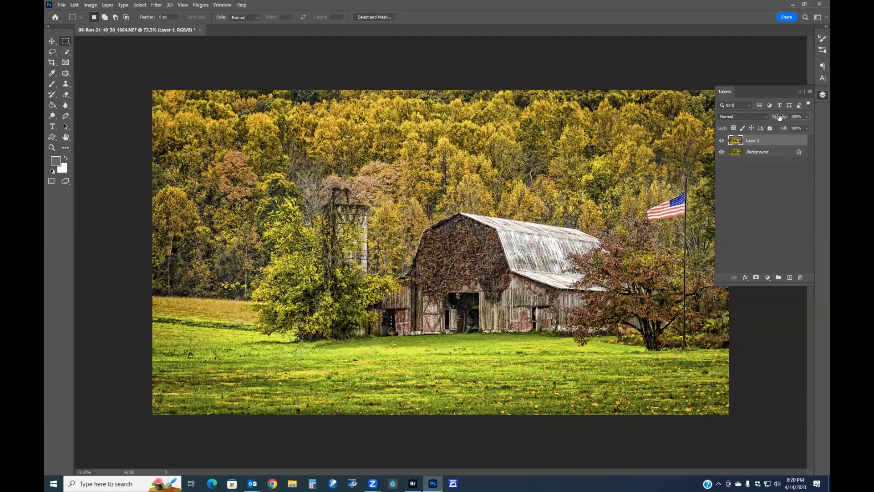
Lower the Topaz layer's opacity to 26% and merge it down
{"action": "left_click_drag", "start_coordinate": [780, 118], "coordinate": [682, 121]}
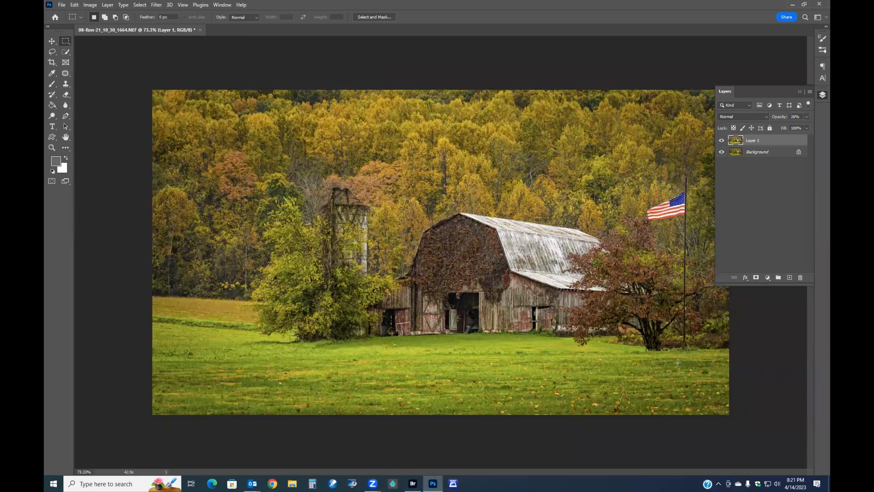
{"action": "key", "text": "ctrl+e"}
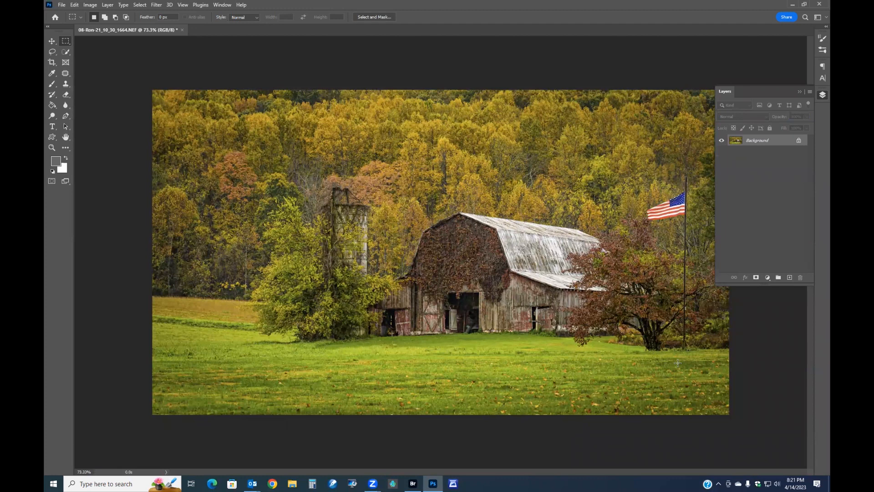
On a duplicate layer, select the grass field with Quick Selection and reduce its saturation to -46, then deselect
{"action": "key", "text": "ctrl+j"}
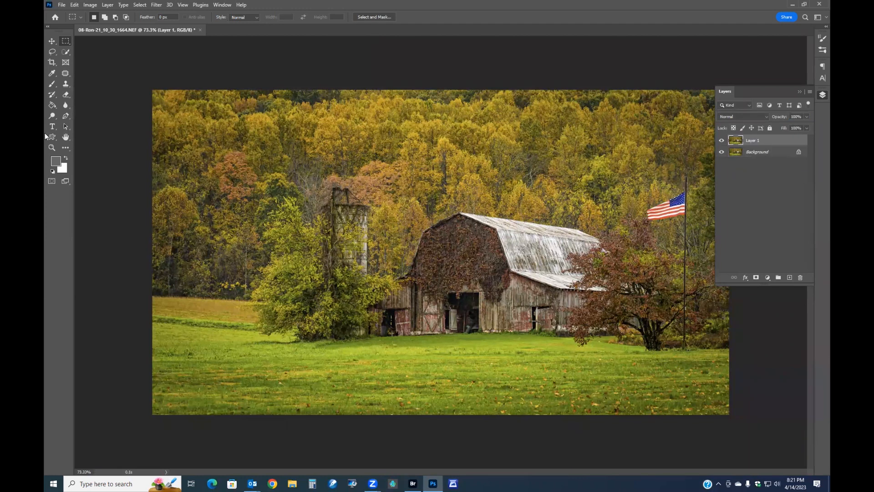
{"action": "left_click", "coordinate": [66, 51]}
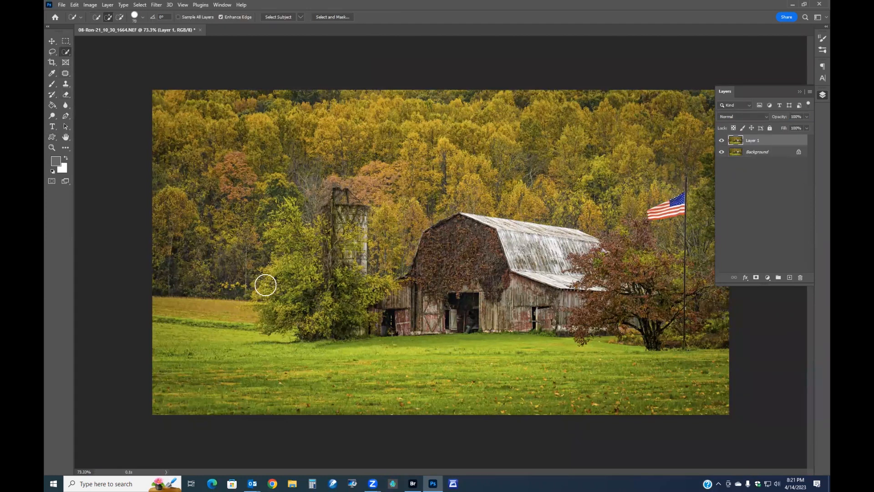
{"action": "mouse_move", "coordinate": [185, 334]}
{"action": "left_mouse_down"}
{"action": "mouse_move", "coordinate": [449, 382]}
{"action": "mouse_move", "coordinate": [624, 371]}
{"action": "mouse_move", "coordinate": [703, 381]}
{"action": "left_mouse_up"}
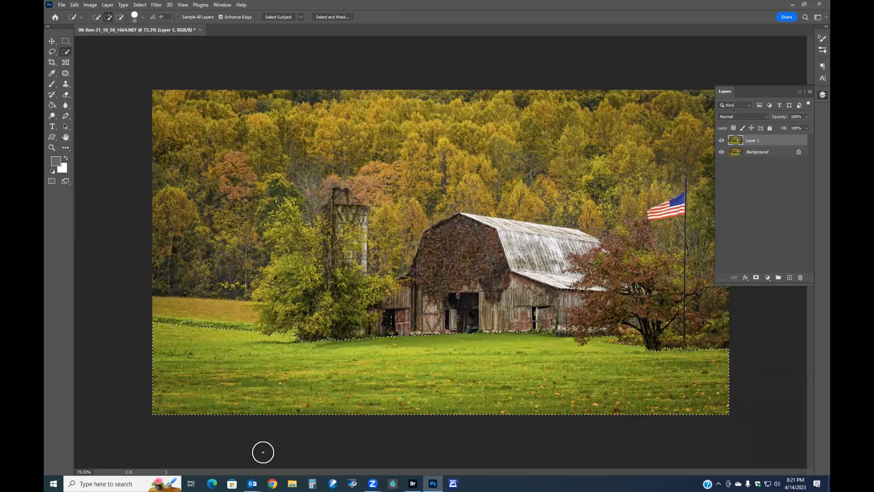
{"action": "mouse_move", "coordinate": [197, 327]}
{"action": "left_mouse_down"}
{"action": "mouse_move", "coordinate": [158, 323]}
{"action": "mouse_move", "coordinate": [176, 349]}
{"action": "left_mouse_up"}
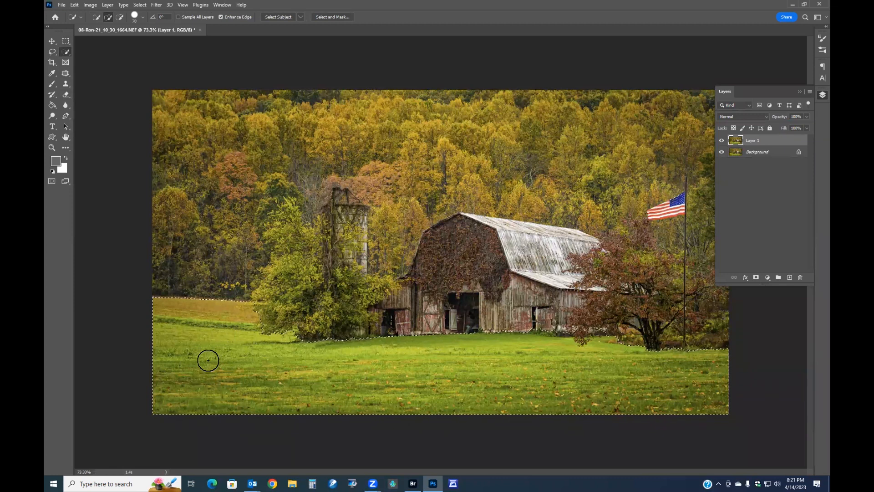
{"action": "key", "text": "ctrl+u"}
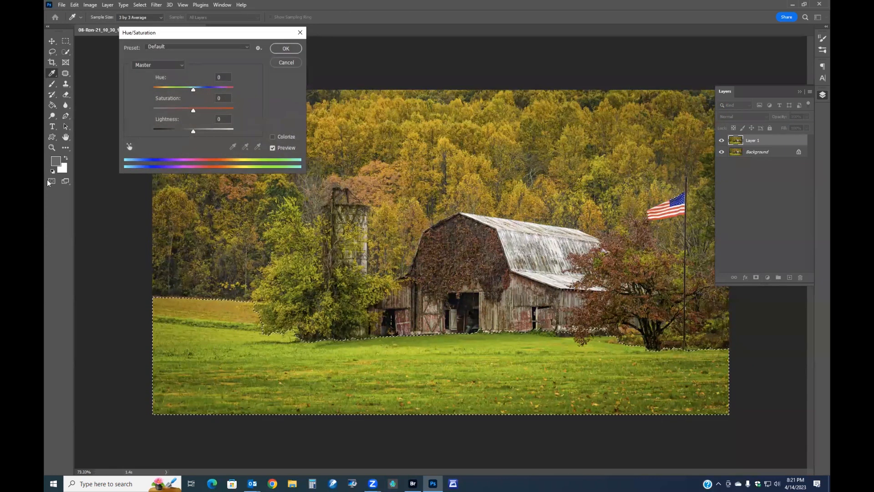
{"action": "left_click_drag", "start_coordinate": [193, 110], "coordinate": [175, 113]}
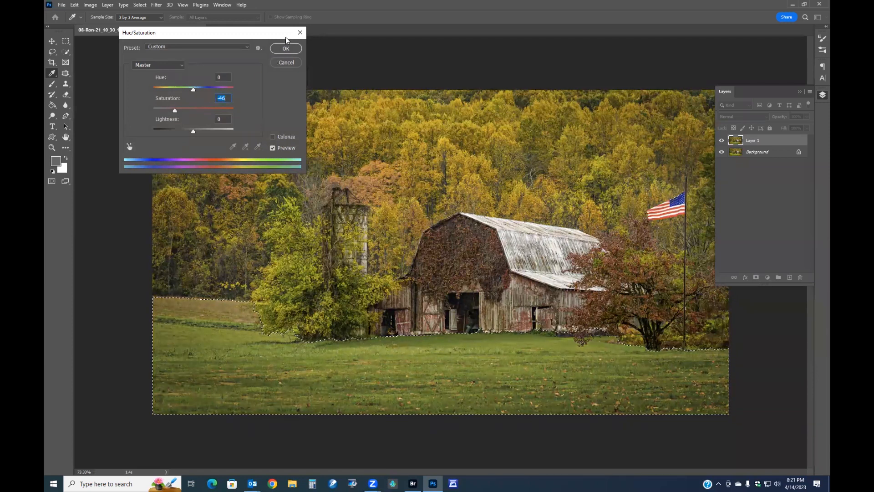
{"action": "left_click", "coordinate": [286, 48]}
{"action": "key", "text": "ctrl+d"}
Set the desaturated layer's opacity to 81% and merge it down
{"action": "left_click", "coordinate": [66, 40]}
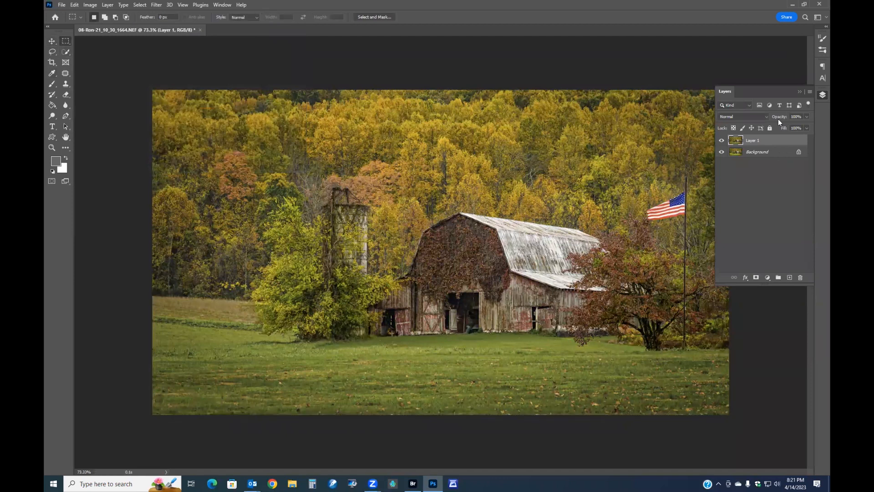
{"action": "left_click_drag", "start_coordinate": [782, 118], "coordinate": [684, 111]}
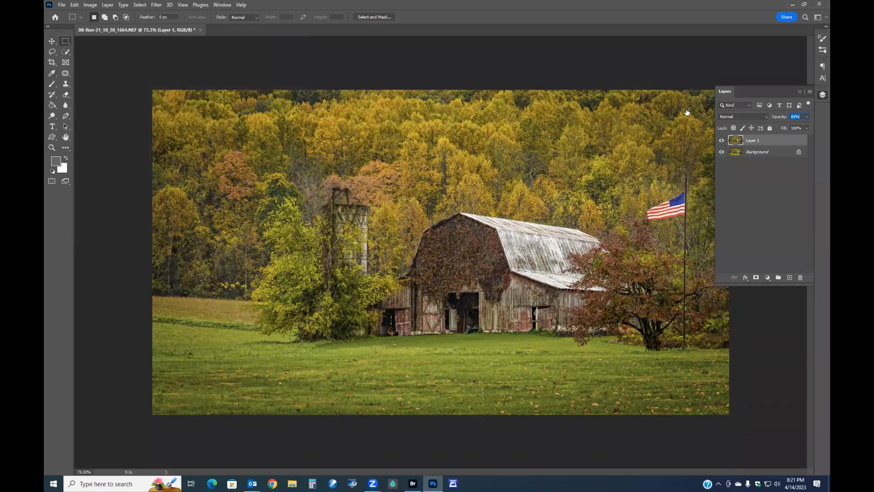
{"action": "left_click_drag", "start_coordinate": [689, 111], "coordinate": [685, 112]}
{"action": "key", "text": "ctrl+e"}
On a new duplicate layer, select the barn and boost its Reds saturation with Hue/Saturation, then deselect
{"action": "key", "text": "ctrl+j"}
{"action": "left_click", "coordinate": [67, 52]}
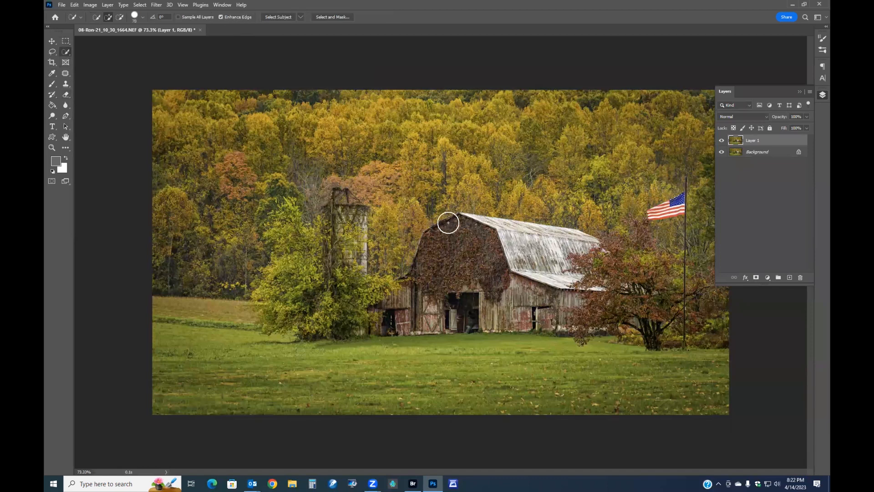
{"action": "mouse_move", "coordinate": [558, 305]}
{"action": "left_mouse_down"}
{"action": "mouse_move", "coordinate": [513, 292]}
{"action": "mouse_move", "coordinate": [465, 253]}
{"action": "mouse_move", "coordinate": [441, 267]}
{"action": "mouse_move", "coordinate": [431, 313]}
{"action": "mouse_move", "coordinate": [407, 319]}
{"action": "mouse_move", "coordinate": [401, 301]}
{"action": "mouse_move", "coordinate": [563, 320]}
{"action": "mouse_move", "coordinate": [552, 315]}
{"action": "mouse_move", "coordinate": [551, 291]}
{"action": "left_mouse_up"}
{"action": "key", "text": "ctrl+u"}
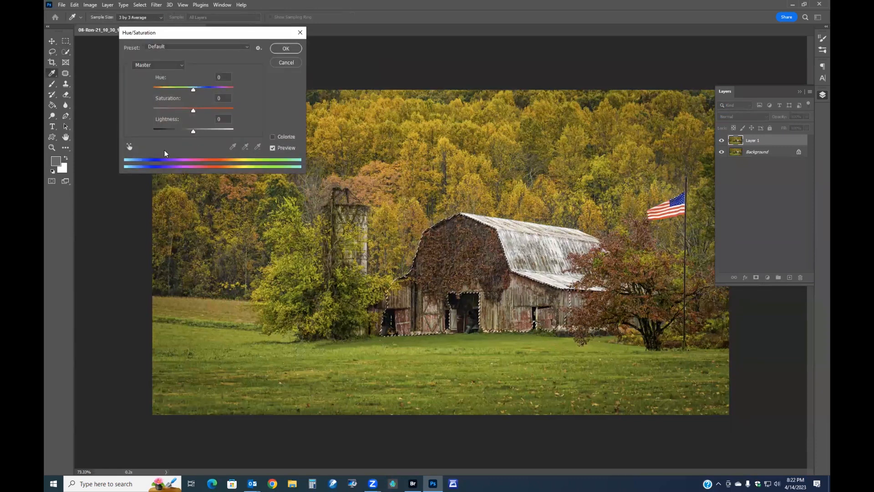
{"action": "left_click", "coordinate": [131, 147]}
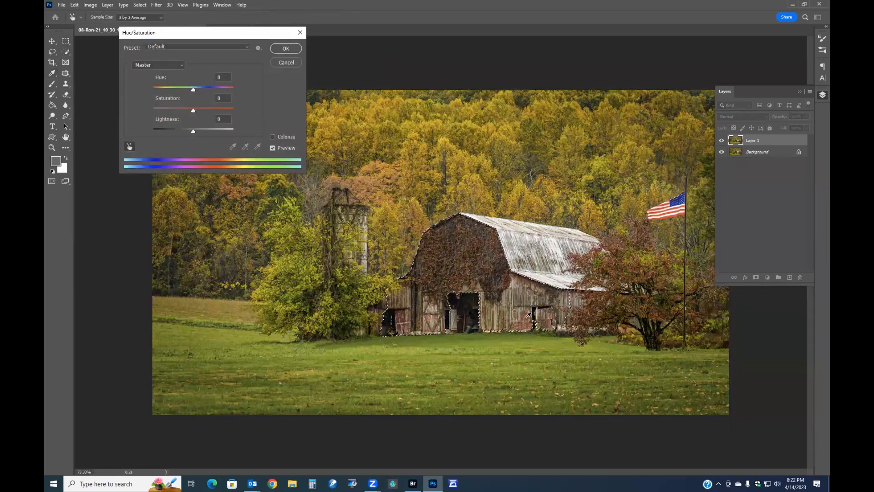
{"action": "left_click", "coordinate": [526, 313]}
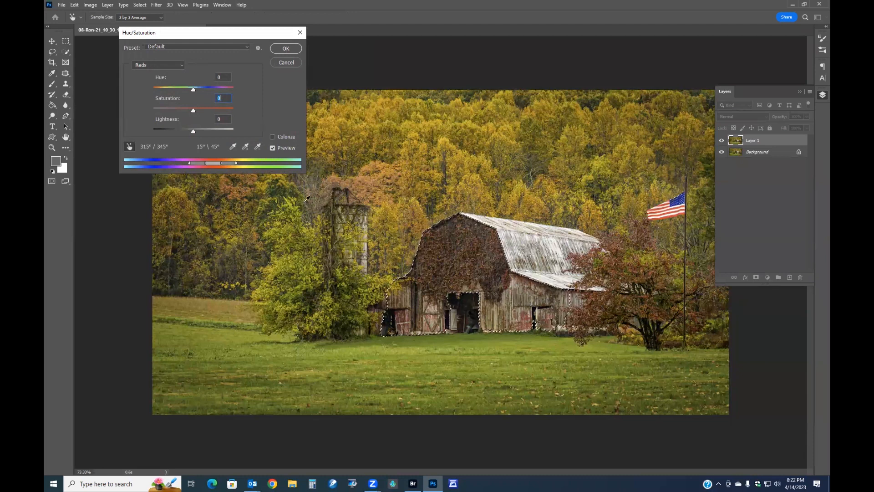
{"action": "mouse_move", "coordinate": [193, 112]}
{"action": "left_mouse_down"}
{"action": "mouse_move", "coordinate": [207, 112]}
{"action": "mouse_move", "coordinate": [197, 112]}
{"action": "left_mouse_up"}
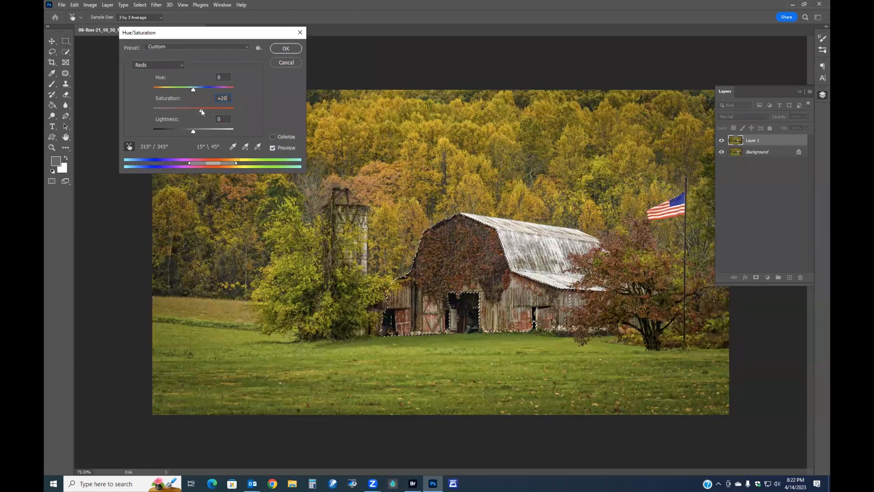
{"action": "left_click_drag", "start_coordinate": [201, 109], "coordinate": [200, 109]}
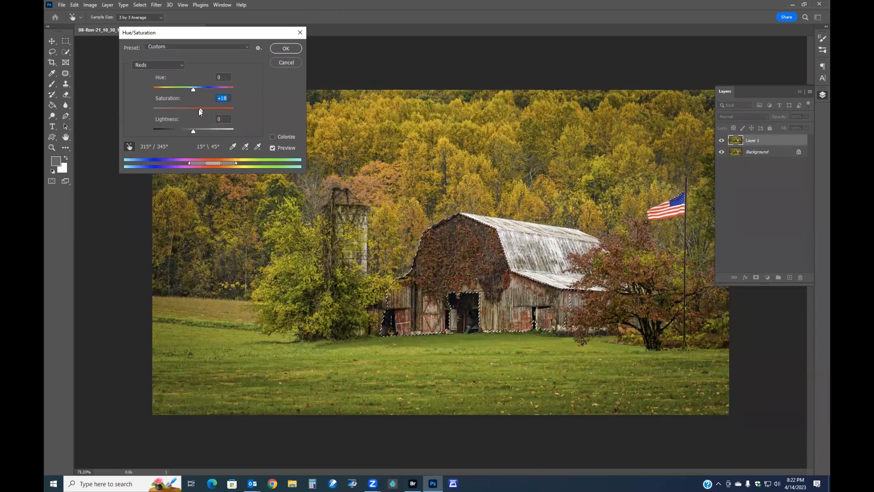
{"action": "left_click_drag", "start_coordinate": [202, 109], "coordinate": [203, 107]}
{"action": "left_click", "coordinate": [285, 49]}
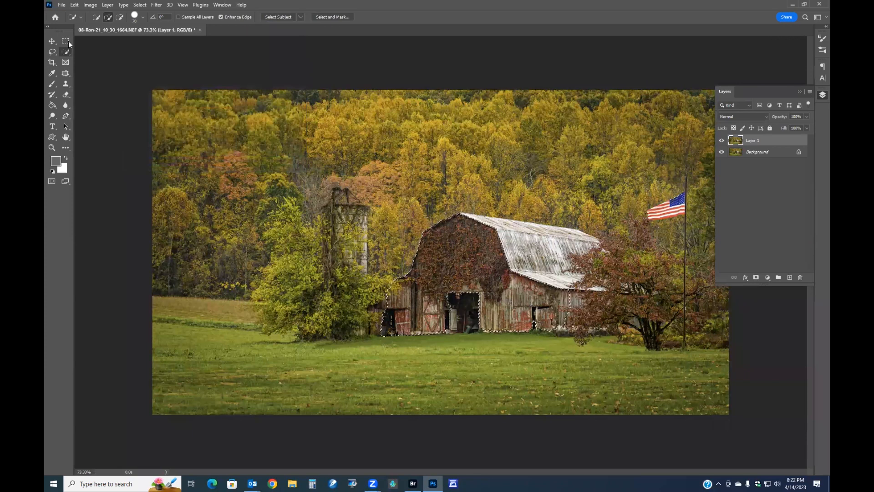
{"action": "key", "text": "m"}
{"action": "key", "text": "ctrl+d"}
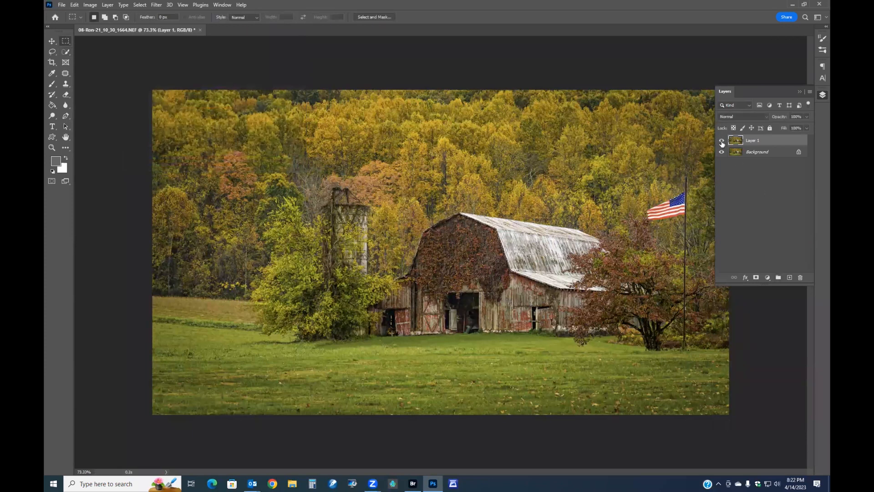
Toggle the barn layer to compare it with the background, then merge it down
{"action": "left_click", "coordinate": [722, 142]}
{"action": "left_click", "coordinate": [721, 141]}
{"action": "left_click_drag", "start_coordinate": [782, 118], "coordinate": [777, 116]}
{"action": "key", "text": "ctrl+e"}
Apply Image Size with dimensions of 1920 × 1080 pixels
{"action": "scroll", "coordinate": [438, 292], "scroll_direction": "down", "scroll_amount": 5}
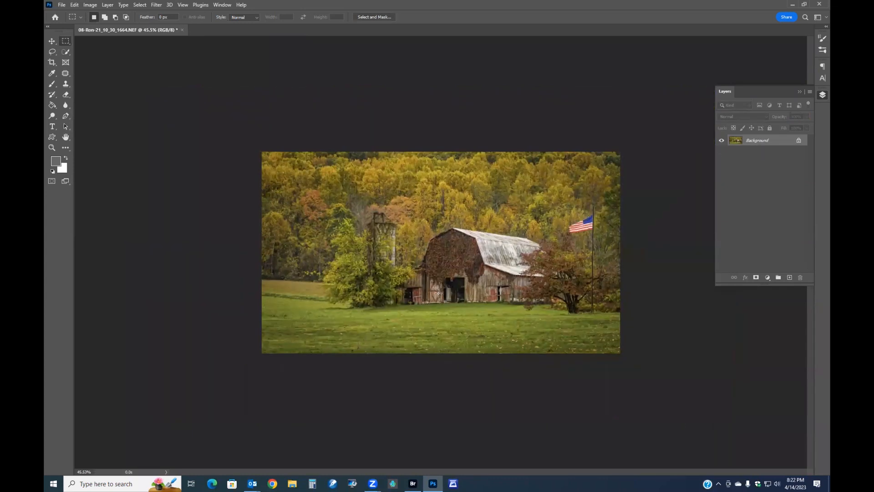
{"action": "scroll", "coordinate": [437, 293], "scroll_direction": "up", "scroll_amount": 3}
{"action": "left_click", "coordinate": [90, 4]}
{"action": "left_click", "coordinate": [105, 65]}
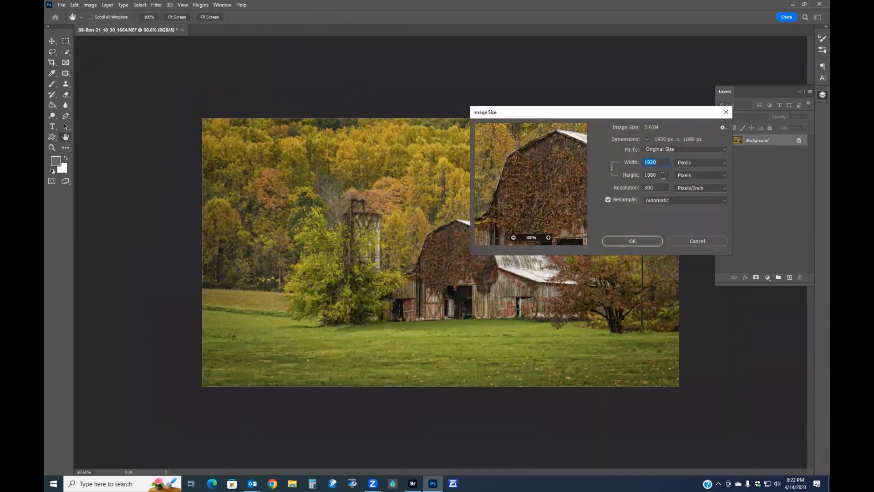
{"action": "left_click", "coordinate": [655, 239]}
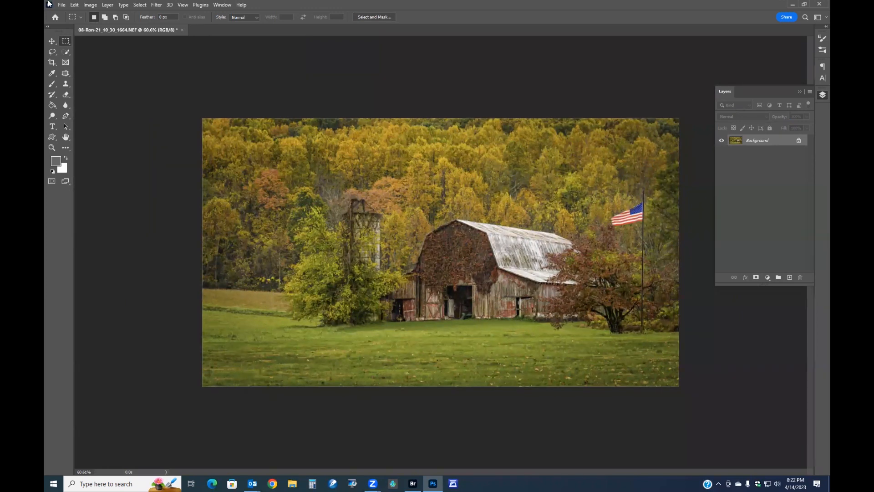
Open the next photo, a cow portrait, in Camera Raw
{"action": "left_click", "coordinate": [61, 5]}
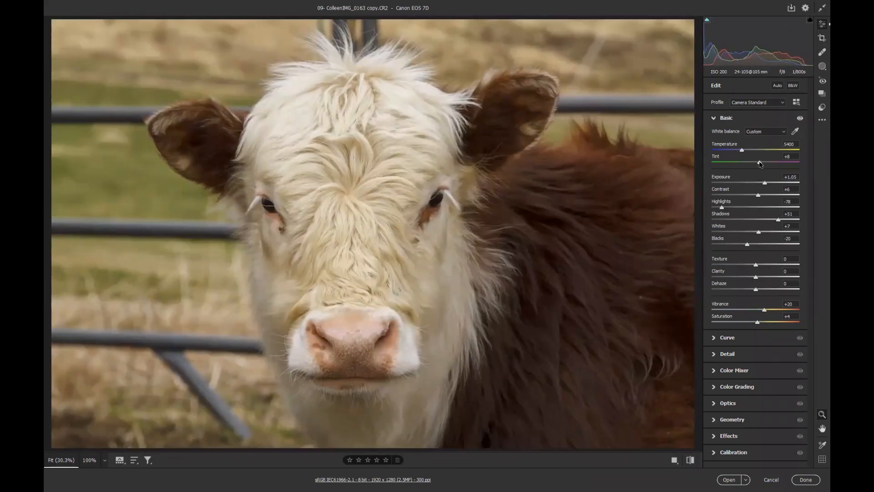
Set the cow photo's Tint to +9 in the Basic adjustments
{"action": "left_click_drag", "start_coordinate": [760, 163], "coordinate": [759, 164]}
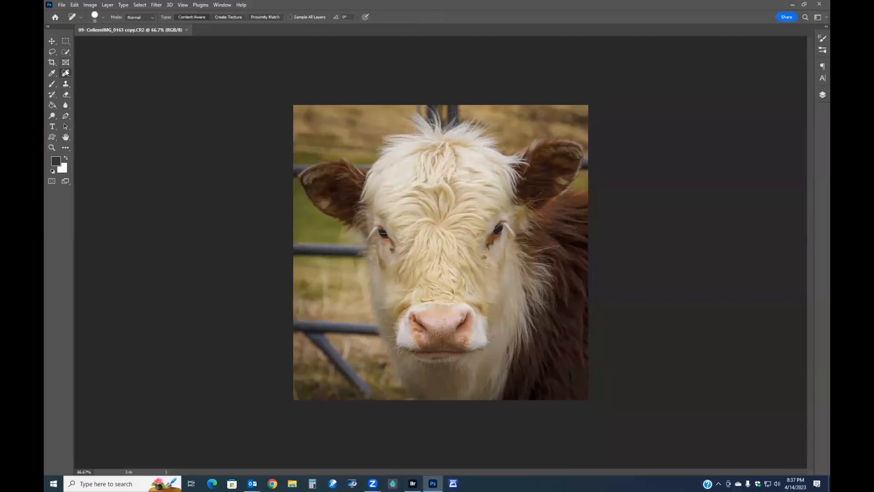
Remove the fence rails on the left side of the cow with the Spot Healing Brush at a larger size
{"action": "right_click", "coordinate": [65, 69]}
{"action": "left_click", "coordinate": [93, 73]}
{"action": "key", "text": "bracketright"}
{"action": "key", "text": "bracketright"}
{"action": "key", "text": "bracketright"}
{"action": "key", "text": "bracketright"}
{"action": "key", "text": "bracketright"}
{"action": "key", "text": "bracketright"}
{"action": "mouse_move", "coordinate": [367, 385]}
{"action": "left_mouse_down"}
{"action": "mouse_move", "coordinate": [294, 325]}
{"action": "mouse_move", "coordinate": [373, 328]}
{"action": "mouse_move", "coordinate": [356, 376]}
{"action": "mouse_move", "coordinate": [347, 361]}
{"action": "mouse_move", "coordinate": [358, 362]}
{"action": "mouse_move", "coordinate": [339, 321]}
{"action": "left_mouse_up"}
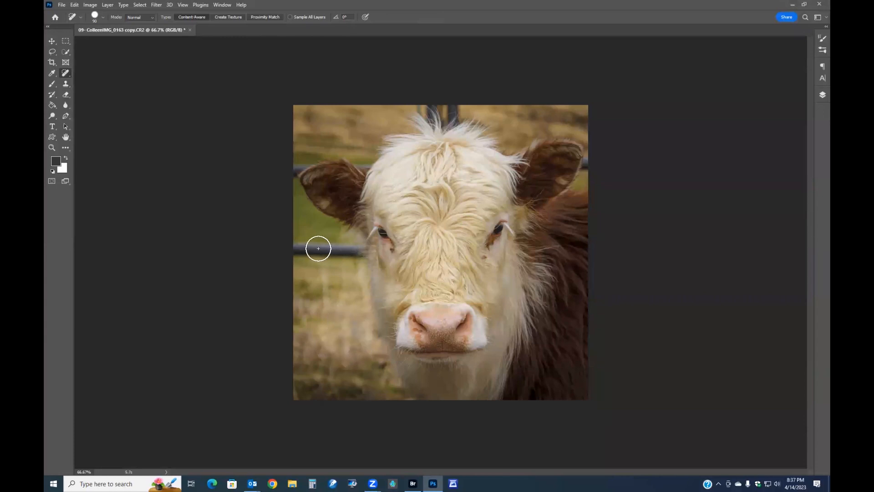
{"action": "mouse_move", "coordinate": [292, 246]}
{"action": "left_mouse_down"}
{"action": "mouse_move", "coordinate": [359, 248]}
{"action": "mouse_move", "coordinate": [296, 260]}
{"action": "left_mouse_up"}
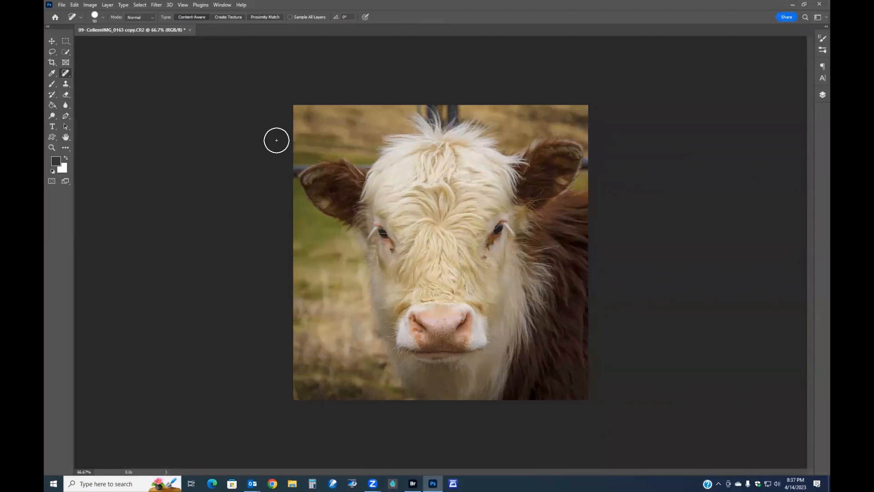
{"action": "mouse_move", "coordinate": [282, 163]}
{"action": "left_mouse_down"}
{"action": "mouse_move", "coordinate": [305, 164]}
{"action": "mouse_move", "coordinate": [300, 152]}
{"action": "mouse_move", "coordinate": [259, 178]}
{"action": "left_mouse_up"}
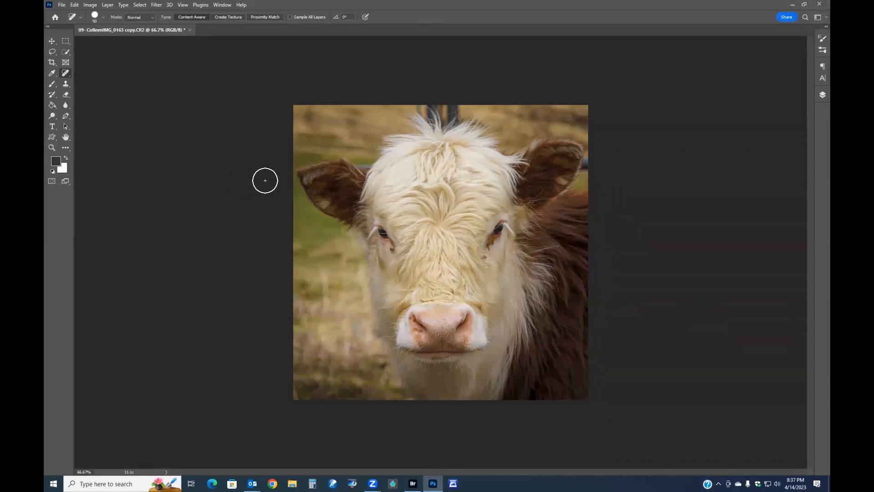
Zoom in and heal the rail remnant beside the cow's left ear with a smaller brush
{"action": "scroll", "coordinate": [266, 180], "scroll_direction": "up", "scroll_amount": 3}
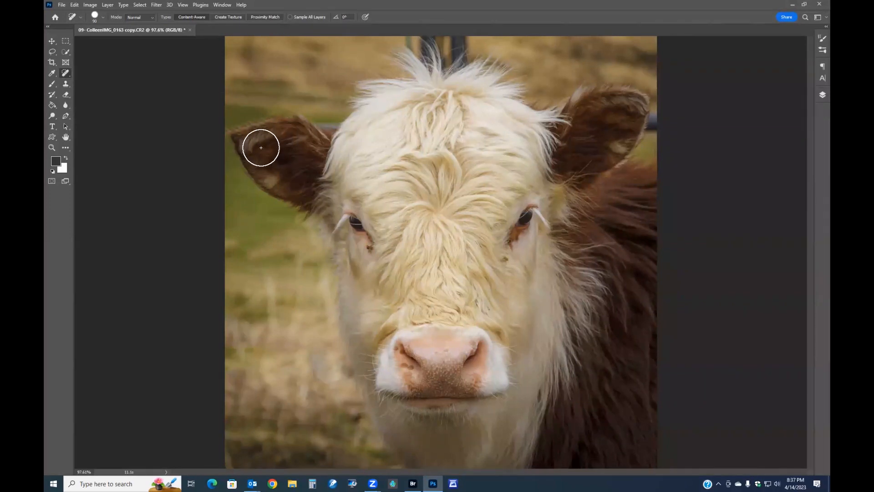
{"action": "key", "text": "bracketleft"}
{"action": "key", "text": "bracketleft"}
{"action": "key", "text": "bracketleft"}
{"action": "key", "text": "bracketleft"}
{"action": "key", "text": "bracketleft"}
{"action": "key", "text": "bracketleft"}
{"action": "key", "text": "bracketleft"}
{"action": "left_click_drag", "start_coordinate": [226, 140], "coordinate": [243, 113]}
{"action": "key", "text": "ctrl+z"}
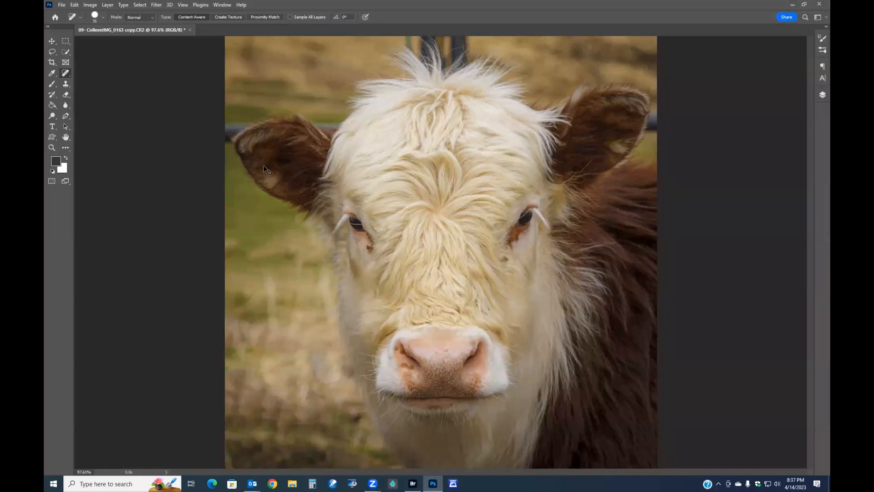
{"action": "mouse_move", "coordinate": [226, 128]}
{"action": "left_mouse_down"}
{"action": "mouse_move", "coordinate": [236, 119]}
{"action": "mouse_move", "coordinate": [231, 131]}
{"action": "mouse_move", "coordinate": [242, 123]}
{"action": "mouse_move", "coordinate": [244, 132]}
{"action": "mouse_move", "coordinate": [225, 144]}
{"action": "mouse_move", "coordinate": [231, 156]}
{"action": "left_mouse_up"}
Clean up the background beside the left ear with the Clone Stamp and a patch selection
{"action": "left_click", "coordinate": [65, 83]}
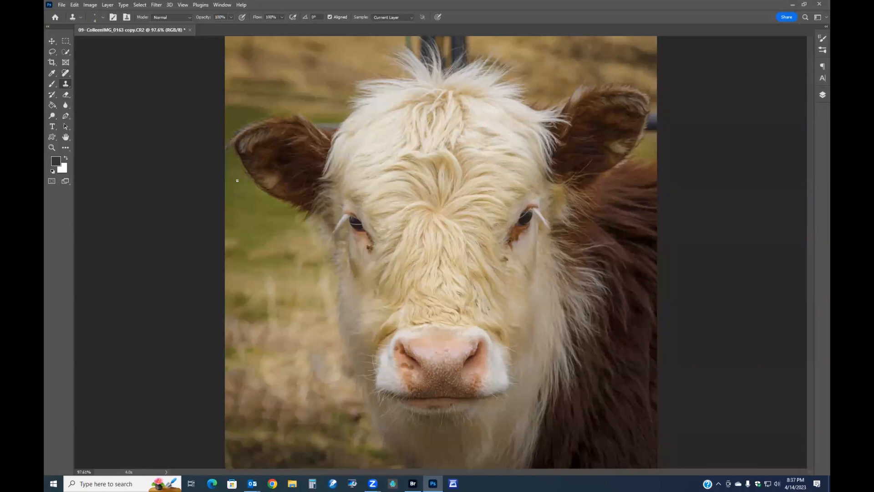
{"action": "key", "text": "bracketright"}
{"action": "left_click", "coordinate": [238, 197], "text": "alt"}
{"action": "left_click", "coordinate": [226, 149]}
{"action": "left_click_drag", "start_coordinate": [65, 73], "coordinate": [102, 88]}
{"action": "mouse_move", "coordinate": [228, 126]}
{"action": "left_mouse_down"}
{"action": "mouse_move", "coordinate": [225, 160]}
{"action": "mouse_move", "coordinate": [228, 128]}
{"action": "mouse_move", "coordinate": [220, 129]}
{"action": "mouse_move", "coordinate": [232, 182]}
{"action": "left_mouse_up"}
{"action": "key", "text": "ctrl+d"}
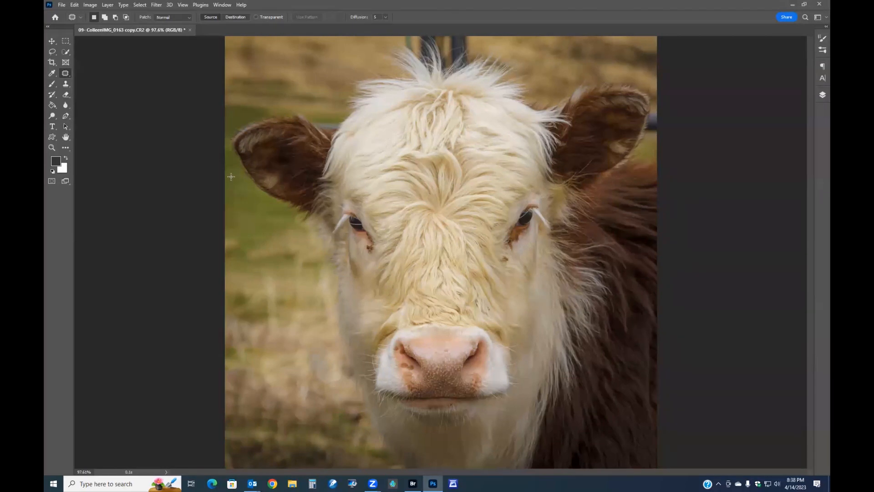
{"action": "scroll", "coordinate": [233, 177], "scroll_direction": "down", "scroll_amount": 2}
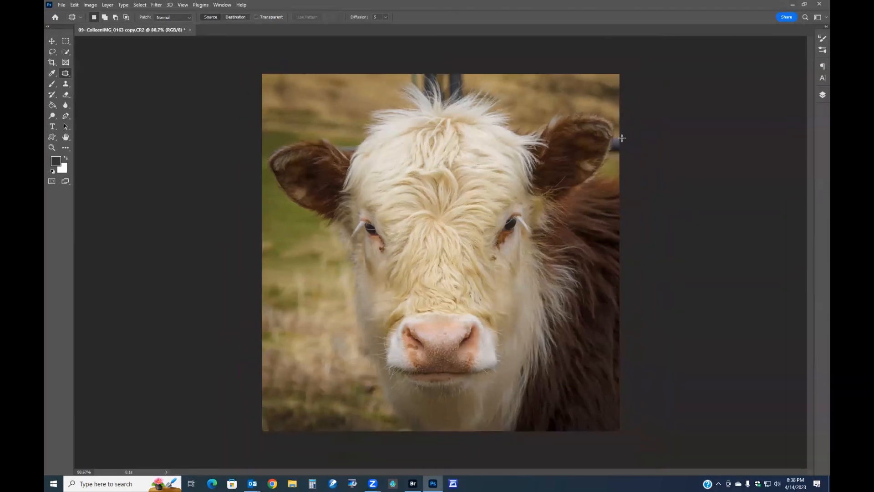
{"action": "scroll", "coordinate": [624, 133], "scroll_direction": "up", "scroll_amount": 3}
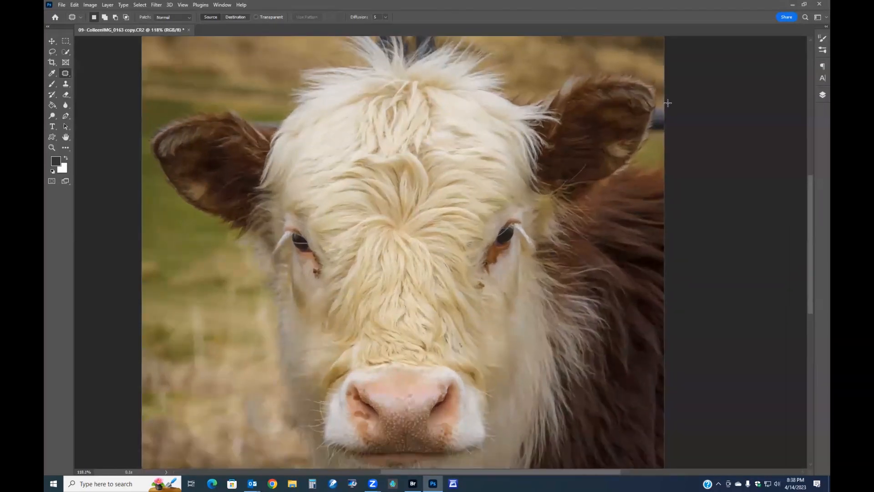
{"action": "mouse_move", "coordinate": [650, 128]}
{"action": "left_mouse_down"}
{"action": "mouse_move", "coordinate": [665, 135]}
{"action": "mouse_move", "coordinate": [667, 102]}
{"action": "mouse_move", "coordinate": [658, 112]}
{"action": "mouse_move", "coordinate": [567, 51]}
{"action": "mouse_move", "coordinate": [546, 63]}
{"action": "mouse_move", "coordinate": [545, 52]}
{"action": "left_mouse_up"}
{"action": "key", "text": "ctrl+d"}
{"action": "key", "text": "ctrl+z"}
{"action": "key", "text": "ctrl+z"}
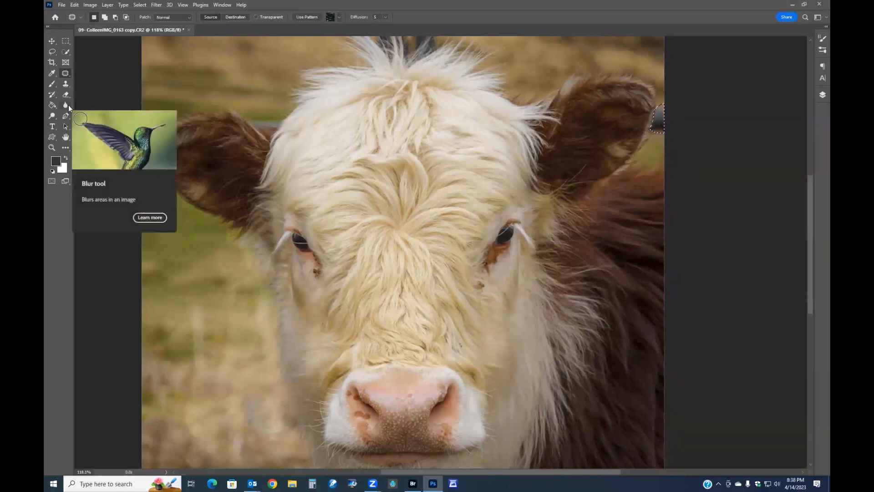
Patch the fence remnant along the edge of the cow's right ear twice from background above
{"action": "left_click", "coordinate": [67, 83]}
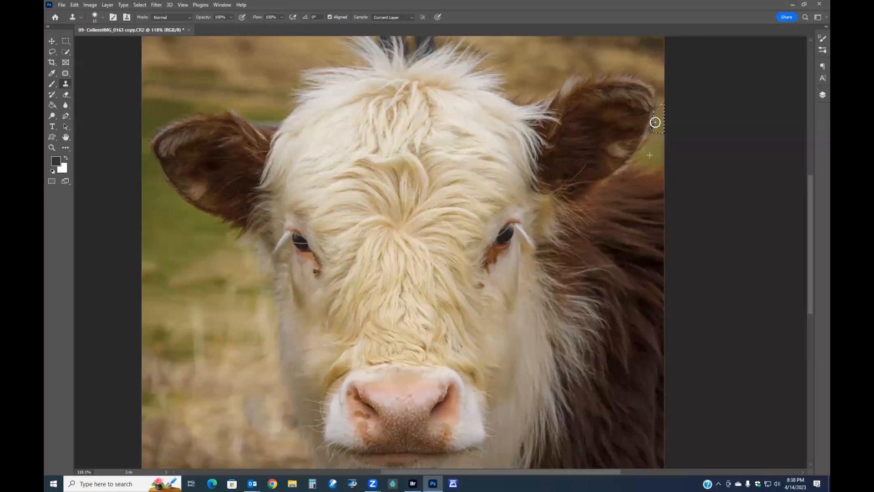
{"action": "left_click", "coordinate": [66, 41]}
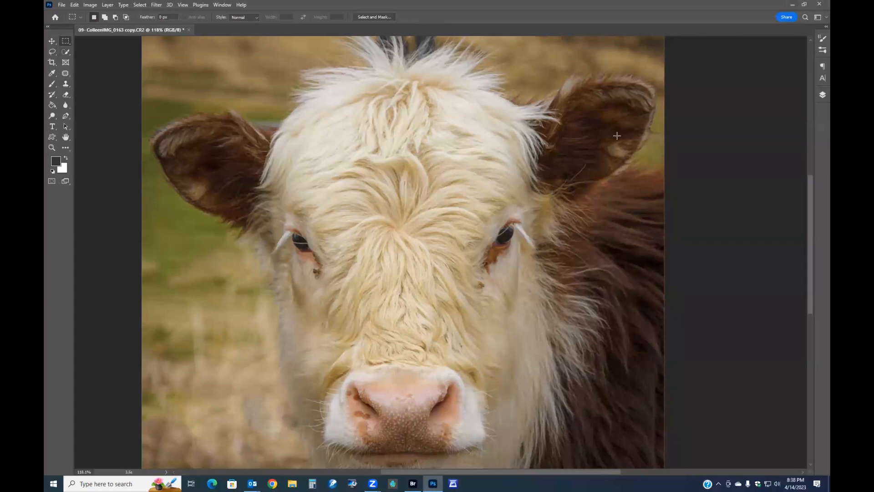
{"action": "left_click", "coordinate": [66, 73]}
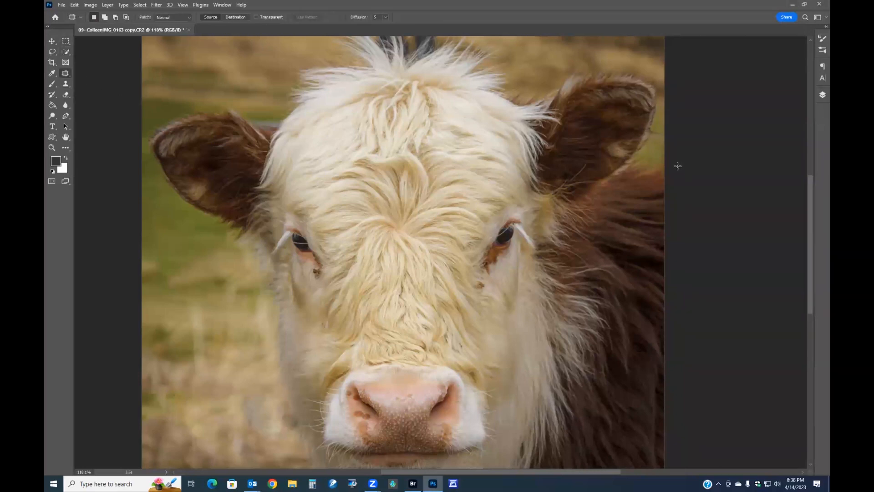
{"action": "scroll", "coordinate": [685, 142], "scroll_direction": "up", "scroll_amount": 5}
{"action": "left_click_drag", "start_coordinate": [671, 119], "coordinate": [519, 253]}
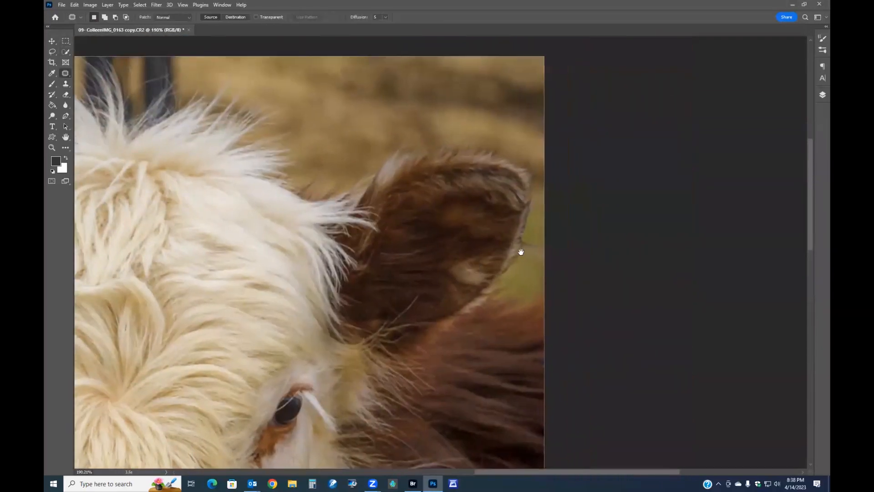
{"action": "scroll", "coordinate": [518, 234], "scroll_direction": "up", "scroll_amount": 1}
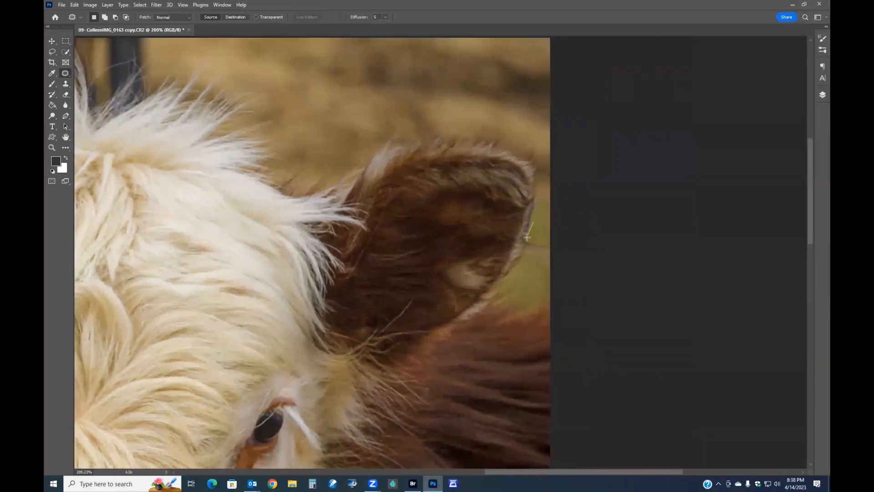
{"action": "mouse_move", "coordinate": [526, 250]}
{"action": "left_mouse_down"}
{"action": "mouse_move", "coordinate": [550, 259]}
{"action": "mouse_move", "coordinate": [546, 228]}
{"action": "mouse_move", "coordinate": [340, 127]}
{"action": "mouse_move", "coordinate": [310, 126]}
{"action": "mouse_move", "coordinate": [346, 111]}
{"action": "left_mouse_up"}
{"action": "key", "text": "ctrl+d"}
{"action": "mouse_move", "coordinate": [543, 219]}
{"action": "left_mouse_down"}
{"action": "mouse_move", "coordinate": [553, 192]}
{"action": "mouse_move", "coordinate": [468, 134]}
{"action": "mouse_move", "coordinate": [359, 85]}
{"action": "left_mouse_up"}
{"action": "key", "text": "ctrl+d"}
Clone over the background along the right ear's edge with a smaller brush at 60% opacity
{"action": "scroll", "coordinate": [471, 230], "scroll_direction": "down", "scroll_amount": 2}
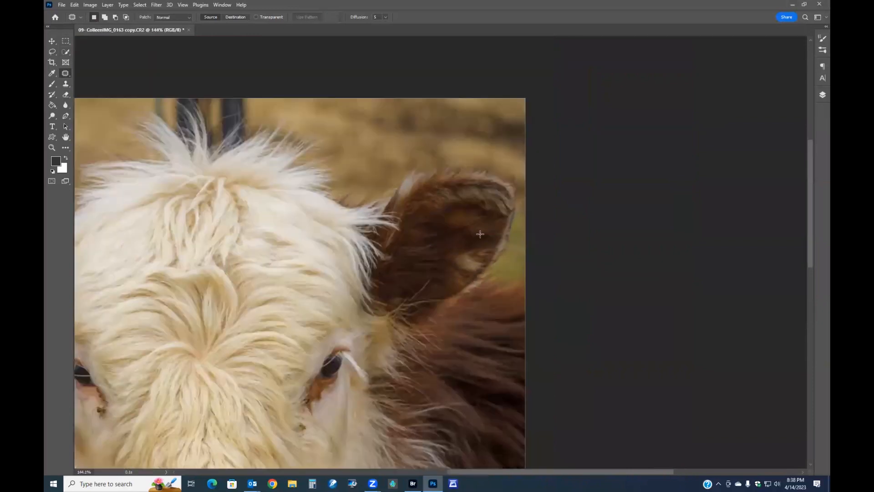
{"action": "scroll", "coordinate": [489, 236], "scroll_direction": "down", "scroll_amount": 1}
{"action": "scroll", "coordinate": [470, 241], "scroll_direction": "down", "scroll_amount": 1}
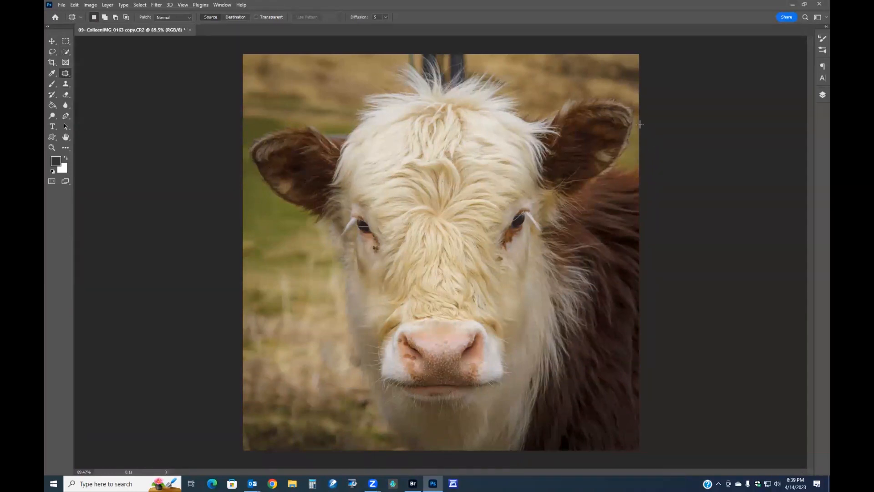
{"action": "scroll", "coordinate": [622, 157], "scroll_direction": "up", "scroll_amount": 5}
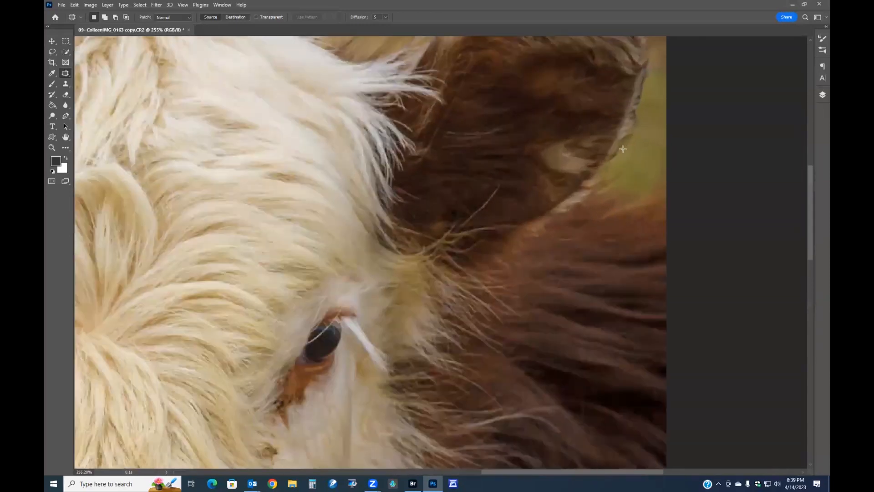
{"action": "left_click_drag", "start_coordinate": [604, 130], "coordinate": [464, 229]}
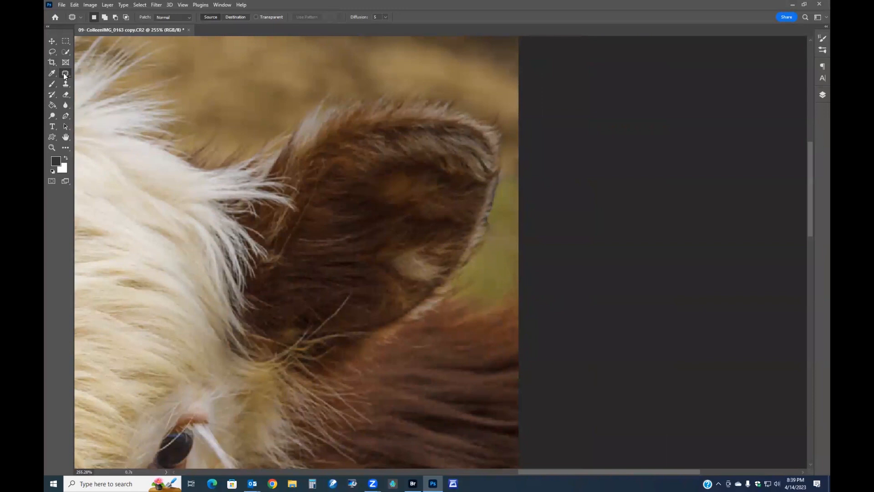
{"action": "left_click", "coordinate": [66, 84]}
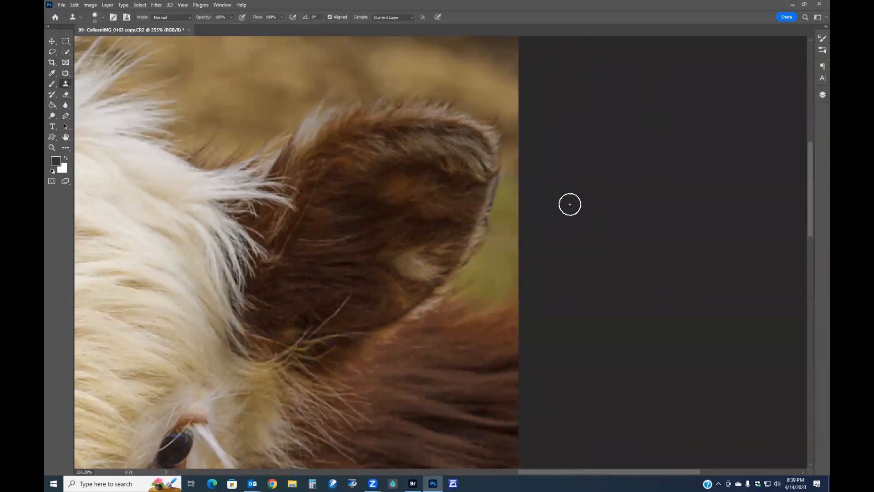
{"action": "key", "text": "bracketleft"}
{"action": "key", "text": "bracketleft"}
{"action": "key", "text": "bracketleft"}
{"action": "key", "text": "bracketleft"}
{"action": "left_click_drag", "start_coordinate": [205, 19], "coordinate": [193, 18]}
{"action": "left_click", "coordinate": [500, 246], "text": "alt"}
{"action": "mouse_move", "coordinate": [490, 225]}
{"action": "left_mouse_down"}
{"action": "mouse_move", "coordinate": [504, 167]}
{"action": "mouse_move", "coordinate": [487, 231]}
{"action": "mouse_move", "coordinate": [503, 168]}
{"action": "left_mouse_up"}
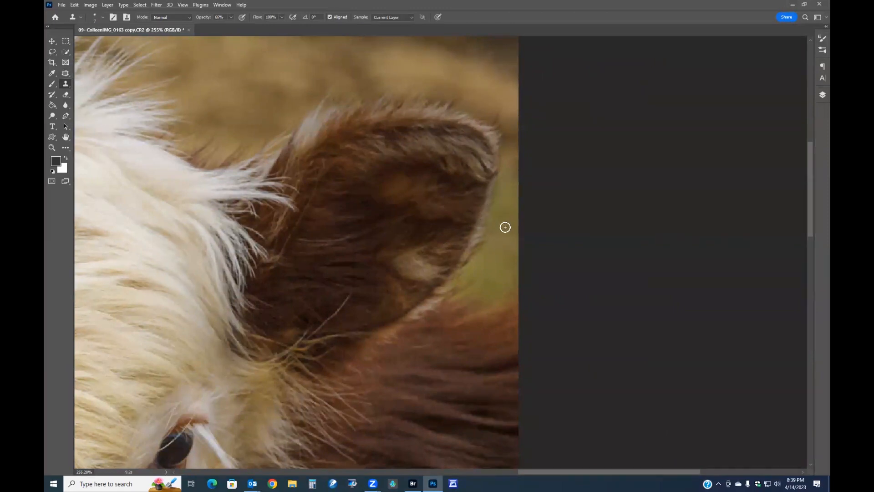
{"action": "mouse_move", "coordinate": [501, 219]}
{"action": "left_mouse_down"}
{"action": "mouse_move", "coordinate": [491, 223]}
{"action": "mouse_move", "coordinate": [496, 182]}
{"action": "mouse_move", "coordinate": [486, 225]}
{"action": "left_mouse_up"}
Patch the strip beside the right ear's edge using background from above the ear
{"action": "key", "text": "j"}
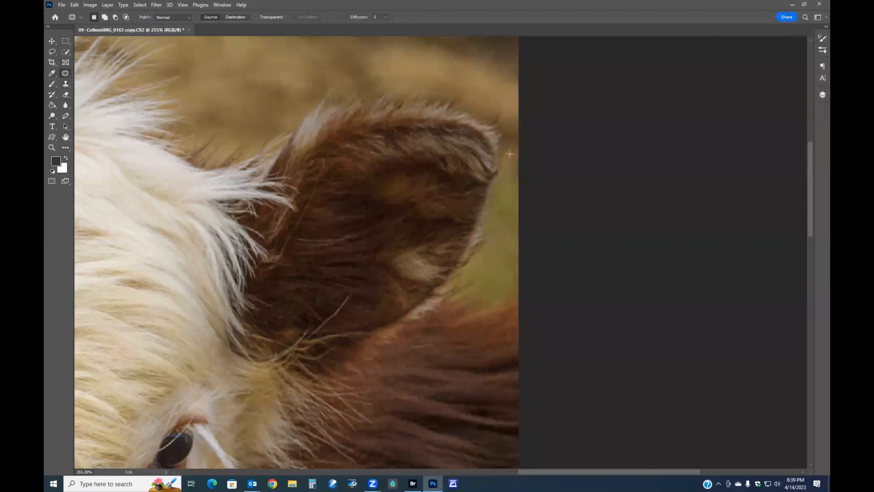
{"action": "left_click_drag", "start_coordinate": [502, 173], "coordinate": [491, 191]}
{"action": "mouse_move", "coordinate": [503, 222]}
{"action": "left_mouse_down"}
{"action": "mouse_move", "coordinate": [513, 164]}
{"action": "mouse_move", "coordinate": [453, 68]}
{"action": "mouse_move", "coordinate": [249, 63]}
{"action": "left_mouse_up"}
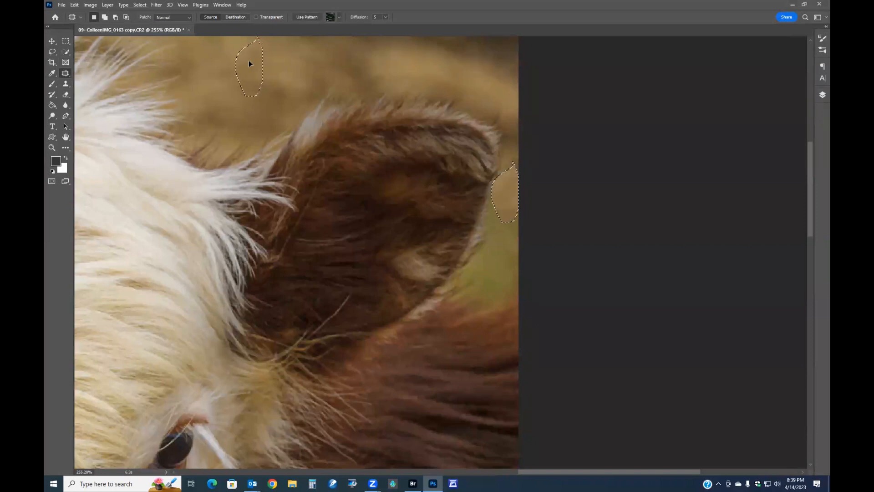
{"action": "key", "text": "ctrl+d"}
{"action": "scroll", "coordinate": [430, 159], "scroll_direction": "down", "scroll_amount": 3}
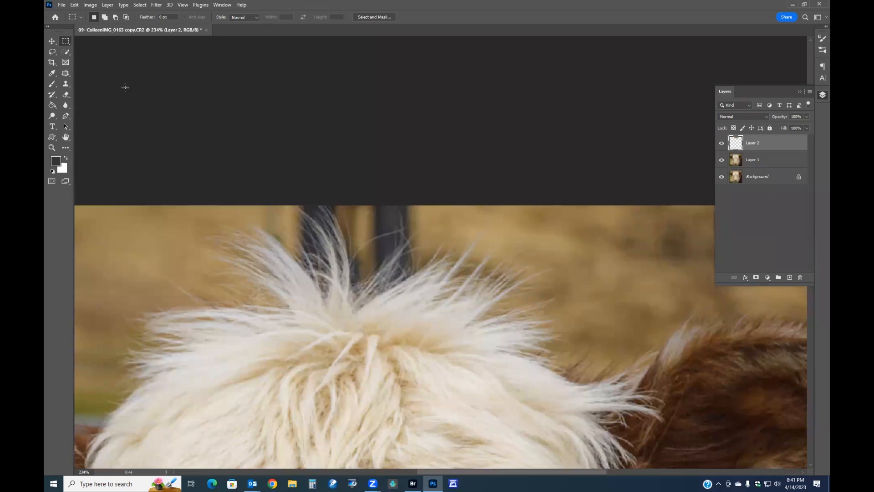
On the empty Layer 2, sample a tan background colour and paint over the dark post above the cow's head
{"action": "left_click", "coordinate": [52, 84]}
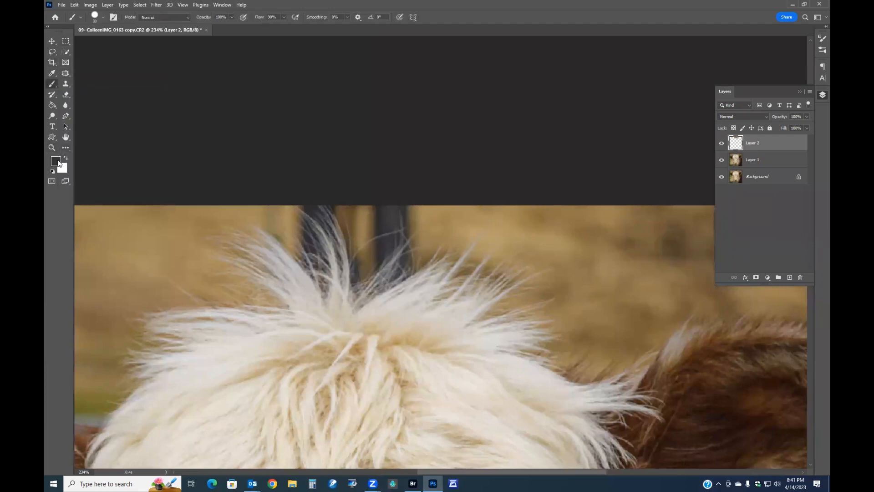
{"action": "left_click", "coordinate": [57, 161]}
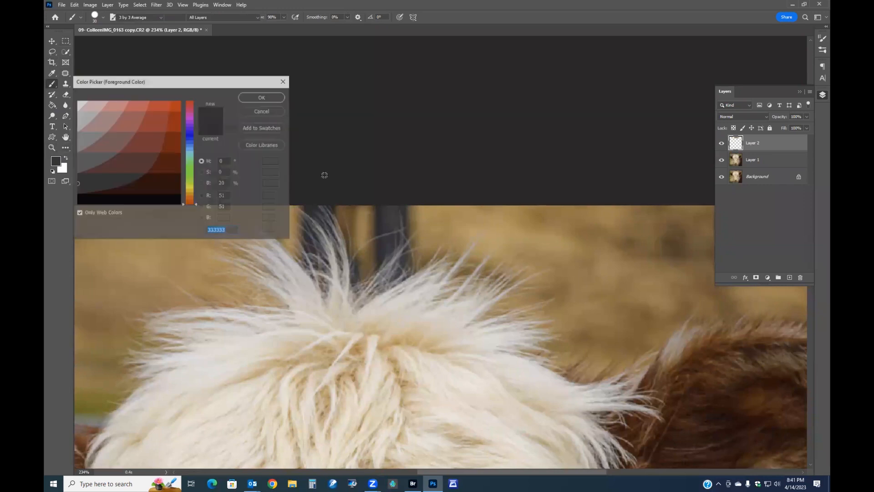
{"action": "left_click", "coordinate": [79, 213]}
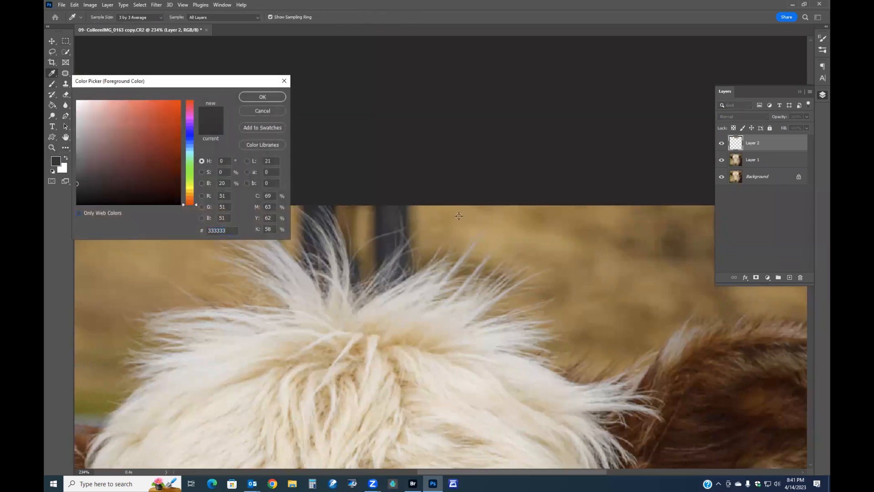
{"action": "left_click", "coordinate": [459, 216]}
{"action": "left_click", "coordinate": [435, 213]}
{"action": "left_click", "coordinate": [272, 98]}
{"action": "key", "text": "b"}
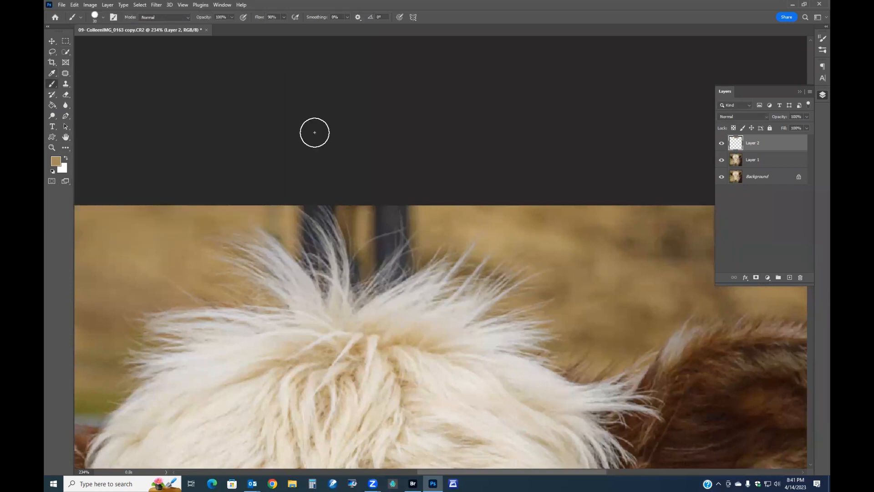
{"action": "mouse_move", "coordinate": [398, 204]}
{"action": "left_mouse_down"}
{"action": "mouse_move", "coordinate": [376, 210]}
{"action": "mouse_move", "coordinate": [399, 218]}
{"action": "mouse_move", "coordinate": [377, 227]}
{"action": "mouse_move", "coordinate": [413, 232]}
{"action": "mouse_move", "coordinate": [382, 250]}
{"action": "mouse_move", "coordinate": [408, 253]}
{"action": "mouse_move", "coordinate": [360, 275]}
{"action": "mouse_move", "coordinate": [361, 253]}
{"action": "left_mouse_up"}
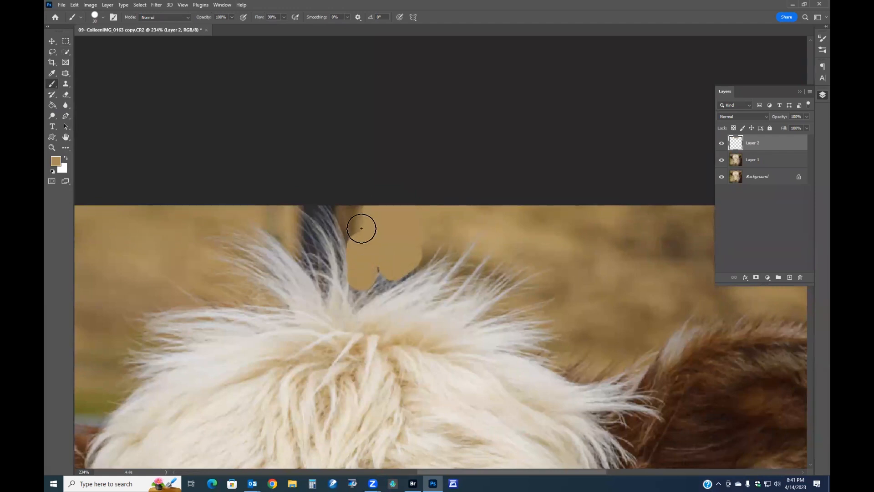
{"action": "mouse_move", "coordinate": [283, 214]}
{"action": "left_mouse_down"}
{"action": "mouse_move", "coordinate": [337, 212]}
{"action": "mouse_move", "coordinate": [306, 225]}
{"action": "mouse_move", "coordinate": [320, 259]}
{"action": "mouse_move", "coordinate": [327, 234]}
{"action": "mouse_move", "coordinate": [341, 250]}
{"action": "mouse_move", "coordinate": [339, 265]}
{"action": "mouse_move", "coordinate": [378, 261]}
{"action": "mouse_move", "coordinate": [372, 277]}
{"action": "mouse_move", "coordinate": [408, 260]}
{"action": "mouse_move", "coordinate": [378, 243]}
{"action": "mouse_move", "coordinate": [359, 209]}
{"action": "mouse_move", "coordinate": [333, 207]}
{"action": "mouse_move", "coordinate": [309, 251]}
{"action": "mouse_move", "coordinate": [292, 225]}
{"action": "mouse_move", "coordinate": [305, 255]}
{"action": "mouse_move", "coordinate": [320, 267]}
{"action": "mouse_move", "coordinate": [356, 252]}
{"action": "mouse_move", "coordinate": [375, 278]}
{"action": "mouse_move", "coordinate": [335, 281]}
{"action": "left_mouse_up"}
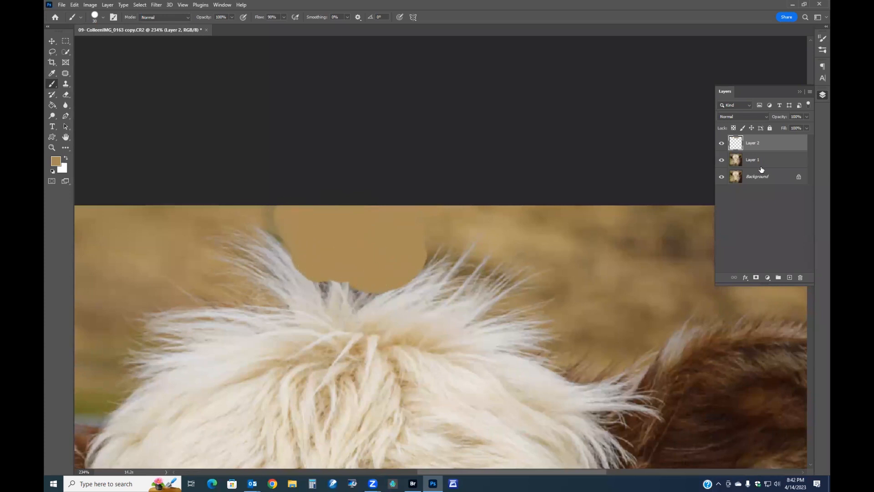
Move Layer 2 beneath Layer 1 in the layer stack
{"action": "left_click", "coordinate": [755, 117]}
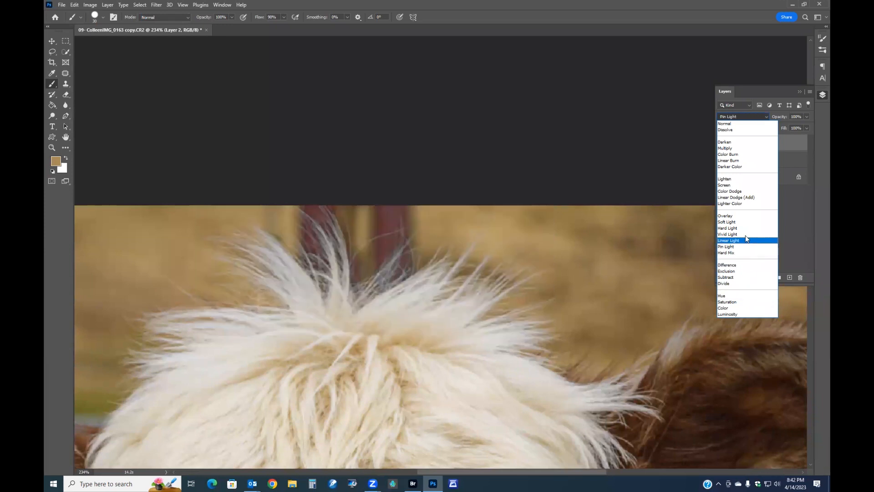
{"action": "key", "text": "Escape"}
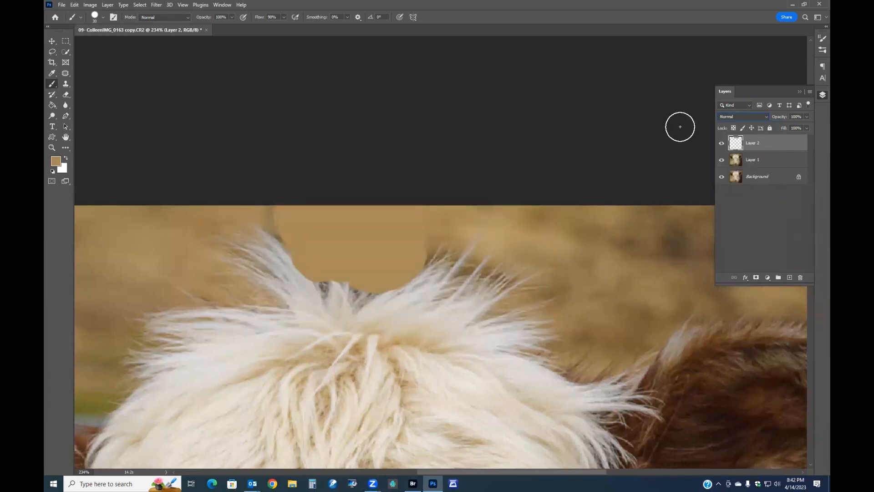
{"action": "left_click_drag", "start_coordinate": [754, 144], "coordinate": [756, 167]}
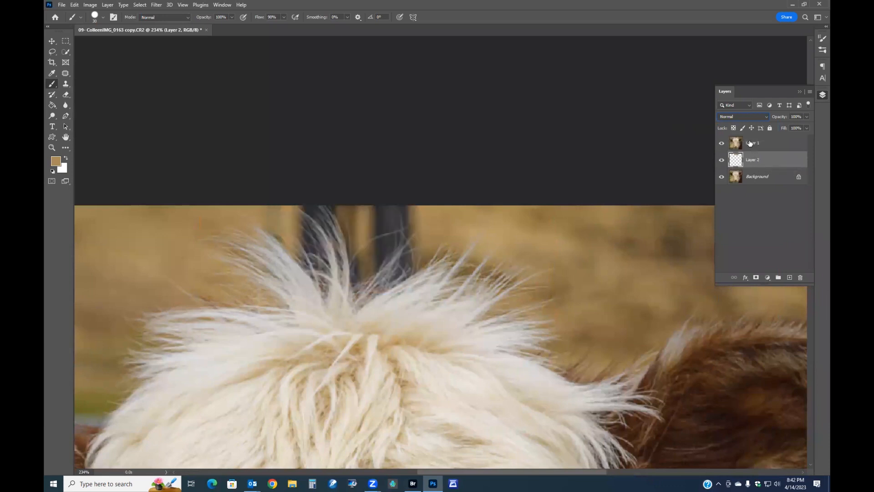
Hide Layer 1, select Layer 2 and set its Lighten layer opacity to 46%
{"action": "left_click", "coordinate": [750, 143]}
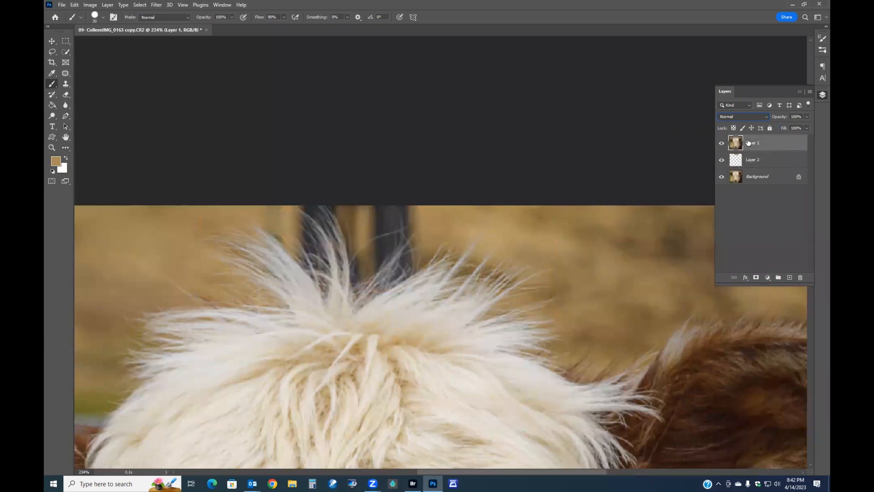
{"action": "left_click", "coordinate": [750, 116]}
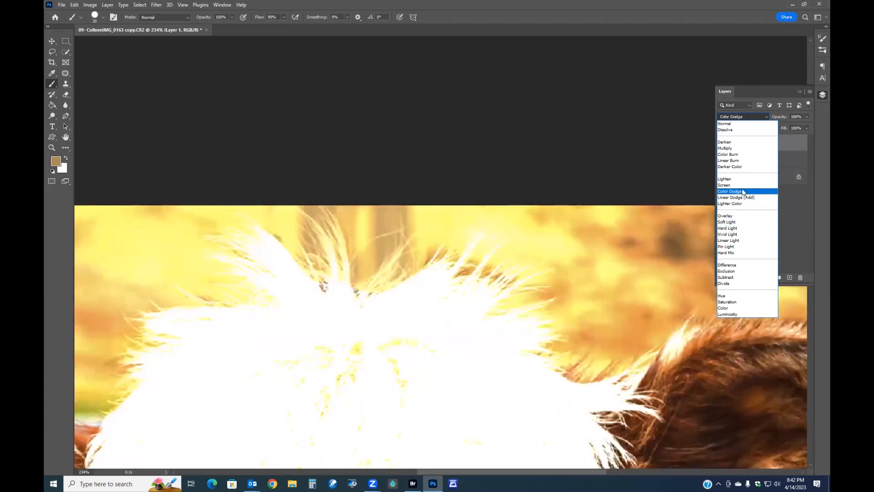
{"action": "left_click", "coordinate": [721, 143]}
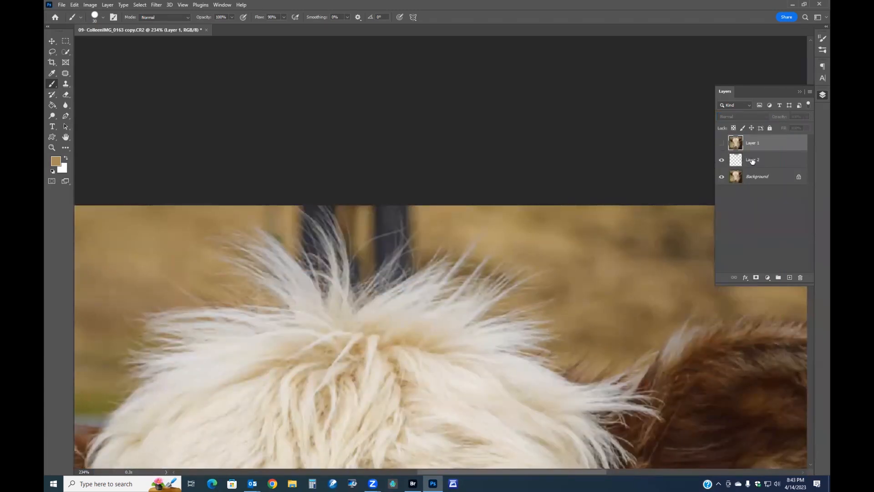
{"action": "left_click", "coordinate": [753, 161]}
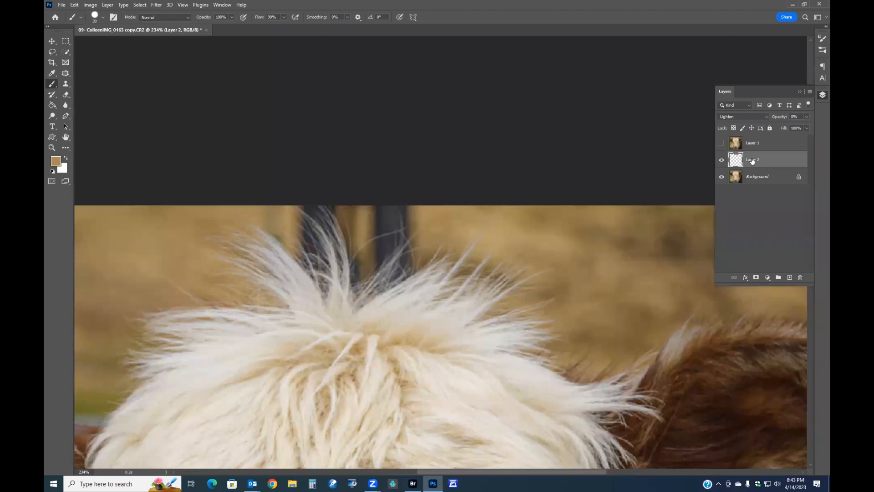
{"action": "left_click_drag", "start_coordinate": [775, 118], "coordinate": [795, 119]}
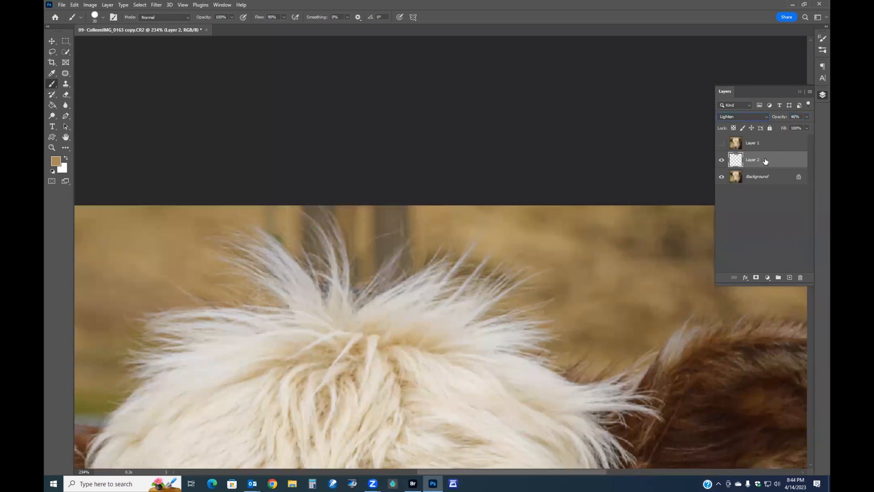
Apply a Levels adjustment to Layer 2, shifting the midtone gamma slider
{"action": "key", "text": "ctrl+l"}
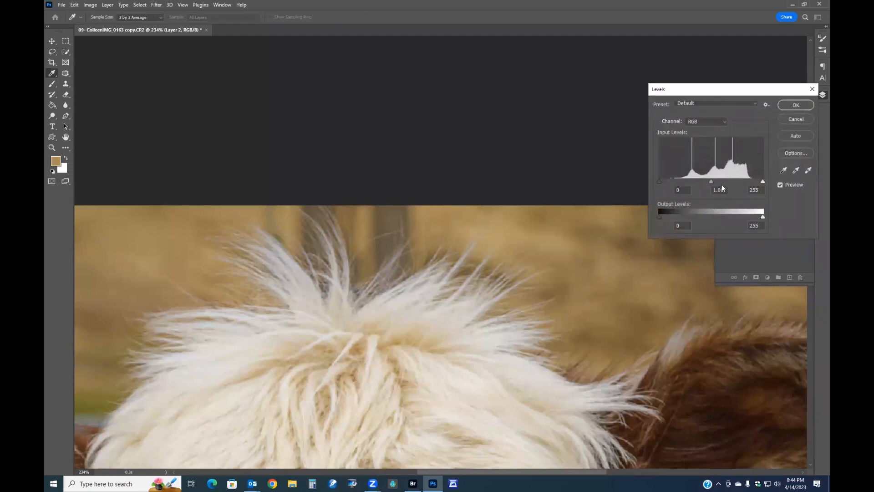
{"action": "left_click_drag", "start_coordinate": [711, 182], "coordinate": [653, 179]}
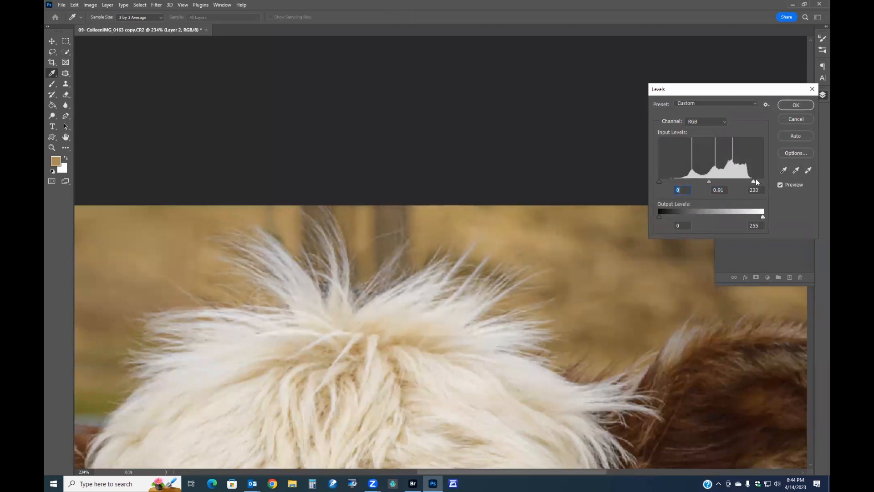
{"action": "left_click_drag", "start_coordinate": [762, 181], "coordinate": [765, 181]}
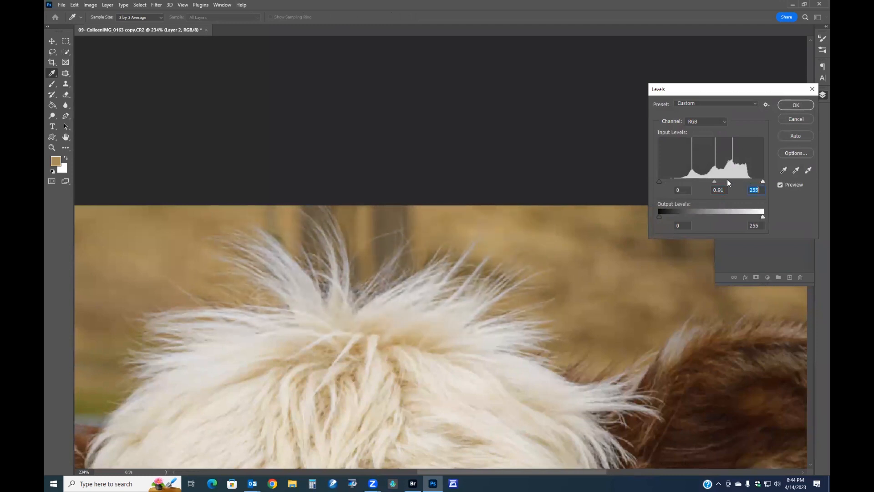
{"action": "left_click_drag", "start_coordinate": [705, 181], "coordinate": [718, 180]}
{"action": "left_click", "coordinate": [796, 104]}
Toggle the layers' visibility to compare the painted patch, leaving only Layer 2 shown
{"action": "key", "text": "b"}
{"action": "scroll", "coordinate": [561, 240], "scroll_direction": "down", "scroll_amount": 3}
{"action": "scroll", "coordinate": [561, 240], "scroll_direction": "down", "scroll_amount": 3}
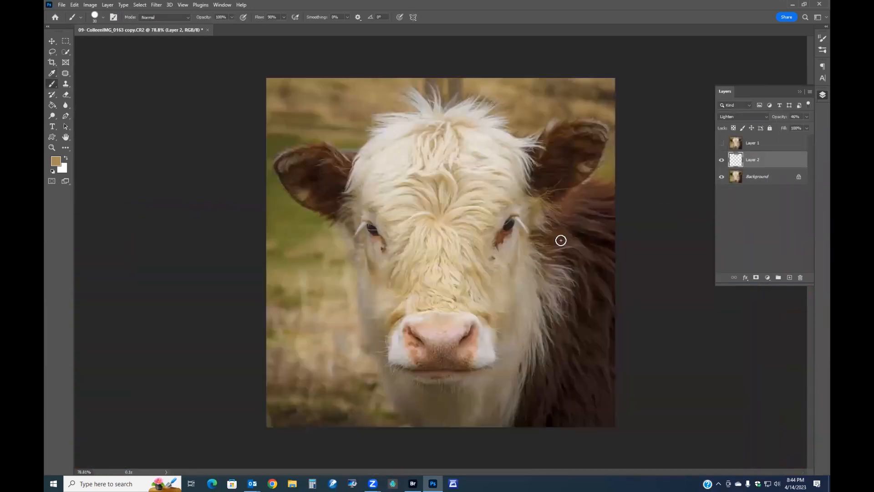
{"action": "left_click", "coordinate": [721, 143]}
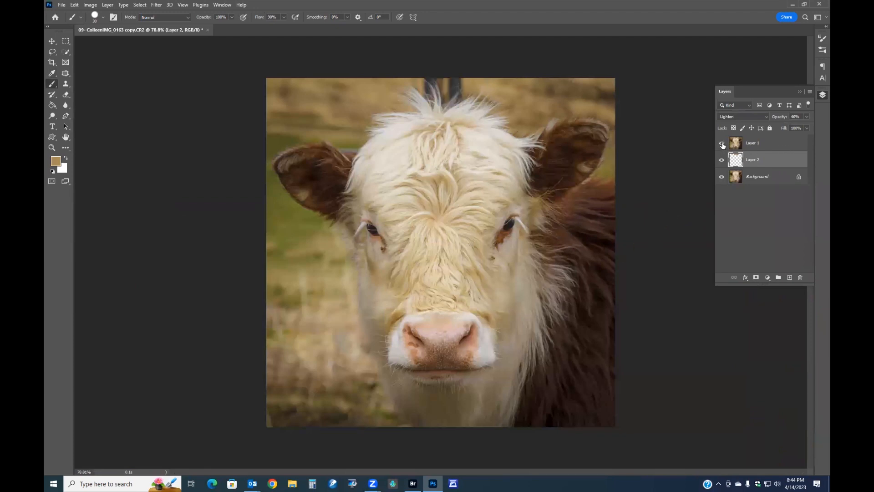
{"action": "left_click", "coordinate": [722, 144]}
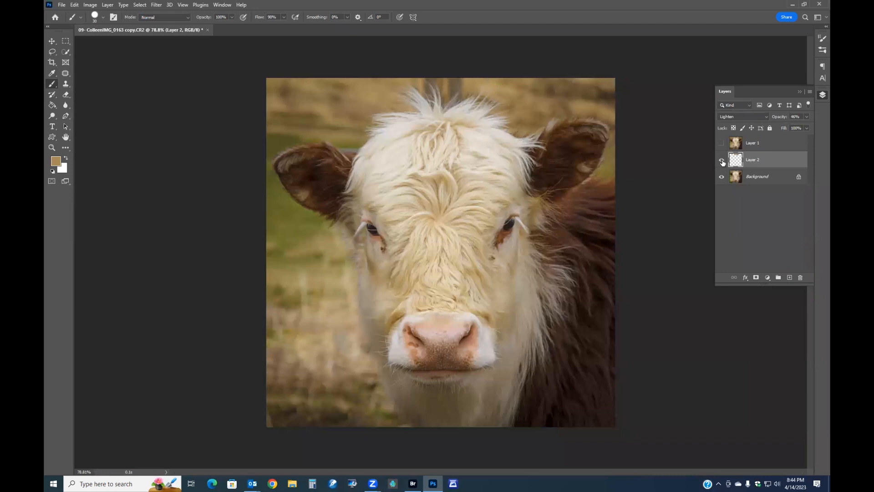
{"action": "left_click", "coordinate": [721, 161]}
{"action": "left_click", "coordinate": [721, 160]}
{"action": "left_click", "coordinate": [721, 177]}
{"action": "left_click", "coordinate": [721, 177]}
{"action": "left_click", "coordinate": [721, 177]}
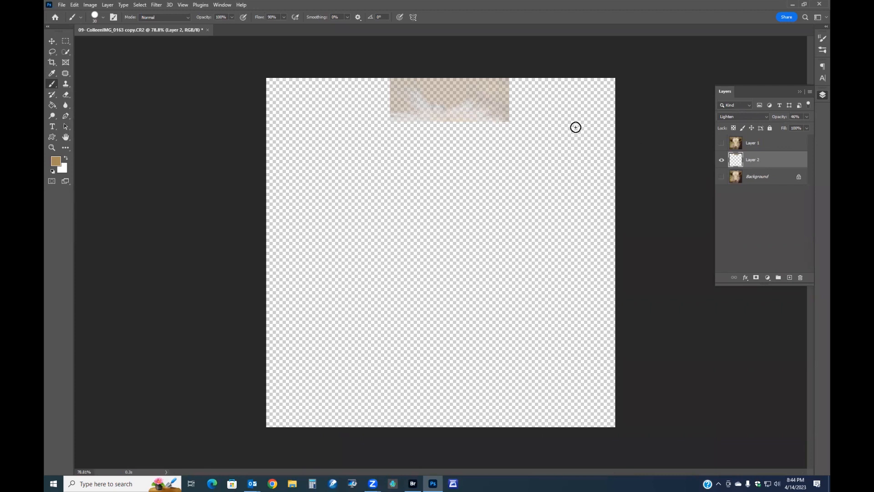
Apply a Gaussian Blur with a radius of 8.8 pixels to Layer 2
{"action": "left_click", "coordinate": [156, 5]}
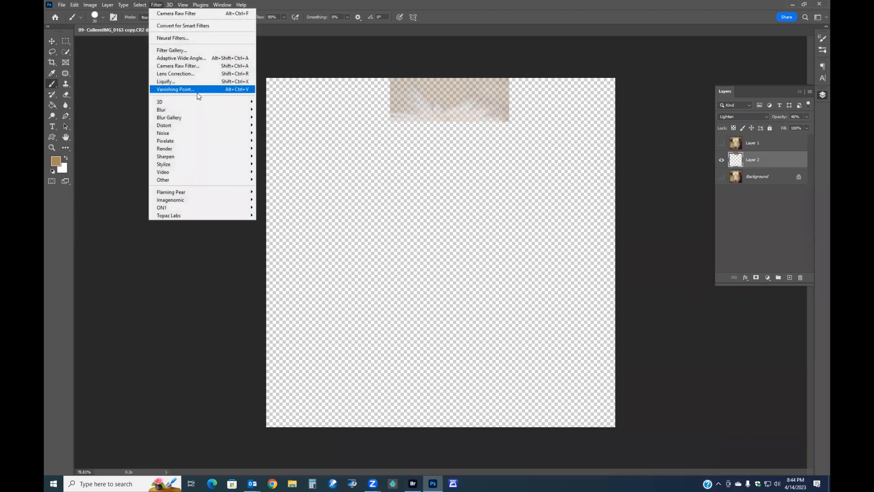
{"action": "mouse_move", "coordinate": [187, 116]}
{"action": "left_click", "coordinate": [306, 142]}
{"action": "left_click_drag", "start_coordinate": [476, 104], "coordinate": [325, 144]}
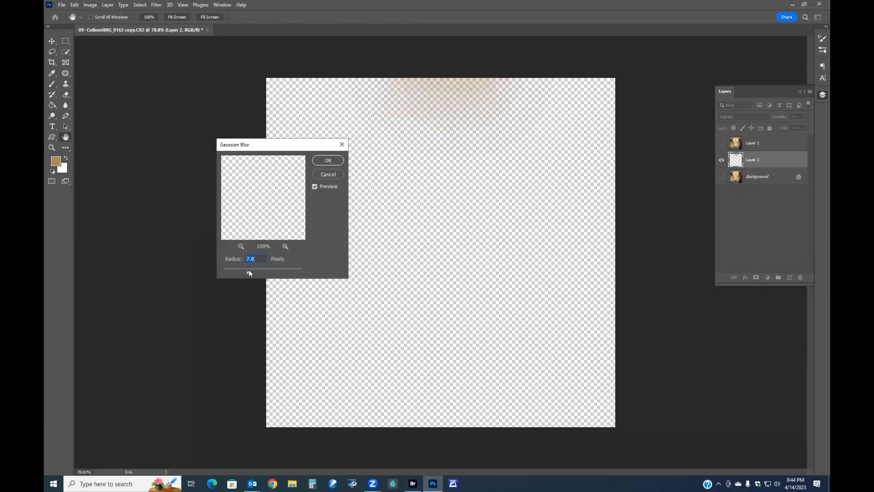
{"action": "left_click", "coordinate": [327, 161]}
Show the Background again, compare Layer 2 on and off, and raise its opacity to 84%
{"action": "key", "text": "b"}
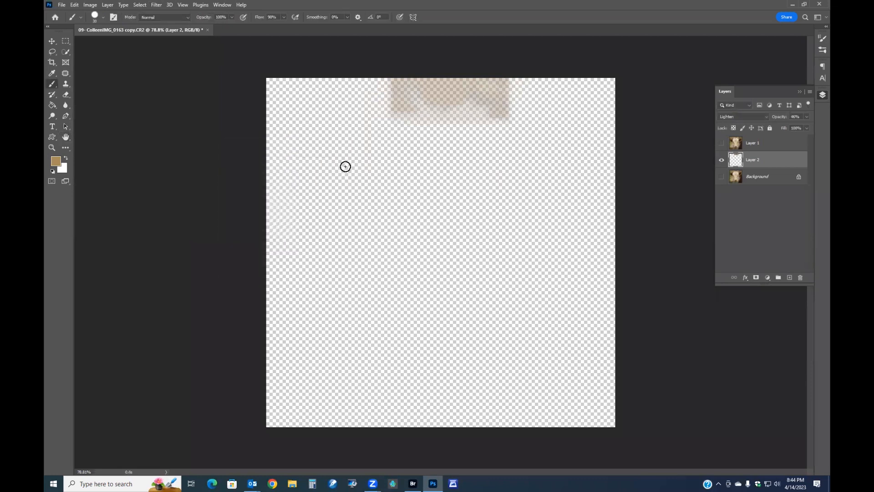
{"action": "left_click", "coordinate": [722, 177]}
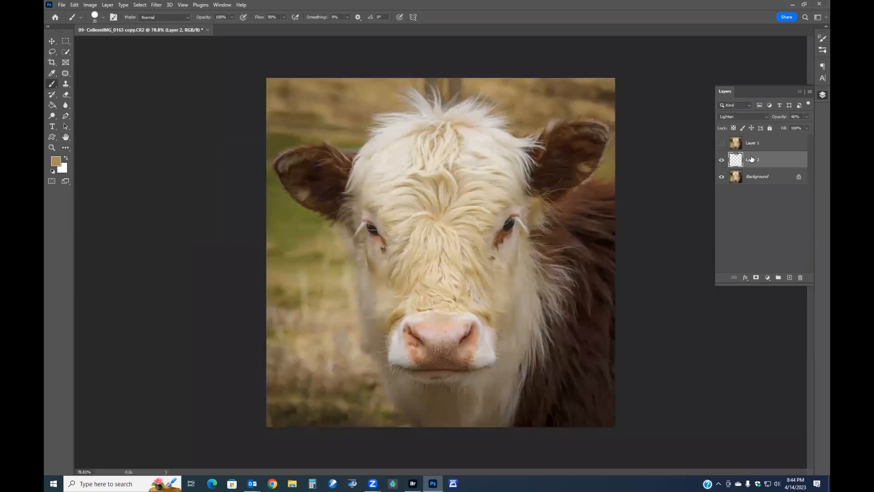
{"action": "left_click", "coordinate": [721, 160]}
{"action": "left_click", "coordinate": [721, 160]}
{"action": "left_click", "coordinate": [721, 160]}
{"action": "left_click", "coordinate": [721, 161]}
{"action": "left_click", "coordinate": [721, 161]}
{"action": "left_click", "coordinate": [721, 161]}
{"action": "left_click_drag", "start_coordinate": [781, 117], "coordinate": [796, 116]}
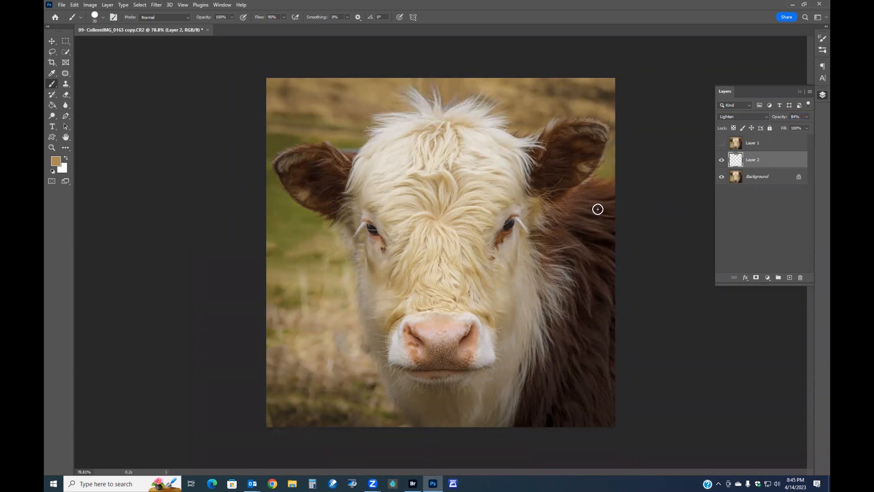
Patch a distracting spot in the lower-left background of the flattened image with grass from above it
{"action": "scroll", "coordinate": [618, 209], "scroll_direction": "down", "scroll_amount": 1}
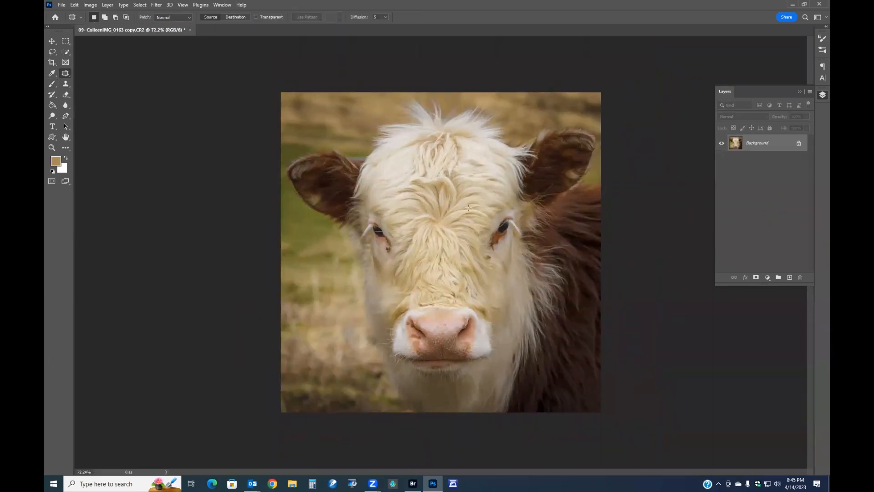
{"action": "mouse_move", "coordinate": [330, 370]}
{"action": "left_mouse_down"}
{"action": "mouse_move", "coordinate": [326, 381]}
{"action": "mouse_move", "coordinate": [347, 385]}
{"action": "mouse_move", "coordinate": [319, 379]}
{"action": "mouse_move", "coordinate": [300, 358]}
{"action": "left_mouse_up"}
{"action": "scroll", "coordinate": [340, 387], "scroll_direction": "up", "scroll_amount": 1}
{"action": "key", "text": "ctrl+d"}
{"action": "mouse_move", "coordinate": [305, 377]}
{"action": "left_mouse_down"}
{"action": "mouse_move", "coordinate": [284, 393]}
{"action": "mouse_move", "coordinate": [348, 403]}
{"action": "mouse_move", "coordinate": [336, 385]}
{"action": "mouse_move", "coordinate": [298, 376]}
{"action": "mouse_move", "coordinate": [307, 320]}
{"action": "left_mouse_up"}
{"action": "key", "text": "ctrl+d"}
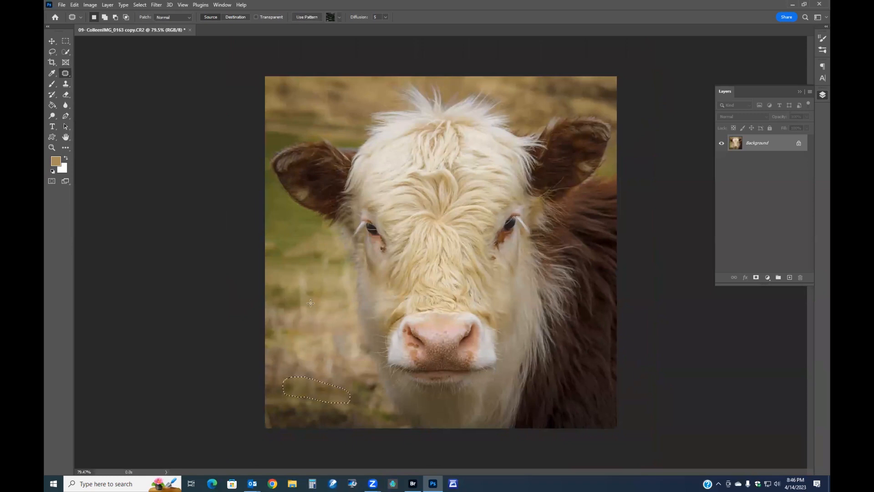
Open the Camera Raw filter and add a post-crop vignette of -36 under Effects
{"action": "scroll", "coordinate": [318, 415], "scroll_direction": "down", "scroll_amount": 3}
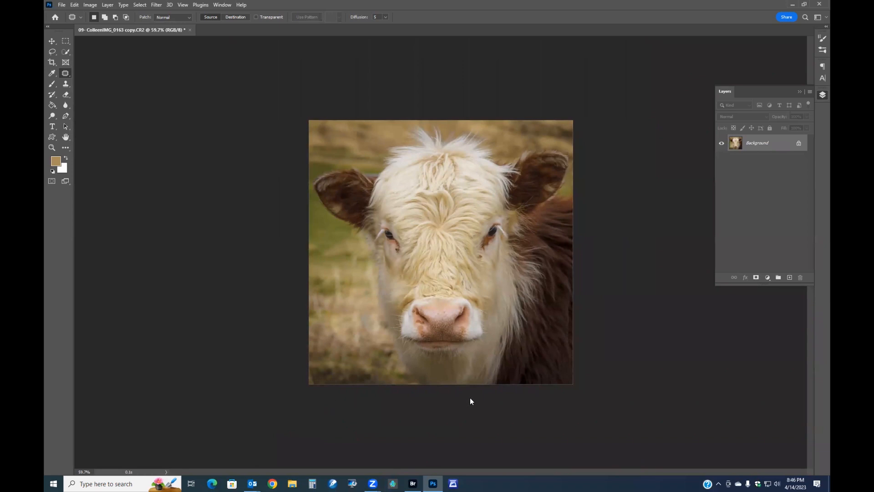
{"action": "key", "text": "ctrl+shift+a"}
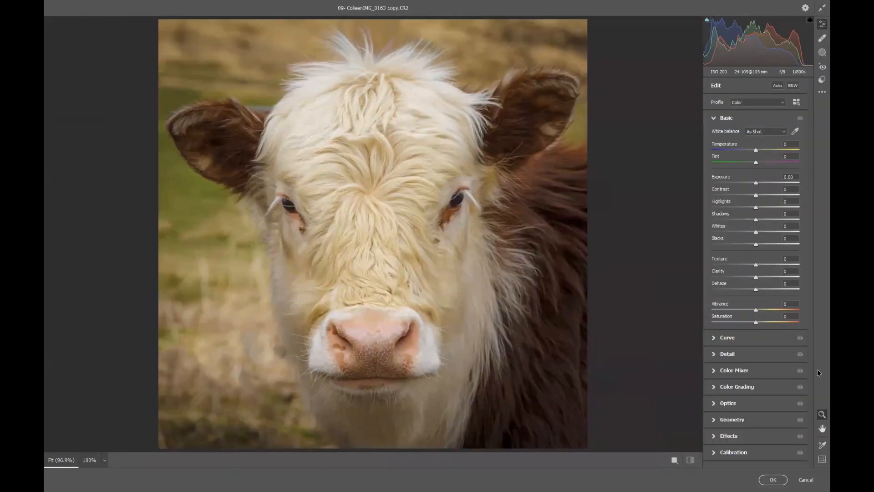
{"action": "left_click", "coordinate": [730, 436]}
{"action": "left_click_drag", "start_coordinate": [754, 296], "coordinate": [739, 293]}
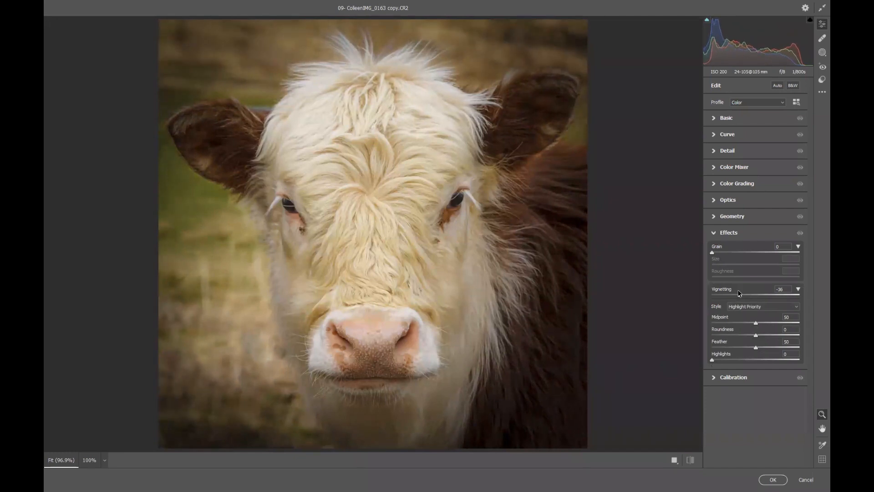
In the Basic panel, set Texture to +21, Clarity to +17 and Vibrance to +30
{"action": "left_click", "coordinate": [728, 123]}
{"action": "mouse_move", "coordinate": [757, 266]}
{"action": "left_mouse_down"}
{"action": "mouse_move", "coordinate": [773, 266]}
{"action": "mouse_move", "coordinate": [764, 277]}
{"action": "left_mouse_up"}
{"action": "left_click_drag", "start_coordinate": [758, 312], "coordinate": [772, 313]}
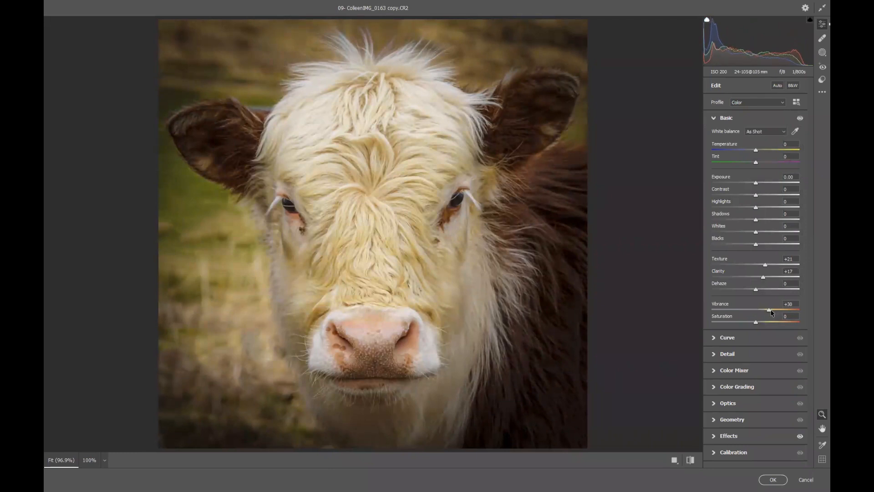